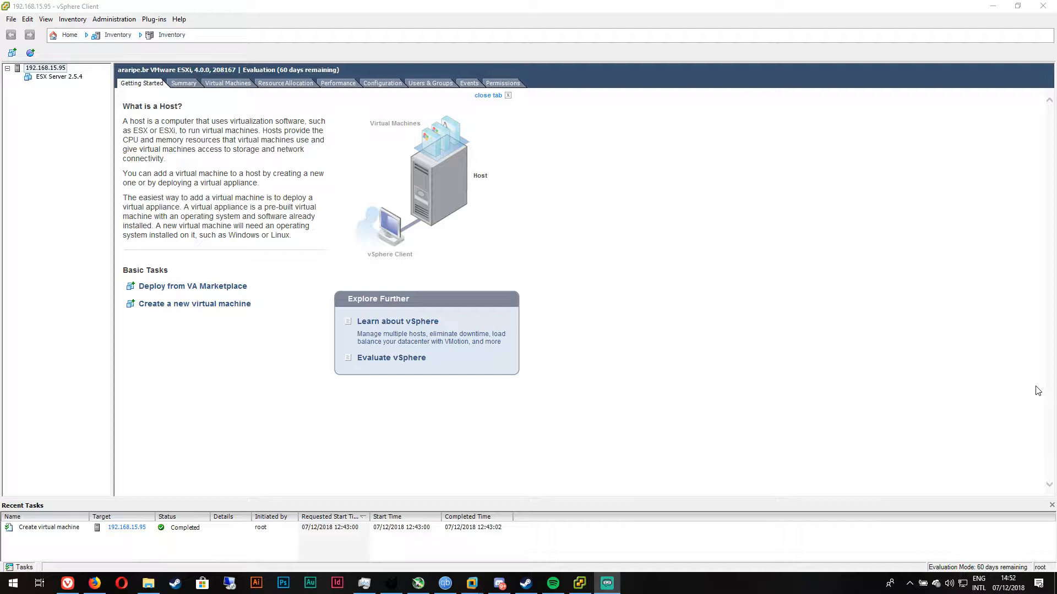
Step: Review the host's summary at 192.168.15.95, including its hardware details and the synology datastore
{"action": "left_click", "coordinate": [64, 69]}
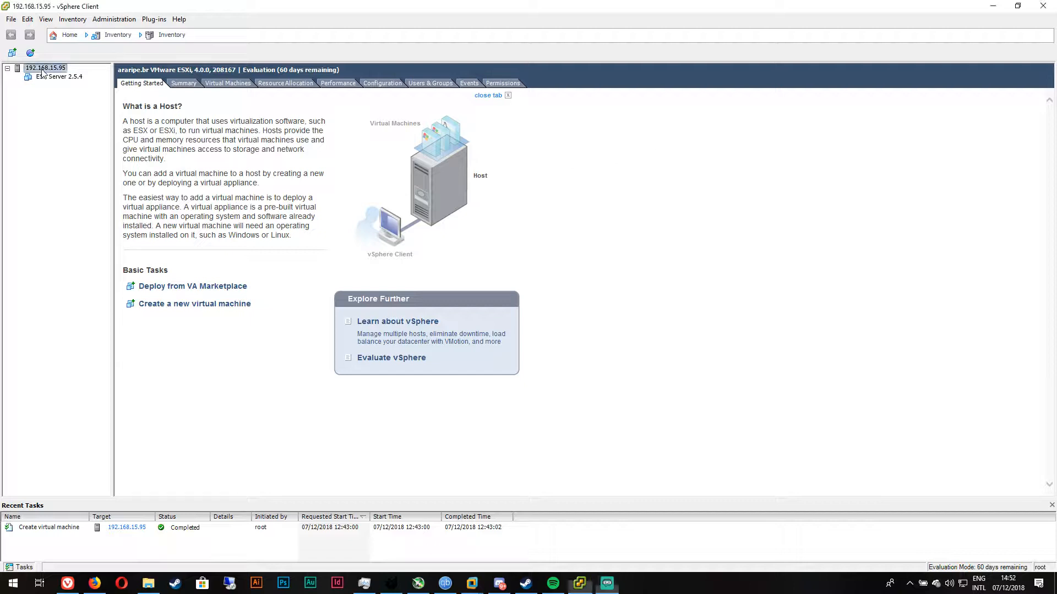
{"action": "left_click", "coordinate": [184, 83]}
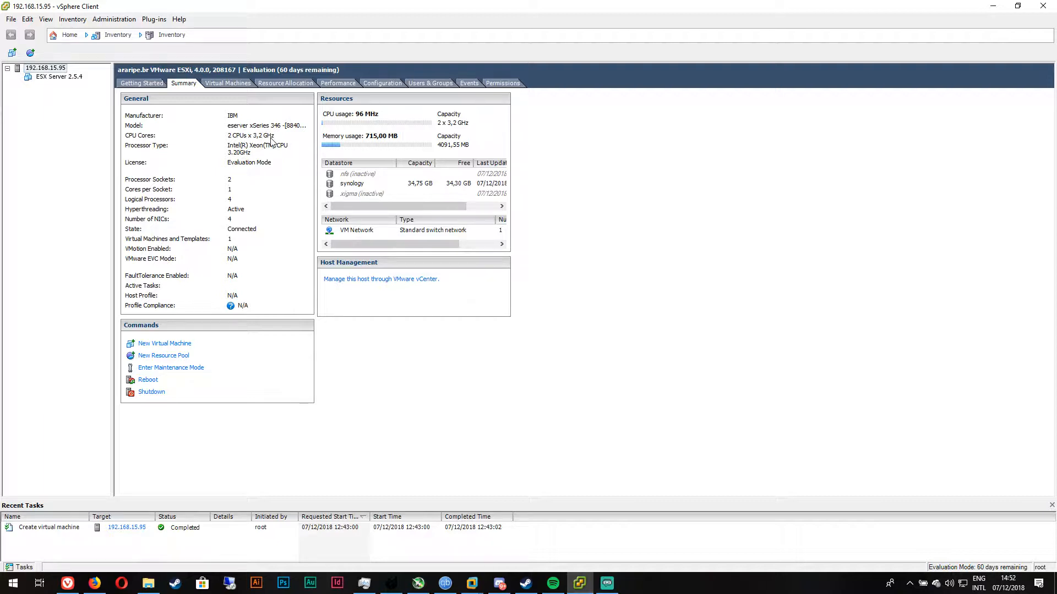
{"action": "left_click", "coordinate": [381, 183]}
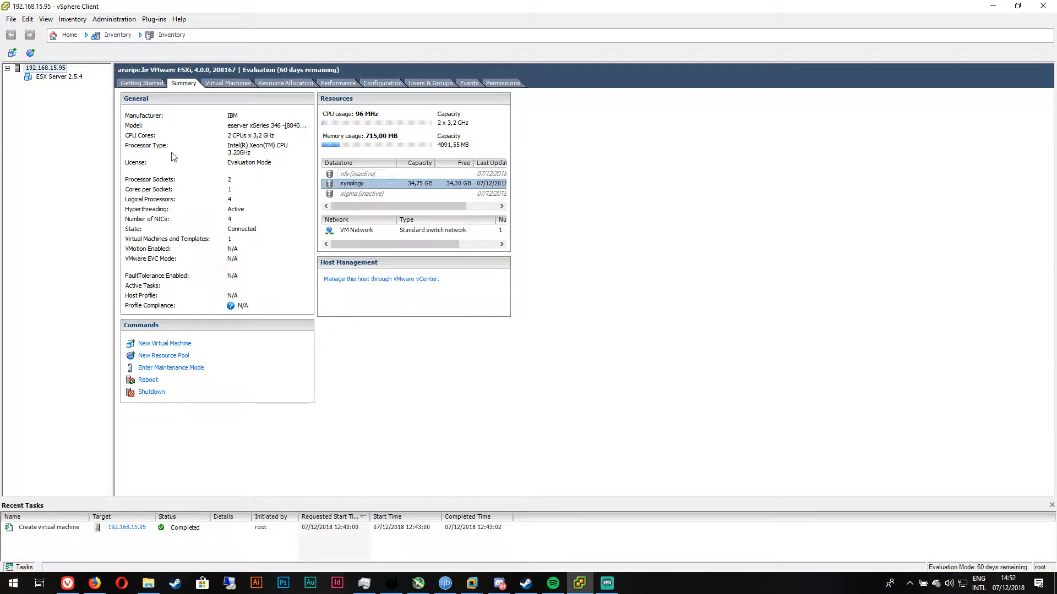
Step: Review the hardware settings of the ESX Server 2.5.4 virtual machine, including its floppy and CD/DVD drives, and accept them
{"action": "left_click", "coordinate": [62, 79]}
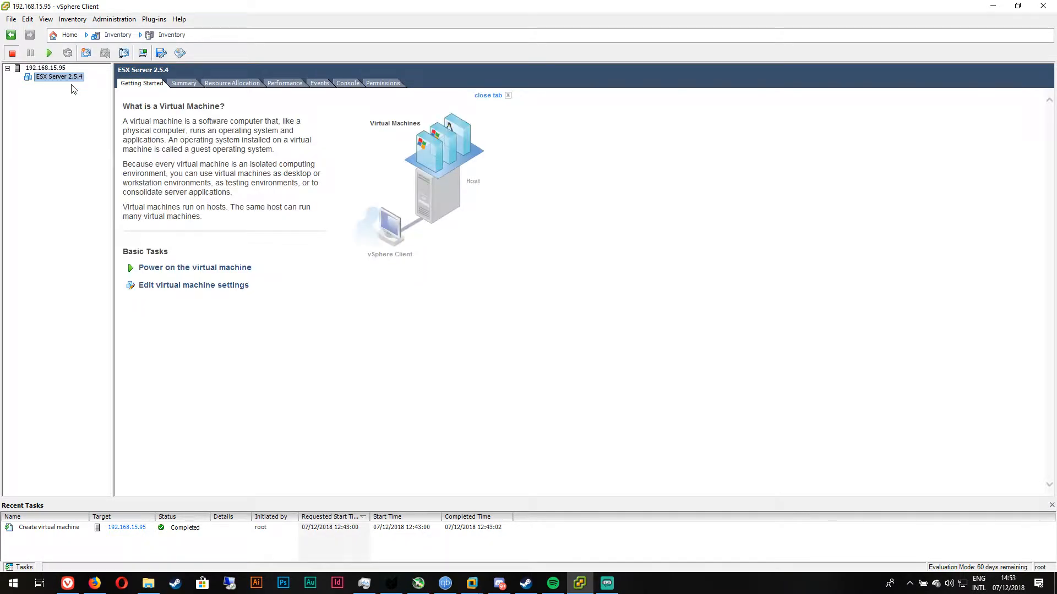
{"action": "right_click", "coordinate": [65, 78]}
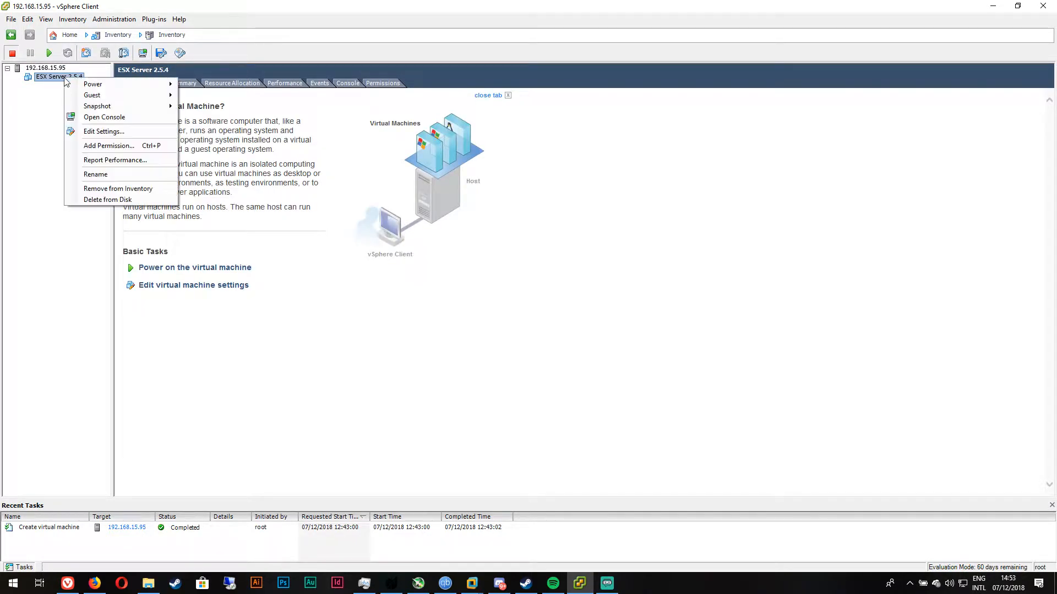
{"action": "left_click", "coordinate": [105, 132]}
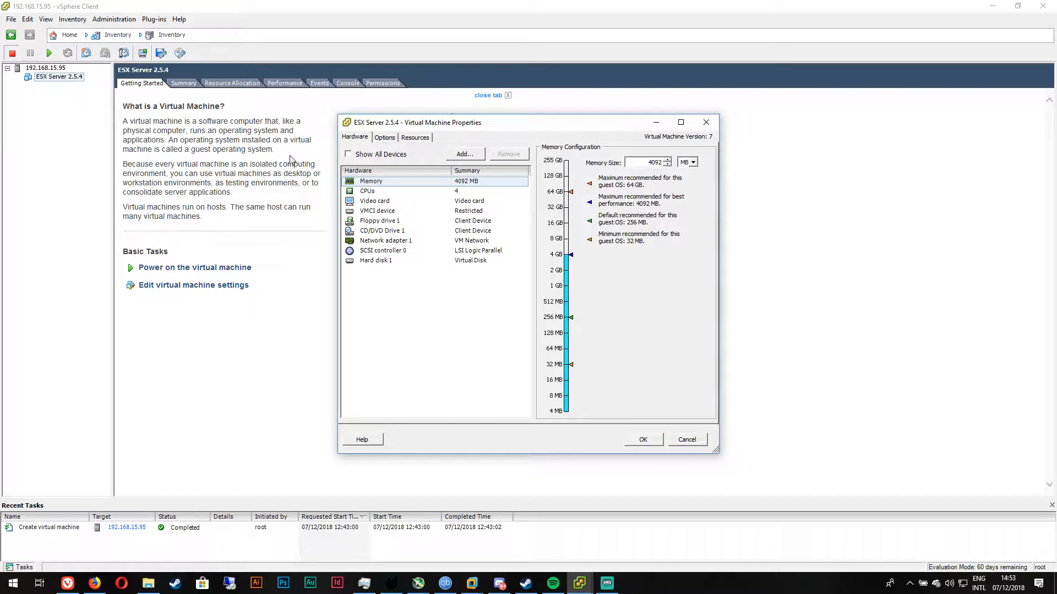
{"action": "left_click_drag", "start_coordinate": [444, 127], "coordinate": [505, 142]}
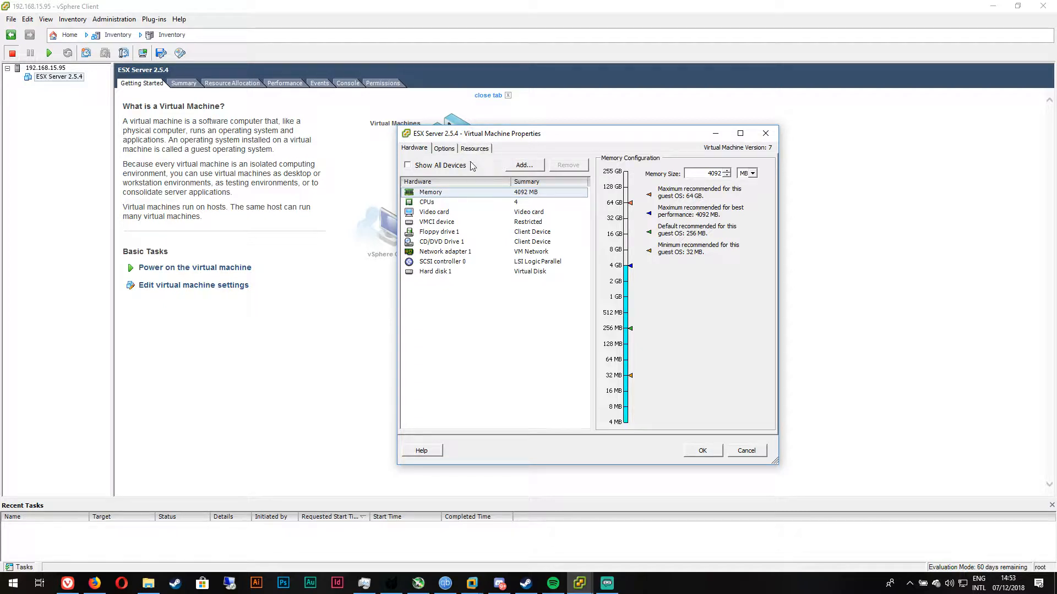
{"action": "left_click", "coordinate": [500, 231]}
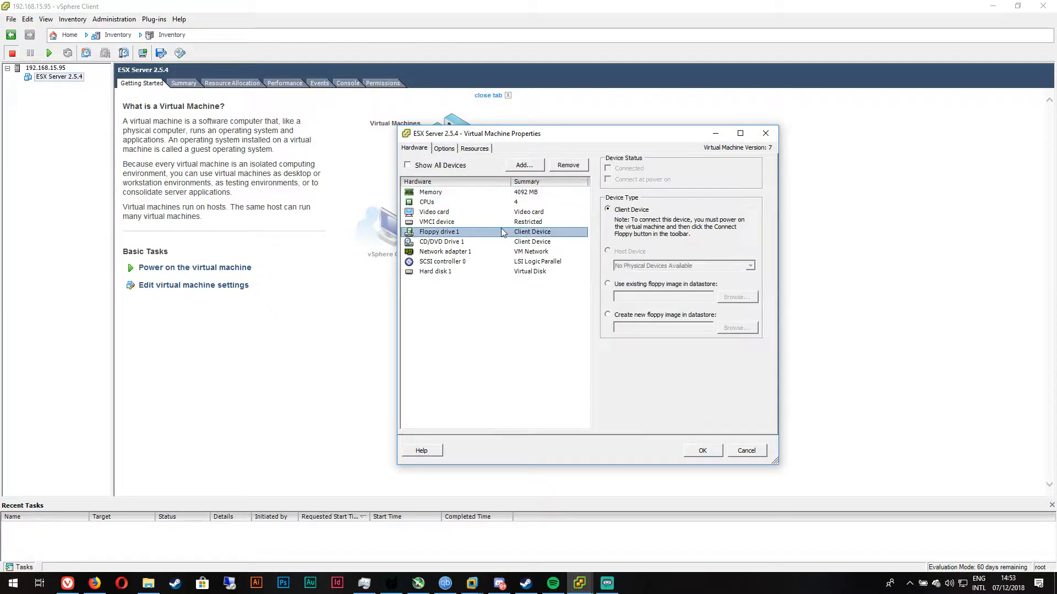
{"action": "left_click", "coordinate": [515, 242]}
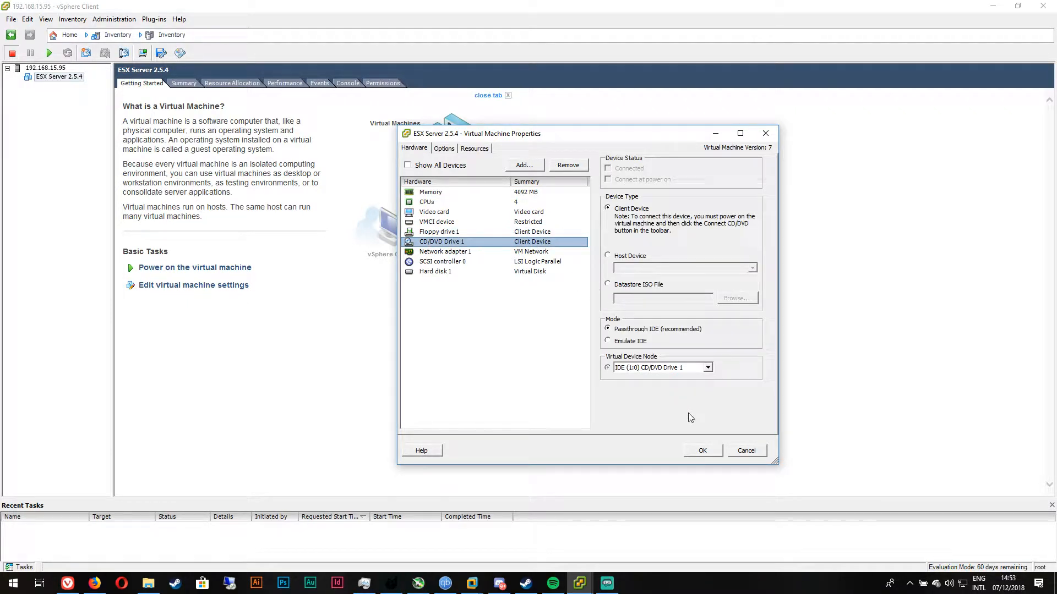
{"action": "left_click", "coordinate": [702, 450]}
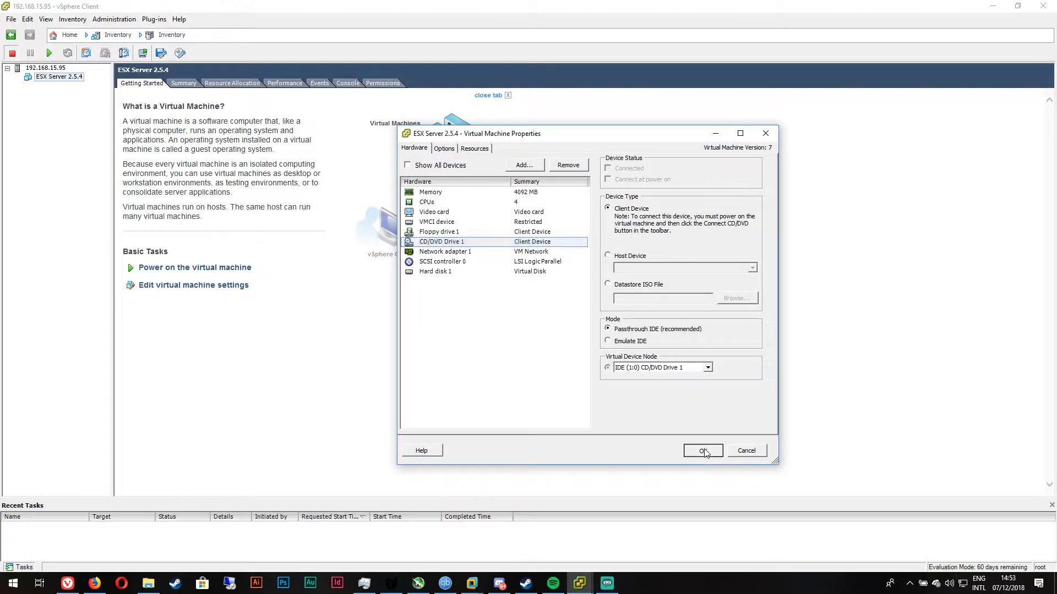
Step: Open the console of the ESX Server 2.5.4 virtual machine and power it on
{"action": "right_click", "coordinate": [71, 79]}
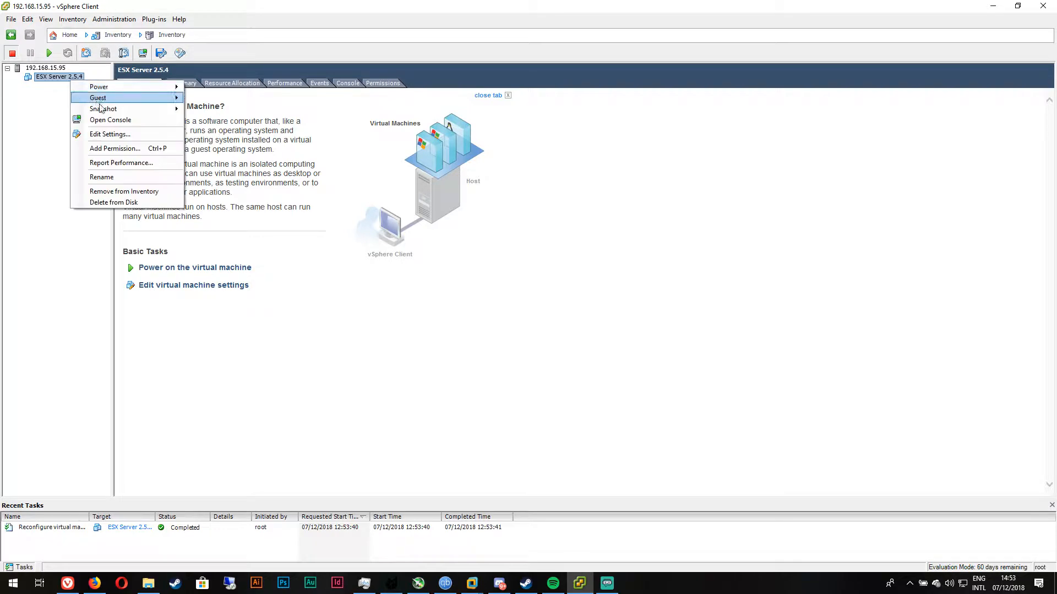
{"action": "left_click", "coordinate": [113, 121]}
{"action": "left_click_drag", "start_coordinate": [267, 144], "coordinate": [655, 186]}
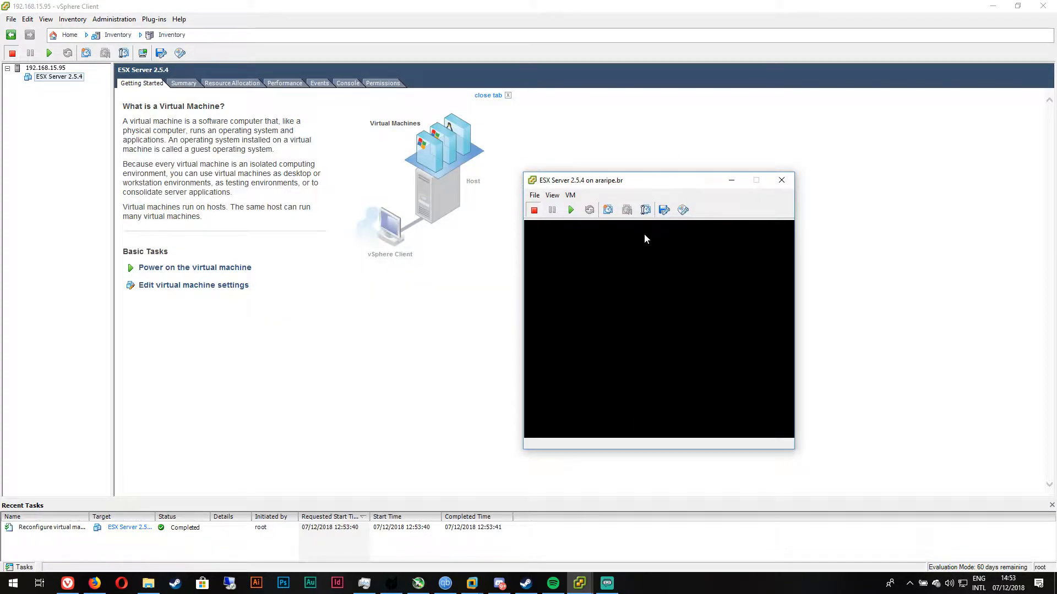
{"action": "left_click", "coordinate": [574, 217]}
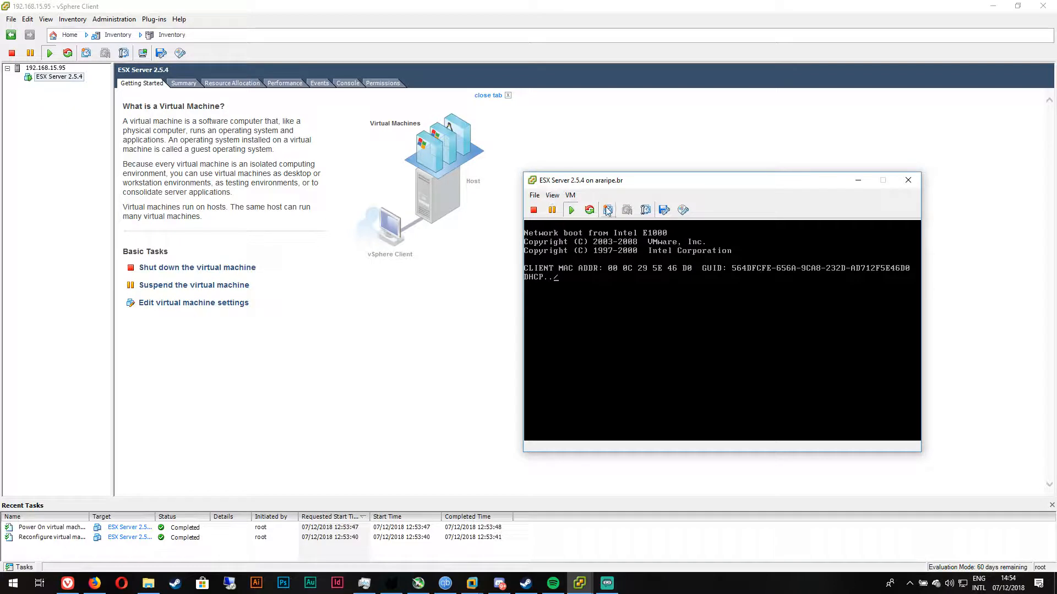
Step: Look through the console's commands and examine the connection options for CD/DVD Drive 1
{"action": "left_click", "coordinate": [559, 197]}
{"action": "left_click", "coordinate": [553, 195]}
{"action": "left_click", "coordinate": [553, 196]}
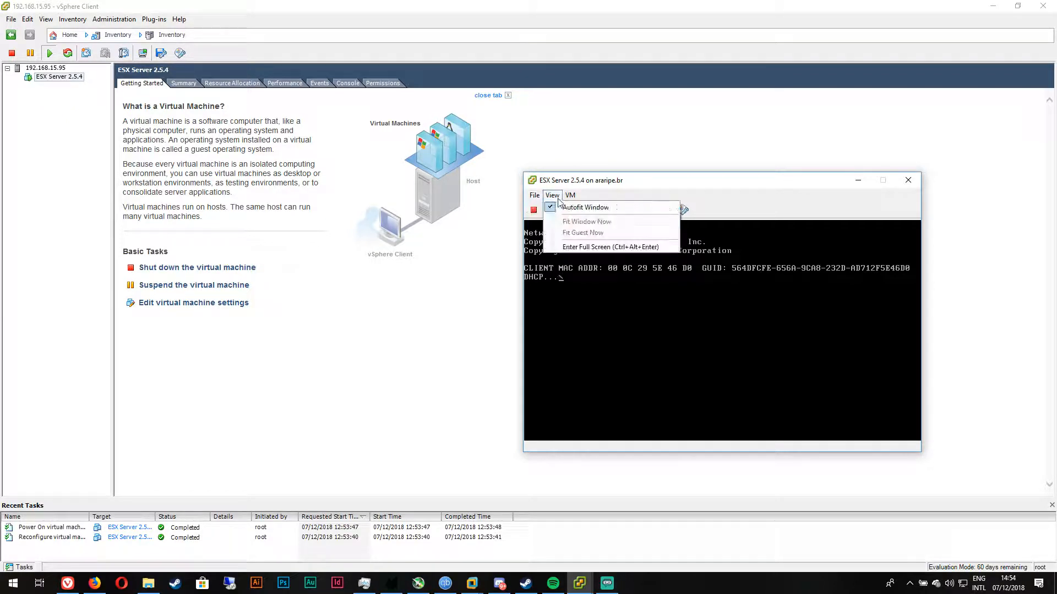
{"action": "left_click", "coordinate": [570, 195]}
{"action": "left_click", "coordinate": [705, 212]}
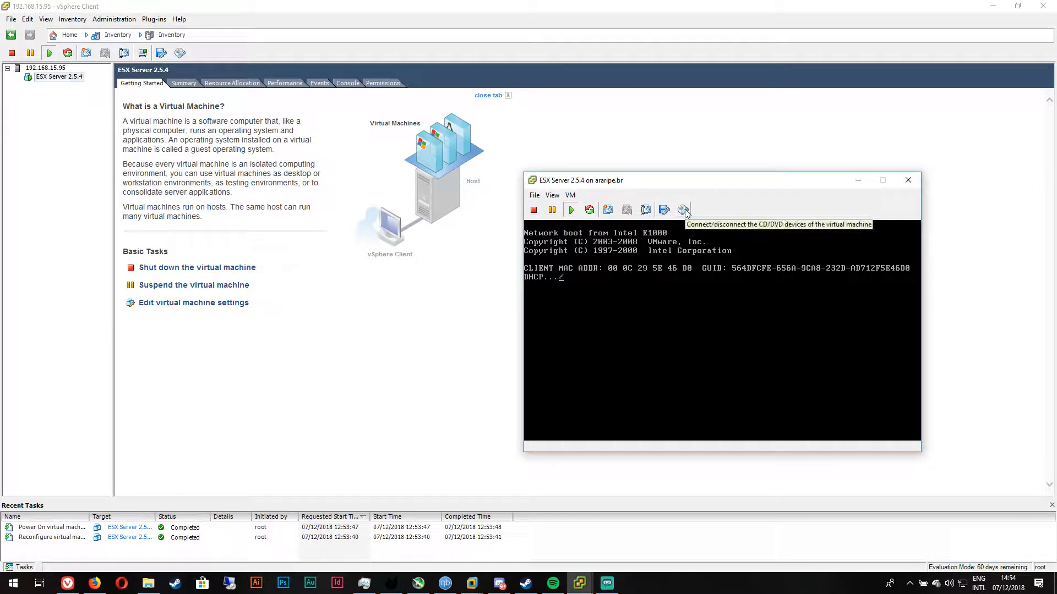
{"action": "left_click", "coordinate": [683, 210]}
{"action": "mouse_move", "coordinate": [734, 226]}
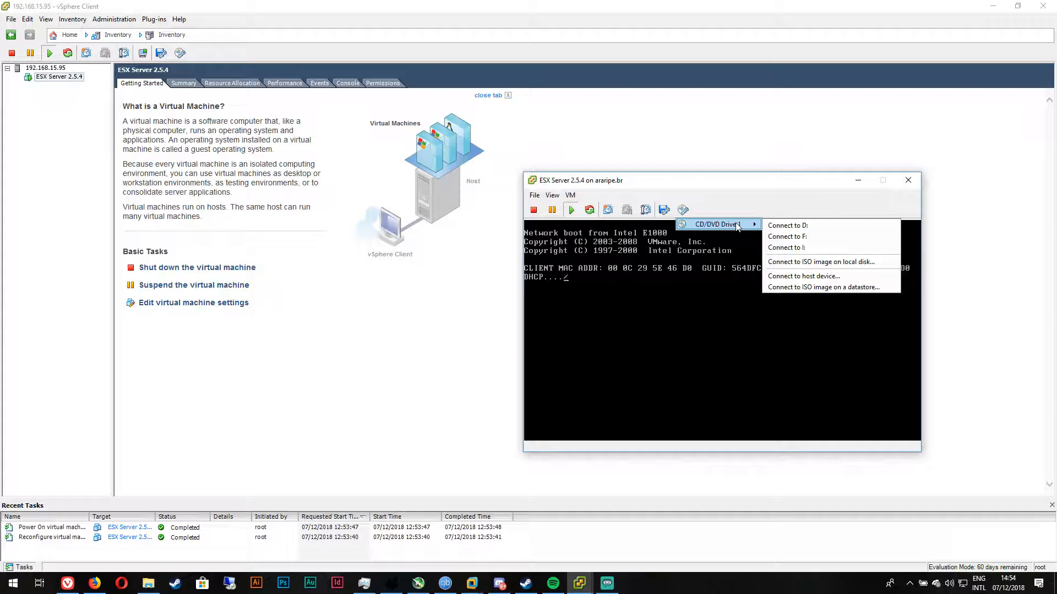
{"action": "left_click_drag", "start_coordinate": [727, 185], "coordinate": [674, 197]}
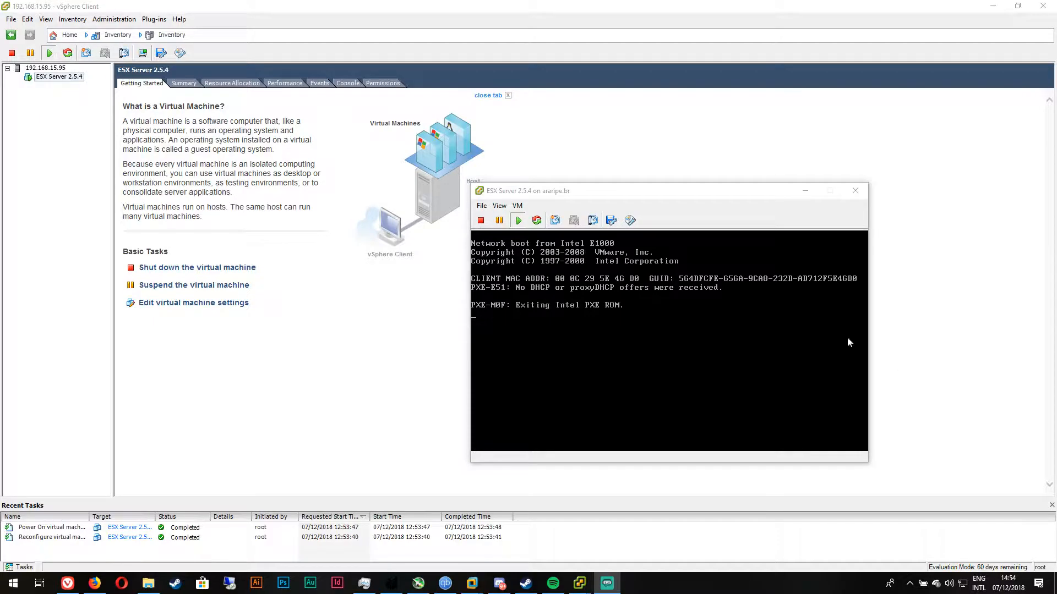
Step: Try to connect the virtual machine's CD/DVD Drive 1 to the local I: drive, and dismiss the device notice
{"action": "left_click", "coordinate": [630, 220]}
{"action": "mouse_move", "coordinate": [666, 235]}
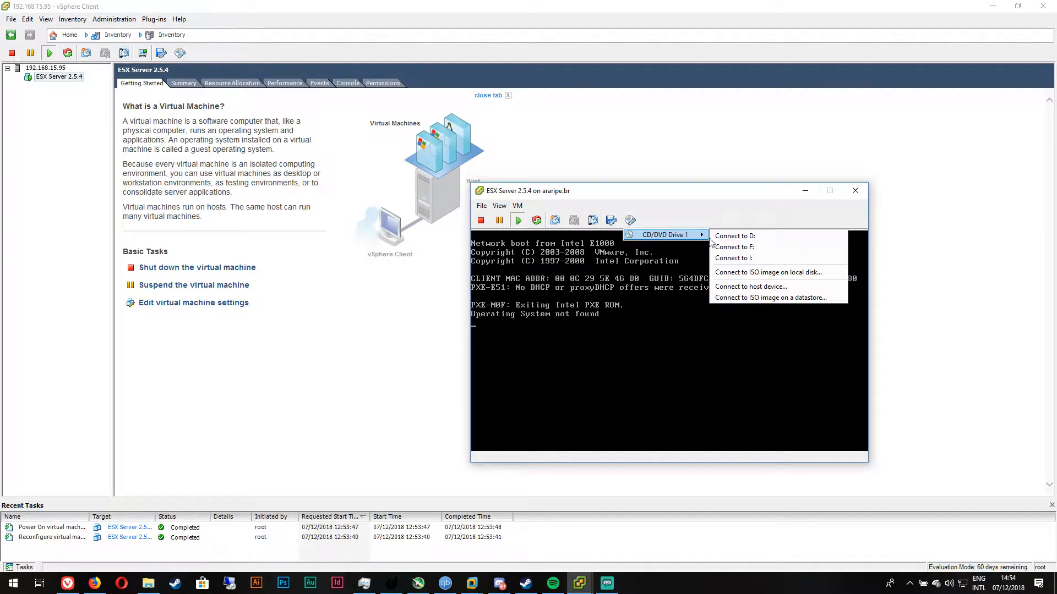
{"action": "left_click", "coordinate": [770, 260]}
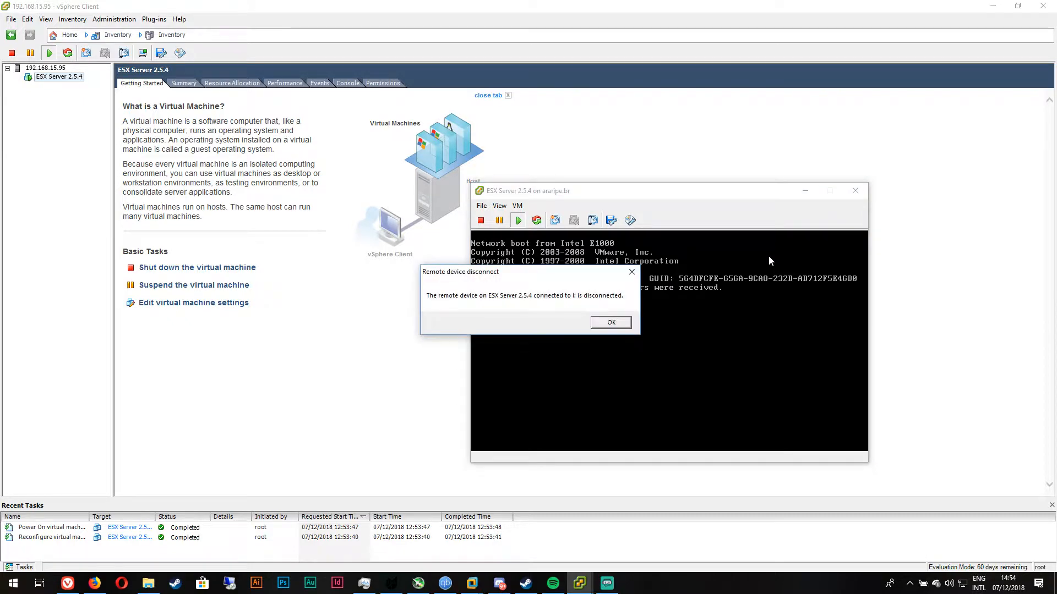
{"action": "left_click", "coordinate": [595, 323]}
Step: Try to restart and then shut down the guest operating system, dismissing both error messages
{"action": "left_click", "coordinate": [543, 221]}
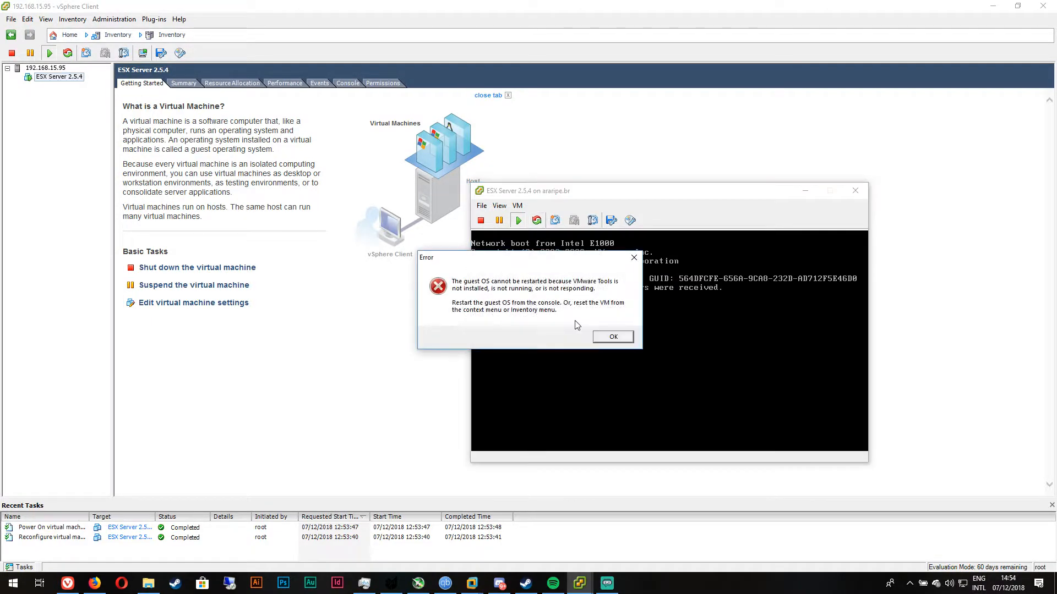
{"action": "left_click", "coordinate": [634, 257]}
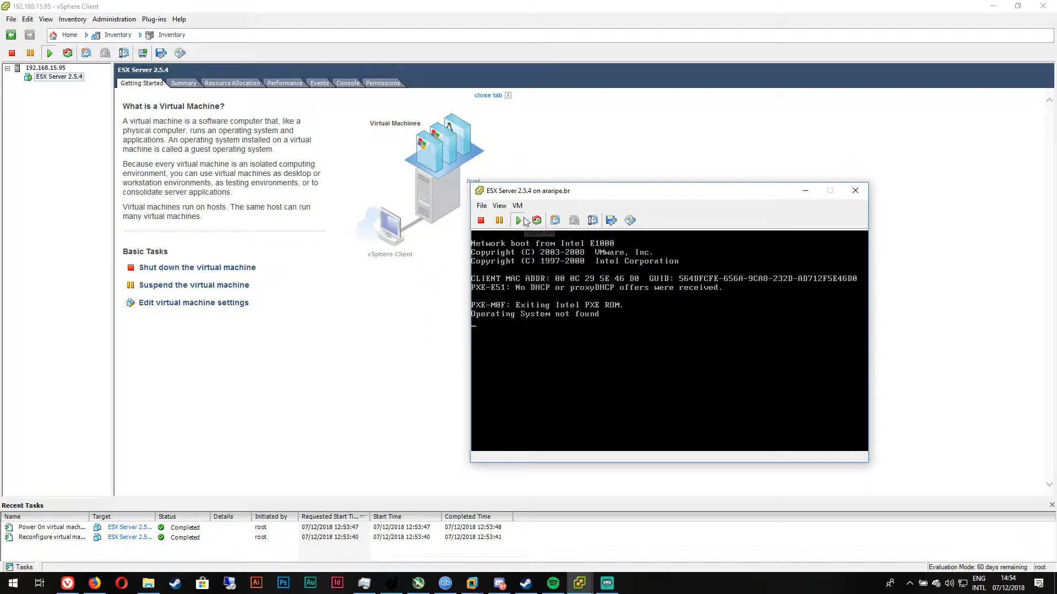
{"action": "left_click", "coordinate": [480, 220]}
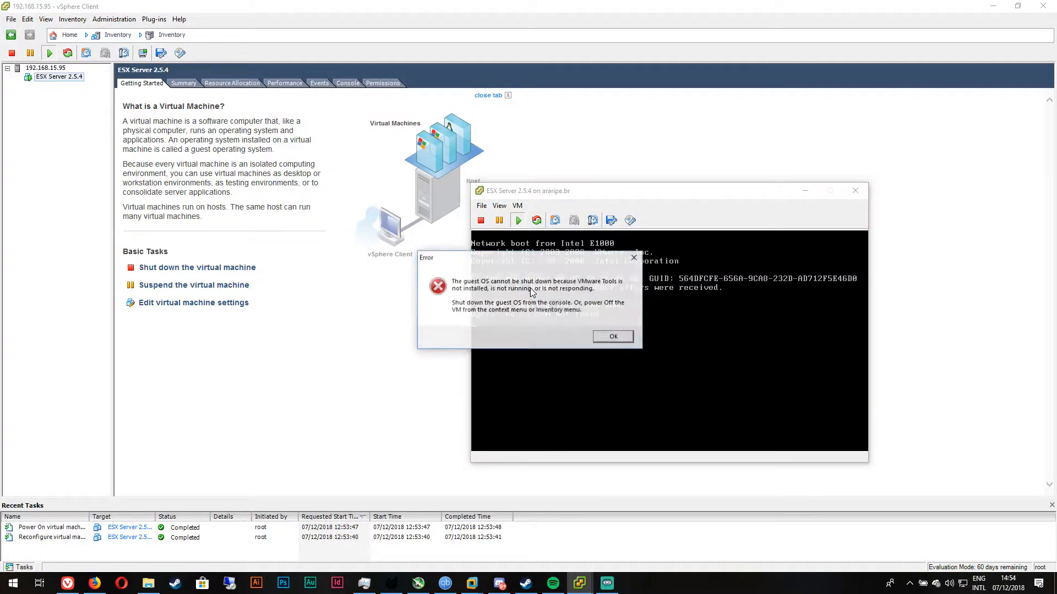
{"action": "left_click", "coordinate": [610, 337]}
Step: Reset the ESX Server 2.5.4 virtual machine and confirm the reset
{"action": "left_click", "coordinate": [517, 205]}
{"action": "mouse_move", "coordinate": [551, 233]}
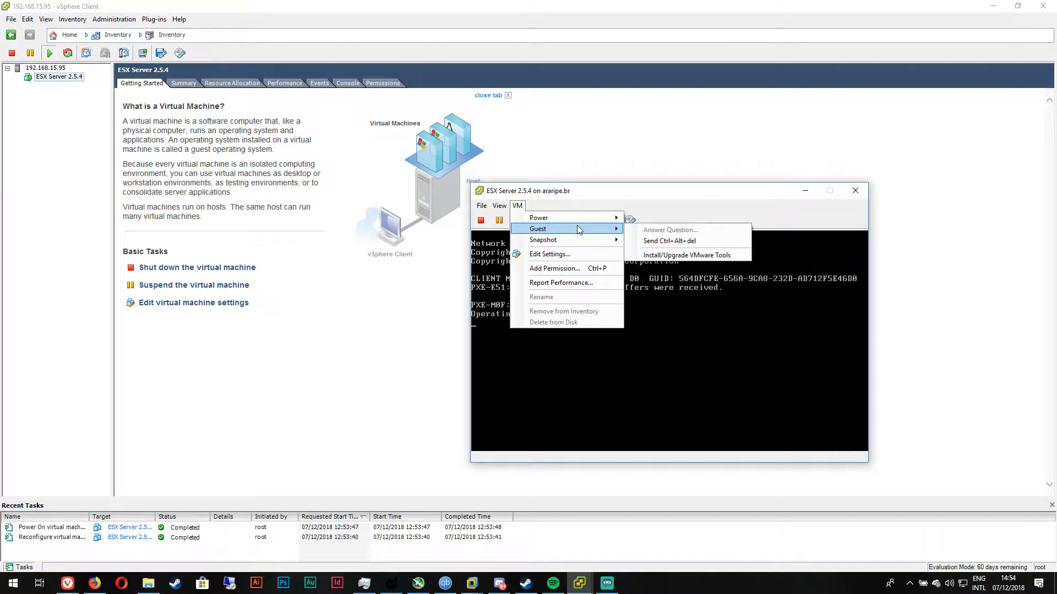
{"action": "left_click", "coordinate": [660, 251]}
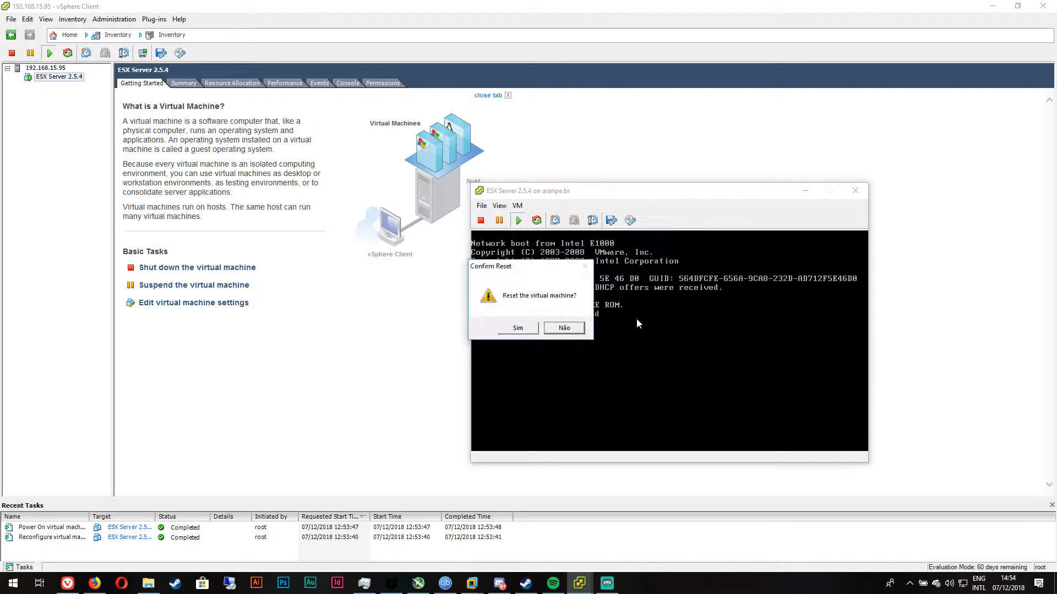
{"action": "left_click", "coordinate": [518, 328]}
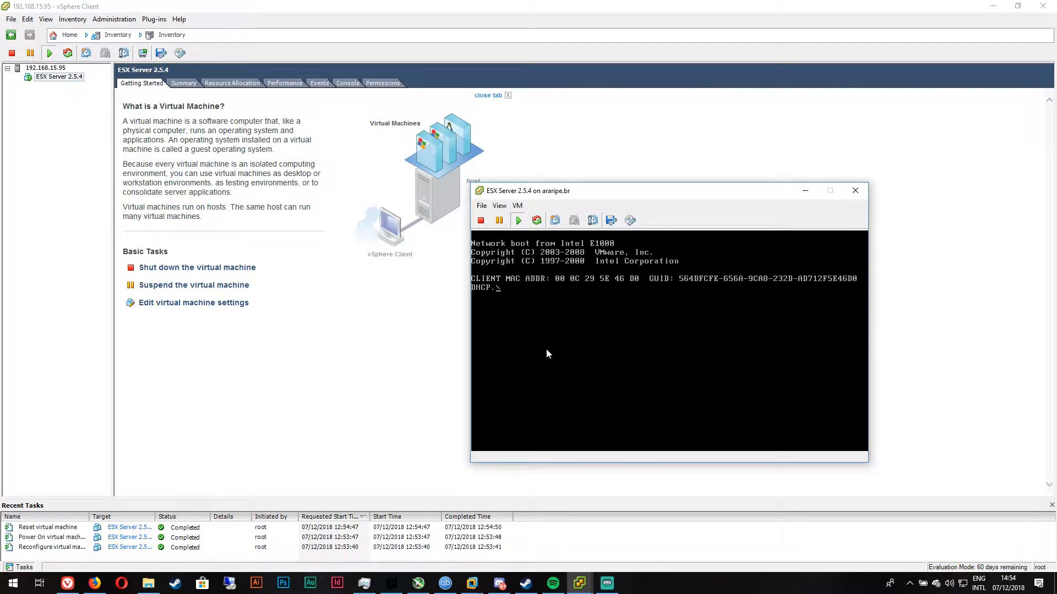
Step: Connect CD/DVD Drive 1 to the local ISO image E:\Sistemas Operacionais\esx-2.5.2-16390.iso and check the drive's connection
{"action": "left_click", "coordinate": [630, 220]}
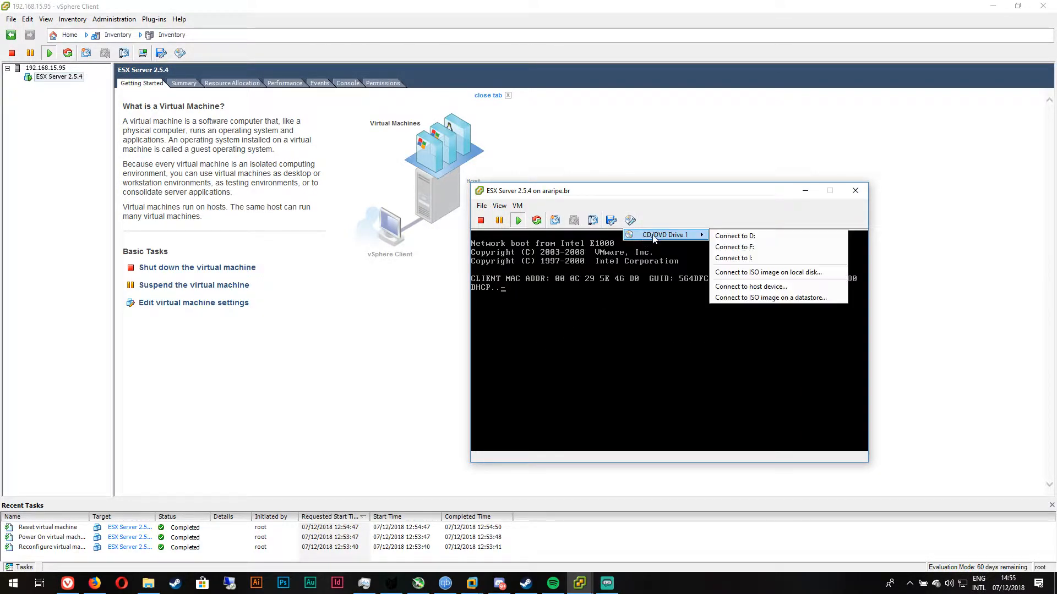
{"action": "mouse_move", "coordinate": [645, 236]}
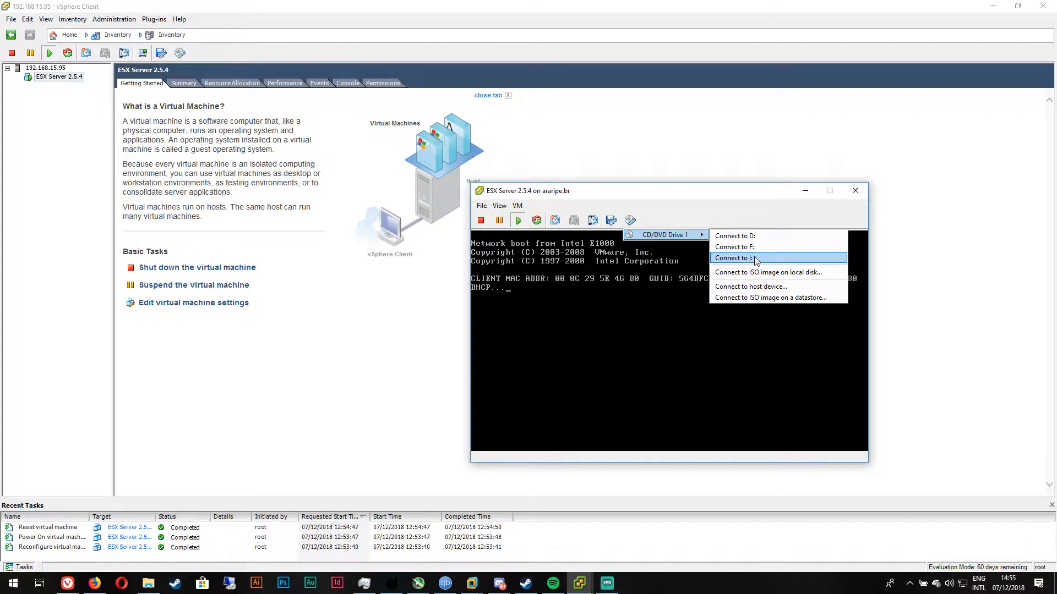
{"action": "left_click", "coordinate": [741, 204]}
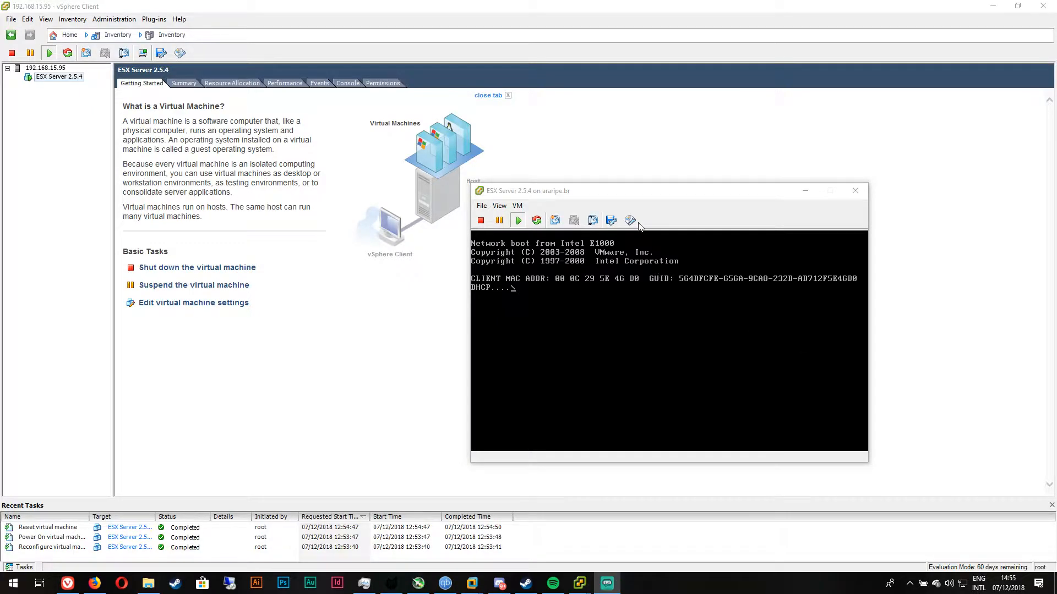
{"action": "left_click", "coordinate": [631, 221]}
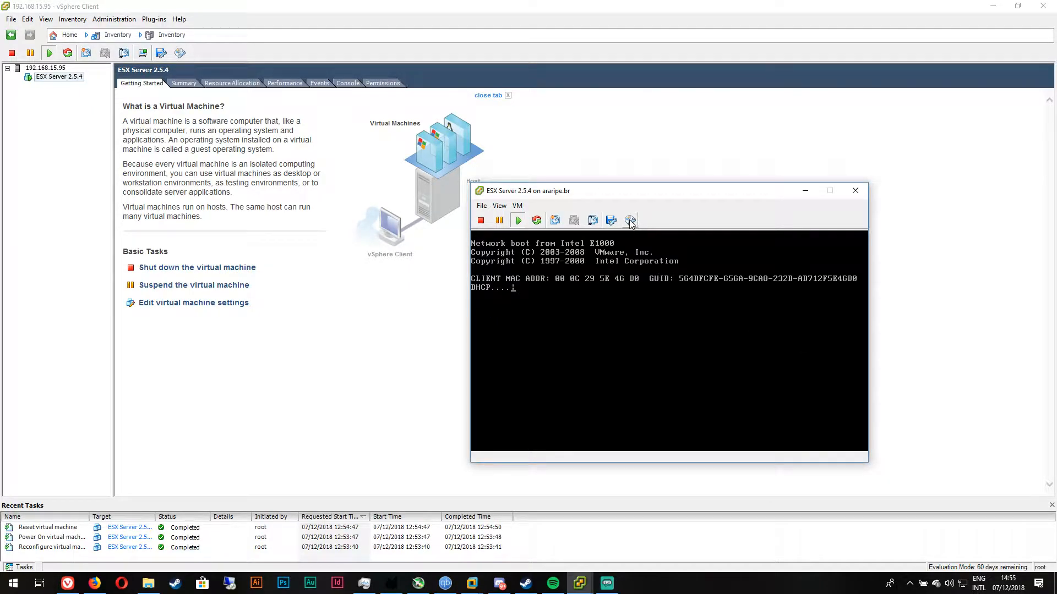
{"action": "left_click", "coordinate": [631, 221]}
{"action": "mouse_move", "coordinate": [668, 240]}
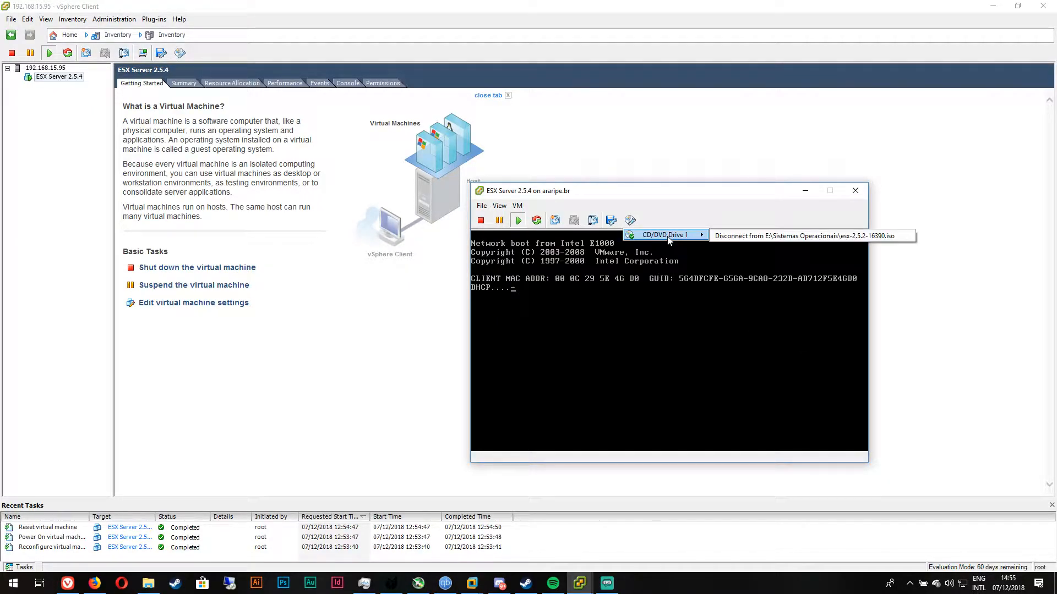
{"action": "left_click", "coordinate": [678, 204]}
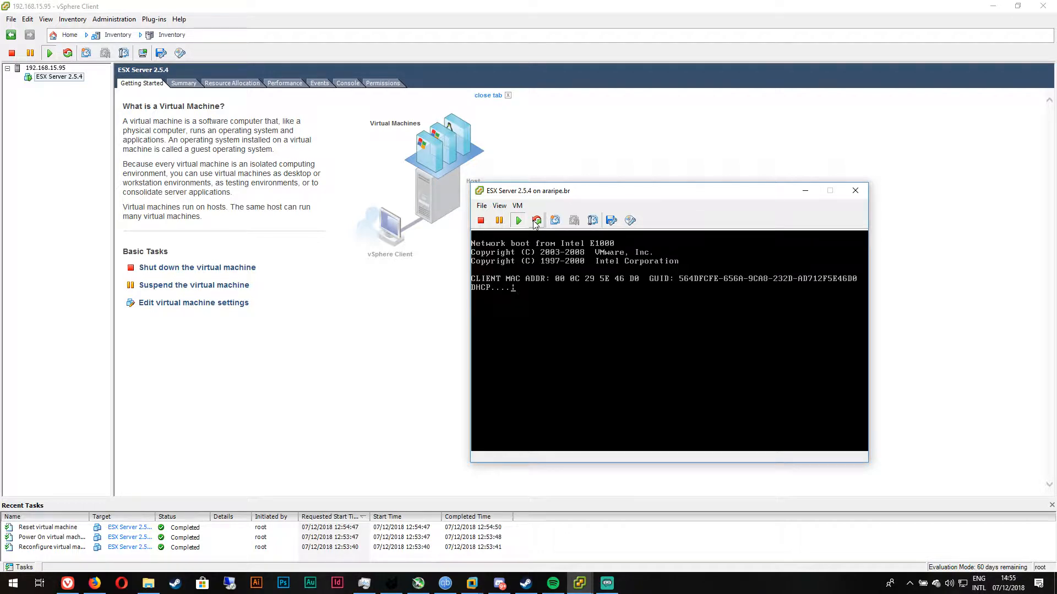
Step: Reset the virtual machine again to boot from the ISO image, and close the remote device notice
{"action": "left_click", "coordinate": [516, 206]}
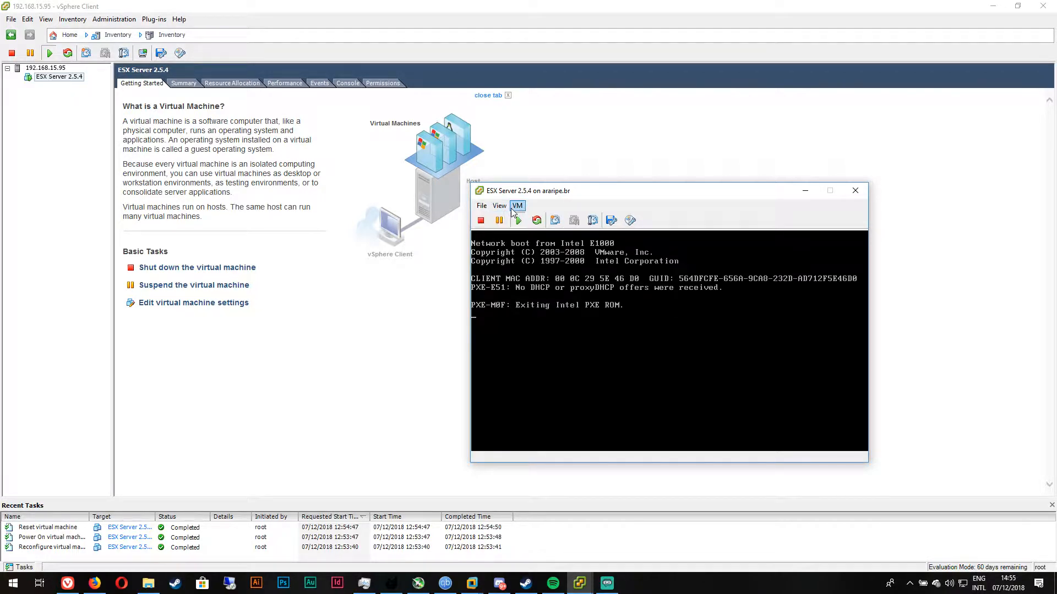
{"action": "mouse_move", "coordinate": [545, 218]}
{"action": "left_click", "coordinate": [640, 252]}
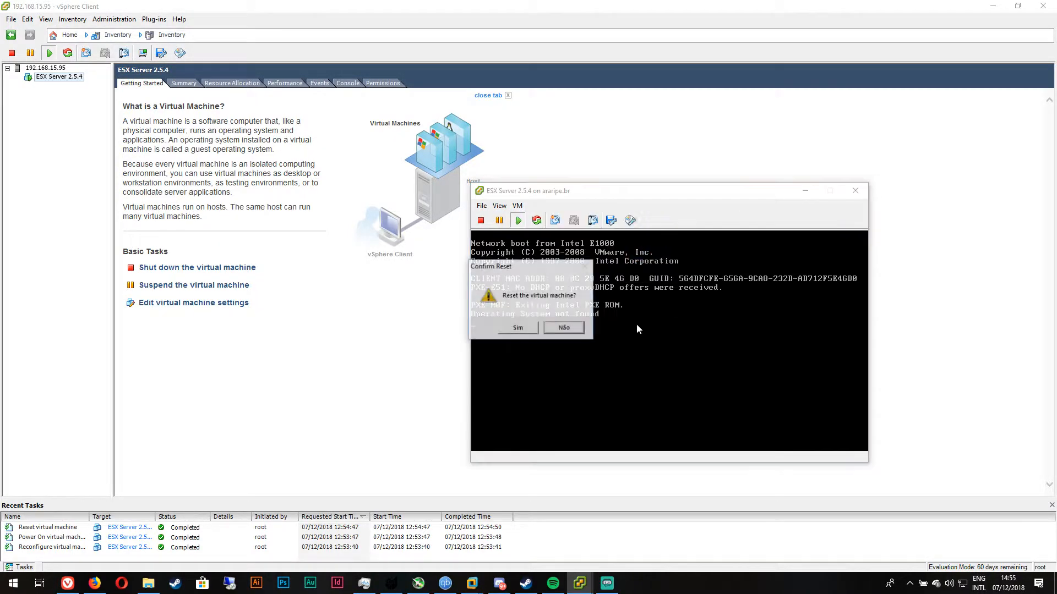
{"action": "key", "text": "Return"}
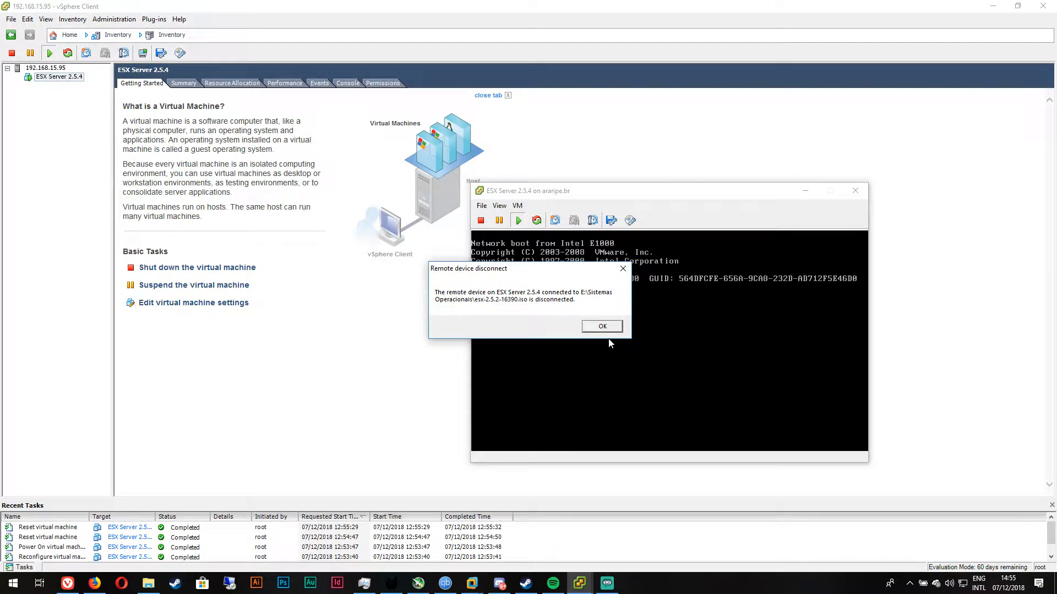
{"action": "left_click", "coordinate": [605, 329]}
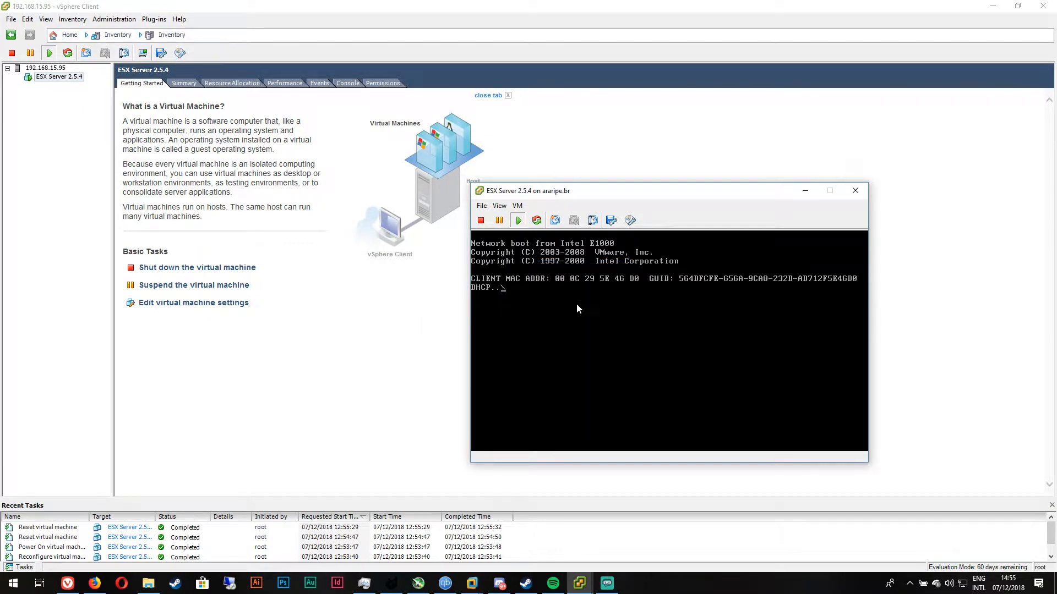
{"action": "left_click", "coordinate": [518, 206]}
{"action": "mouse_move", "coordinate": [594, 218]}
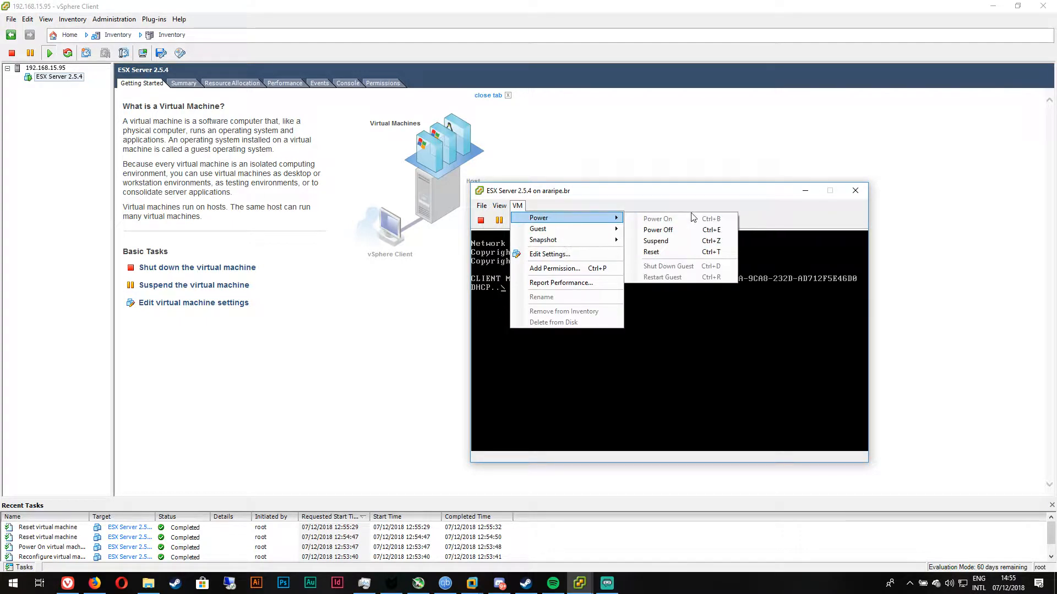
{"action": "left_click", "coordinate": [620, 196]}
{"action": "left_click", "coordinate": [630, 220]}
{"action": "mouse_move", "coordinate": [650, 237]}
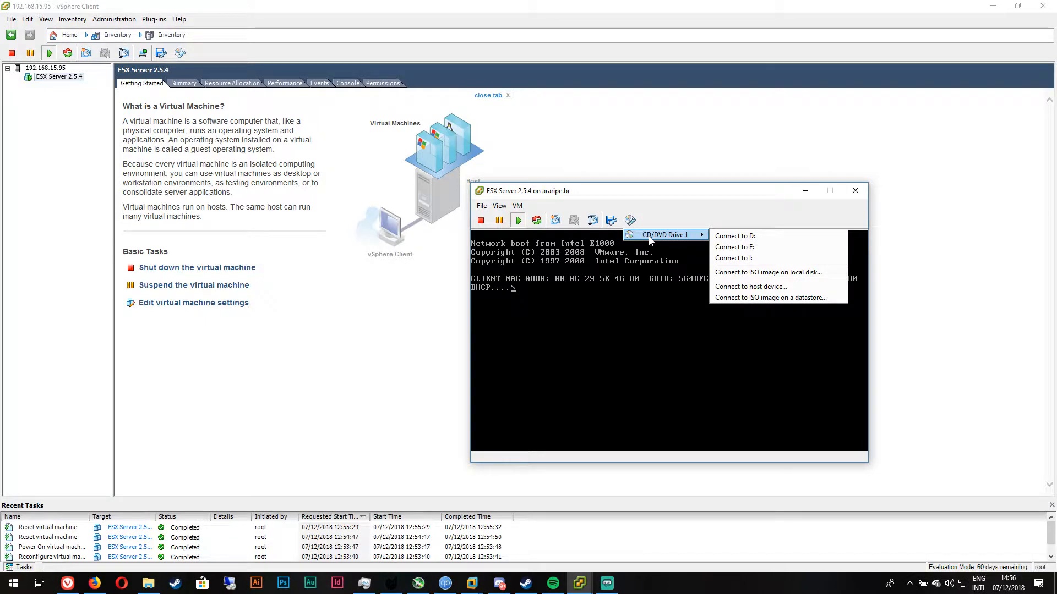
{"action": "left_click", "coordinate": [689, 213]}
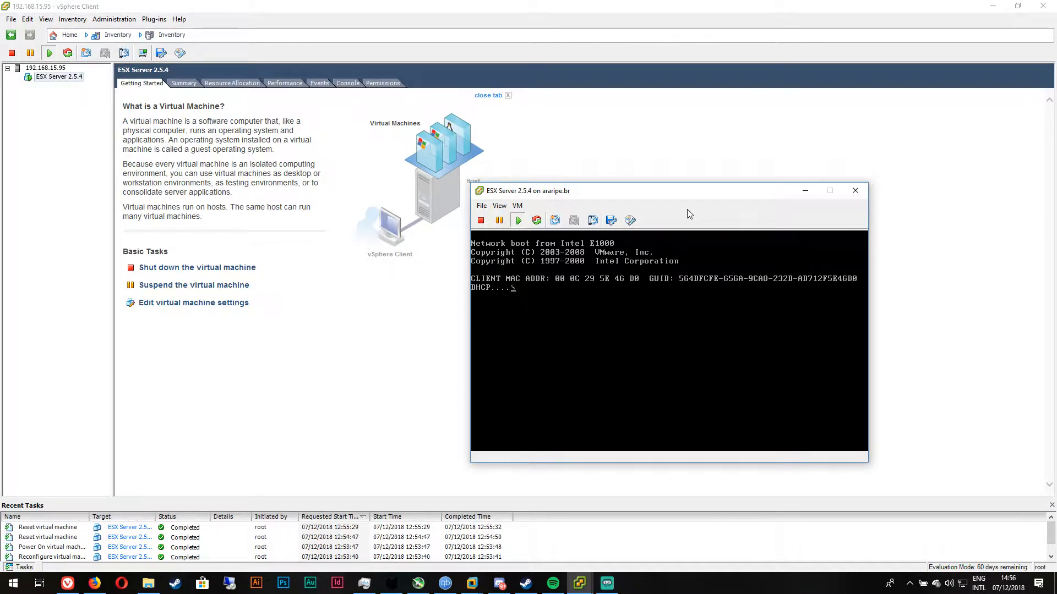
{"action": "left_click_drag", "start_coordinate": [728, 198], "coordinate": [668, 192]}
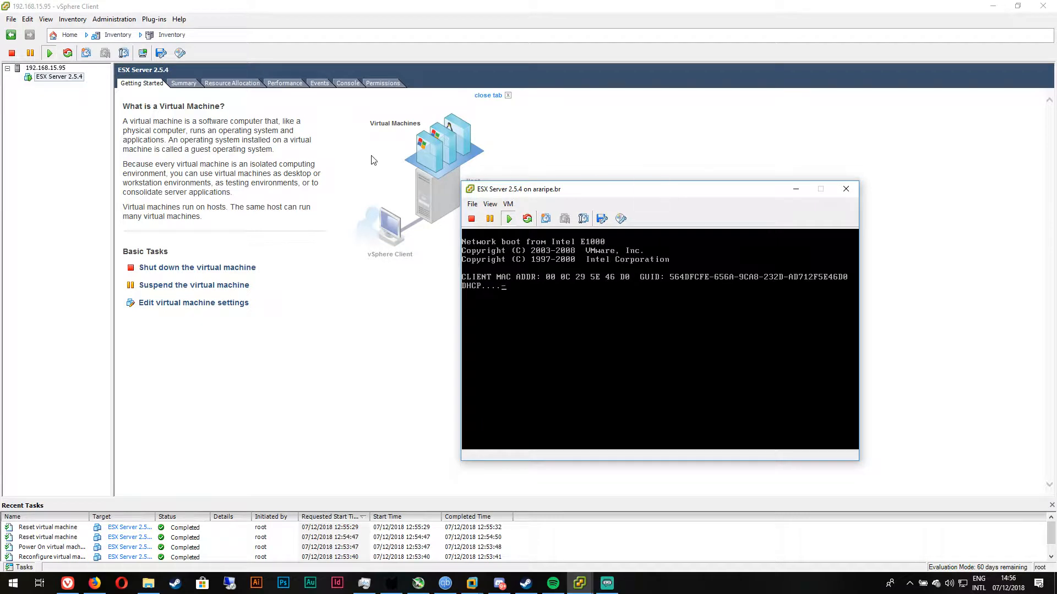
Step: Upload esx-2.5.2-16390.iso from E:\Sistemas Operacionais to the root of the host's synology datastore, accepting replacement of same-named files
{"action": "left_click", "coordinate": [57, 78]}
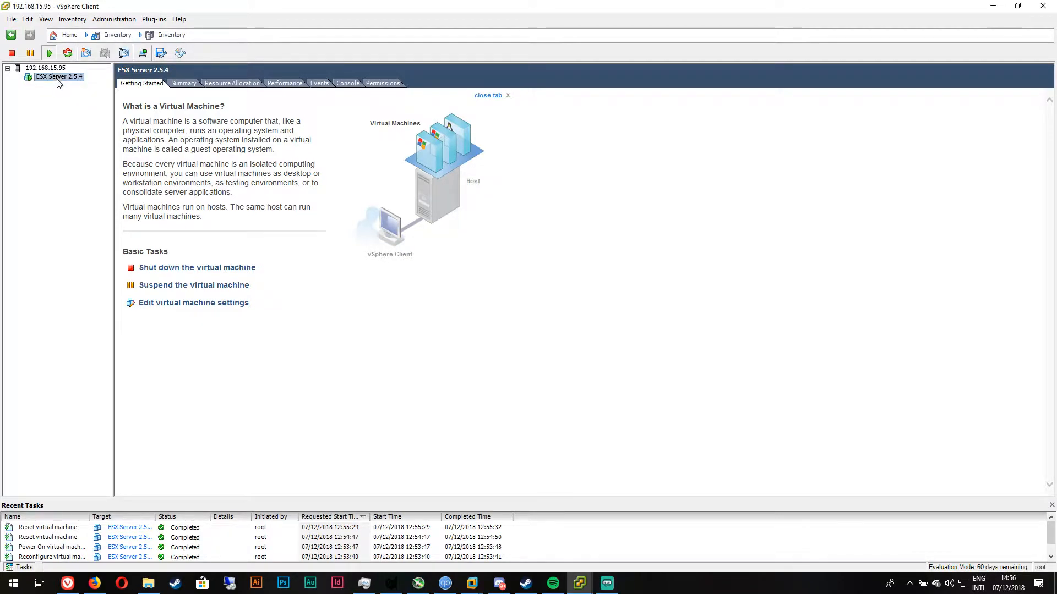
{"action": "left_click", "coordinate": [47, 68]}
{"action": "left_click", "coordinate": [362, 189]}
{"action": "right_click", "coordinate": [362, 188]}
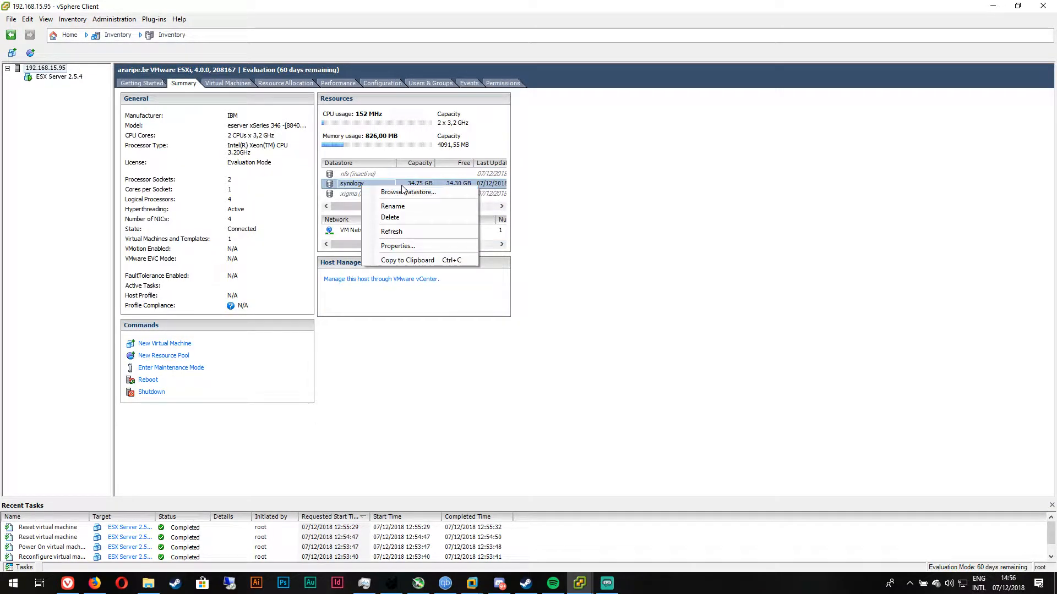
{"action": "left_click", "coordinate": [396, 194]}
{"action": "left_click_drag", "start_coordinate": [434, 184], "coordinate": [525, 208]}
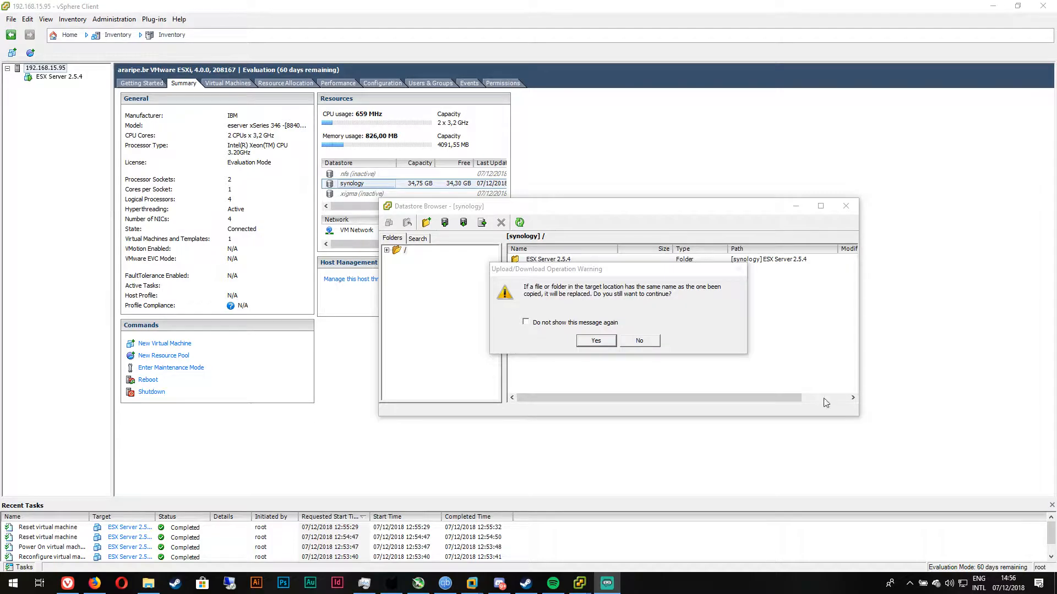
{"action": "left_click", "coordinate": [589, 341]}
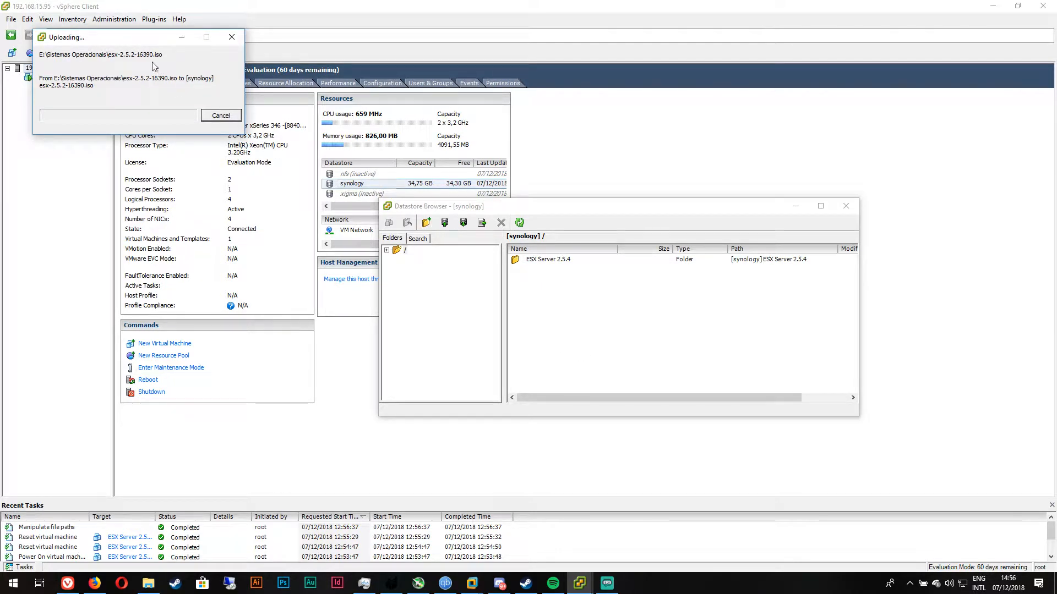
{"action": "left_click_drag", "start_coordinate": [129, 38], "coordinate": [592, 263]}
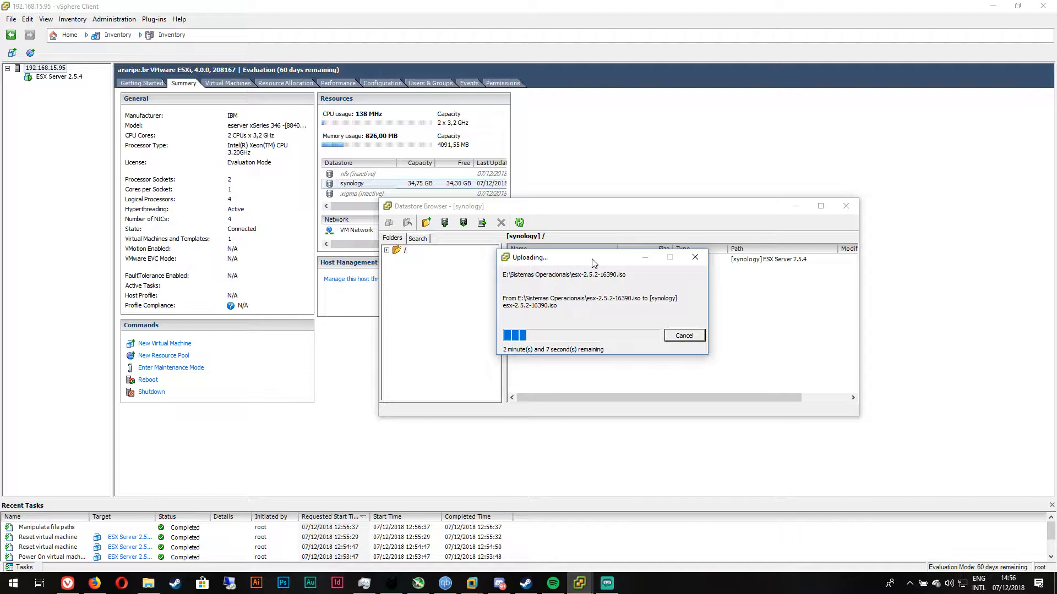
Step: Check the IBM LUN's usage in the Synology iSCSI Manager and the uploaded ISO in the Datastore Browser, then close the Datastore Browser
{"action": "left_click", "coordinate": [67, 583]}
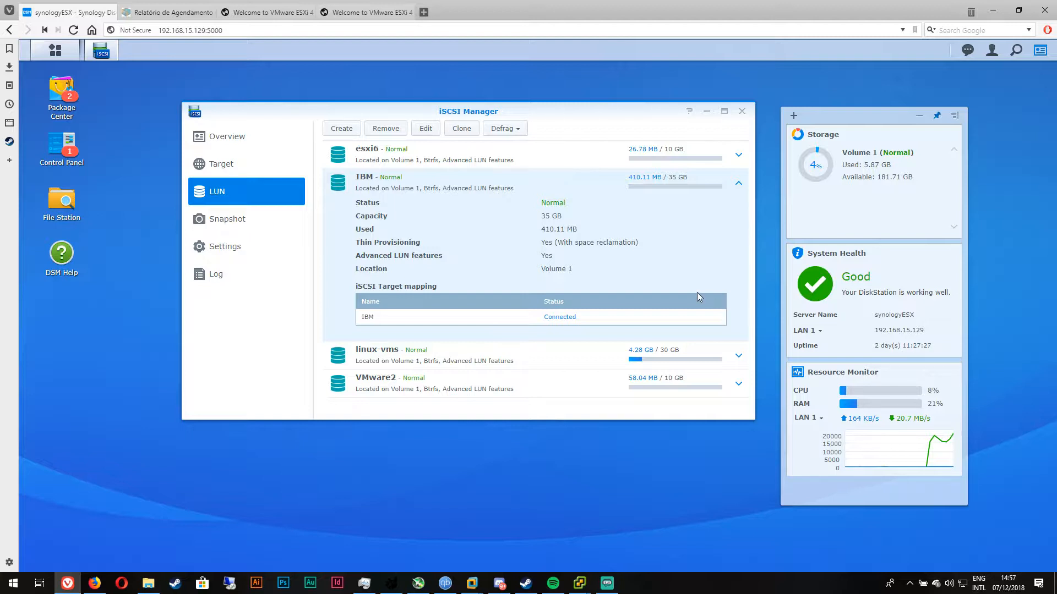
{"action": "mouse_move", "coordinate": [586, 570]}
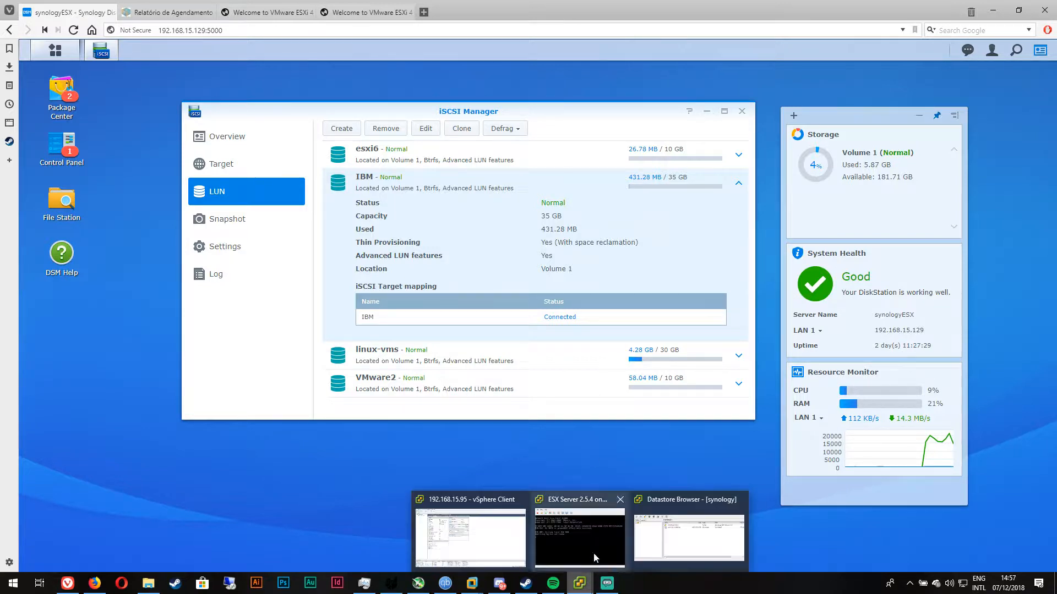
{"action": "left_click", "coordinate": [685, 528]}
{"action": "left_click", "coordinate": [586, 272]}
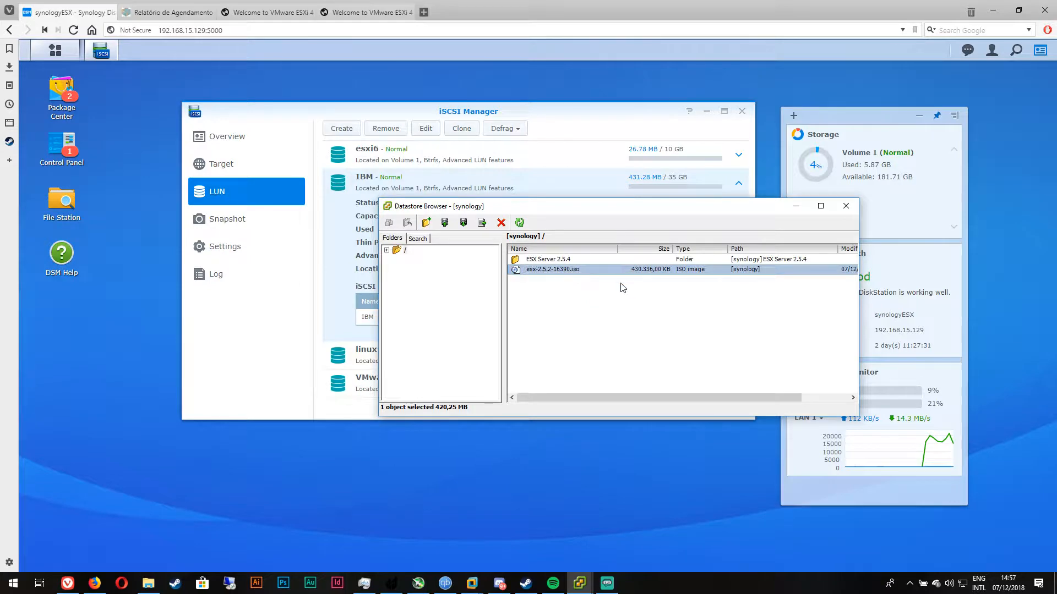
{"action": "left_click", "coordinate": [845, 206]}
Step: Open the ESX Server 2.5.4 virtual machine's settings and switch CD/DVD Drive 1 to a datastore ISO file
{"action": "mouse_move", "coordinate": [588, 586]}
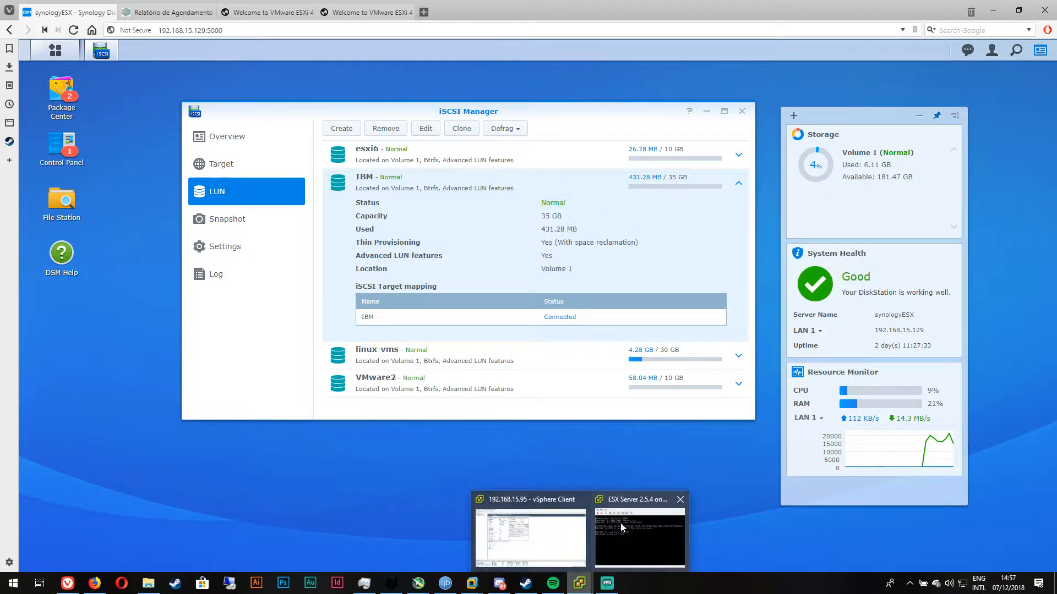
{"action": "left_click", "coordinate": [550, 528]}
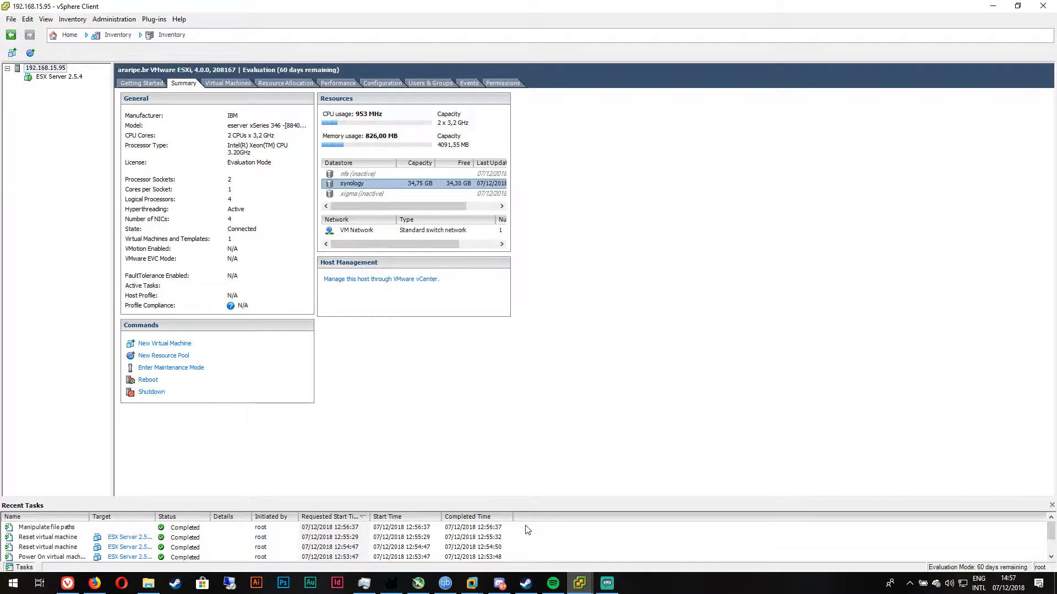
{"action": "right_click", "coordinate": [51, 77]}
{"action": "left_click", "coordinate": [95, 129]}
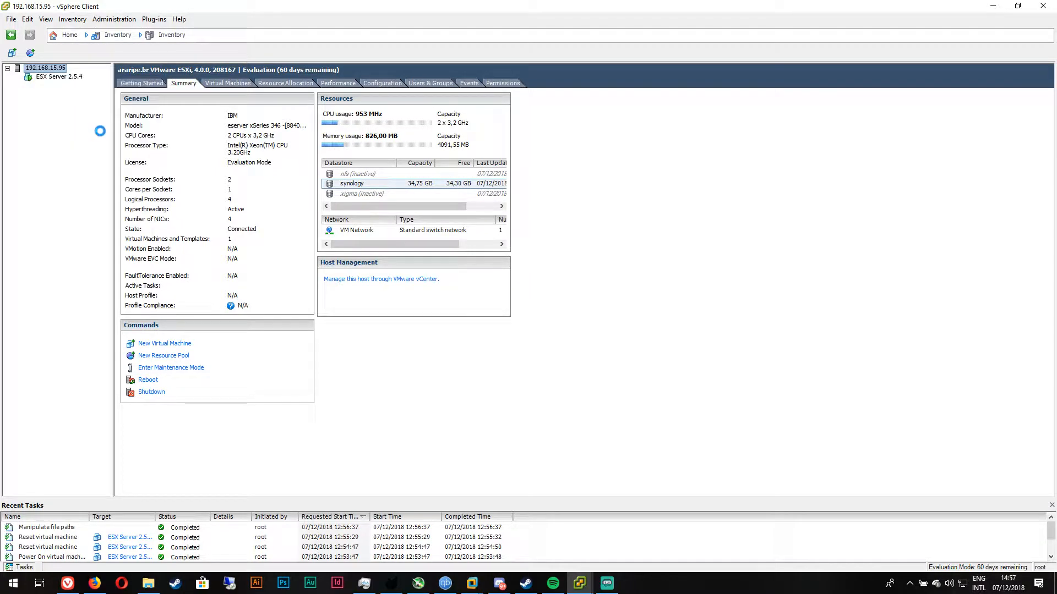
{"action": "left_click", "coordinate": [388, 138]}
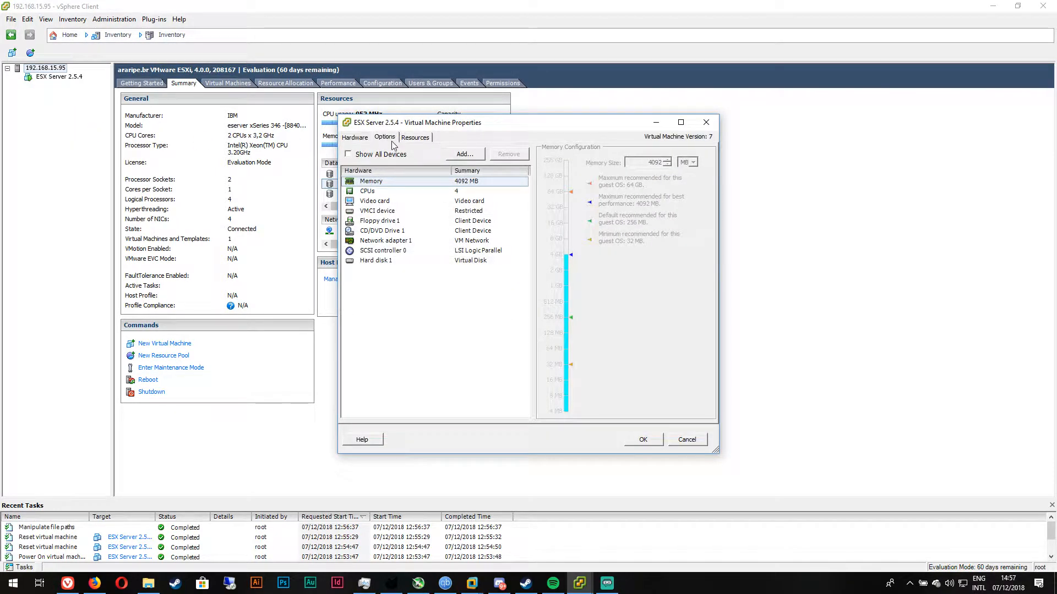
{"action": "left_click", "coordinate": [356, 138]}
{"action": "left_click", "coordinate": [427, 231]}
{"action": "left_click", "coordinate": [573, 275]}
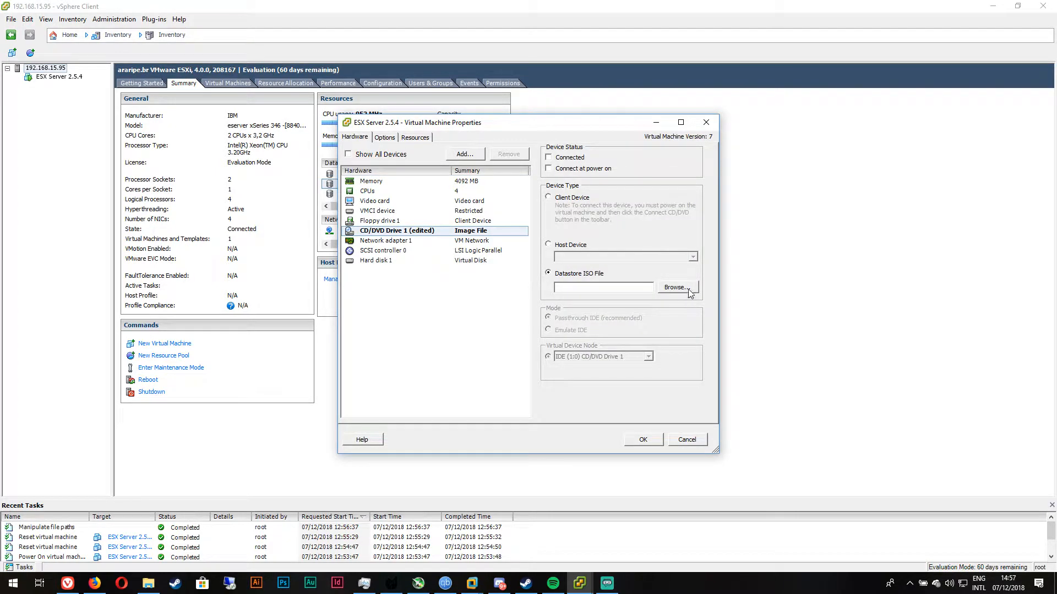
Step: Choose esx-2.5.2-16390.iso on the synology datastore as the CD/DVD drive's image and apply the settings
{"action": "left_click", "coordinate": [677, 287]}
{"action": "left_click", "coordinate": [492, 248]}
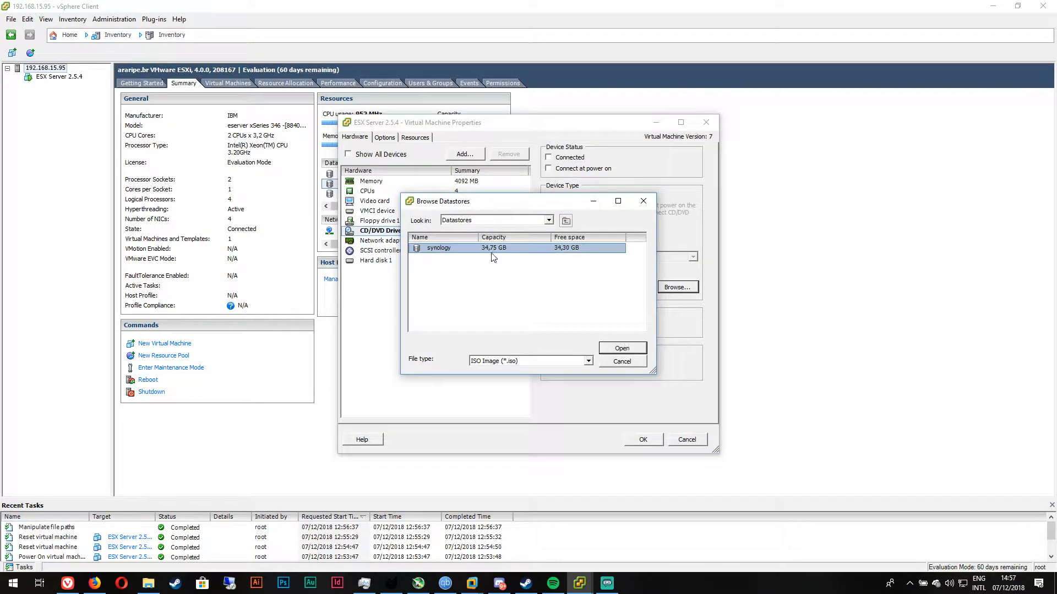
{"action": "double_click", "coordinate": [456, 248]}
{"action": "left_click", "coordinate": [456, 257]}
{"action": "left_click", "coordinate": [640, 353]}
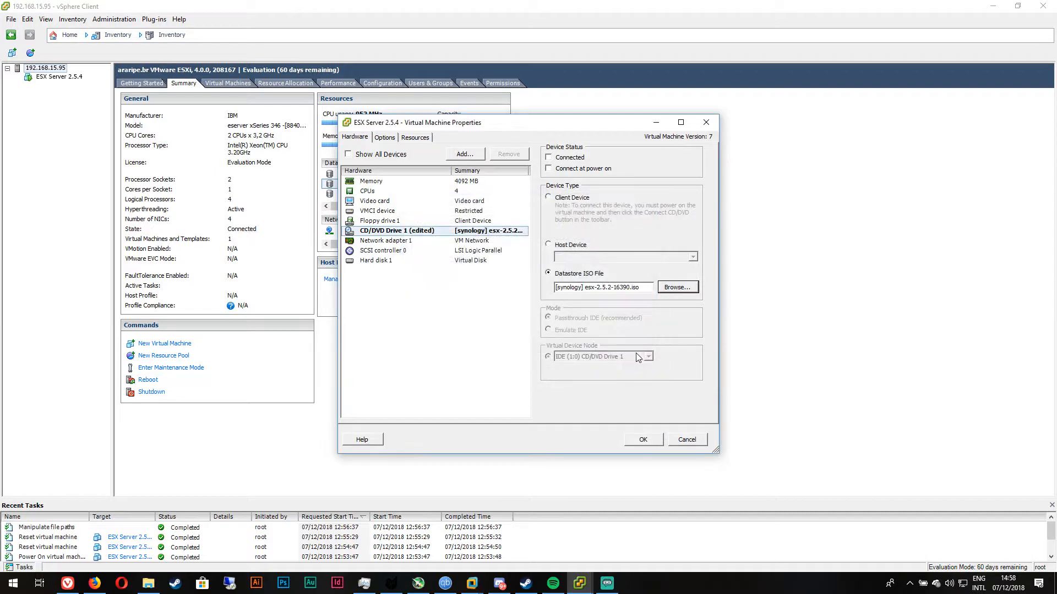
{"action": "left_click", "coordinate": [648, 443]}
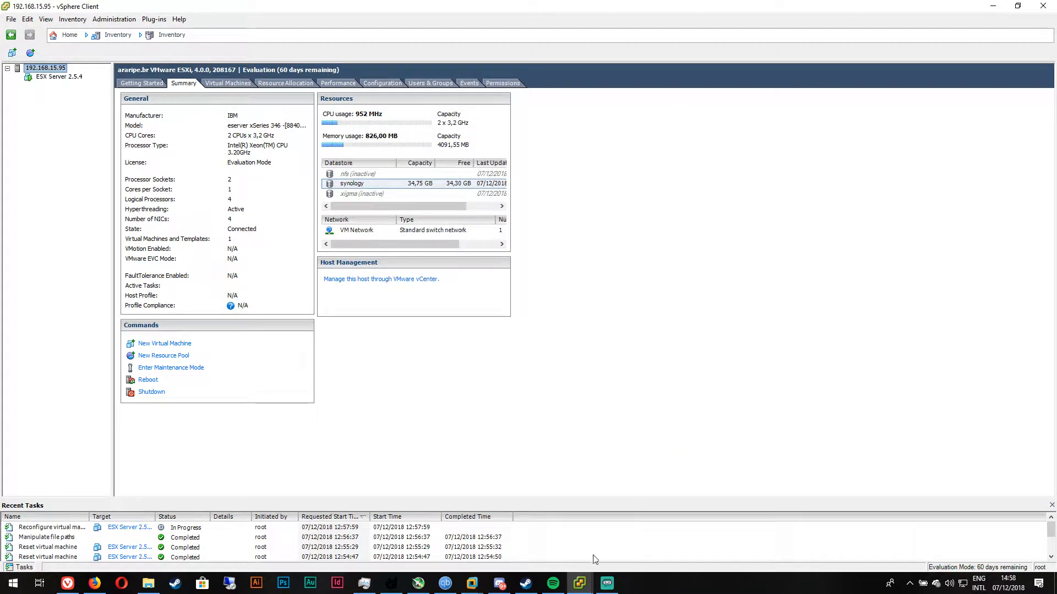
Step: Reset the ESX Server 2.5.4 virtual machine from its console window and confirm the reset
{"action": "mouse_move", "coordinate": [579, 583]}
{"action": "left_click", "coordinate": [633, 548]}
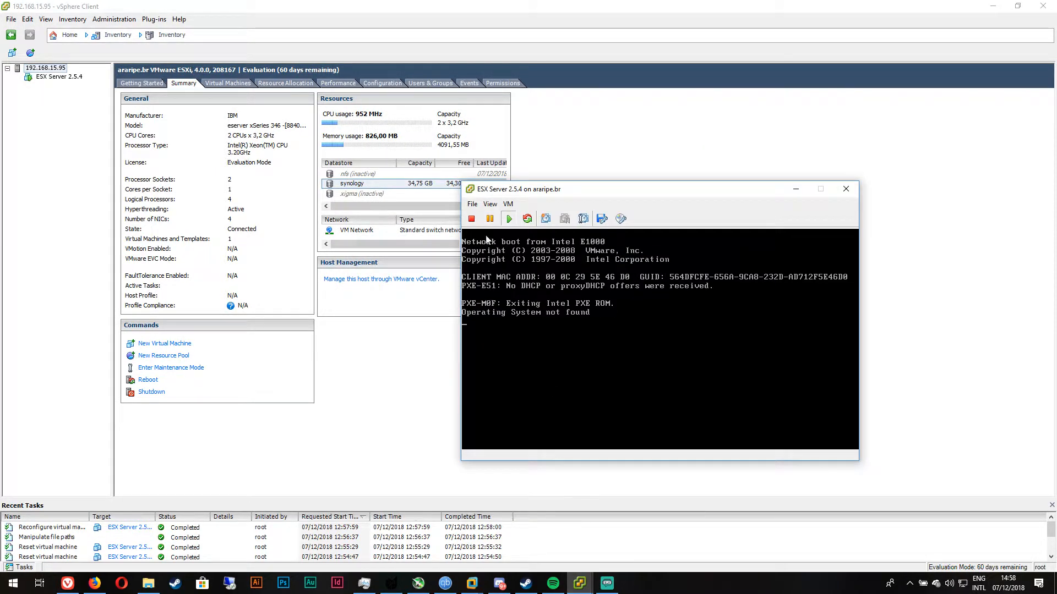
{"action": "left_click", "coordinate": [508, 204]}
{"action": "mouse_move", "coordinate": [565, 219]}
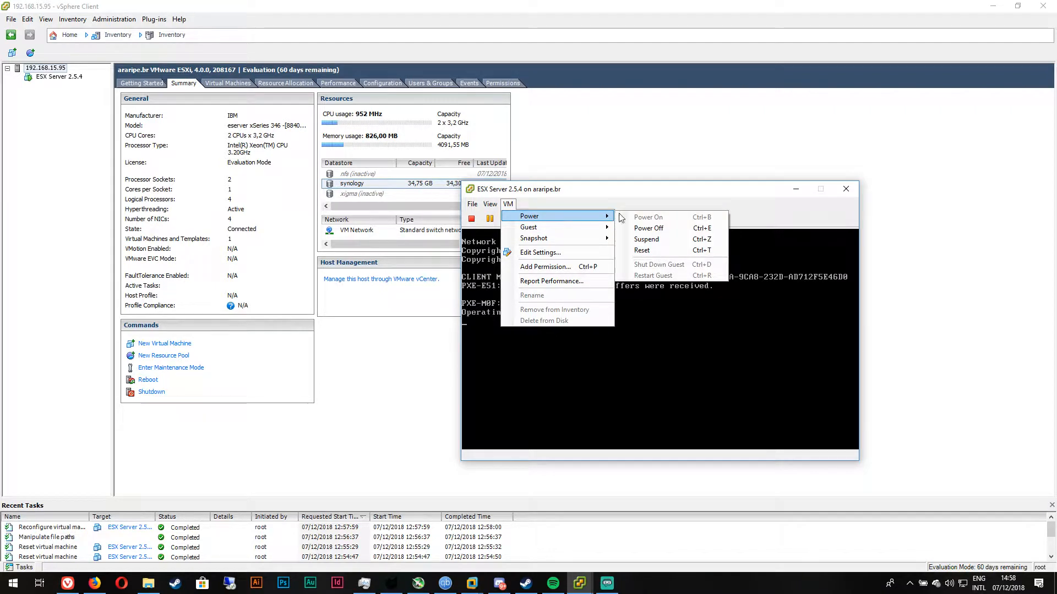
{"action": "left_click", "coordinate": [648, 252]}
{"action": "left_click", "coordinate": [521, 329]}
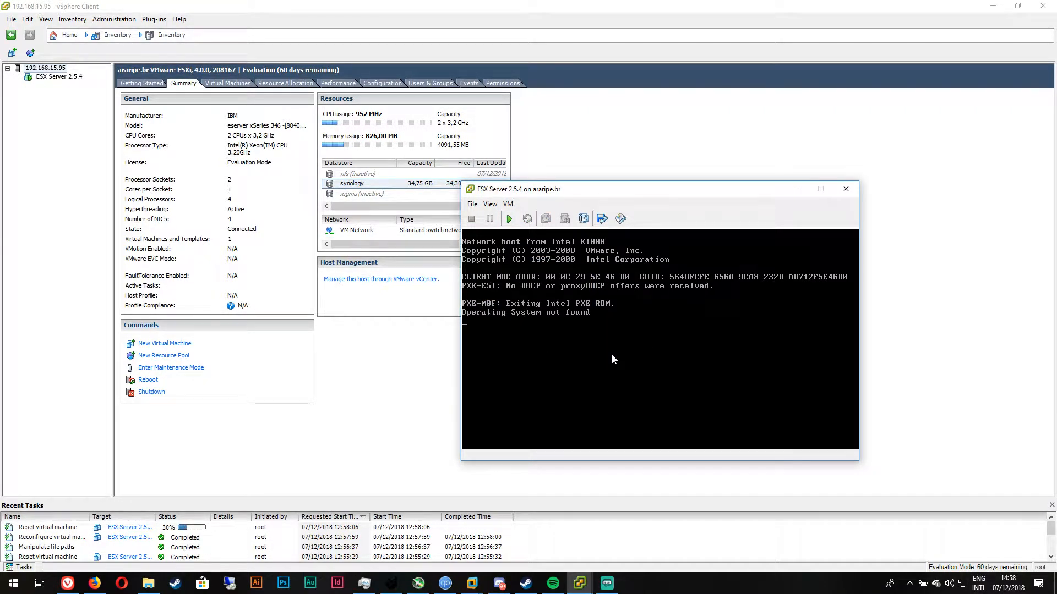
{"action": "left_click_drag", "start_coordinate": [612, 194], "coordinate": [579, 168]}
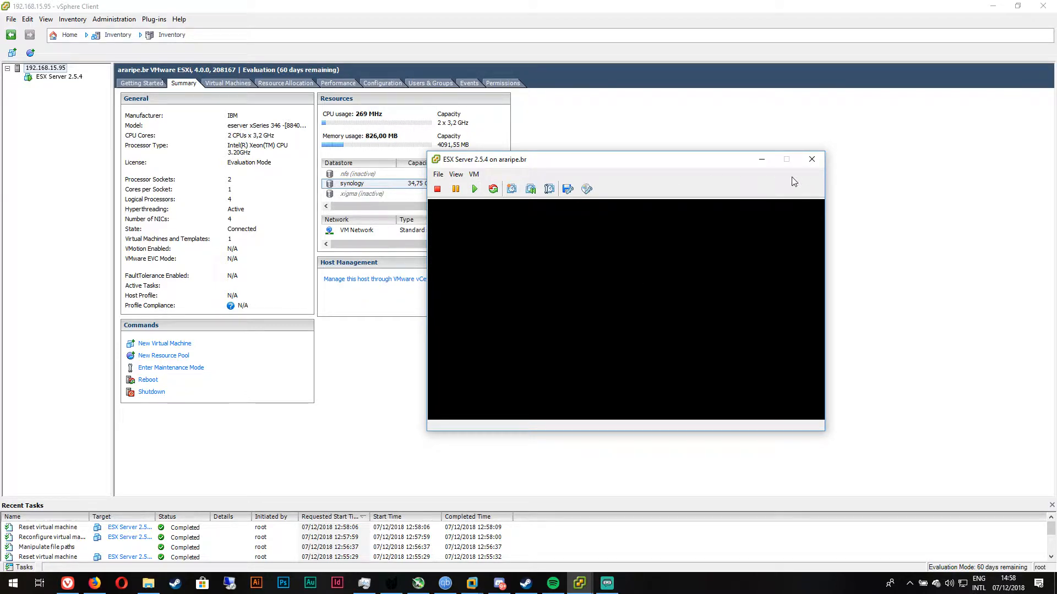
Step: Close the console and power off the ESX Server 2.5.4 virtual machine, confirming the power-off
{"action": "left_click", "coordinate": [811, 160]}
{"action": "right_click", "coordinate": [62, 79]}
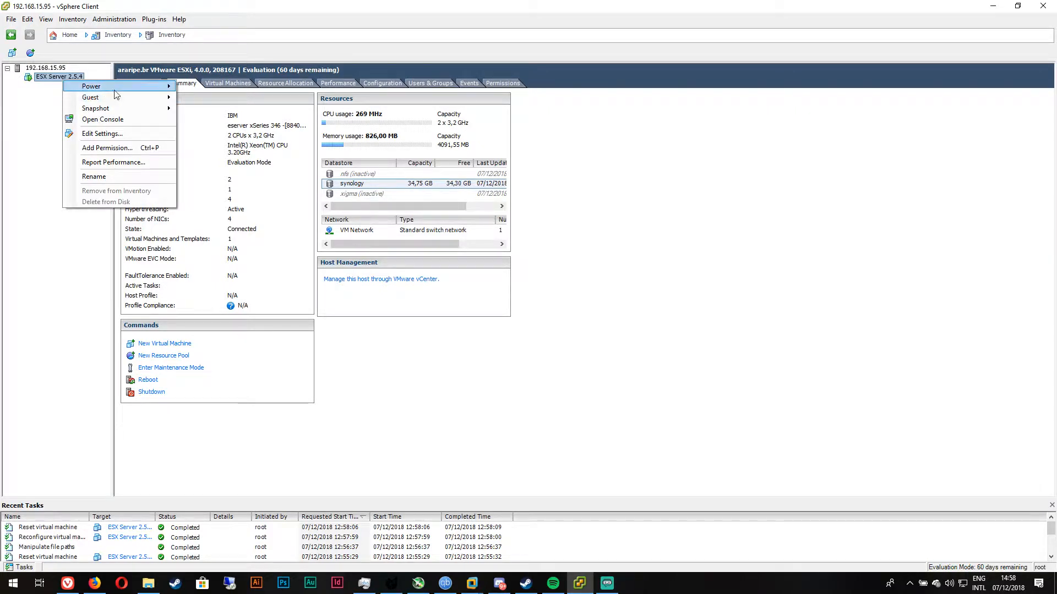
{"action": "mouse_move", "coordinate": [116, 88]}
{"action": "left_click", "coordinate": [204, 98]}
{"action": "left_click", "coordinate": [559, 329]}
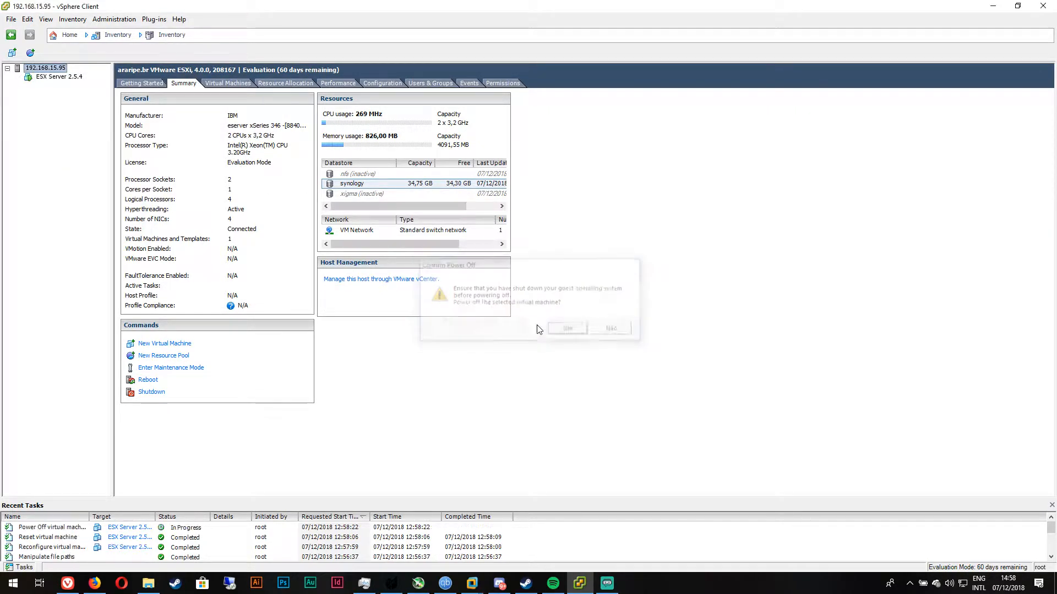
{"action": "right_click", "coordinate": [60, 79]}
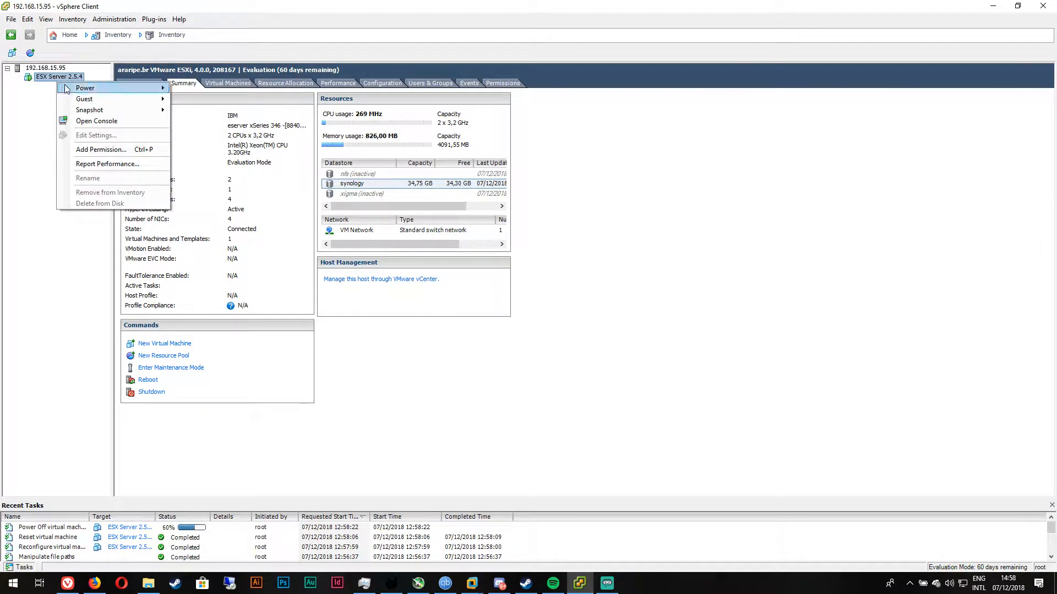
{"action": "mouse_move", "coordinate": [65, 88]}
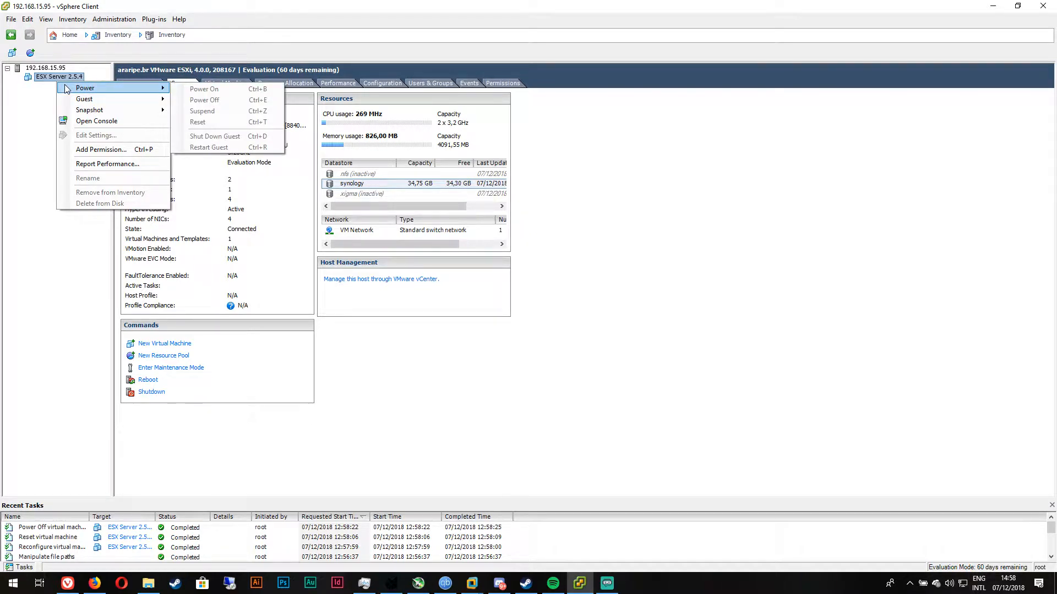
{"action": "left_click", "coordinate": [40, 78]}
Step: Set the ESX Server 2.5.4 virtual machine's CD/DVD Drive 1 to connect at power on and apply the settings
{"action": "right_click", "coordinate": [40, 78]}
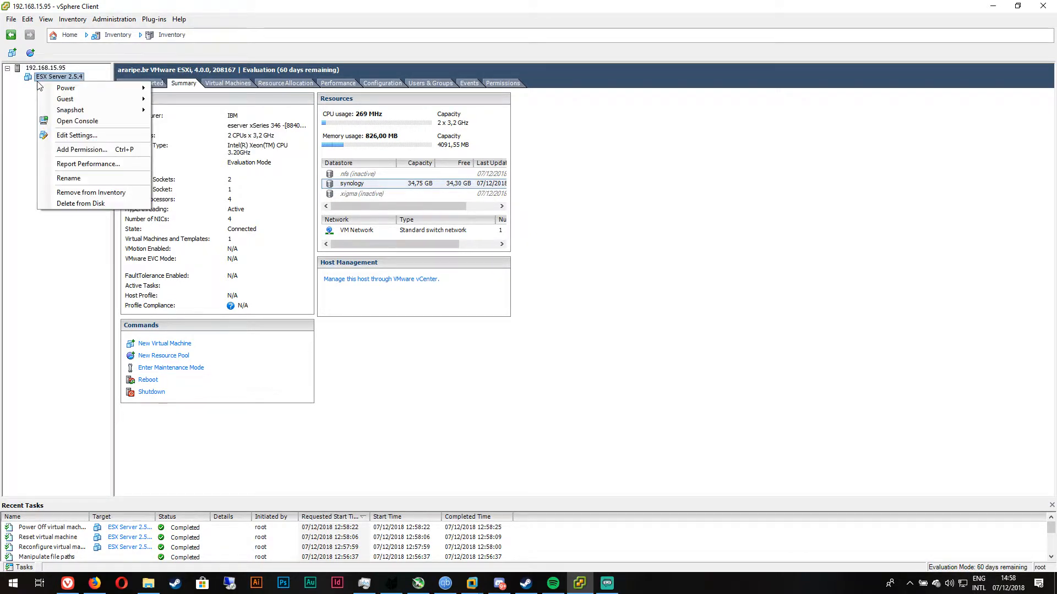
{"action": "left_click", "coordinate": [64, 134]}
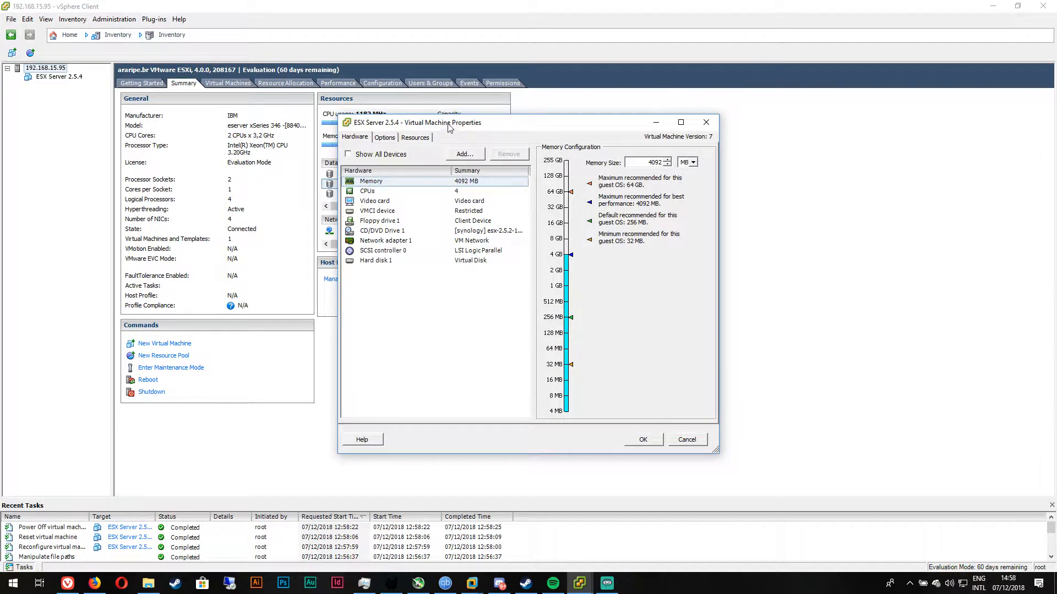
{"action": "left_click_drag", "start_coordinate": [443, 125], "coordinate": [466, 151]}
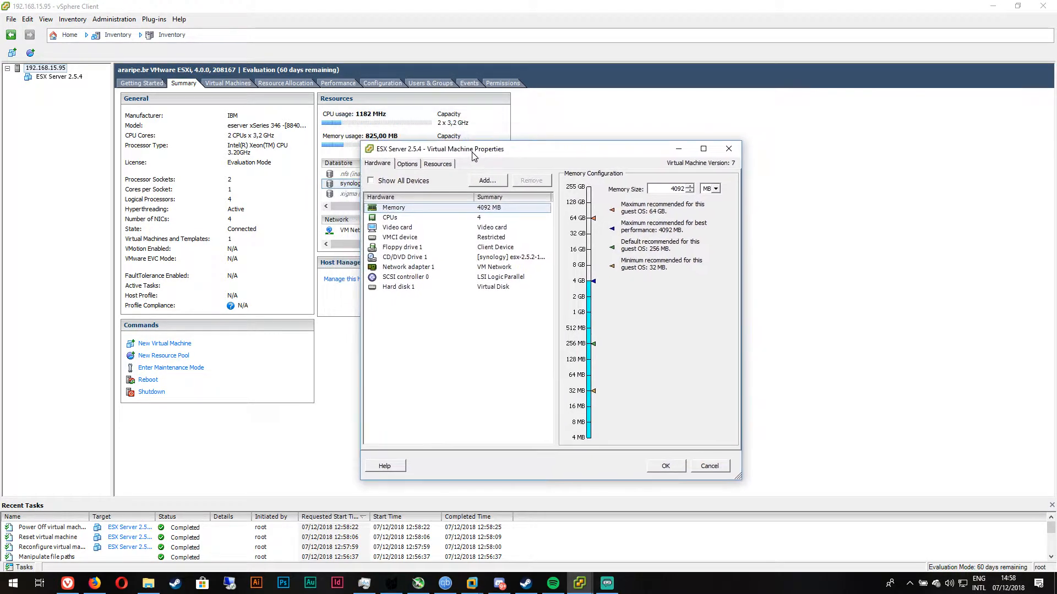
{"action": "left_click", "coordinate": [519, 267]}
{"action": "left_click", "coordinate": [518, 257]}
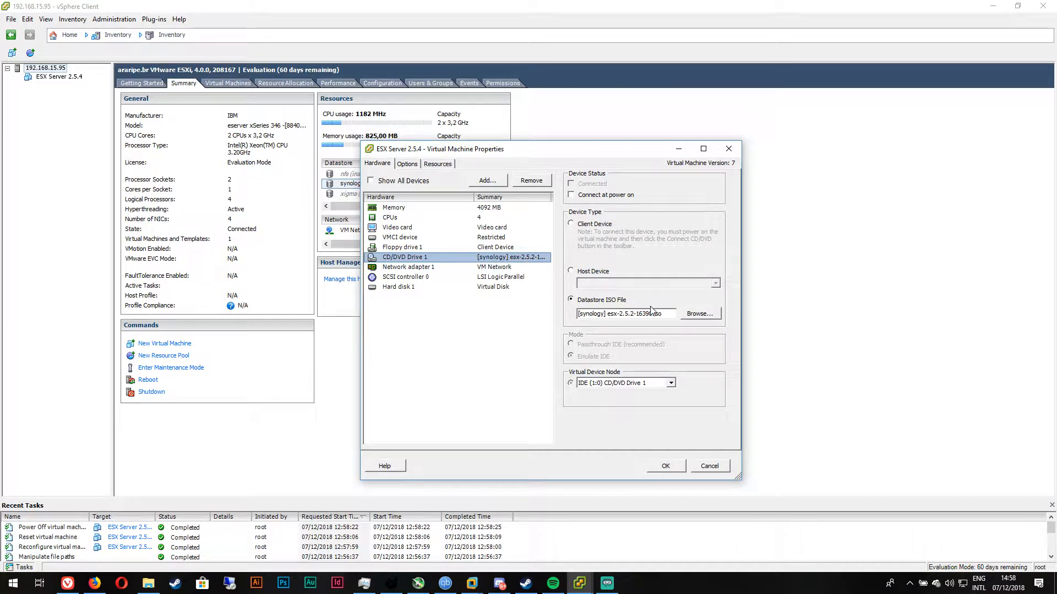
{"action": "left_click", "coordinate": [596, 196]}
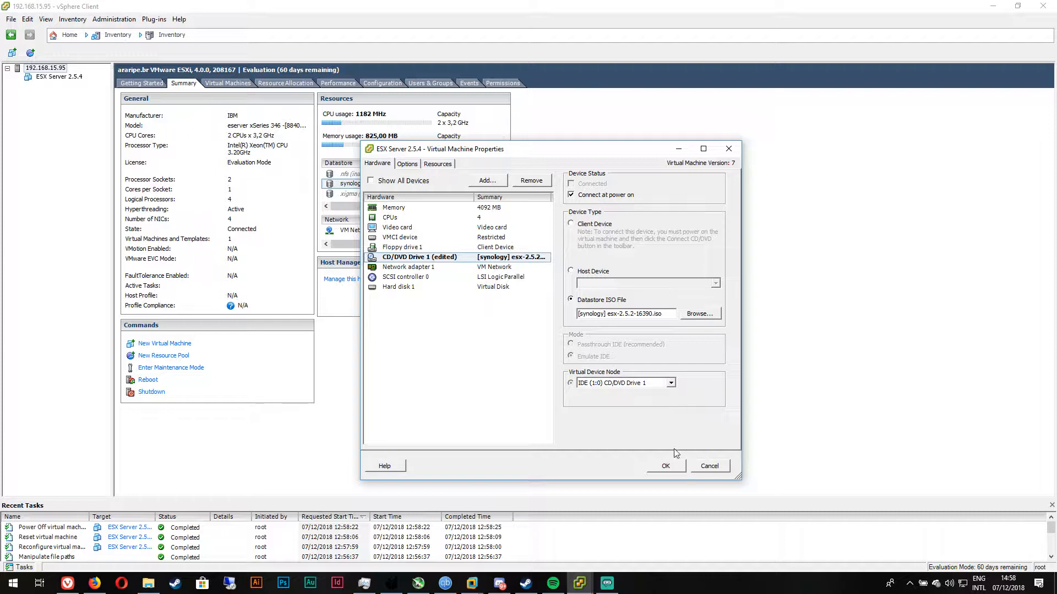
{"action": "left_click", "coordinate": [665, 466]}
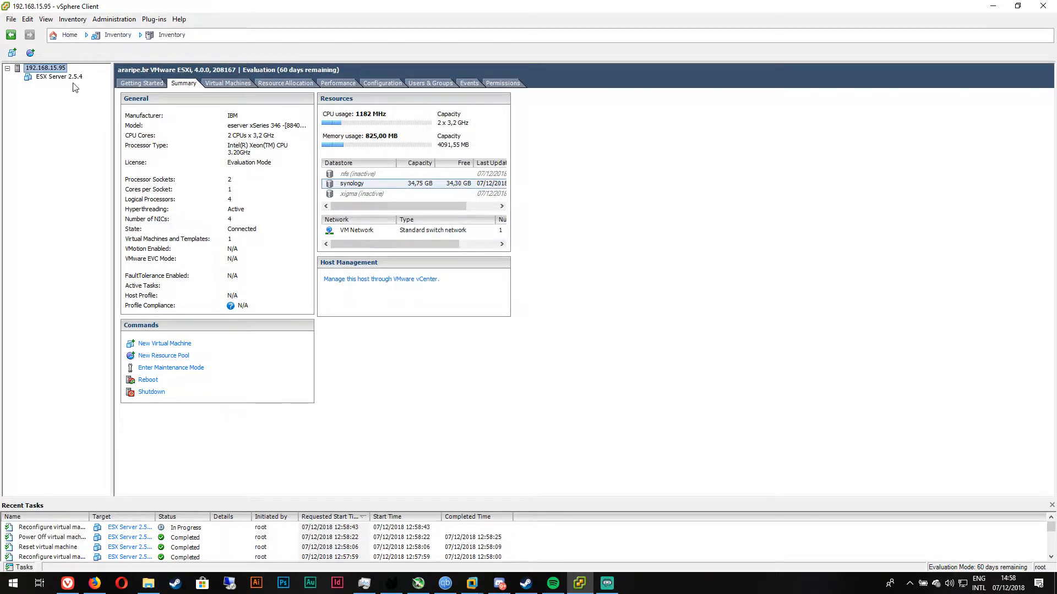
Step: Open the console of the ESX Server 2.5.4 virtual machine and power the machine on
{"action": "right_click", "coordinate": [75, 79]}
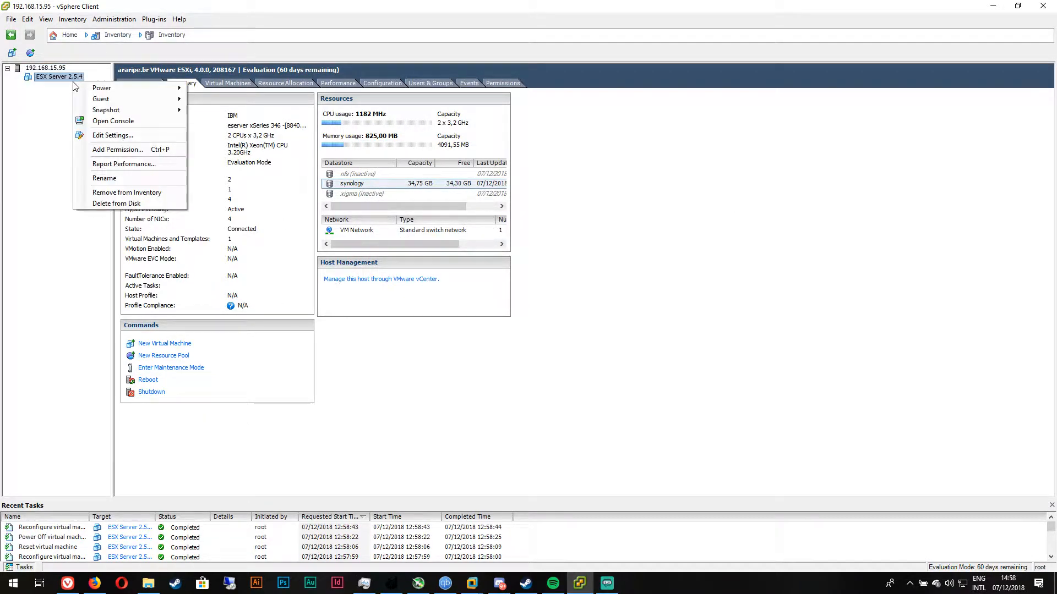
{"action": "left_click", "coordinate": [111, 122]}
{"action": "left_click_drag", "start_coordinate": [231, 98], "coordinate": [748, 185]}
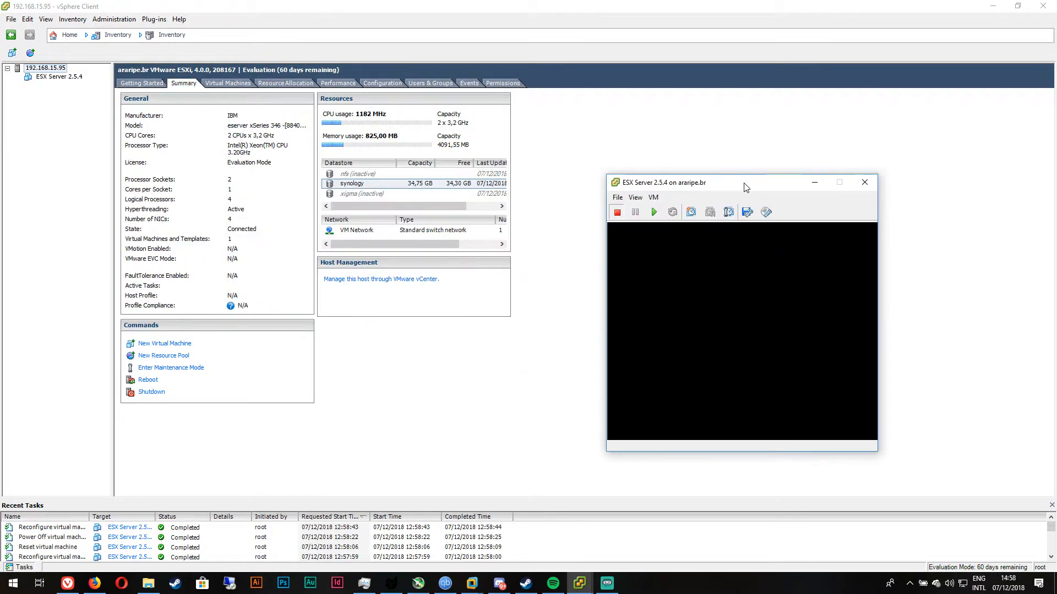
{"action": "left_click", "coordinate": [652, 199]}
{"action": "left_click", "coordinate": [652, 198]}
{"action": "left_click", "coordinate": [653, 197]}
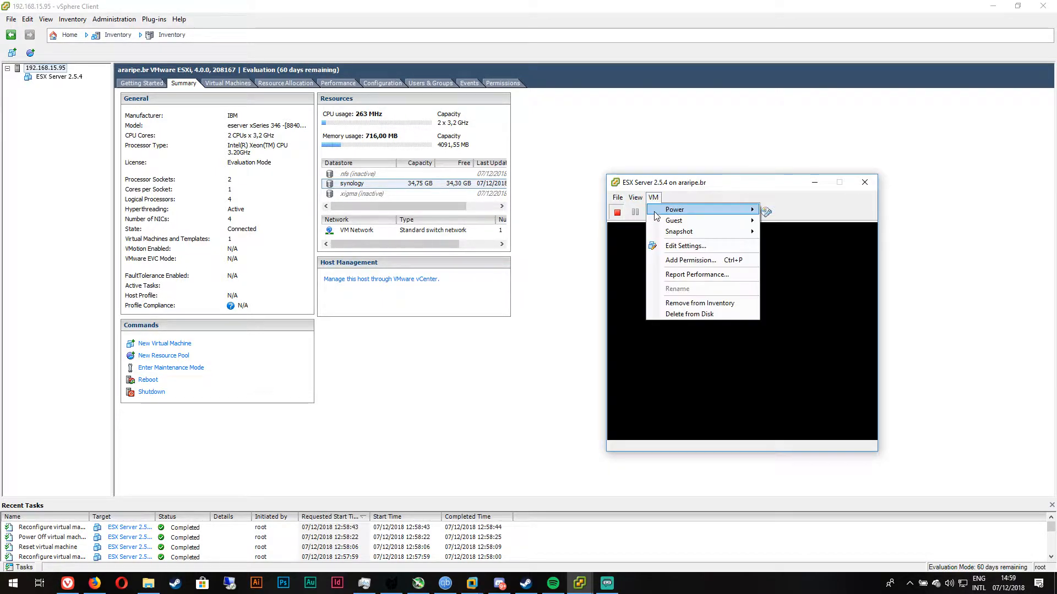
{"action": "left_click", "coordinate": [653, 197]}
{"action": "left_click", "coordinate": [654, 212]}
Step: Begin a standard installation from the VMware ESX Server installer's boot prompt
{"action": "left_click_drag", "start_coordinate": [682, 182], "coordinate": [599, 149]}
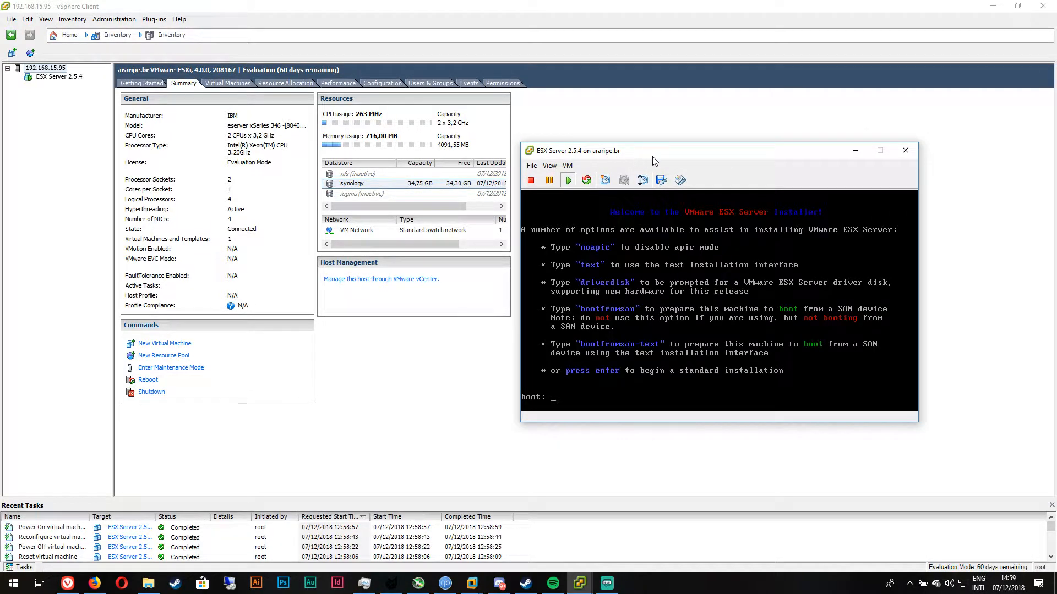
{"action": "left_click_drag", "start_coordinate": [655, 160], "coordinate": [583, 182]}
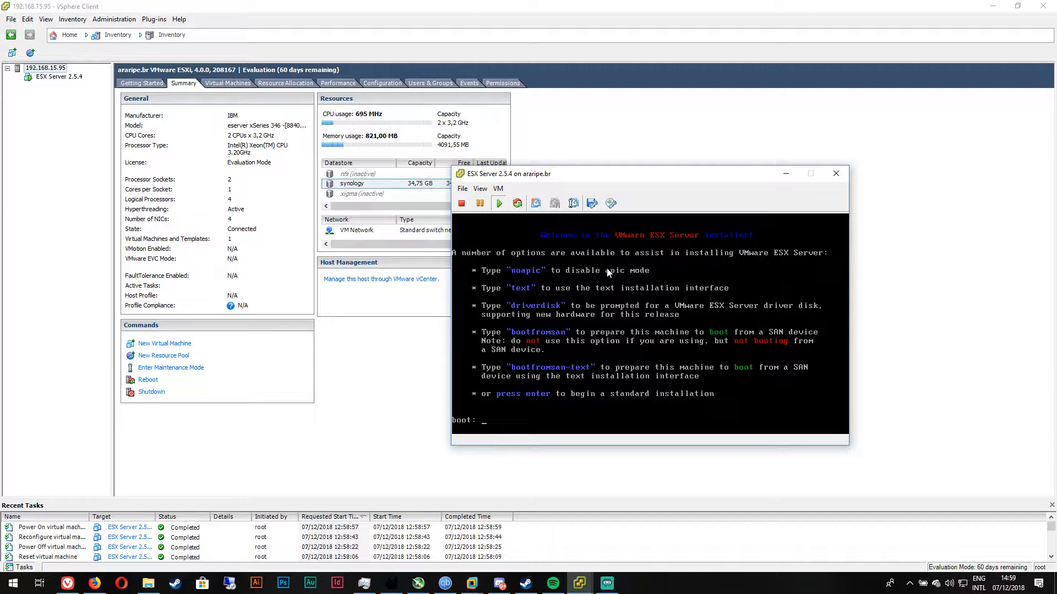
{"action": "left_click", "coordinate": [640, 247]}
{"action": "key", "text": "Return"}
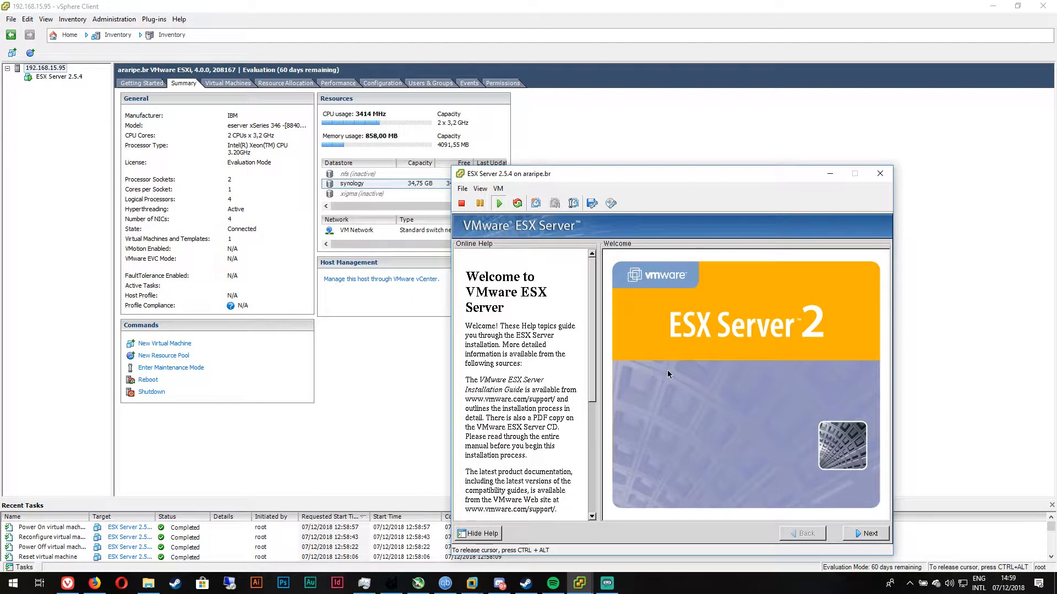
Step: Read through the installer's welcome help and proceed to the installation type page
{"action": "left_click_drag", "start_coordinate": [655, 180], "coordinate": [622, 107]}
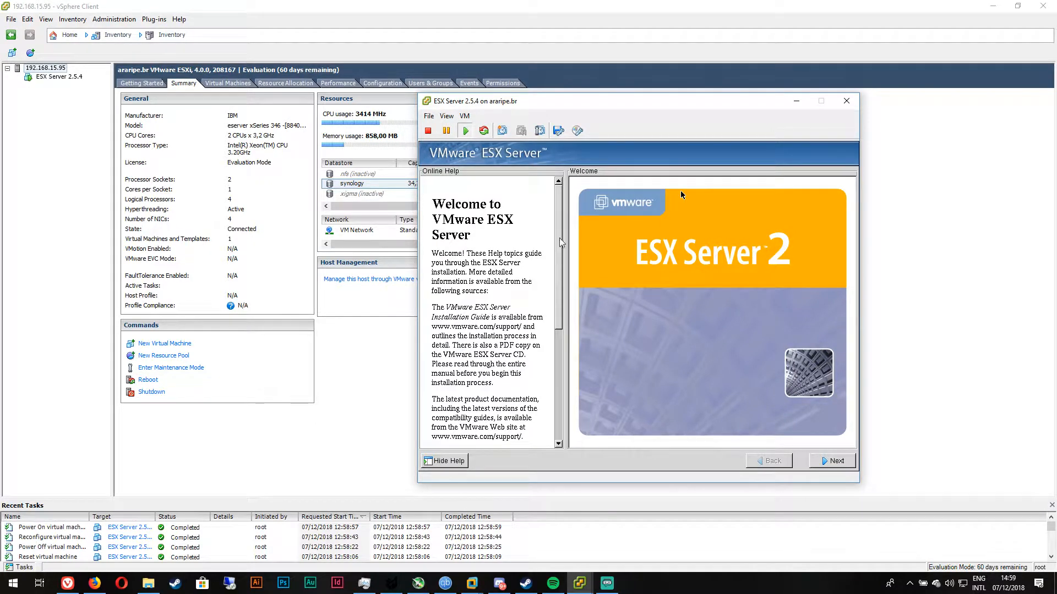
{"action": "left_click", "coordinate": [680, 190]}
{"action": "scroll", "coordinate": [566, 216], "scroll_direction": "down", "scroll_amount": 3}
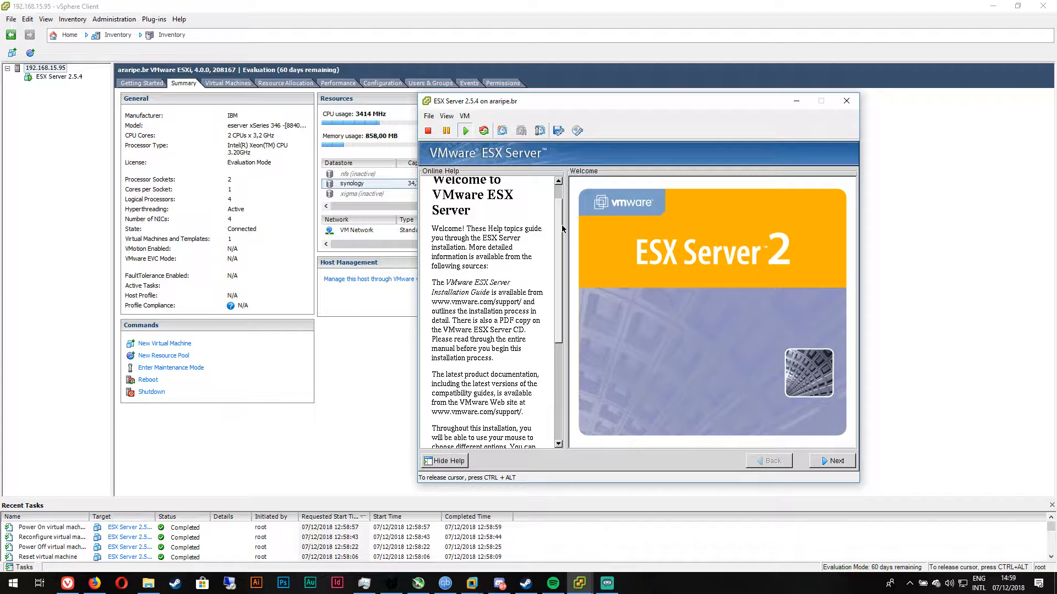
{"action": "scroll", "coordinate": [562, 228], "scroll_direction": "down", "scroll_amount": 6}
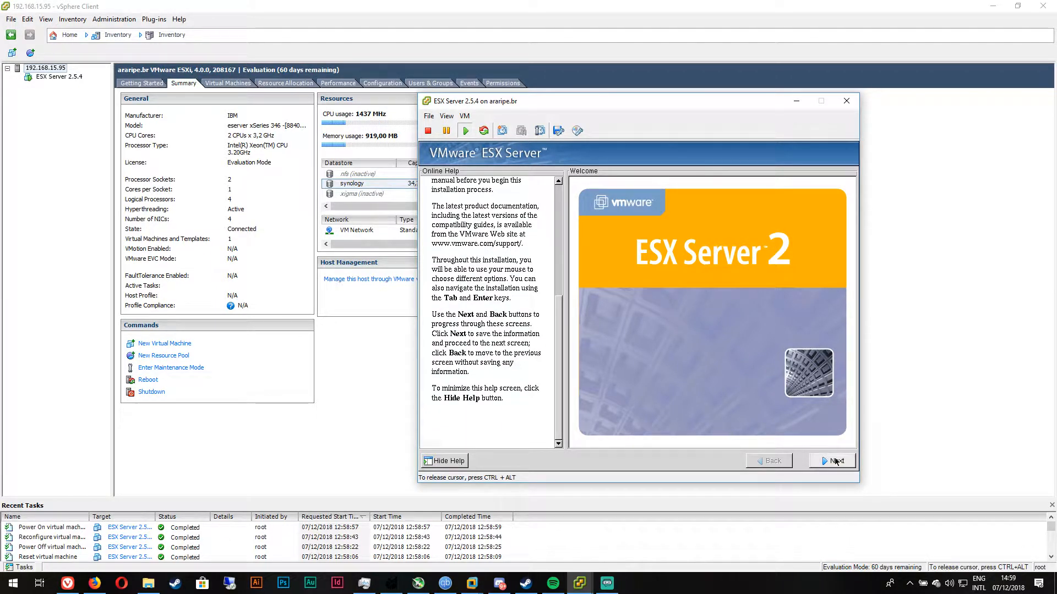
{"action": "left_click", "coordinate": [836, 461]}
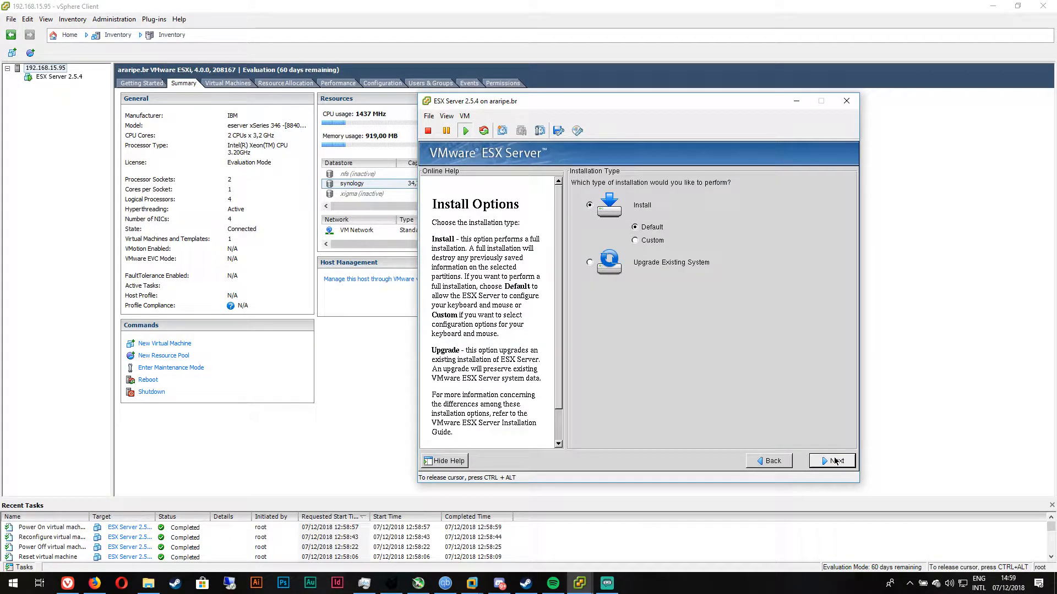
Step: Keep the Default Install type and accept the end user license agreement terms
{"action": "left_click", "coordinate": [836, 461]}
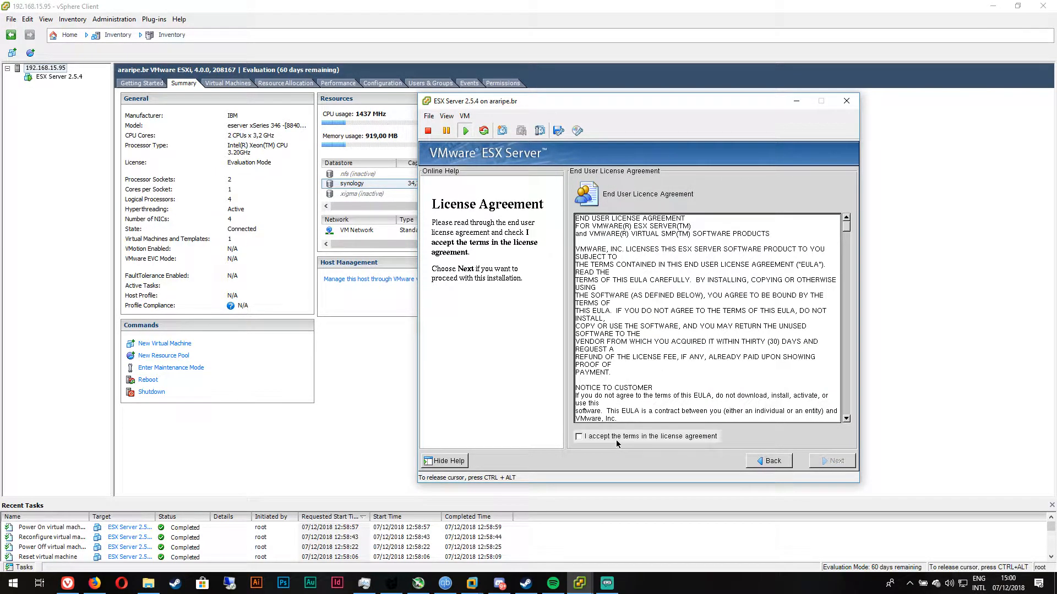
{"action": "left_click", "coordinate": [611, 437]}
{"action": "left_click", "coordinate": [810, 462]}
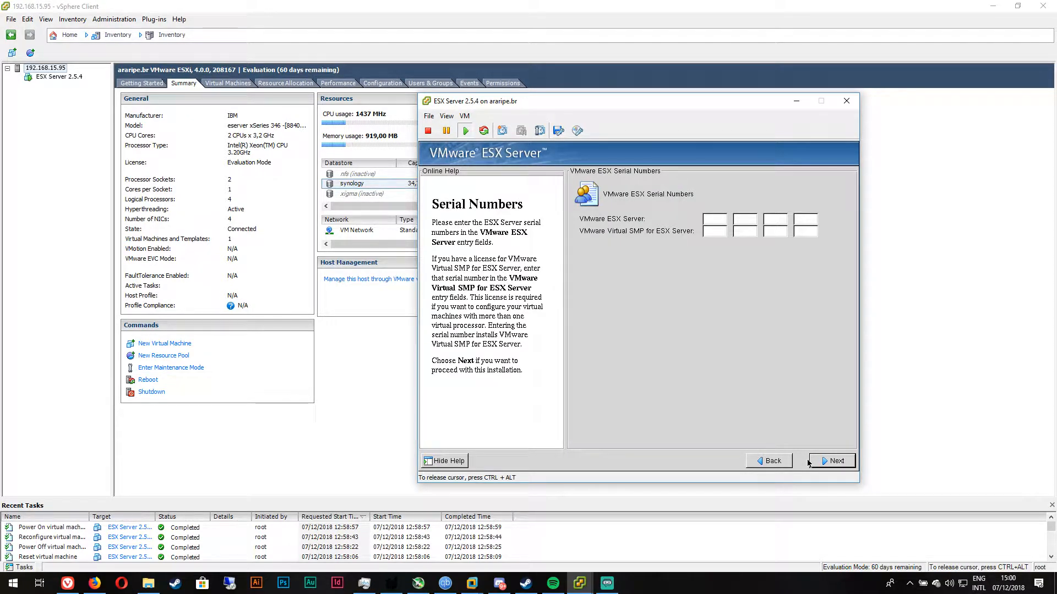
Step: Enter the VMware ESX Server serial number, using the key listed in esx2keysandvmxfile.txt
{"action": "key", "text": "ctrl+alt"}
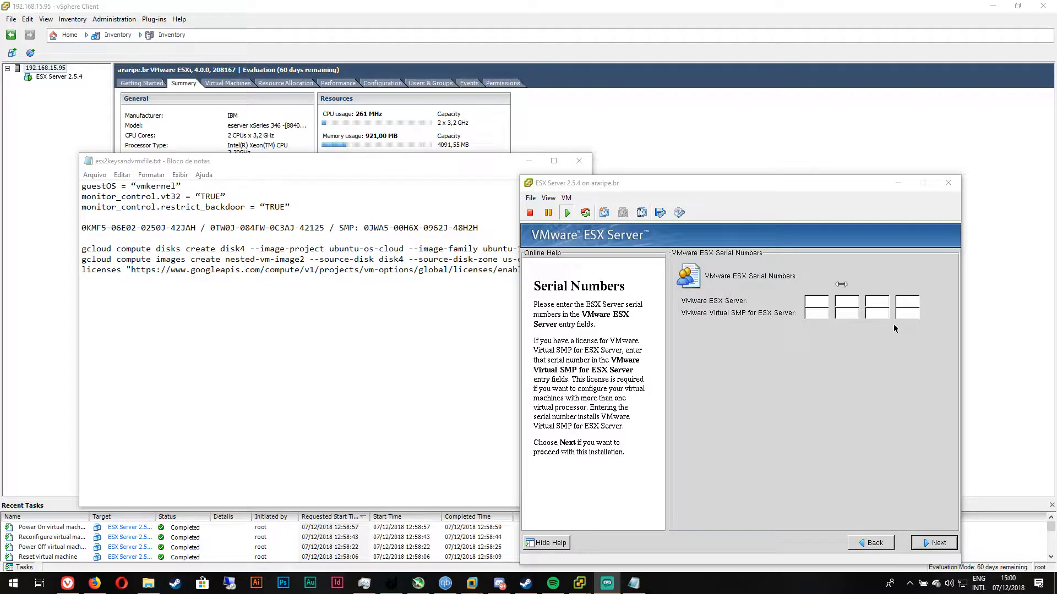
{"action": "left_click_drag", "start_coordinate": [682, 185], "coordinate": [755, 183]}
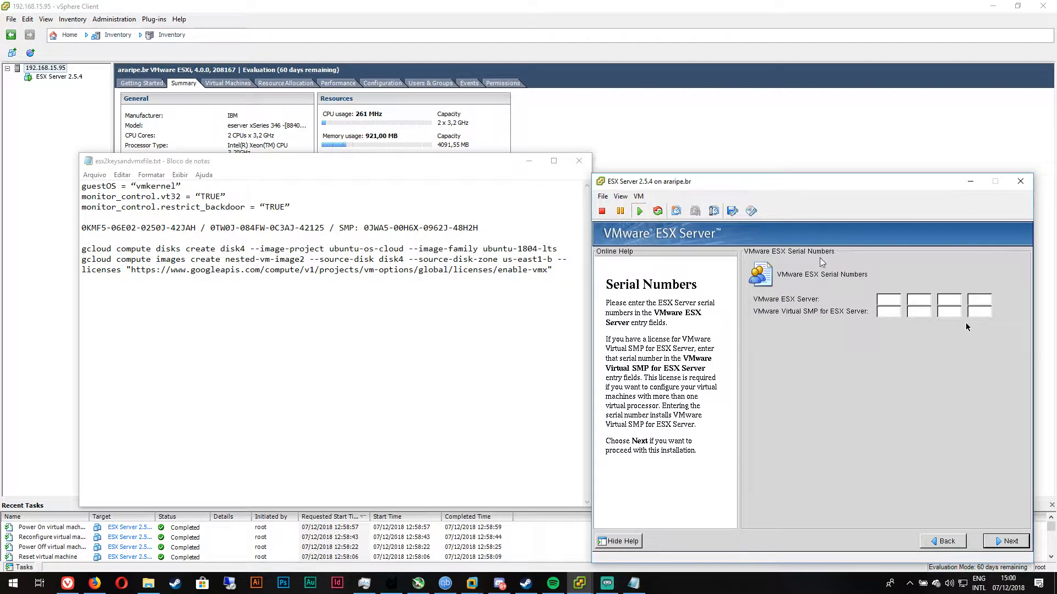
{"action": "left_click", "coordinate": [966, 324]}
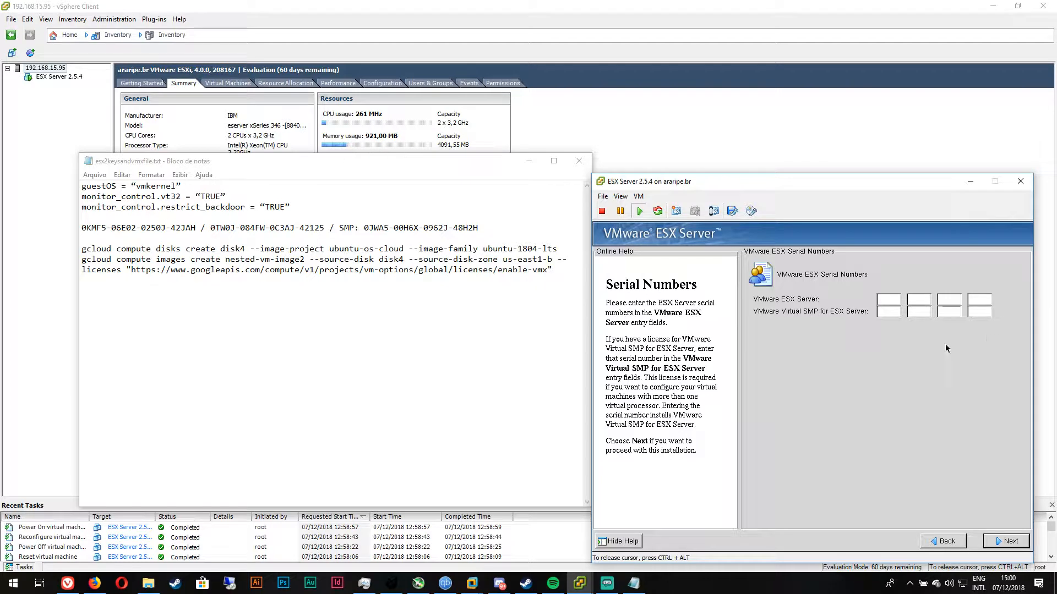
{"action": "left_click", "coordinate": [892, 299]}
{"action": "left_click", "coordinate": [898, 300]}
{"action": "key", "text": "Tab"}
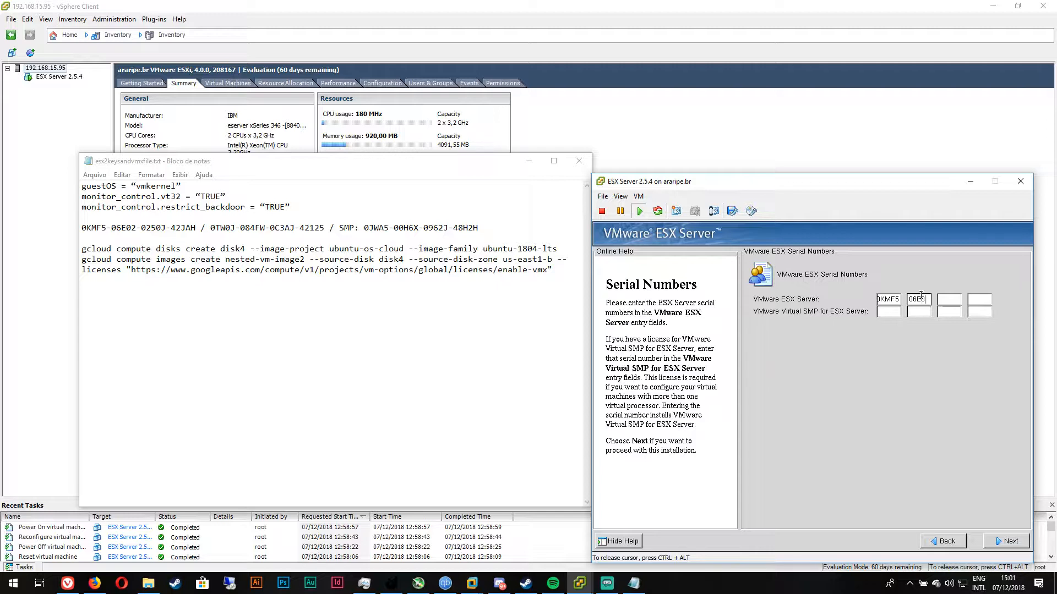
{"action": "key", "text": "Tab"}
{"action": "key", "text": "Tab"}
Step: Enter the VMware Virtual SMP for ESX Server serial number and continue to device allocation
{"action": "key", "text": "Tab"}
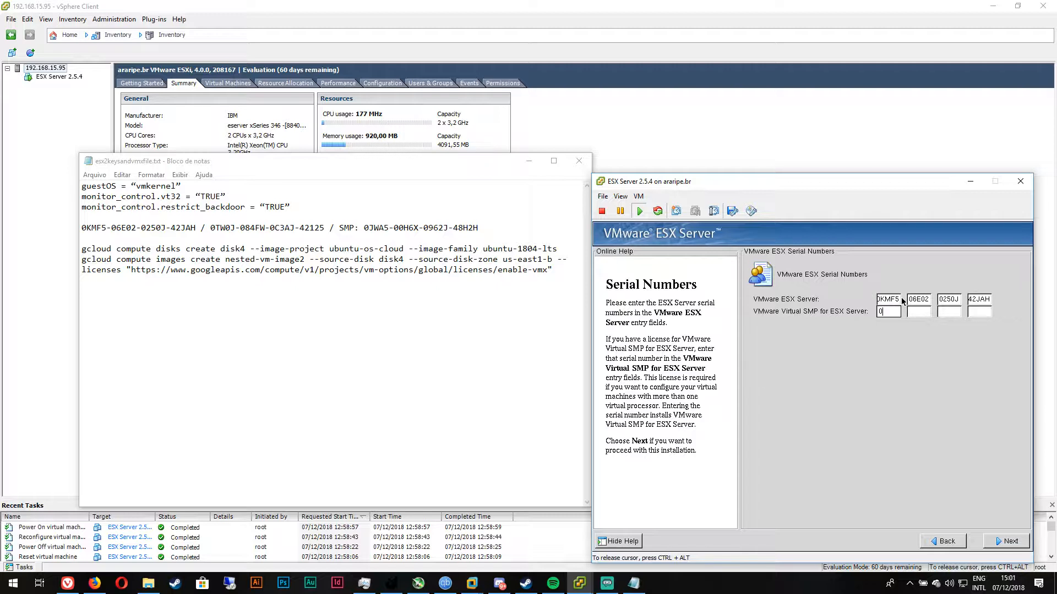
{"action": "key", "text": "Tab"}
{"action": "key", "text": "Tab"}
{"action": "key", "text": "Tab"}
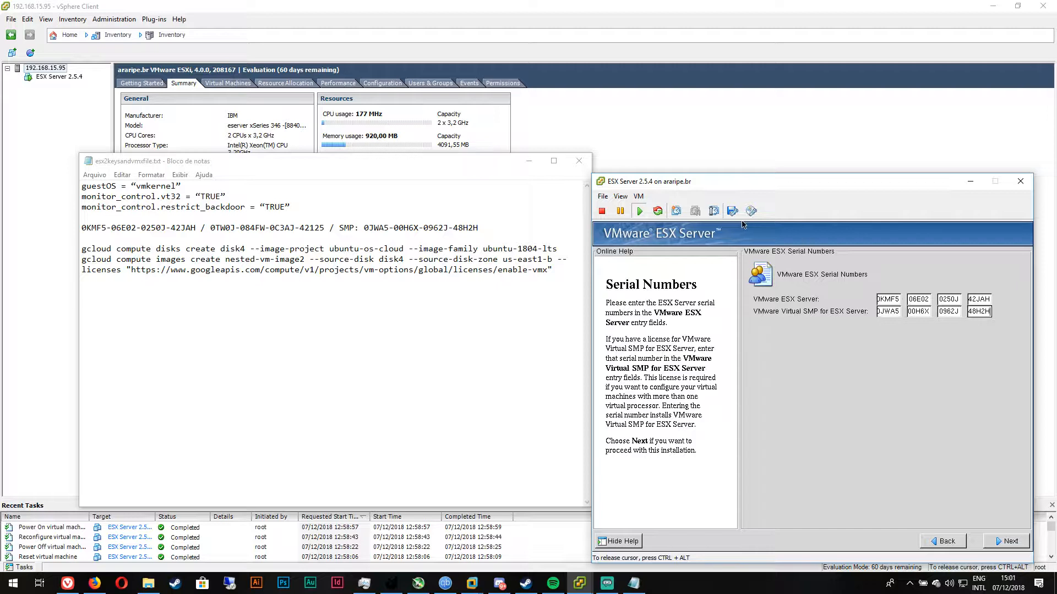
{"action": "left_click_drag", "start_coordinate": [818, 181], "coordinate": [606, 68]}
{"action": "left_click", "coordinate": [795, 432]}
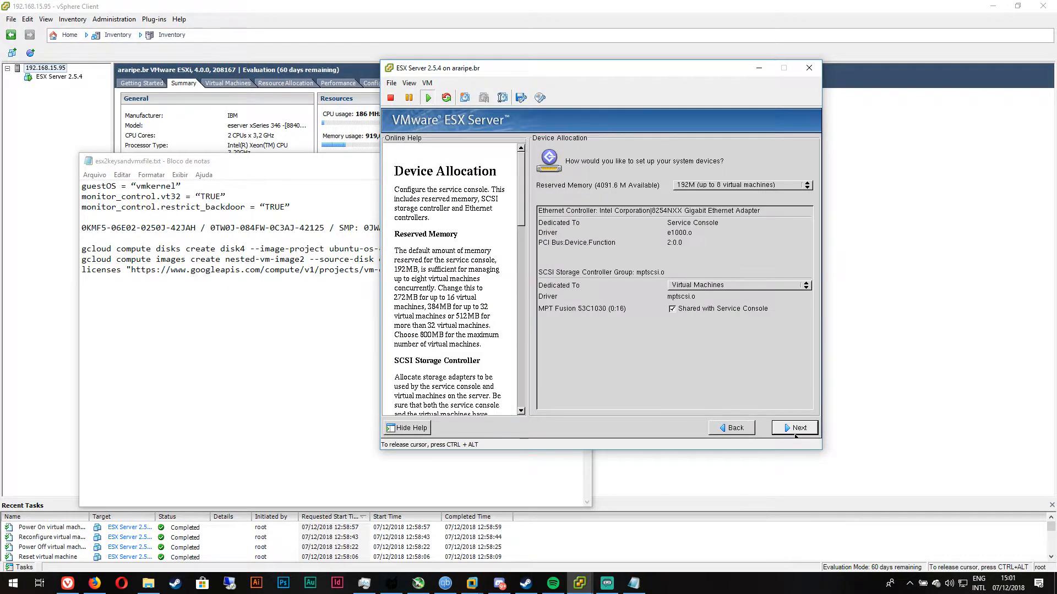
Step: Set the service console's reserved memory to 384M (up to 32 virtual machines) and continue
{"action": "left_click", "coordinate": [728, 186]}
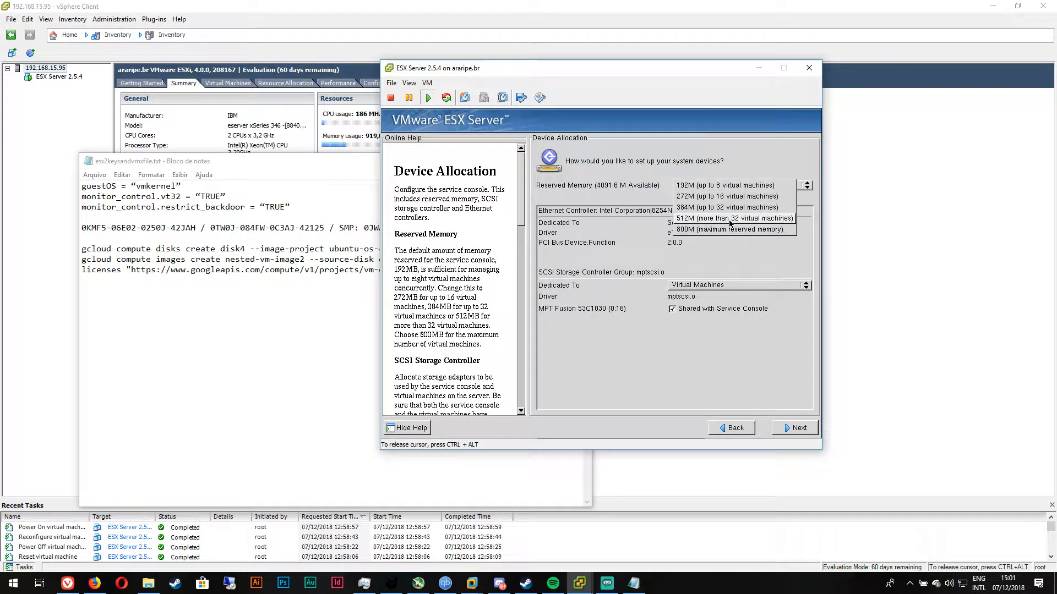
{"action": "left_click", "coordinate": [738, 207]}
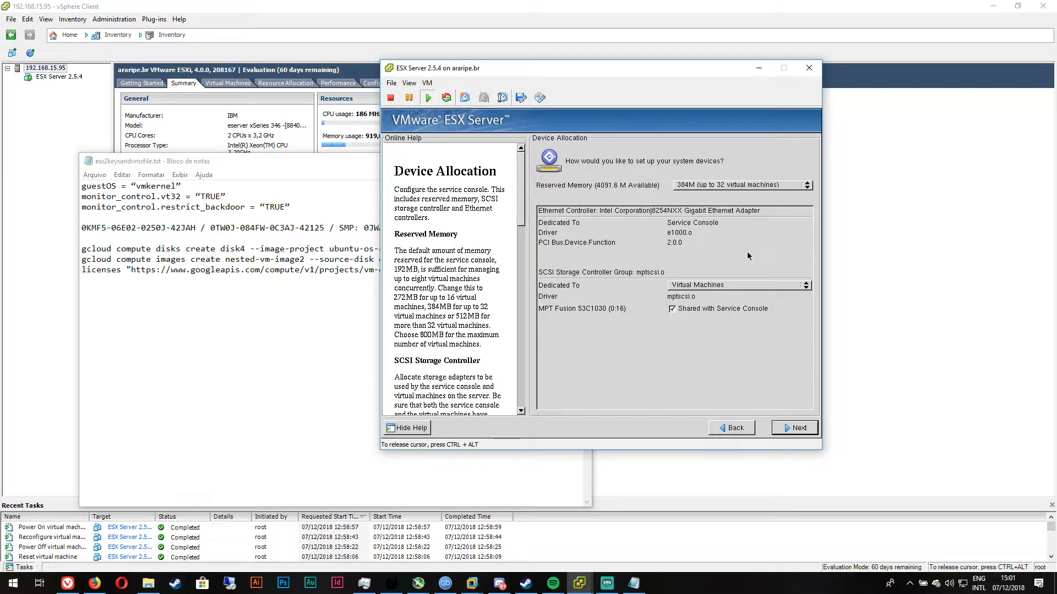
{"action": "left_click", "coordinate": [759, 185]}
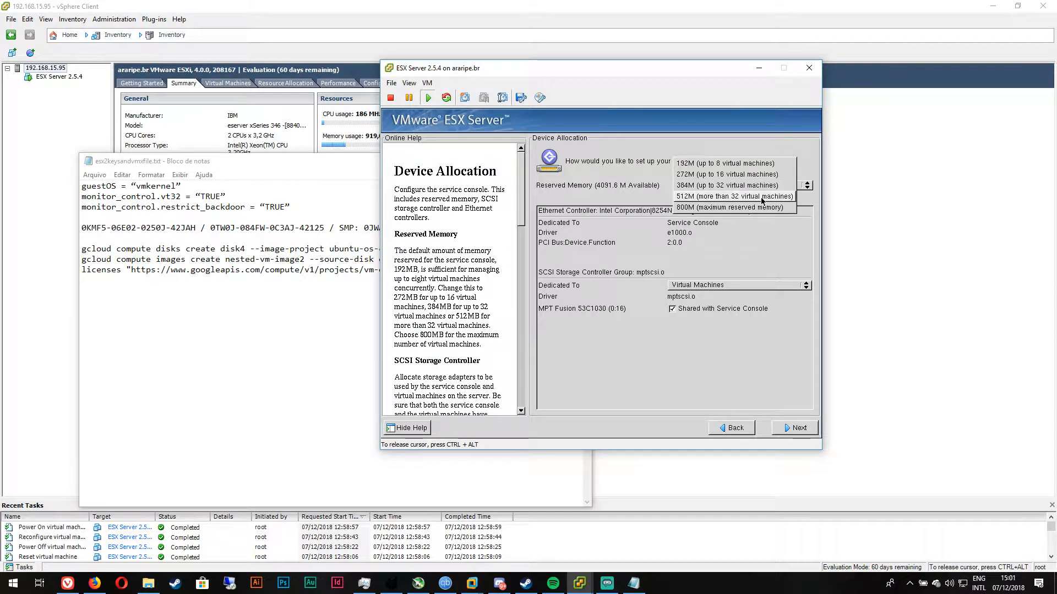
{"action": "left_click", "coordinate": [762, 184]}
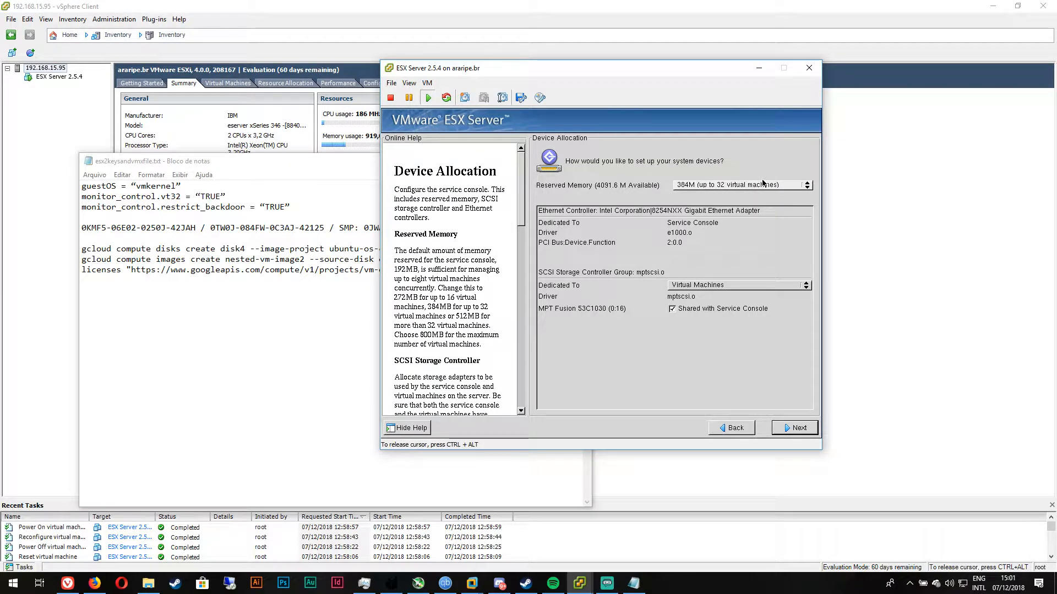
{"action": "left_click", "coordinate": [798, 428]}
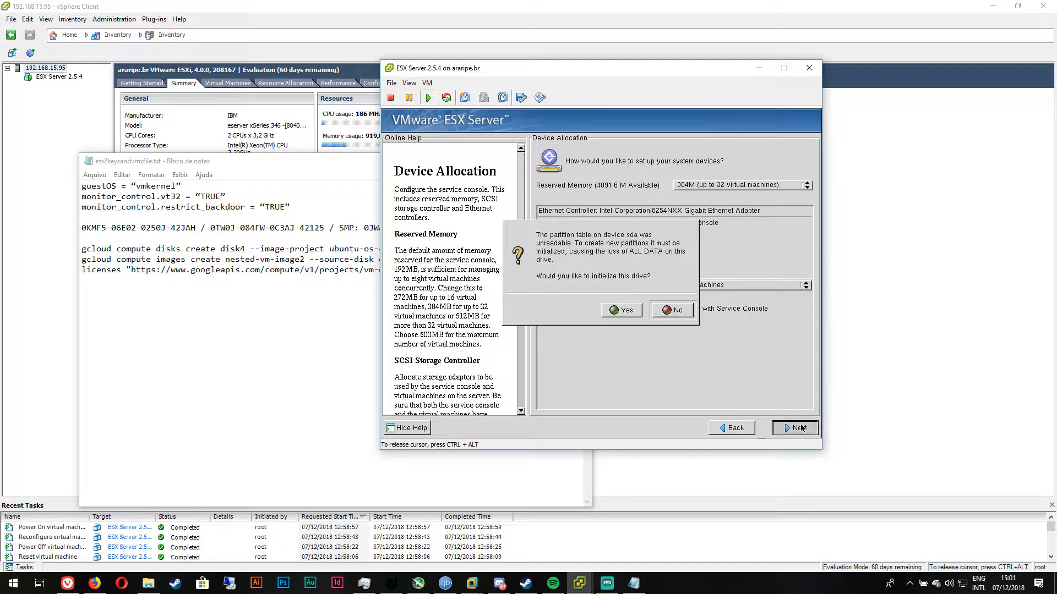
Step: Initialize drive sda and accept automatic partitioning that removes all partitions, keeping the proposed partition layout
{"action": "left_click", "coordinate": [623, 308]}
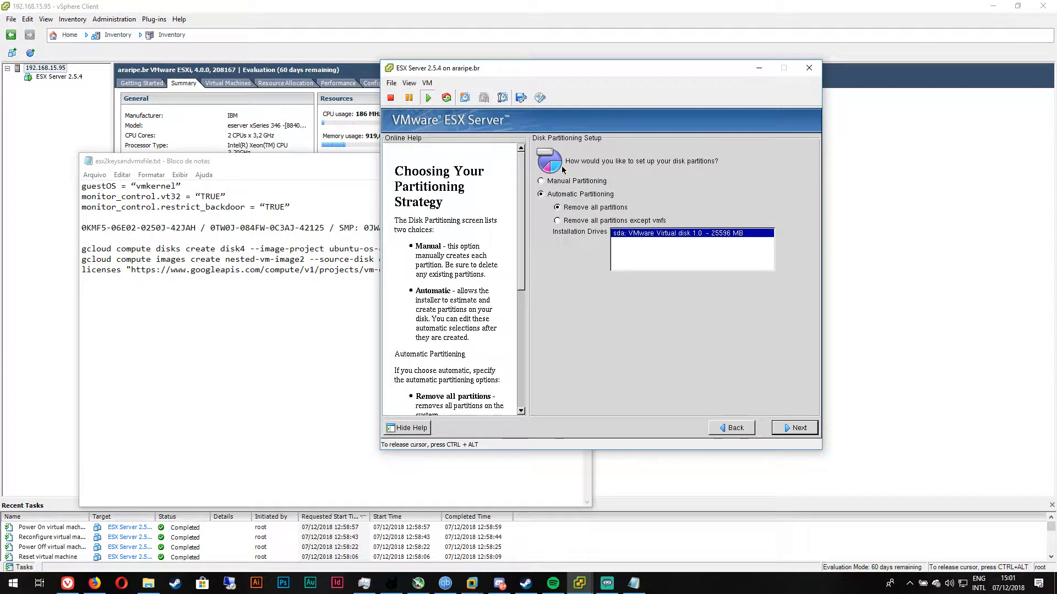
{"action": "left_click", "coordinate": [795, 427]}
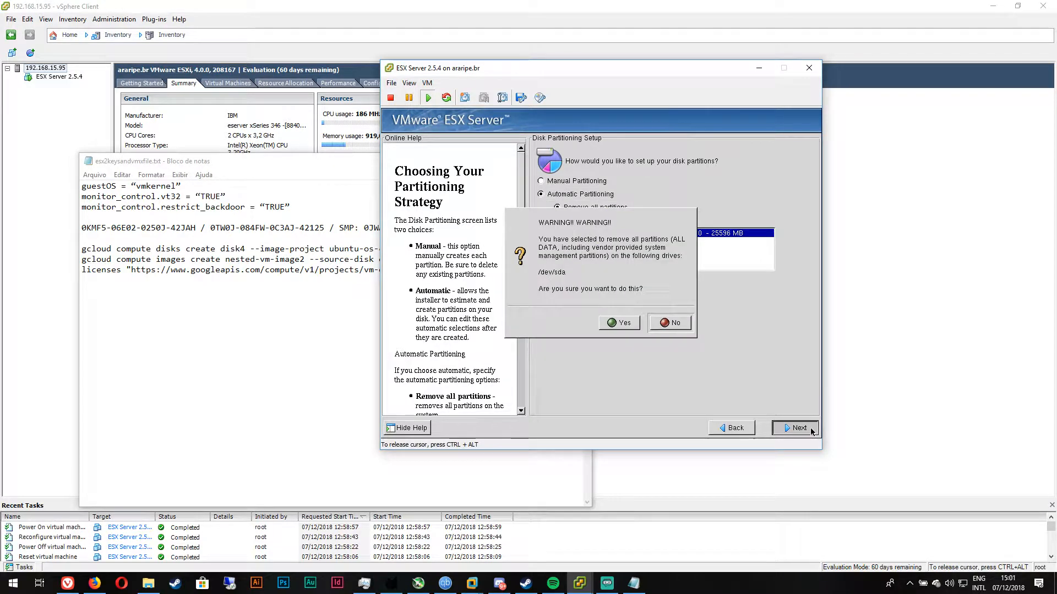
{"action": "left_click", "coordinate": [619, 323]}
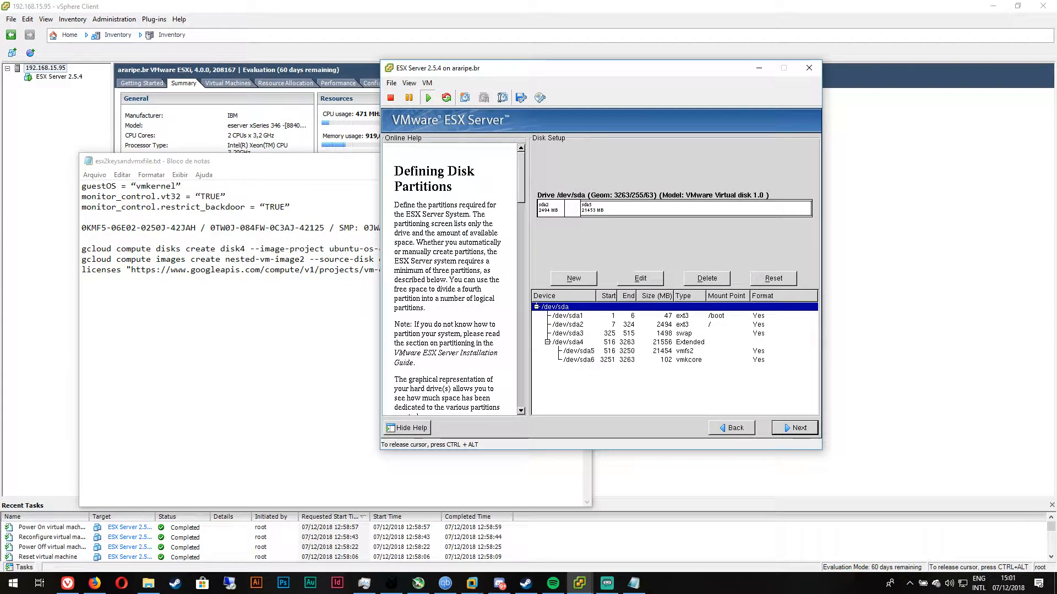
{"action": "left_click", "coordinate": [802, 427]}
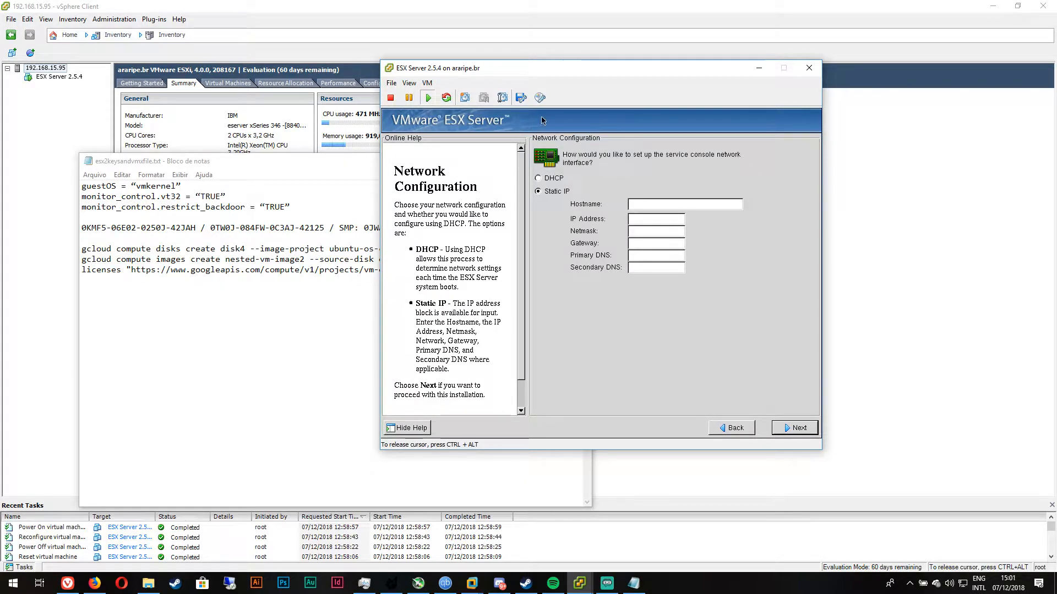
Step: Configure the service console network for DHCP and set the time zone to America/Sao_Paulo
{"action": "left_click", "coordinate": [554, 180]}
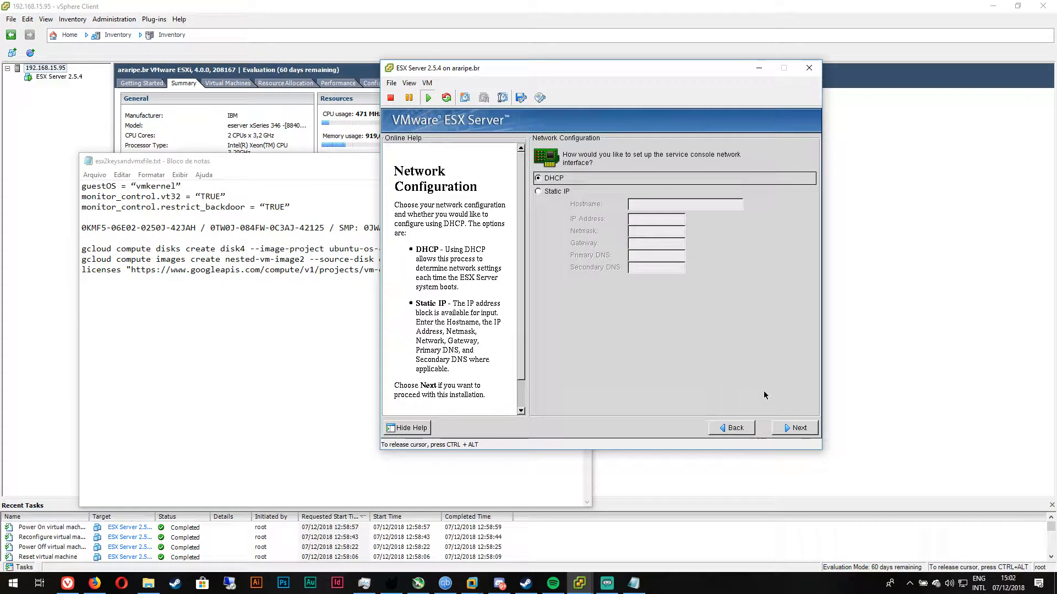
{"action": "left_click", "coordinate": [793, 435]}
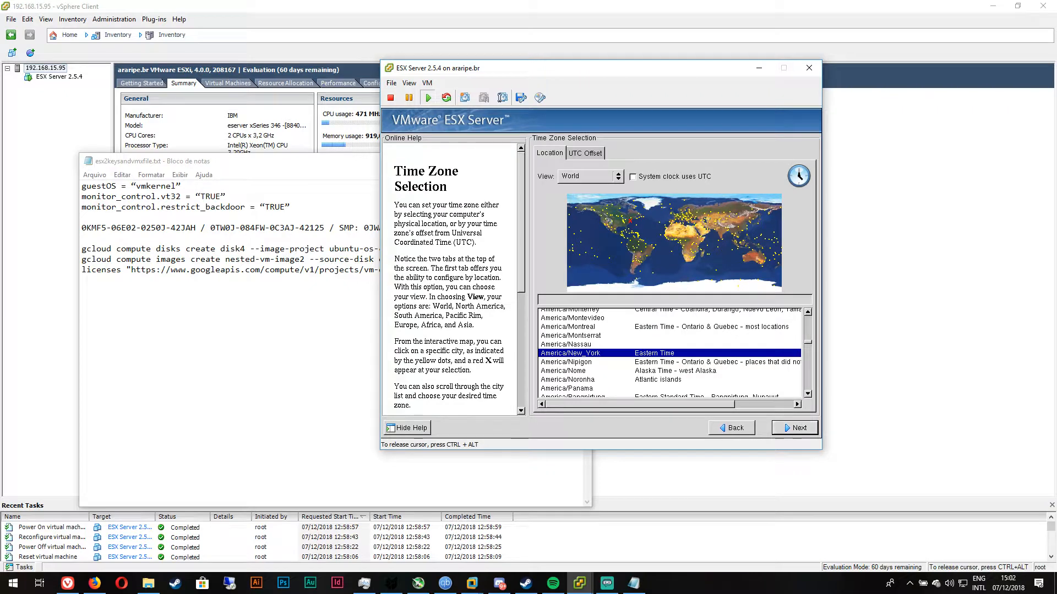
{"action": "left_click", "coordinate": [646, 257]}
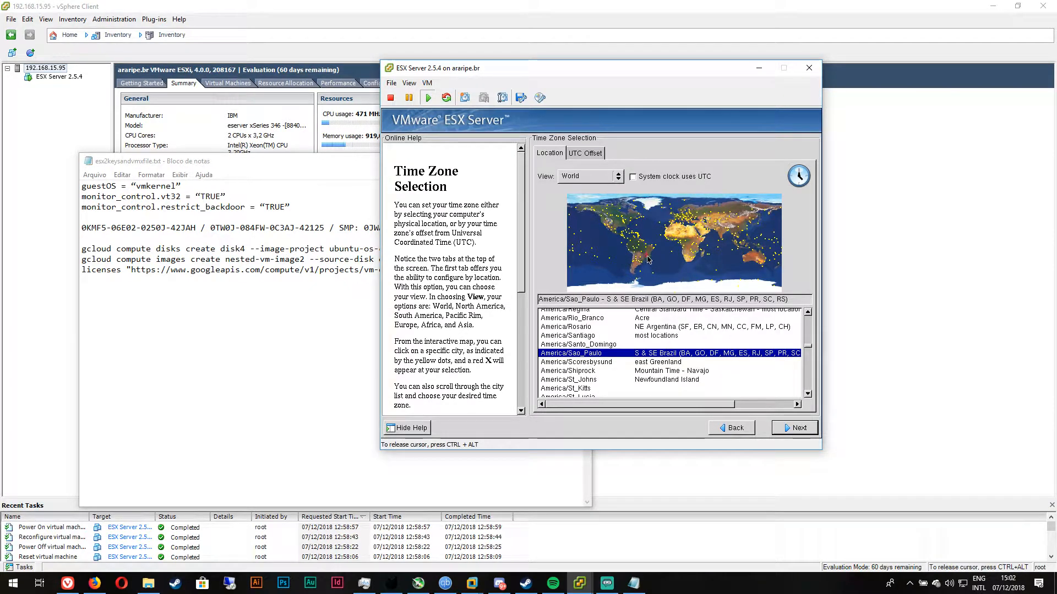
{"action": "left_click", "coordinate": [793, 428]}
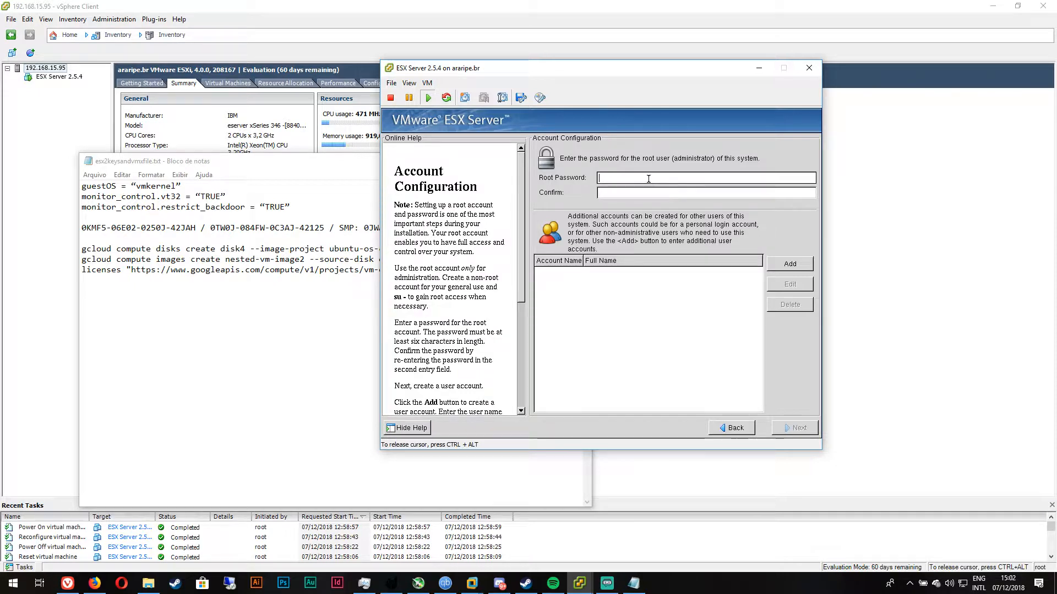
Step: Enter the root password and repeat it in the confirmation field
{"action": "type", "text": "***"}
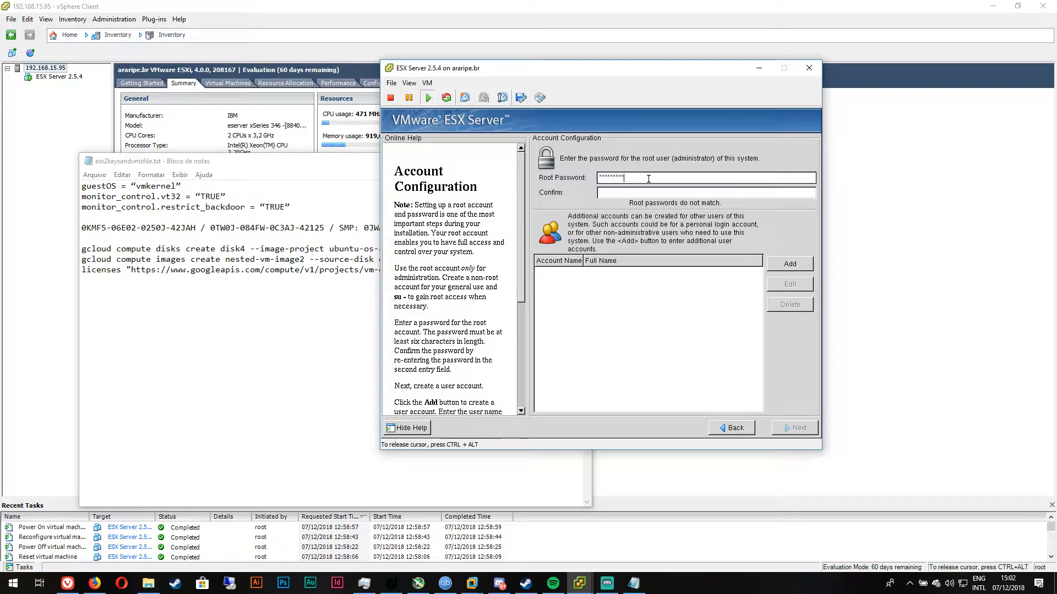
{"action": "left_click", "coordinate": [659, 195]}
{"action": "type", "text": "***"}
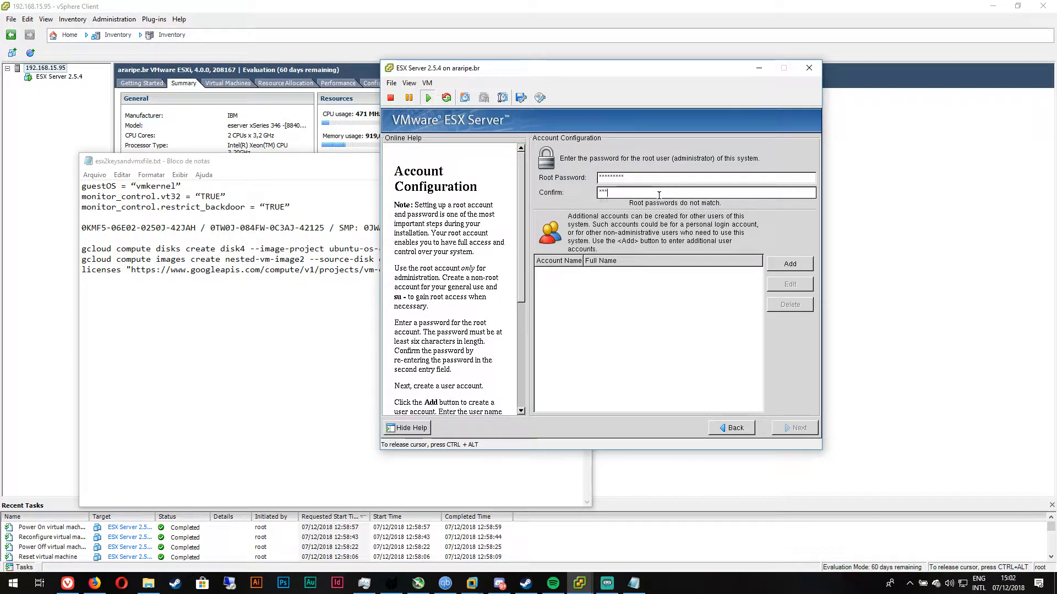
{"action": "type", "text": "******"}
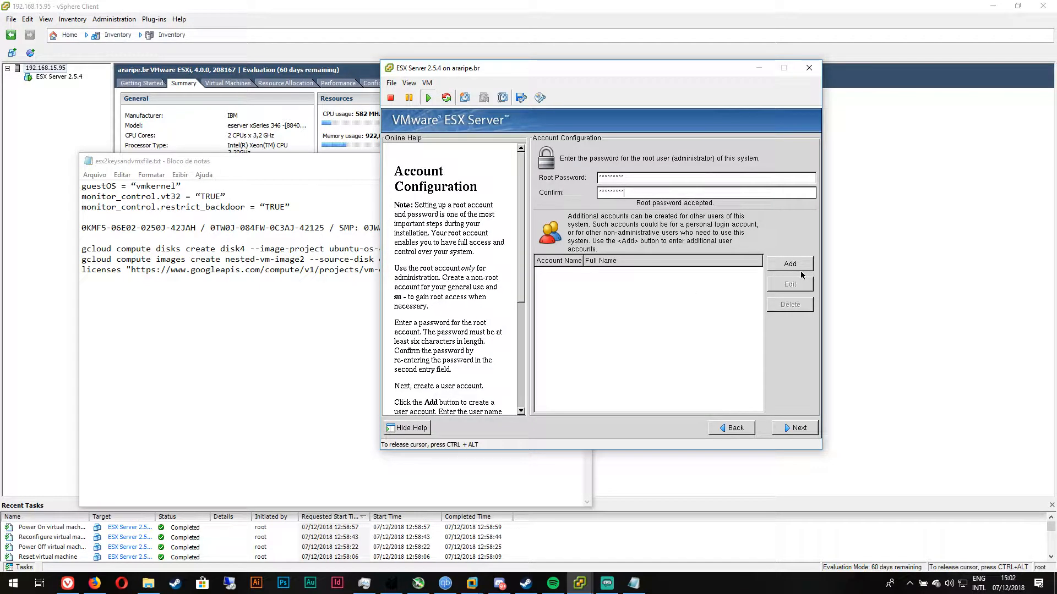
Step: Accept the account configuration without adding users and start the ESX Server installation
{"action": "left_click", "coordinate": [797, 429]}
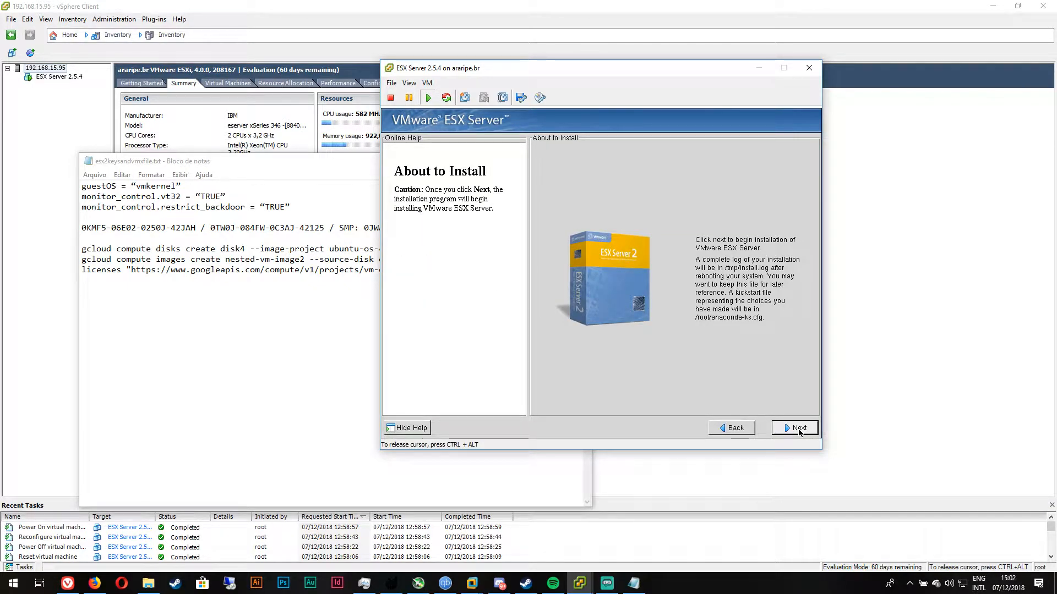
{"action": "left_click", "coordinate": [798, 428]}
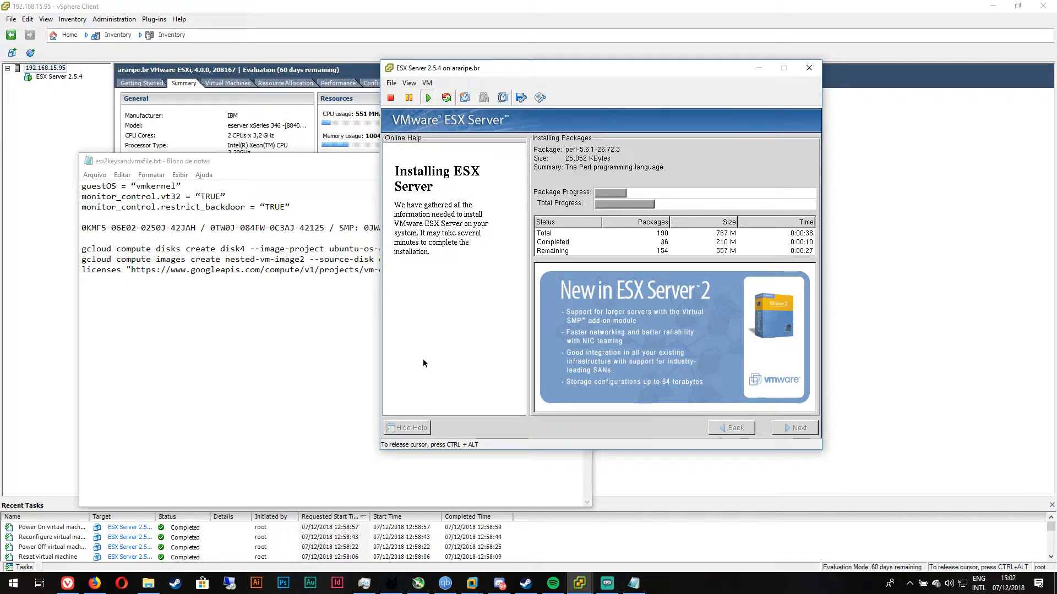
Step: Switch to the browser to check the IBM LUN in Synology's iSCSI Manager, and watch the installation console alongside it
{"action": "left_click", "coordinate": [67, 584]}
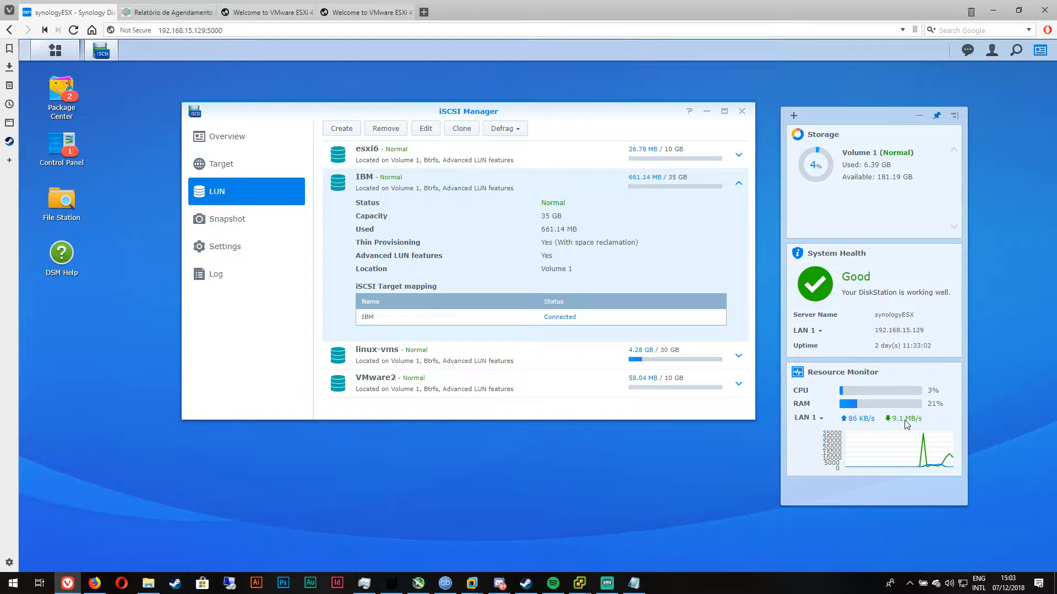
{"action": "left_click", "coordinate": [582, 583]}
{"action": "left_click", "coordinate": [637, 532]}
{"action": "left_click_drag", "start_coordinate": [630, 71], "coordinate": [372, 76]}
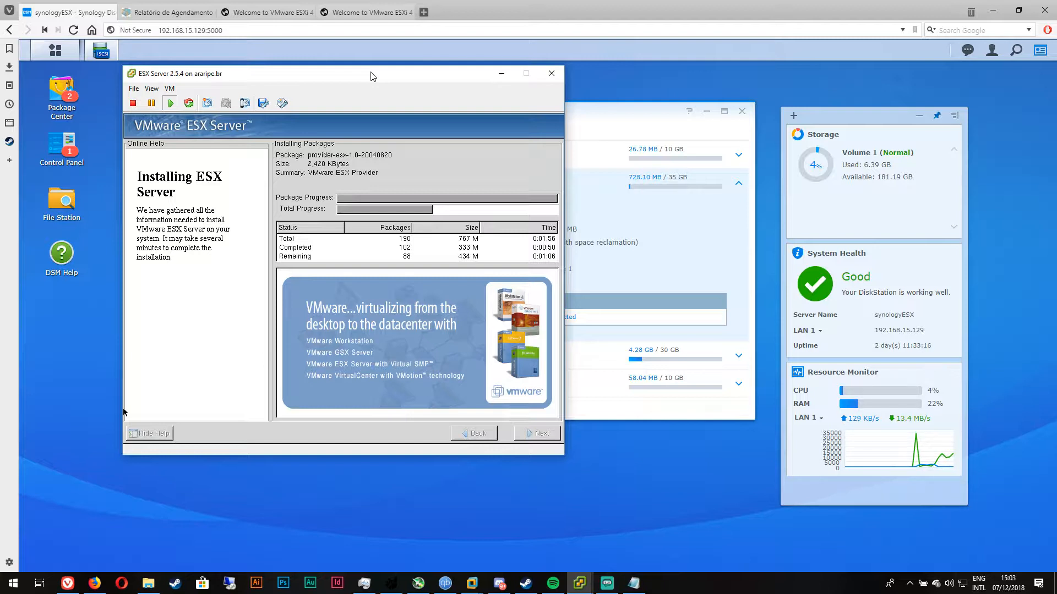
{"action": "left_click", "coordinate": [351, 240]}
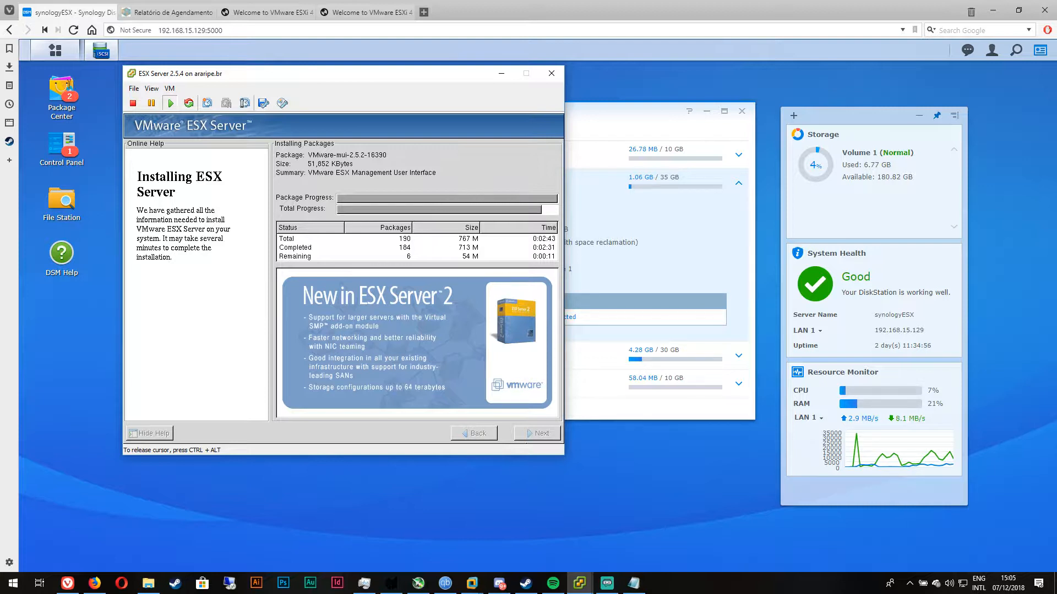
Step: Switch to the vSphere Client and examine the resource summaries of the ESX Server 2.5.4 virtual machine and its host
{"action": "key", "text": "ctrl+alt"}
{"action": "left_click", "coordinate": [580, 582]}
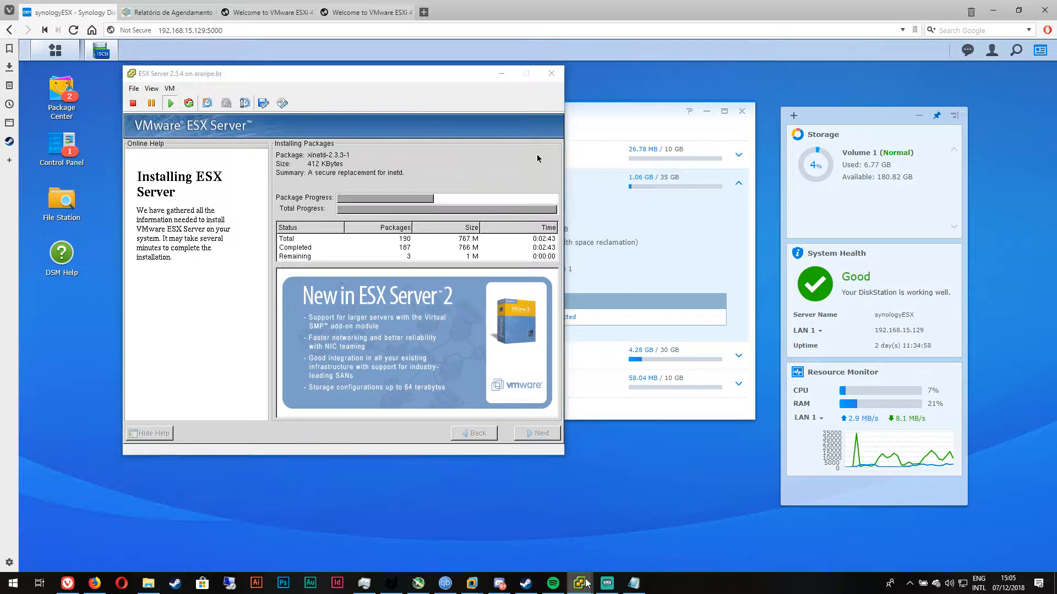
{"action": "left_click", "coordinate": [519, 519]}
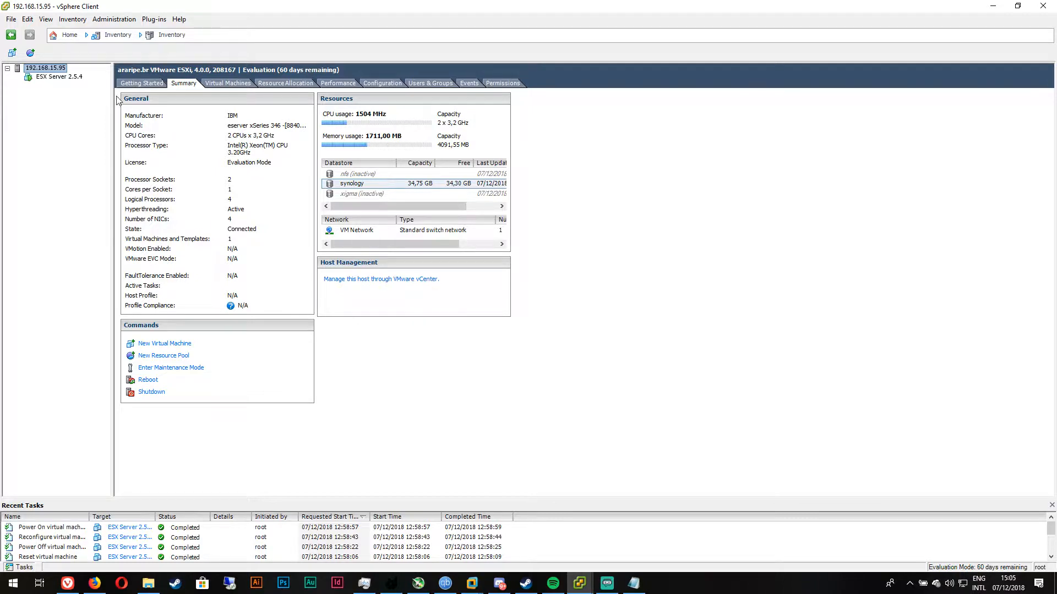
{"action": "left_click", "coordinate": [60, 77]}
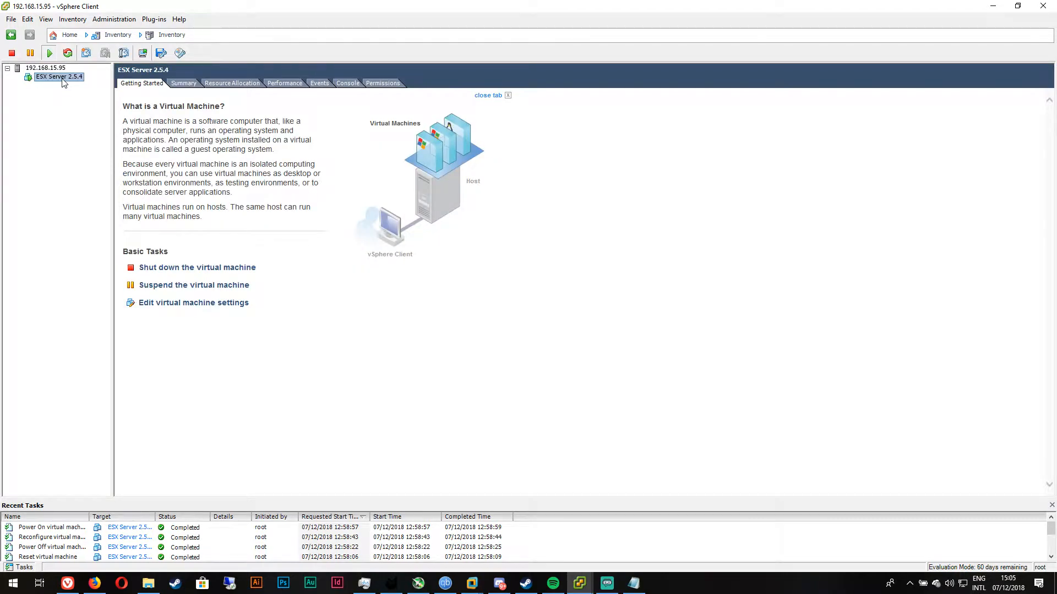
{"action": "left_click", "coordinate": [184, 83]}
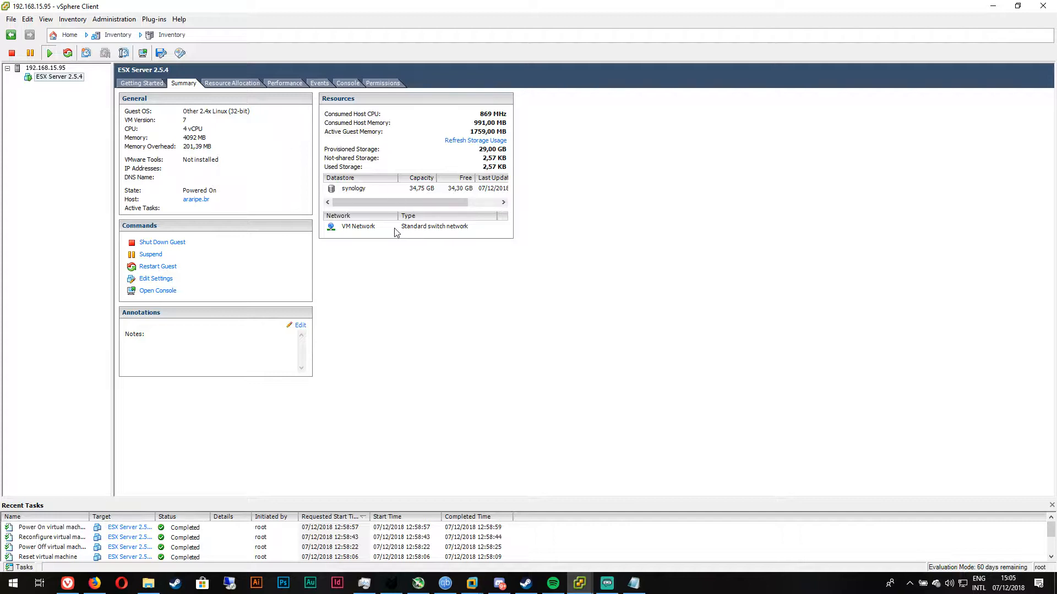
{"action": "left_click_drag", "start_coordinate": [396, 202], "coordinate": [428, 202]}
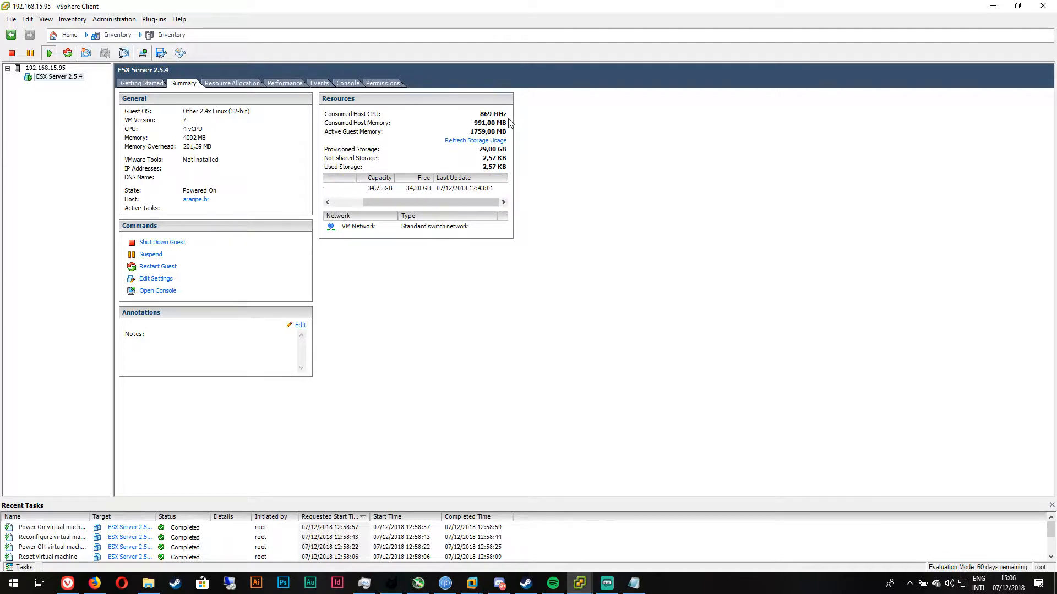
{"action": "left_click", "coordinate": [47, 68]}
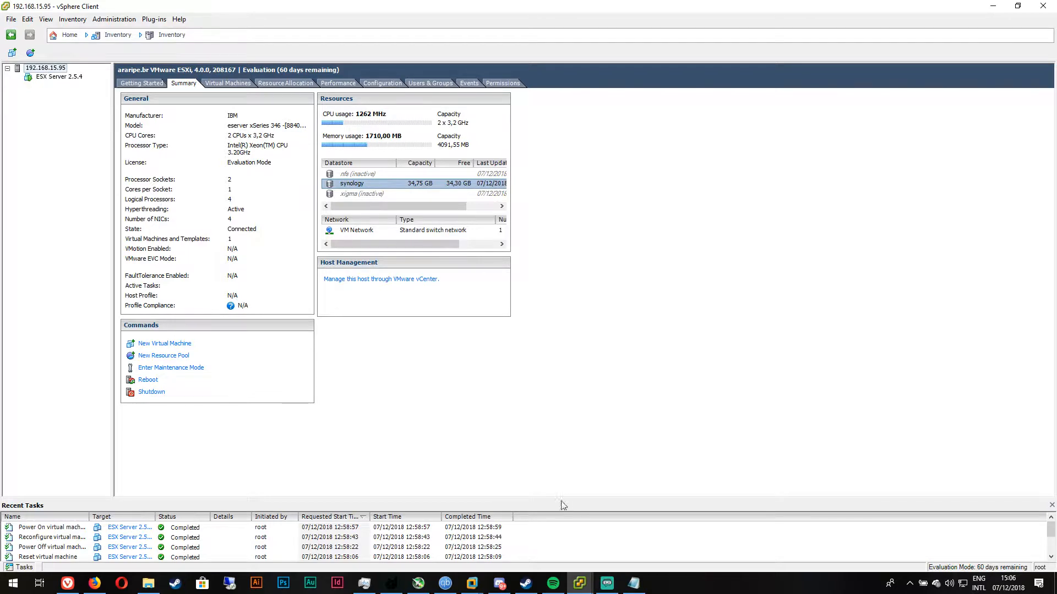
Step: Return to the ESX Server 2.5.4 console over the browser, finish the installer and reboot into the installed system
{"action": "left_click", "coordinate": [67, 583]}
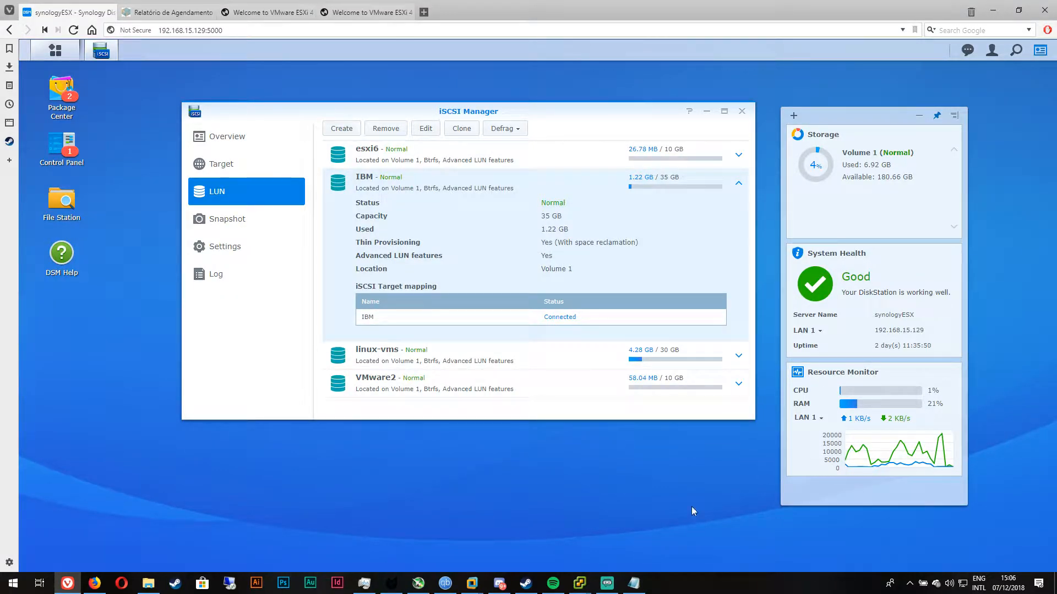
{"action": "left_click", "coordinate": [608, 512]}
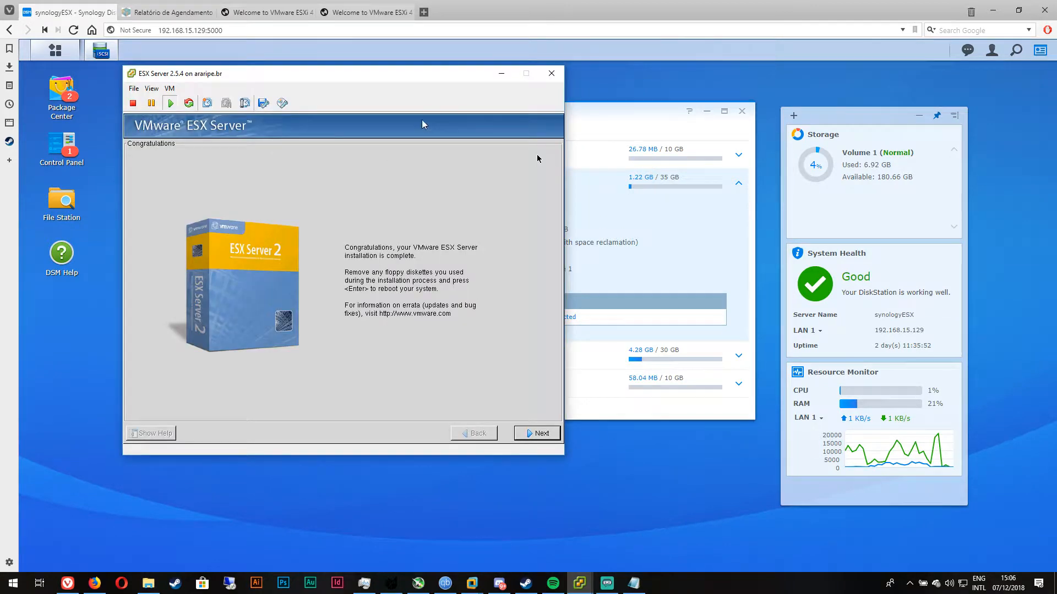
{"action": "left_click_drag", "start_coordinate": [400, 73], "coordinate": [498, 151]}
{"action": "left_click", "coordinate": [519, 420]}
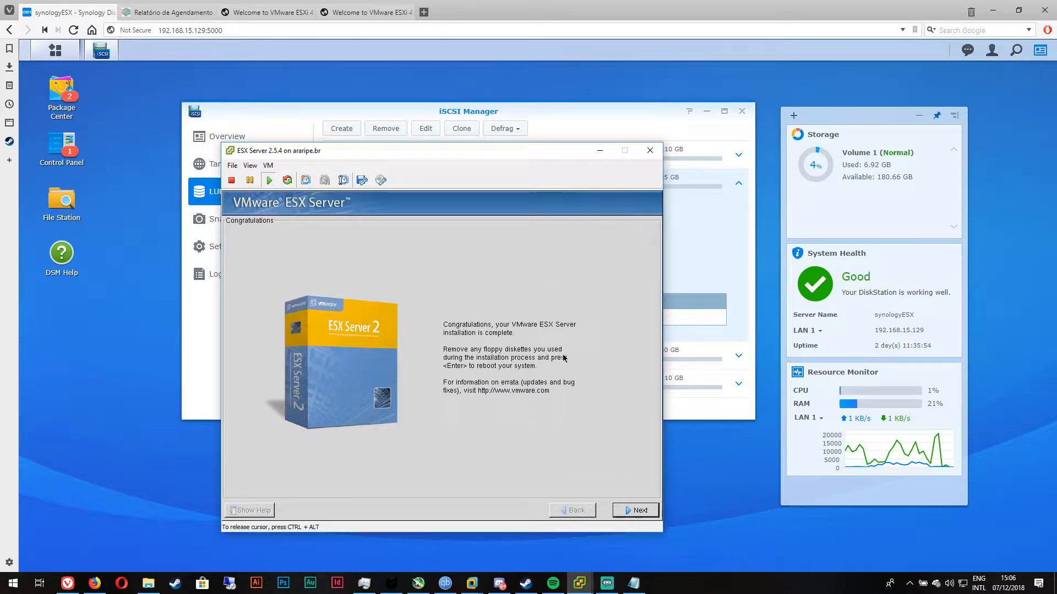
{"action": "left_click", "coordinate": [627, 508]}
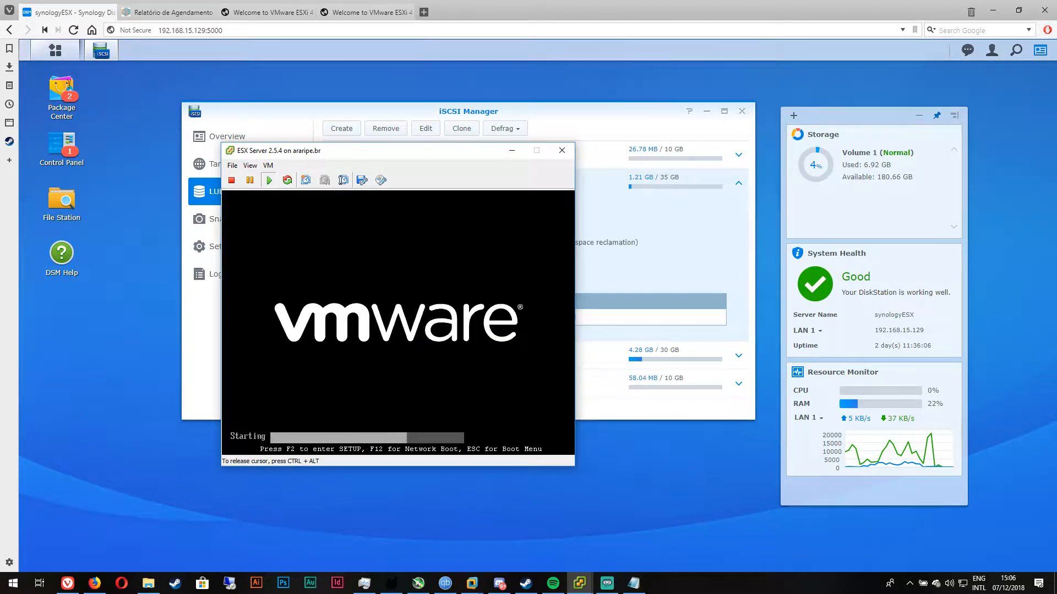
{"action": "key", "text": "Return"}
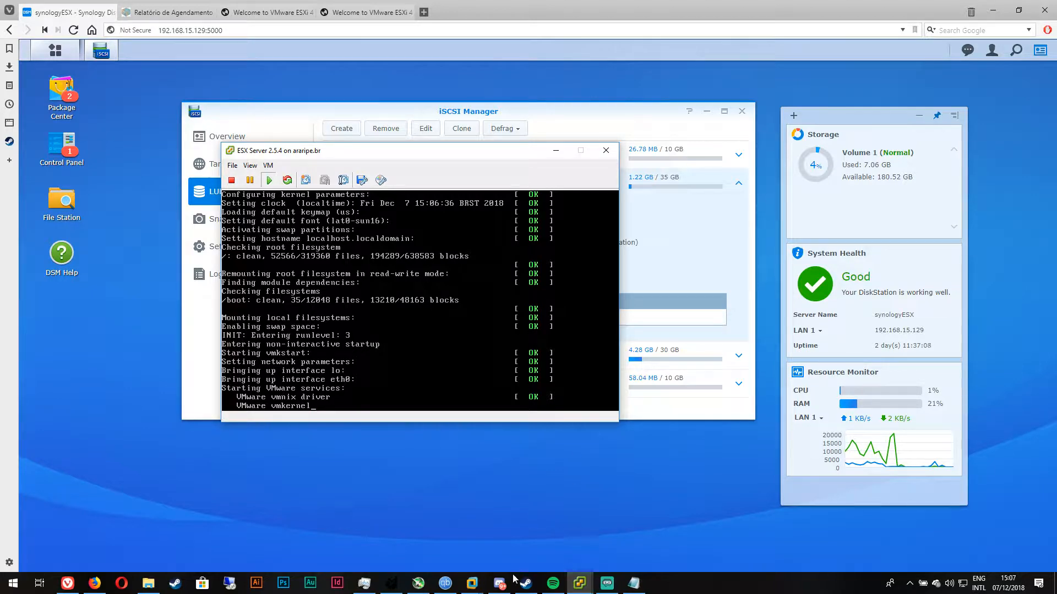
Step: Switch to VMware Workstation and power on the Windows 2000 Professional virtual machine in the 2000's Company folder
{"action": "left_click", "coordinate": [471, 584]}
{"action": "left_click", "coordinate": [619, 516]}
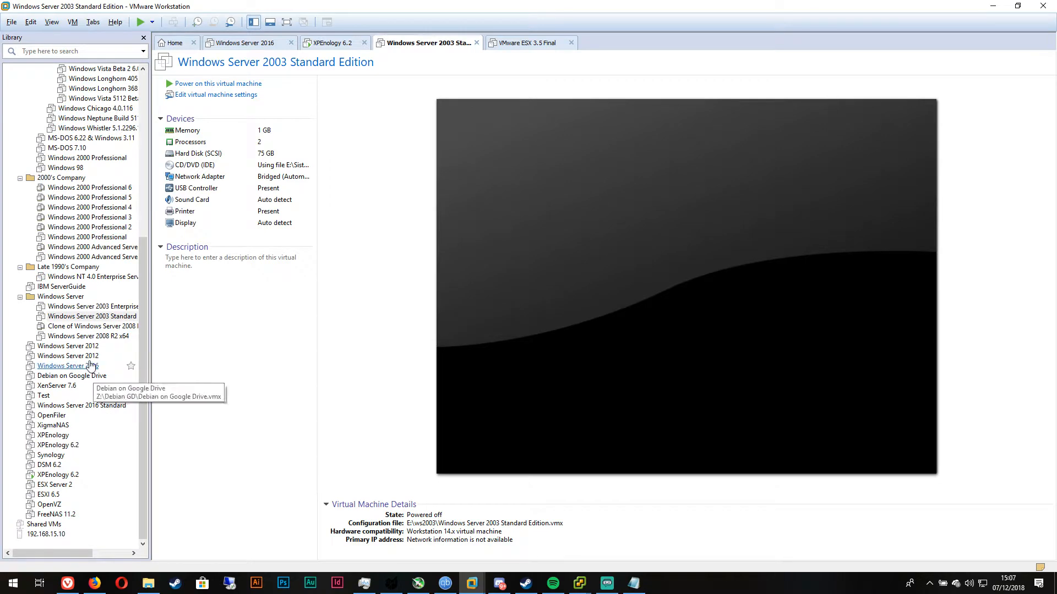
{"action": "left_click", "coordinate": [95, 237]}
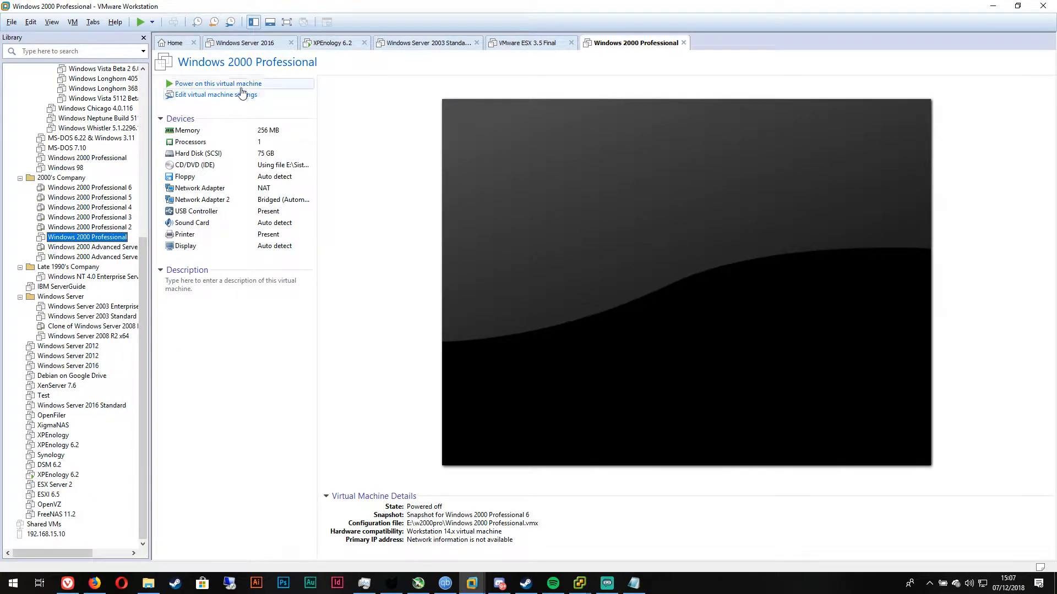
{"action": "left_click", "coordinate": [232, 85]}
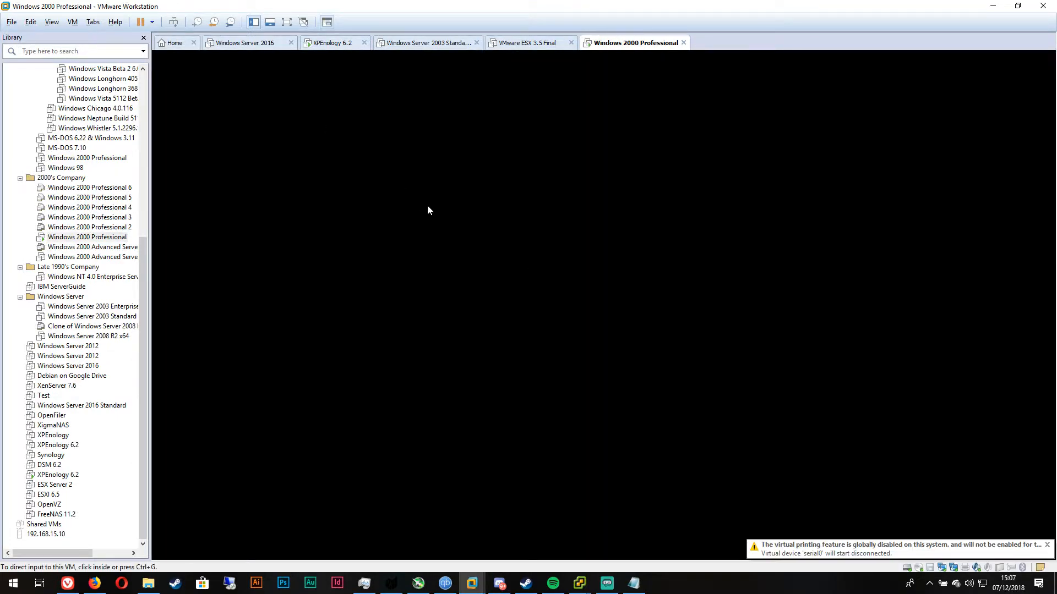
{"action": "left_click", "coordinate": [488, 236]}
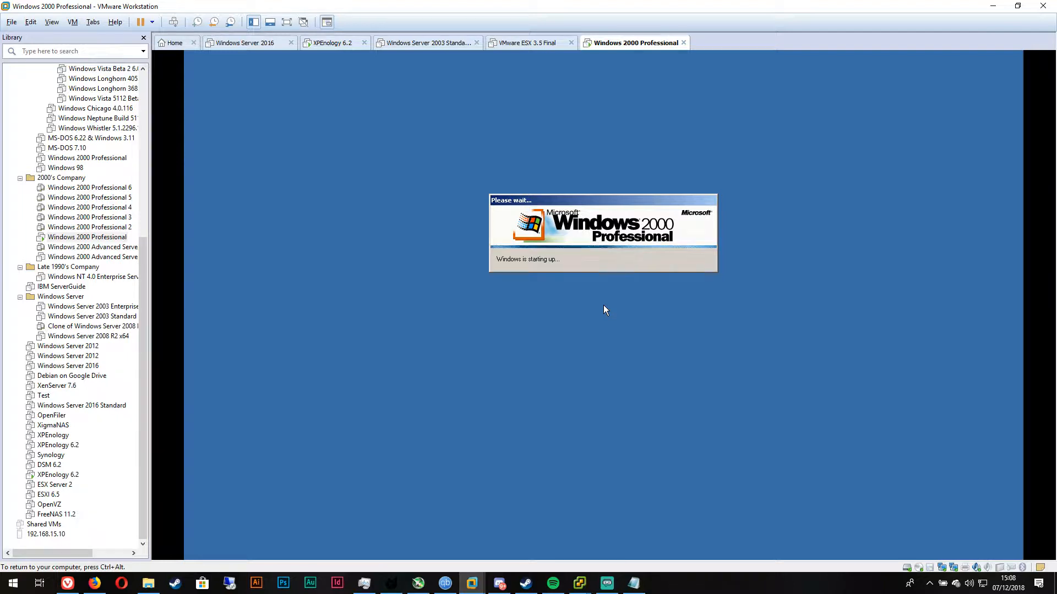
Step: Check the boot progress in the ESX Server 2.5.4 console and the IBM LUN in the Synology iSCSI Manager
{"action": "key", "text": "ctrl+alt"}
{"action": "left_click", "coordinate": [580, 583]}
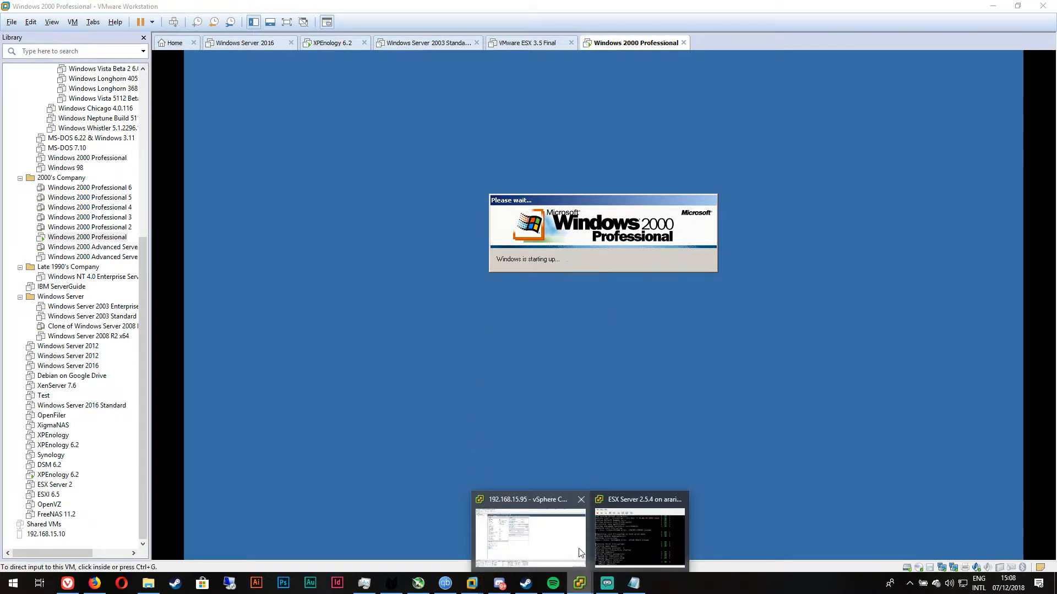
{"action": "left_click", "coordinate": [640, 534]}
{"action": "left_click_drag", "start_coordinate": [413, 158], "coordinate": [472, 125]}
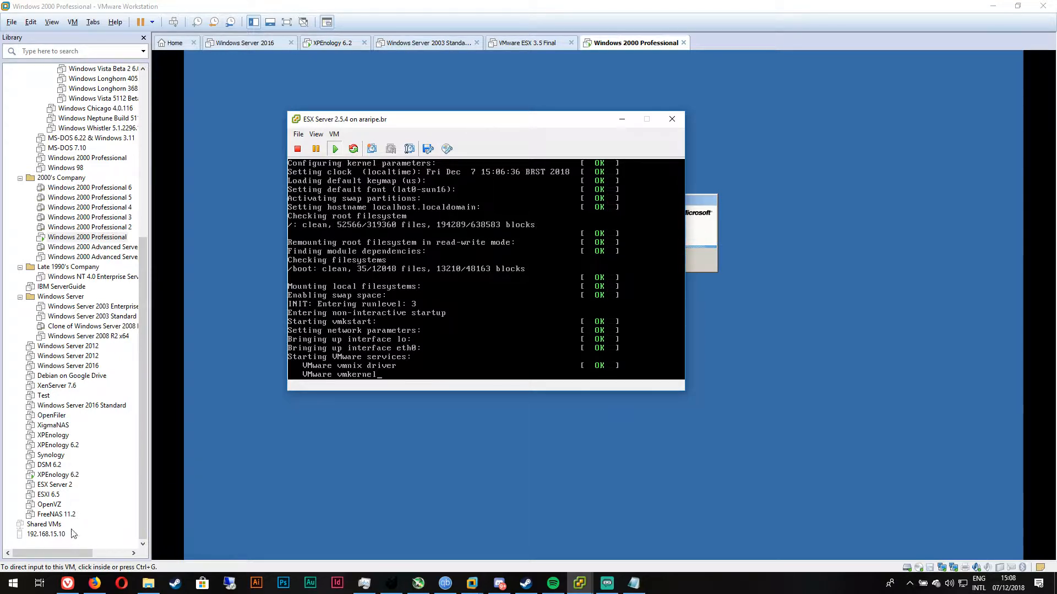
{"action": "left_click", "coordinate": [67, 583]}
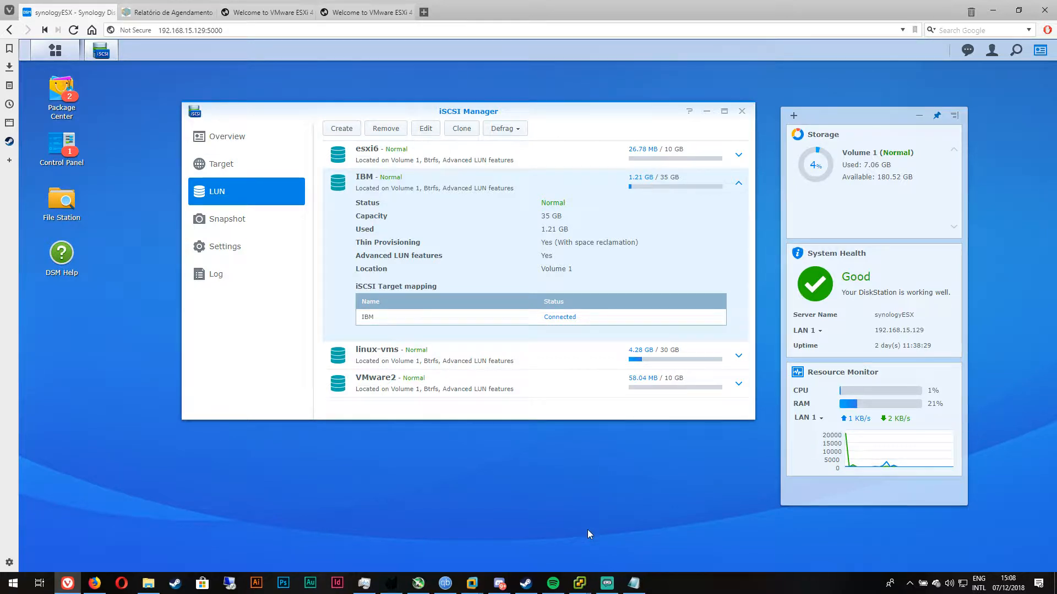
Step: Return to VMware Workstation, log on to the Windows 2000 Professional VM as Administrator and close its Getting Started window
{"action": "mouse_move", "coordinate": [473, 583]}
{"action": "left_click", "coordinate": [636, 511]}
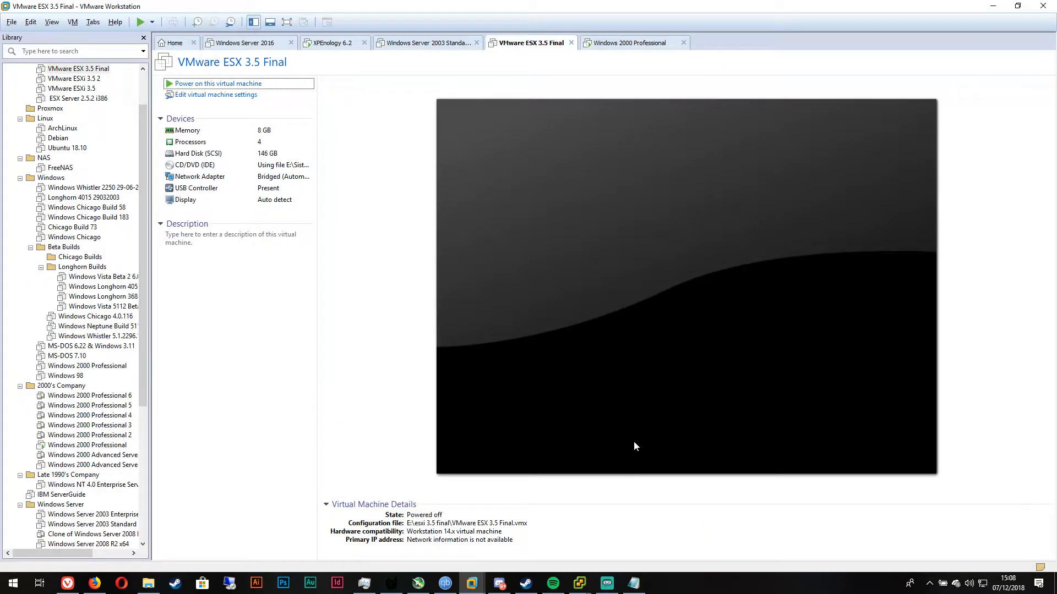
{"action": "left_click", "coordinate": [604, 47]}
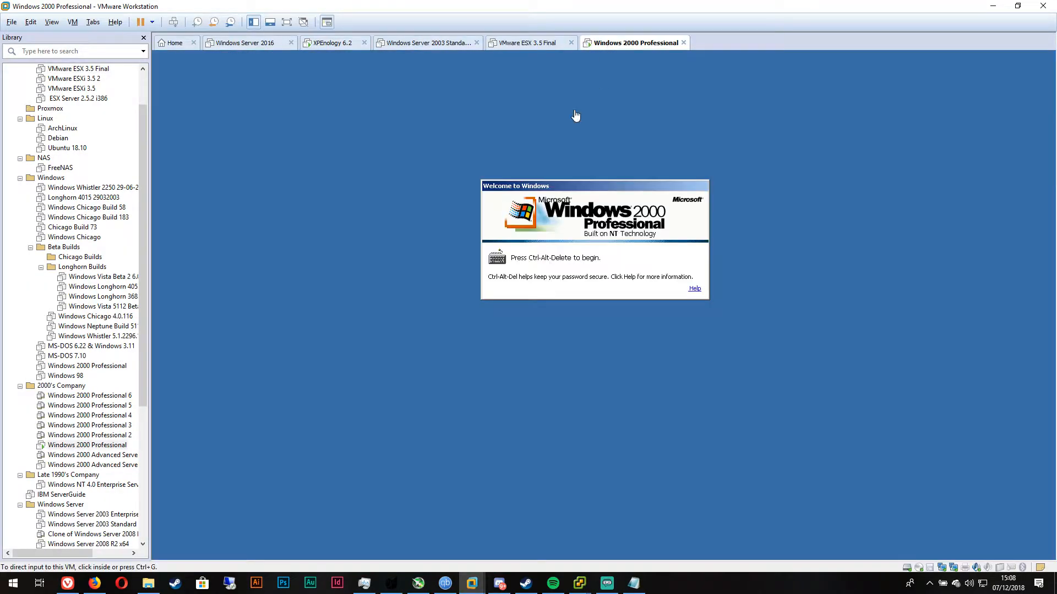
{"action": "left_click", "coordinate": [177, 23]}
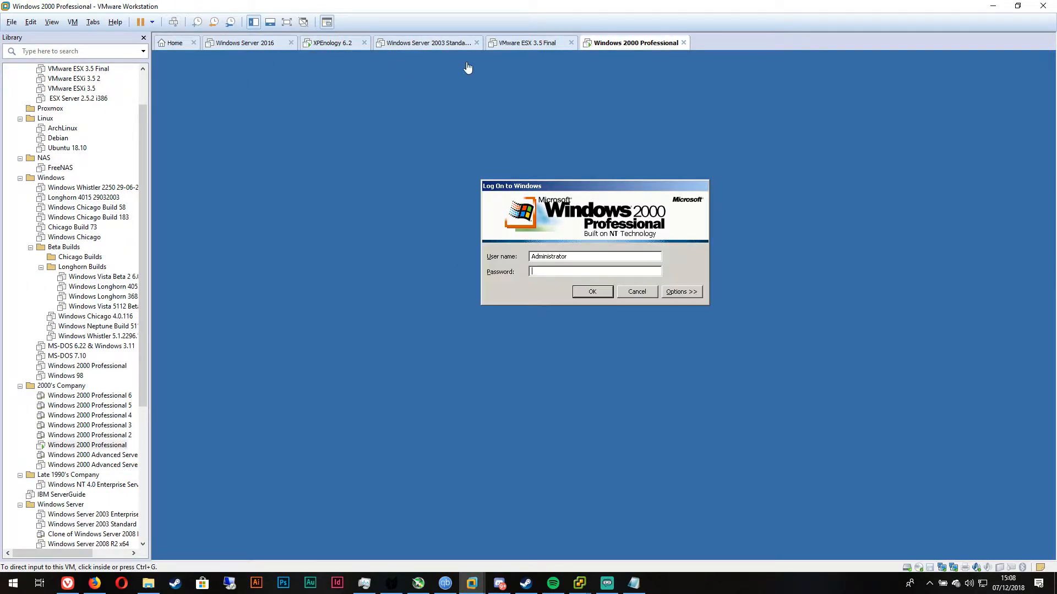
{"action": "left_click", "coordinate": [583, 272]}
{"action": "key", "text": "Return"}
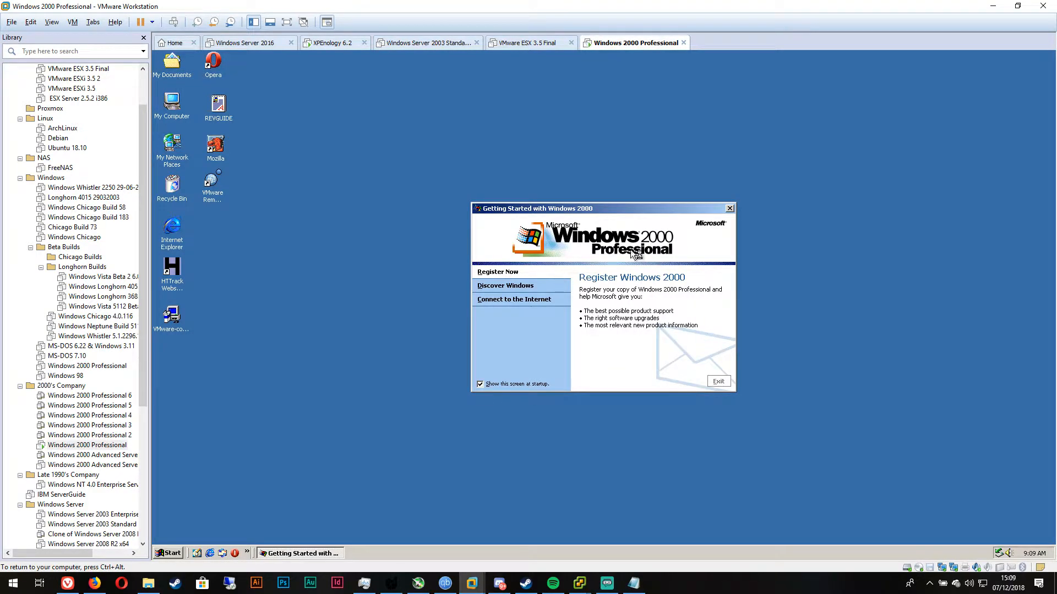
{"action": "left_click", "coordinate": [729, 208]}
Step: Bring the ESX Server 2.5.4 console over the Windows 2000 desktop and check the VMware vmkernel startup
{"action": "key", "text": "ctrl+alt"}
{"action": "mouse_move", "coordinate": [577, 579]}
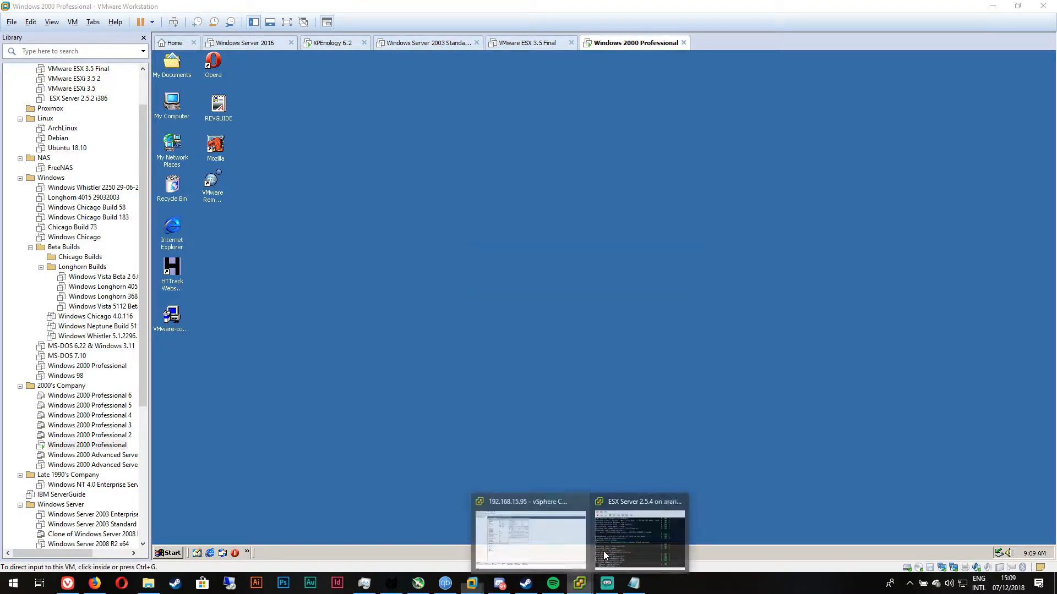
{"action": "left_click", "coordinate": [604, 534]}
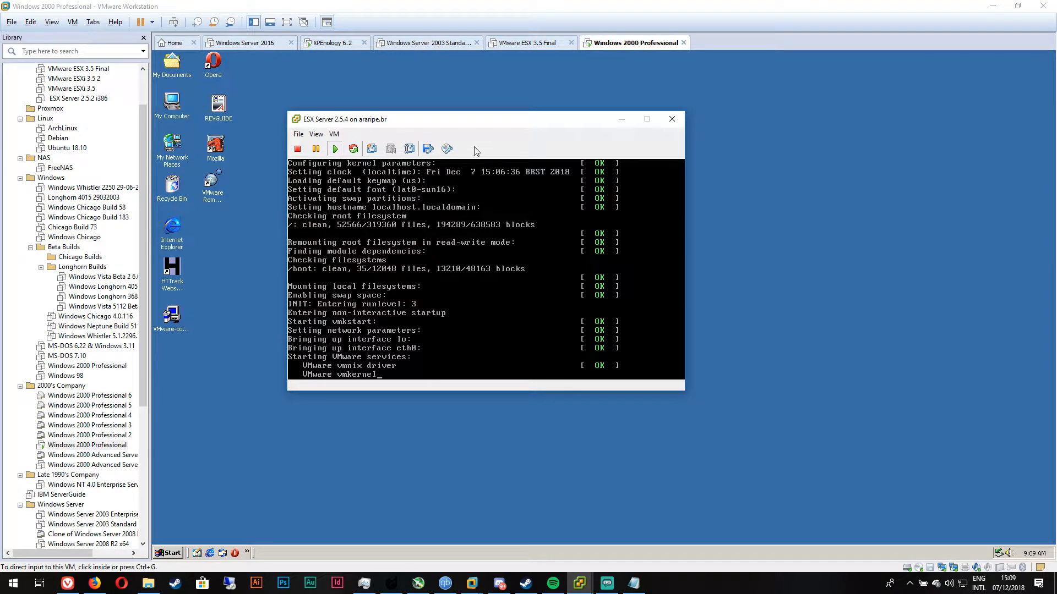
{"action": "left_click_drag", "start_coordinate": [475, 126], "coordinate": [526, 108]}
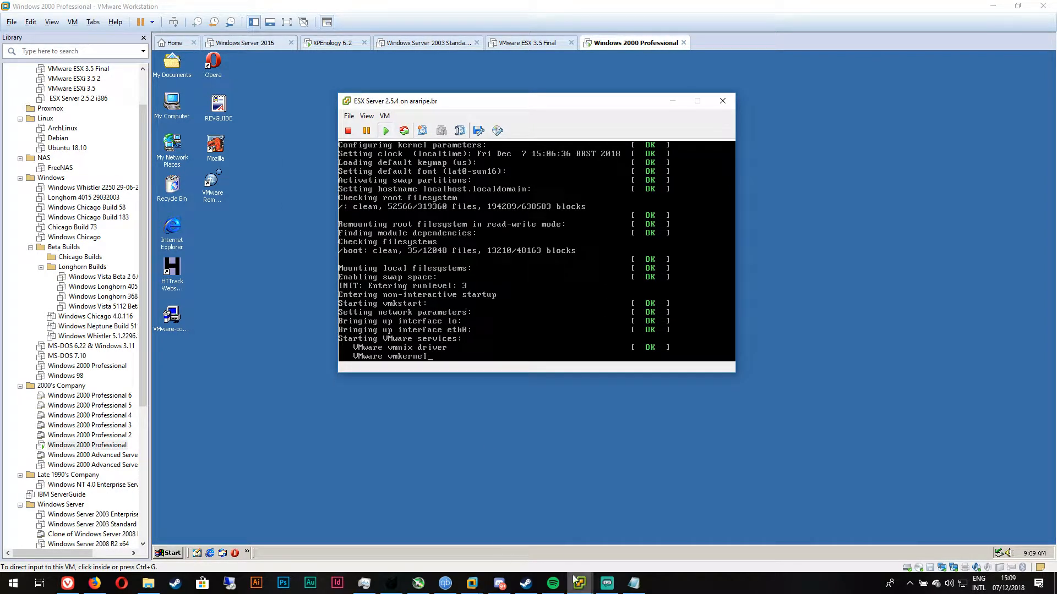
Step: In the vSphere Client, examine the host's summary and the ESX Server 2.5.4 VM's summary, resource allocation and CPU performance chart
{"action": "mouse_move", "coordinate": [579, 582]}
{"action": "left_click", "coordinate": [520, 531]}
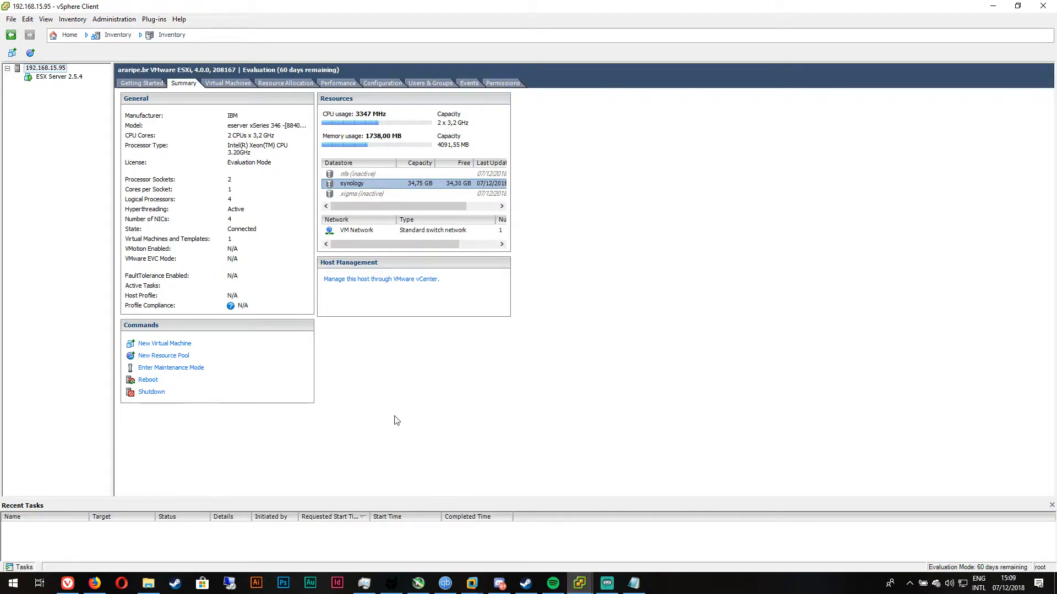
{"action": "double_click", "coordinate": [58, 68]}
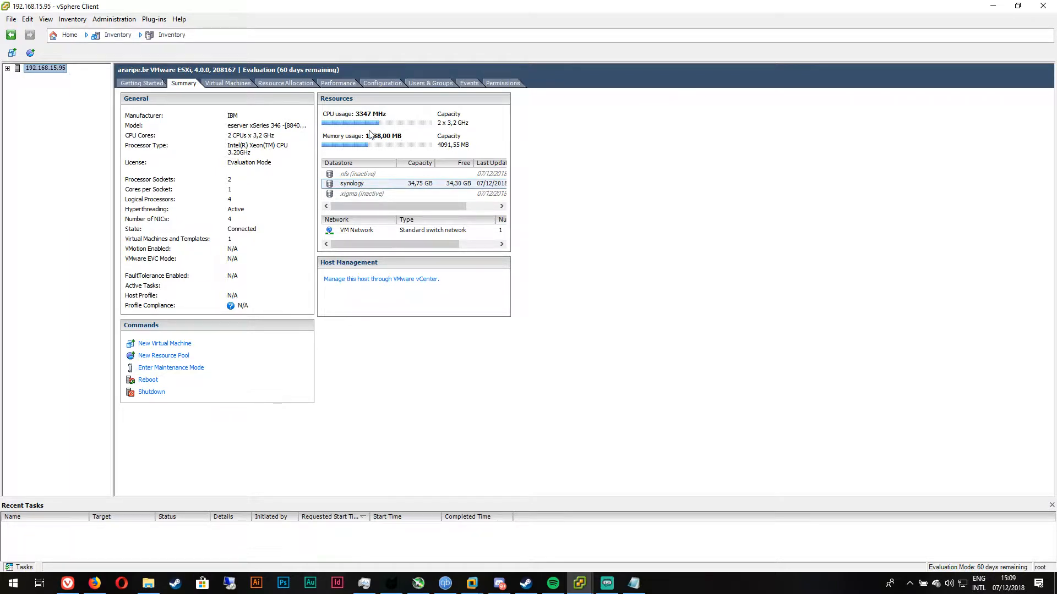
{"action": "left_click", "coordinate": [386, 144]}
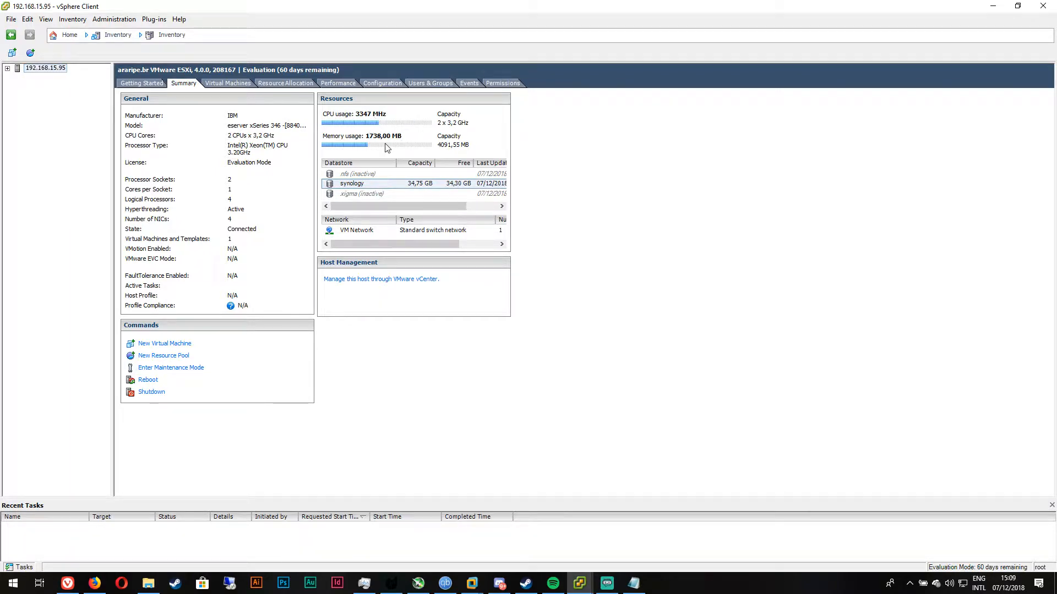
{"action": "left_click", "coordinate": [8, 68]}
{"action": "left_click", "coordinate": [45, 80]}
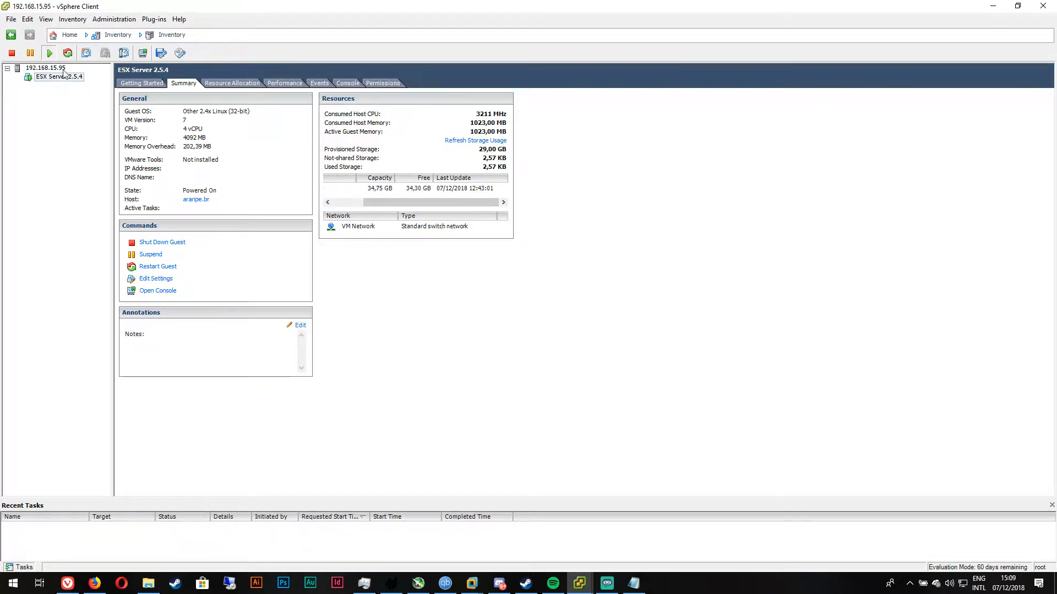
{"action": "left_click", "coordinate": [135, 83]}
{"action": "left_click", "coordinate": [182, 84]}
{"action": "left_click", "coordinate": [233, 84]}
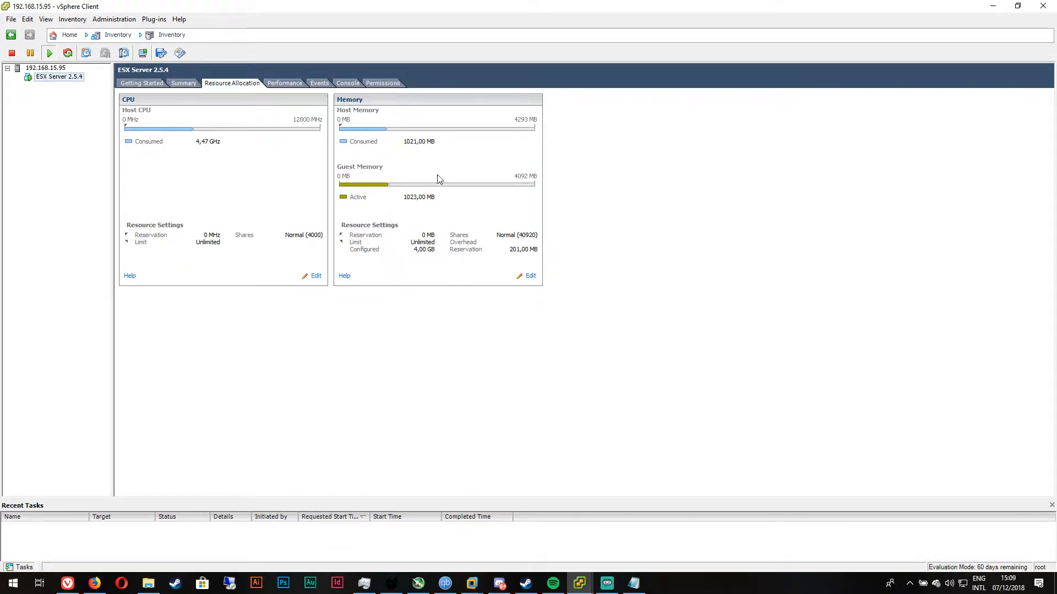
{"action": "left_click", "coordinate": [278, 84]}
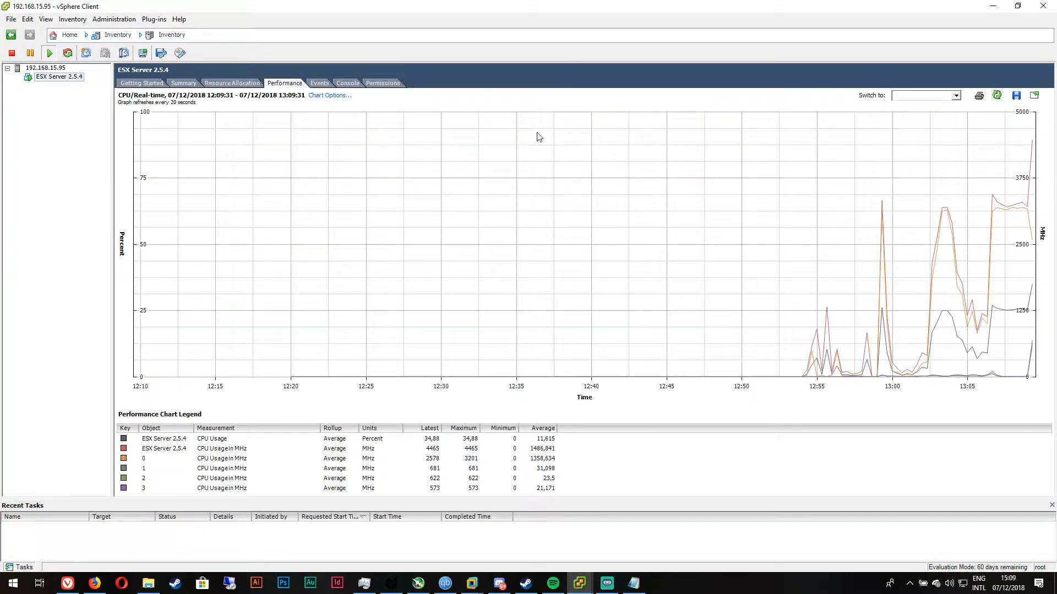
Step: Examine the ESX Server 2.5.4 VM's latest events, including the newest insufficient video RAM message and the power-on entry
{"action": "left_click", "coordinate": [320, 84]}
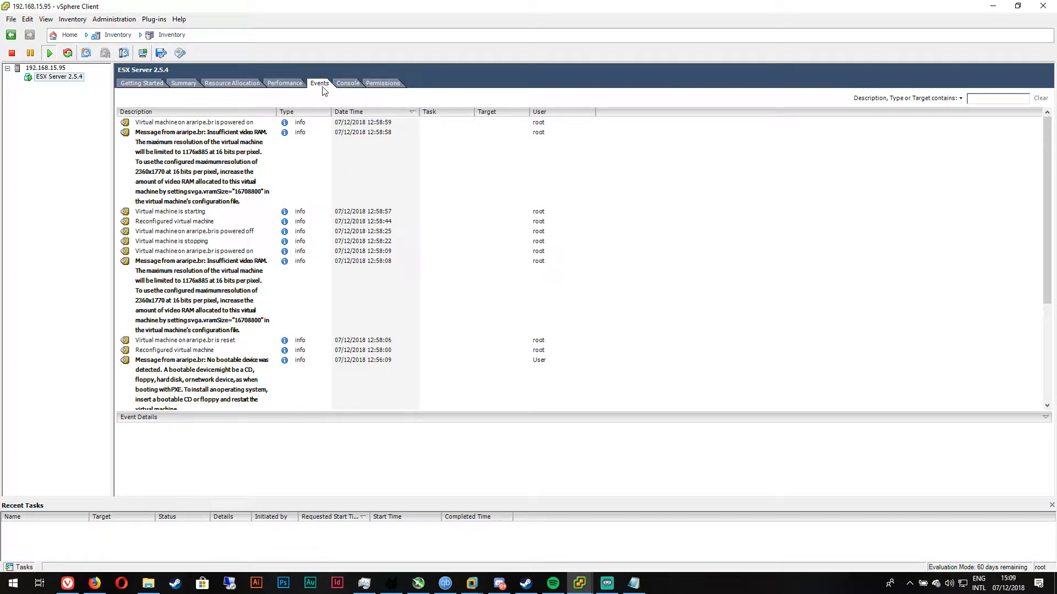
{"action": "left_click", "coordinate": [229, 124]}
{"action": "left_click", "coordinate": [229, 145]}
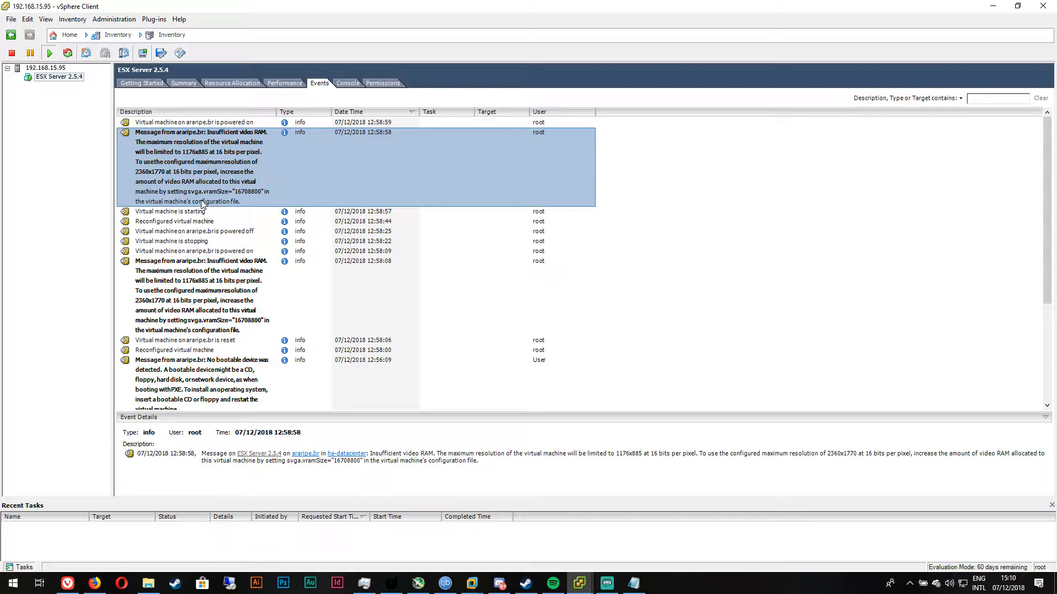
{"action": "left_click", "coordinate": [199, 211]}
{"action": "left_click", "coordinate": [206, 189]}
{"action": "left_click", "coordinate": [202, 122]}
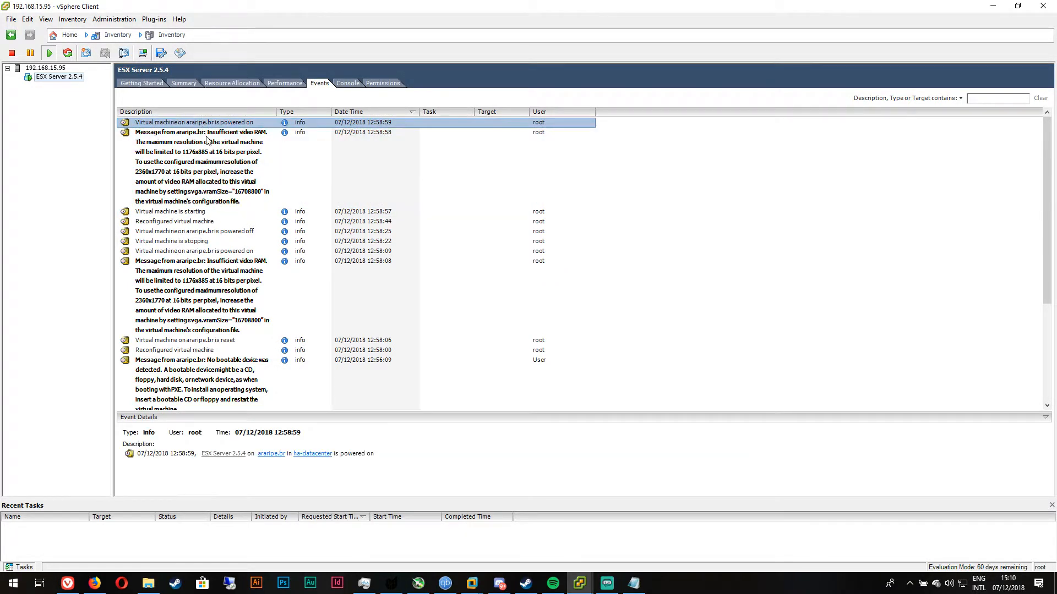
Step: Bring the ESX Server 2.5.4 console over the event list and check how far the VMware vmkernel startup has progressed
{"action": "left_click", "coordinate": [577, 573]}
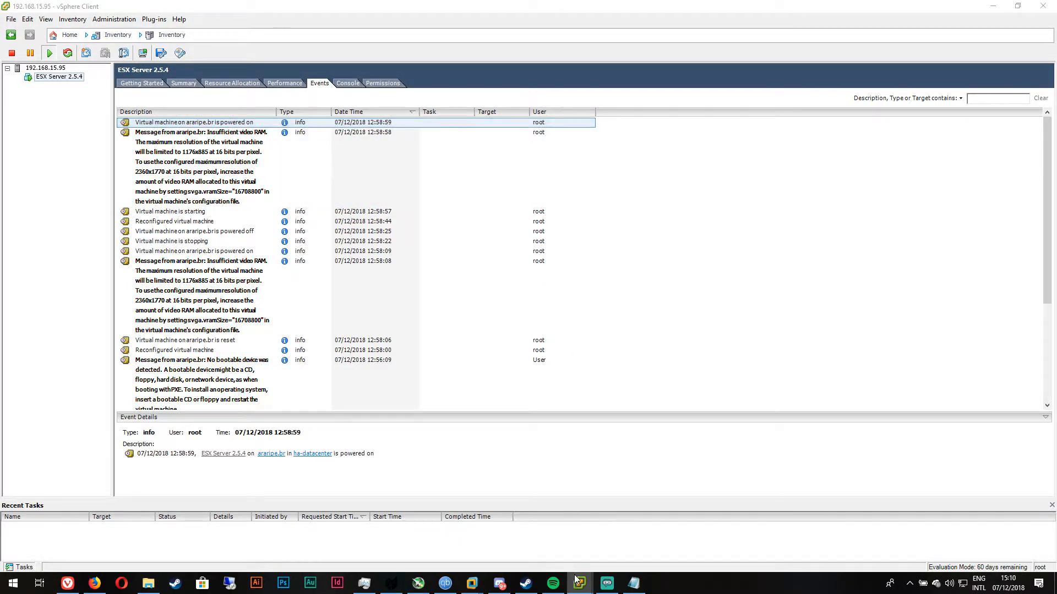
{"action": "left_click", "coordinate": [632, 544]}
{"action": "left_click", "coordinate": [662, 346]}
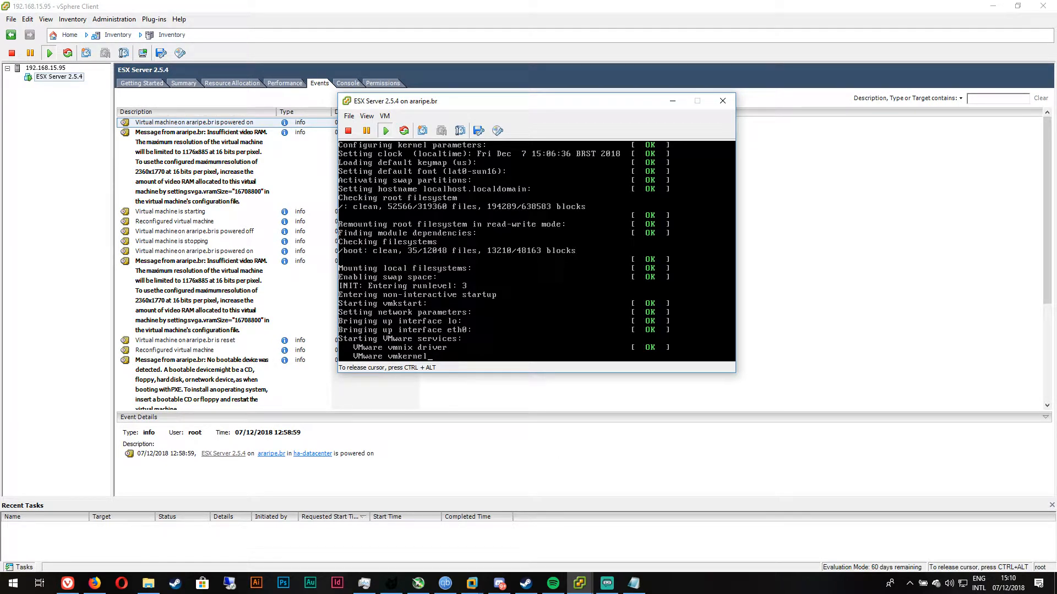
{"action": "key", "text": "ctrl+alt"}
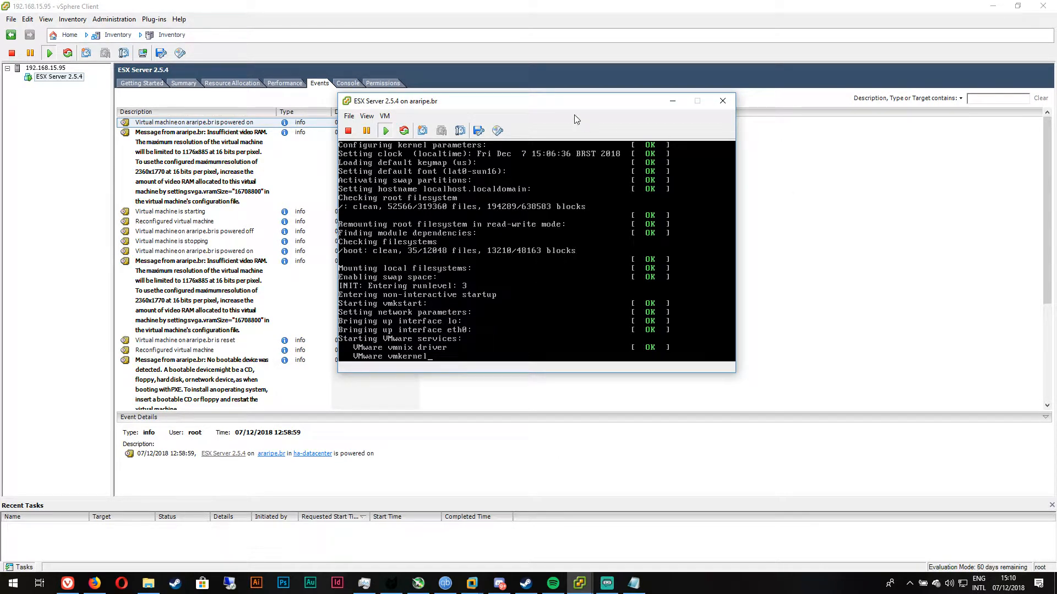
{"action": "left_click_drag", "start_coordinate": [575, 109], "coordinate": [708, 172]}
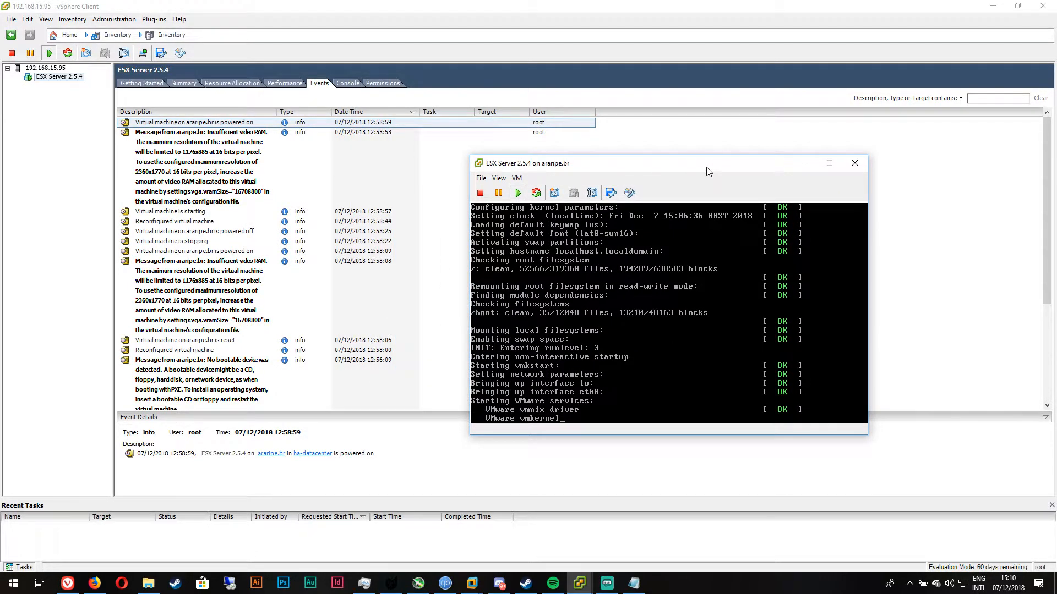
{"action": "left_click_drag", "start_coordinate": [708, 172], "coordinate": [649, 144]}
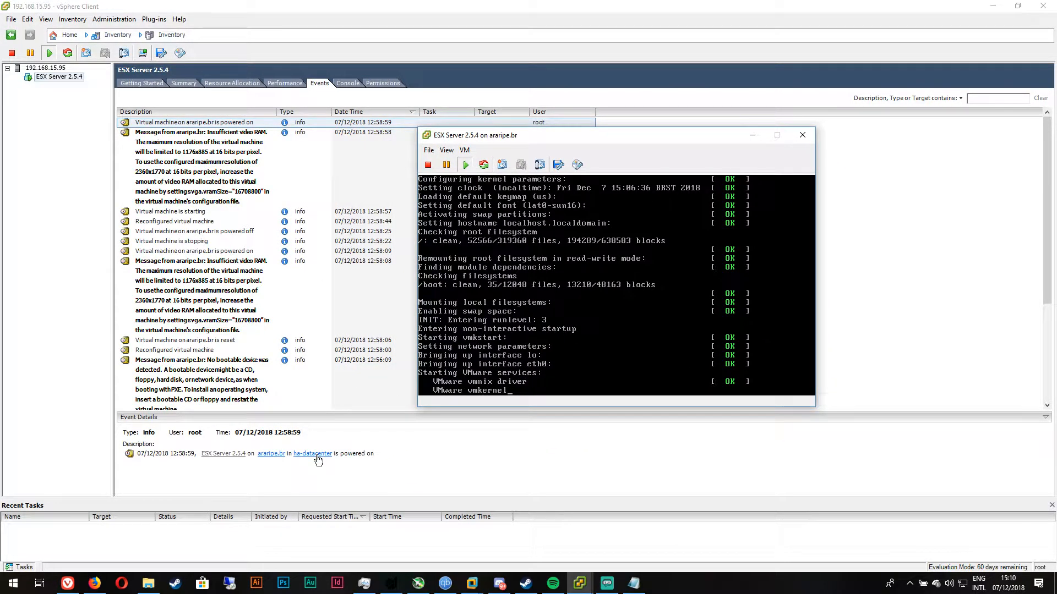
Step: Read the older bootable-device and video RAM messages in the VM's event list and return to its Getting Started page
{"action": "left_click", "coordinate": [90, 304]}
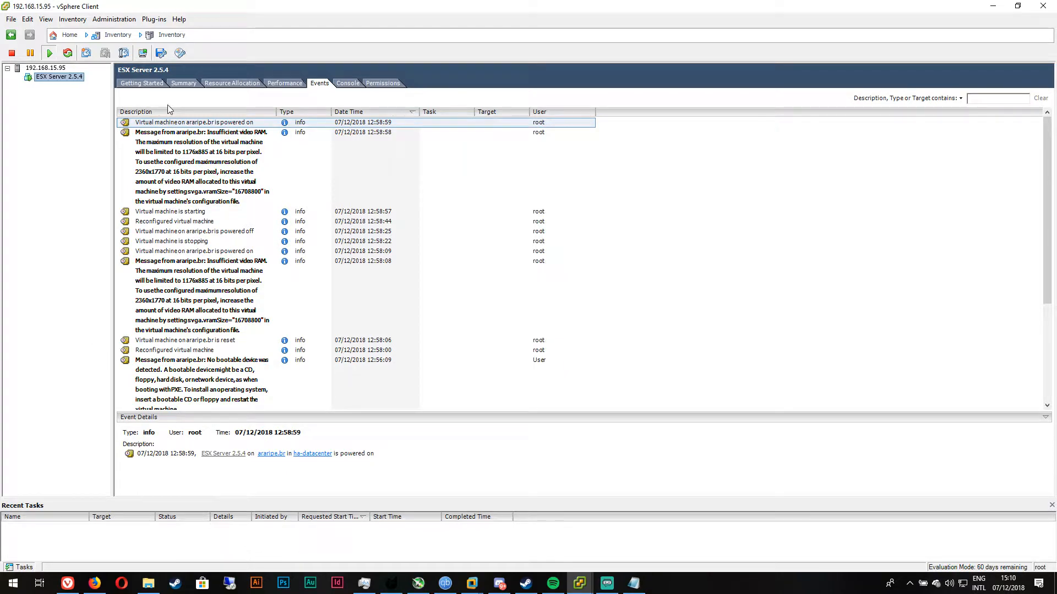
{"action": "left_click", "coordinate": [154, 376]}
{"action": "scroll", "coordinate": [182, 380], "scroll_direction": "down", "scroll_amount": 2}
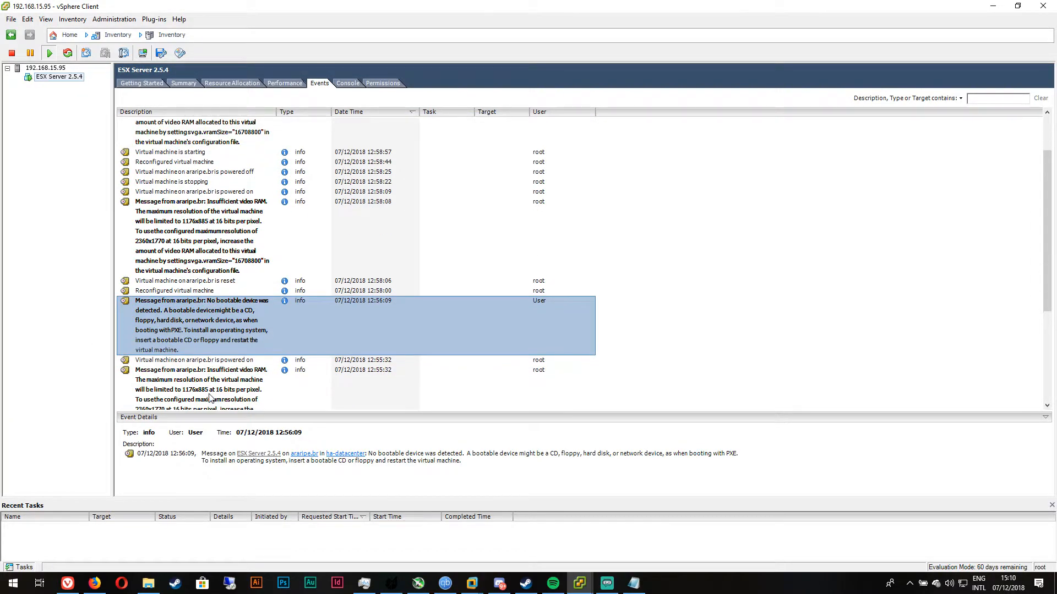
{"action": "left_click", "coordinate": [203, 384]}
{"action": "scroll", "coordinate": [203, 385], "scroll_direction": "down", "scroll_amount": 3}
{"action": "scroll", "coordinate": [204, 388], "scroll_direction": "up", "scroll_amount": 5}
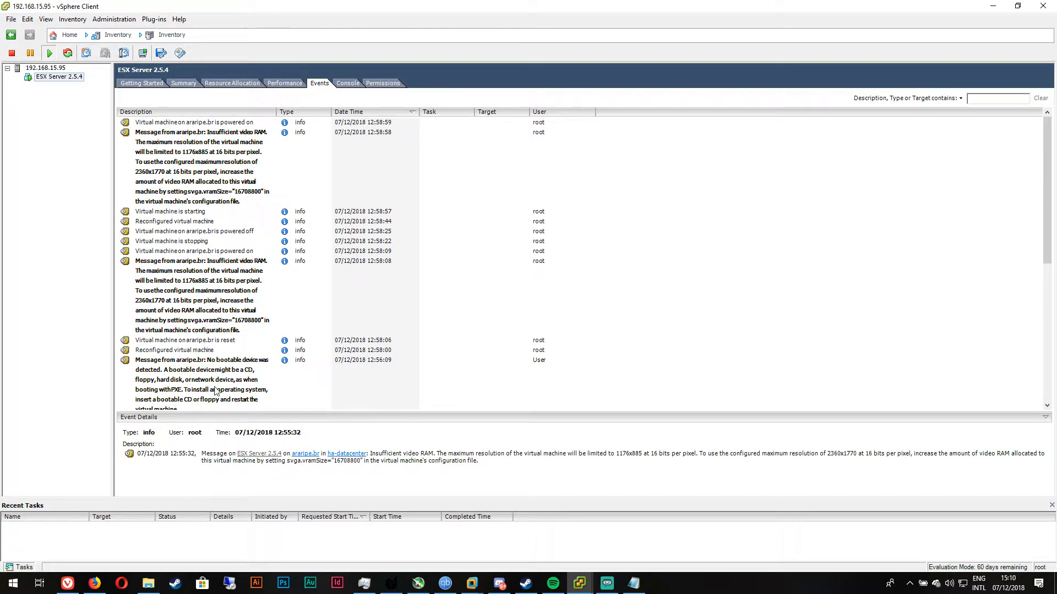
{"action": "left_click", "coordinate": [232, 164]}
{"action": "left_click", "coordinate": [216, 304]}
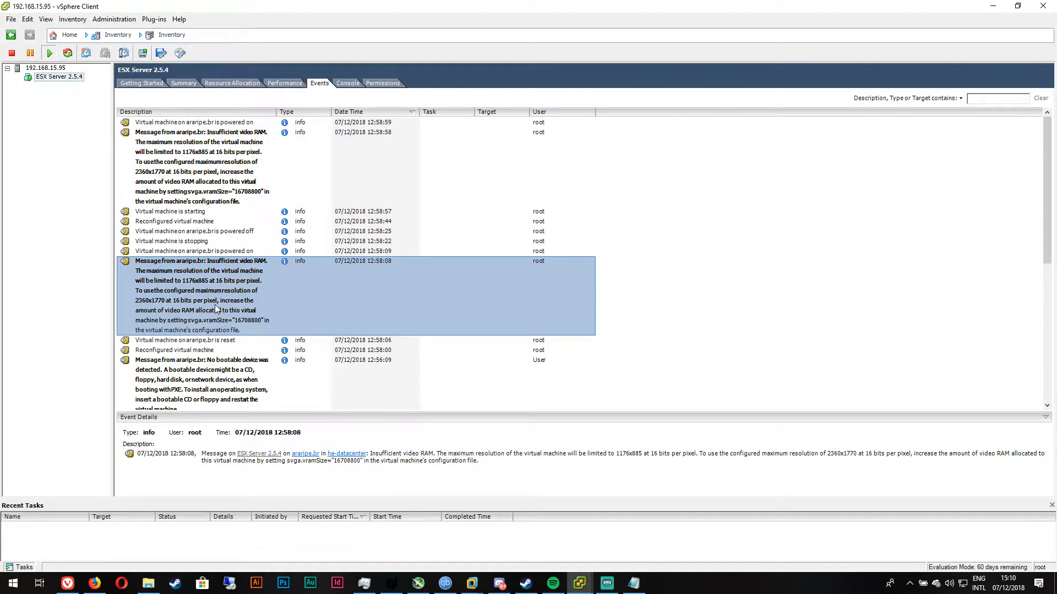
{"action": "left_click", "coordinate": [157, 88]}
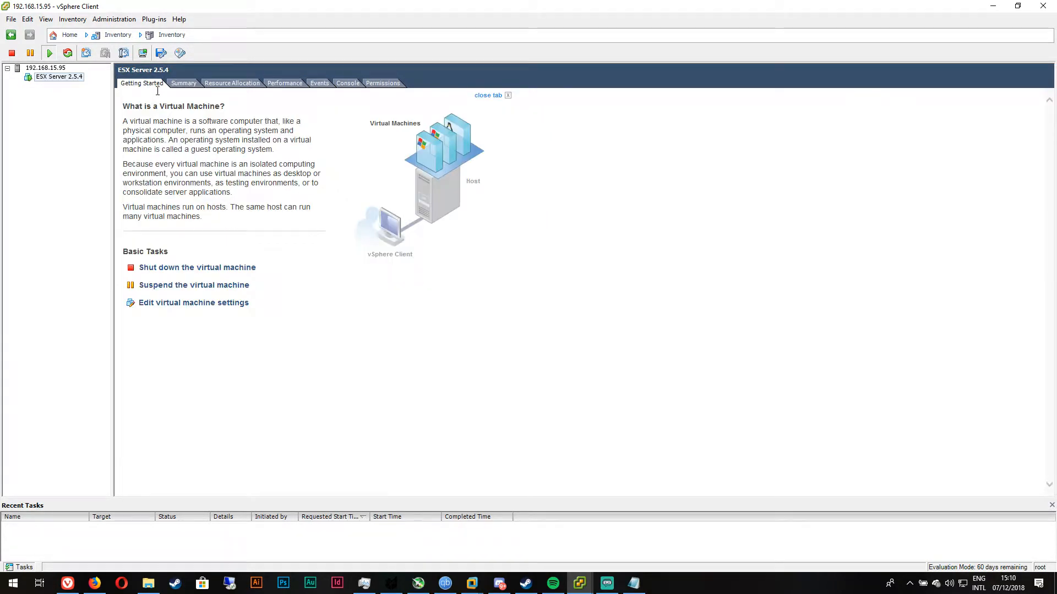
Step: Bring the ESX Server 2.5.4 console over the Getting Started page and check the vmkernel startup again
{"action": "mouse_move", "coordinate": [579, 583]}
{"action": "left_click", "coordinate": [638, 531]}
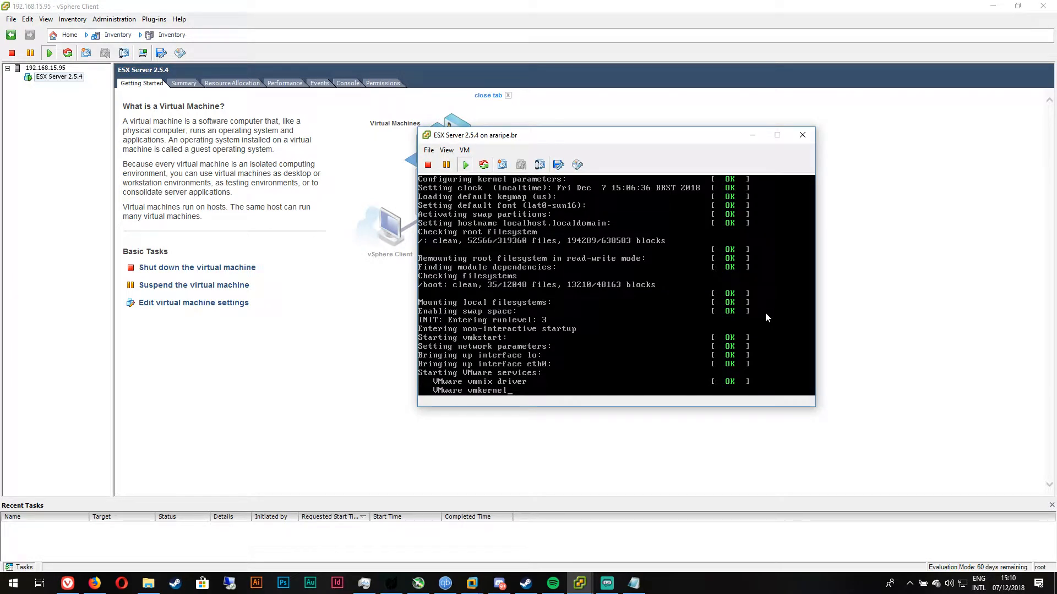
{"action": "left_click_drag", "start_coordinate": [573, 145], "coordinate": [485, 162]}
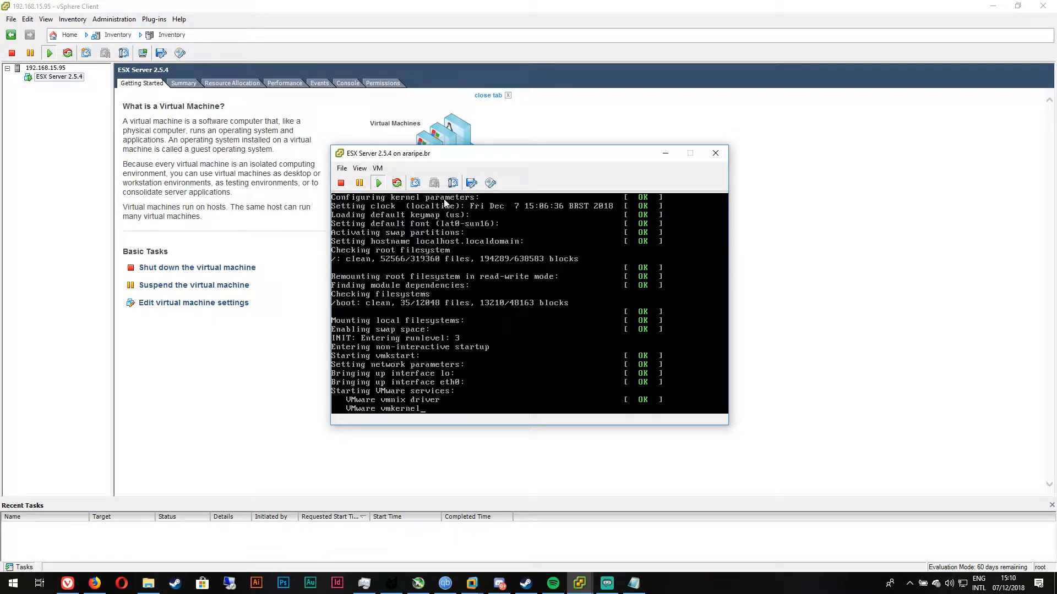
{"action": "left_click_drag", "start_coordinate": [461, 157], "coordinate": [518, 151]}
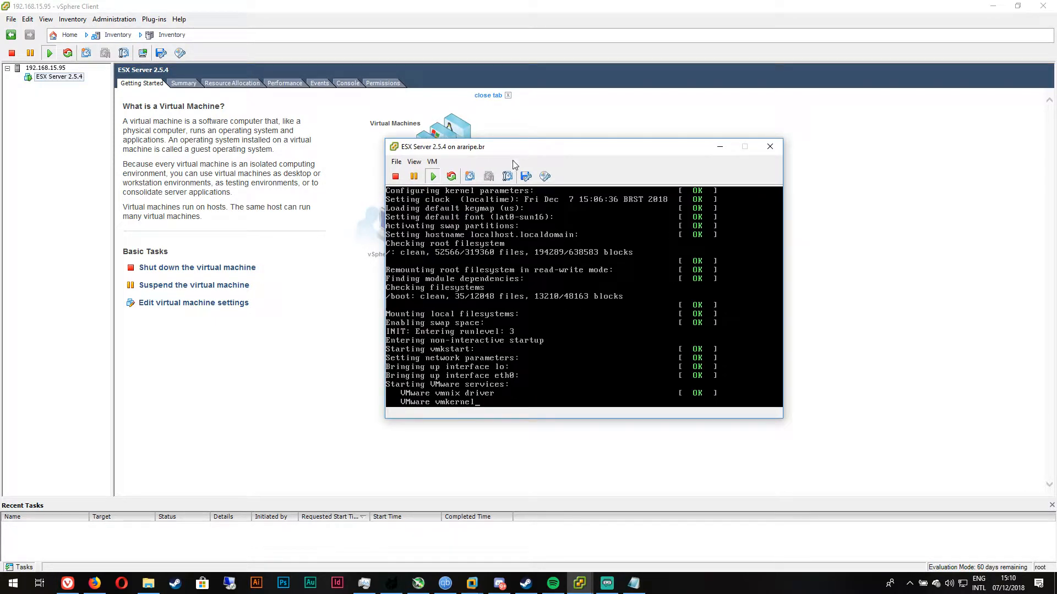
{"action": "left_click_drag", "start_coordinate": [500, 157], "coordinate": [281, 106]}
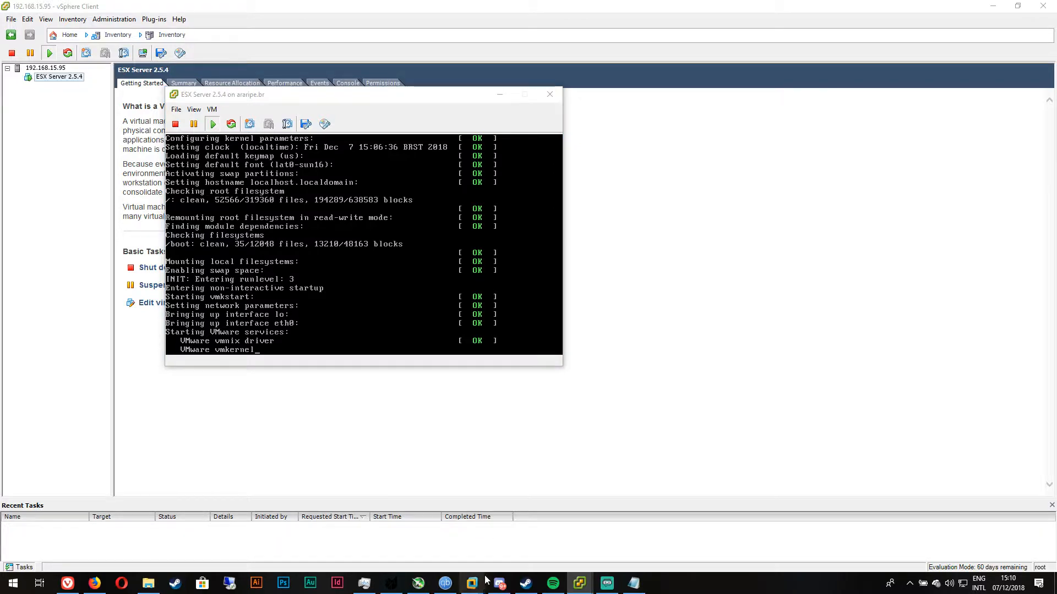
Step: Switch to VMware Workstation, examine the ESX Server 2.5.2 i386 VM's hardware and general options, and close that VM's page
{"action": "mouse_move", "coordinate": [472, 582]}
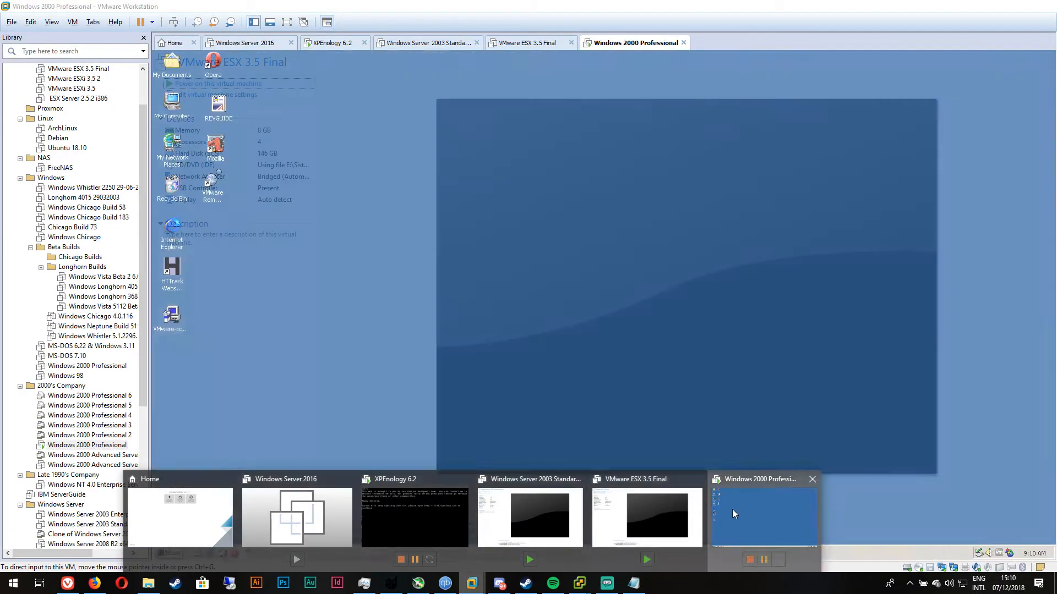
{"action": "left_click", "coordinate": [732, 514]}
{"action": "scroll", "coordinate": [81, 440], "scroll_direction": "down", "scroll_amount": 7}
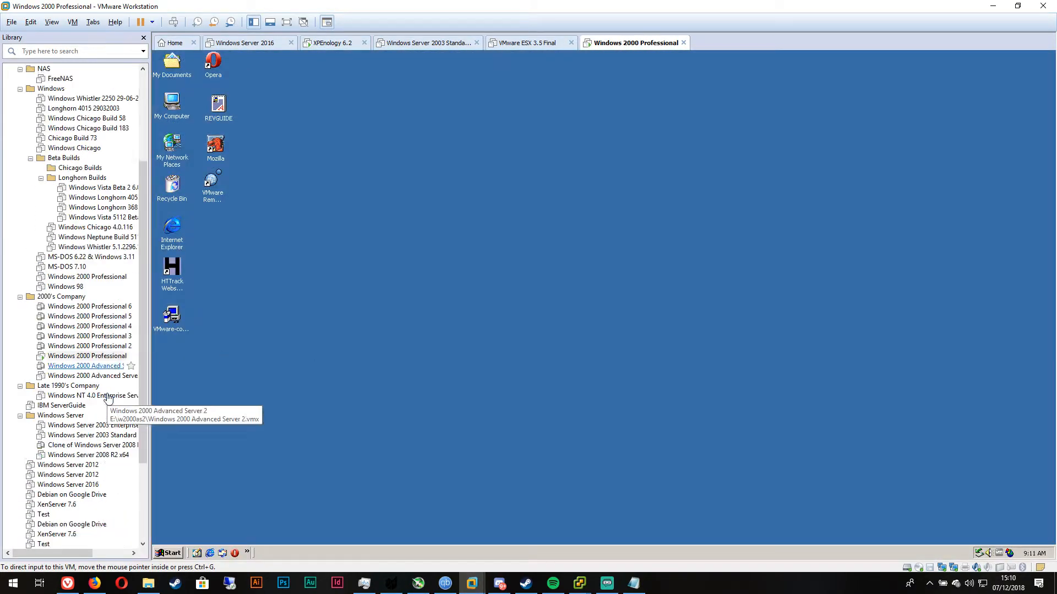
{"action": "scroll", "coordinate": [82, 452], "scroll_direction": "up", "scroll_amount": 9}
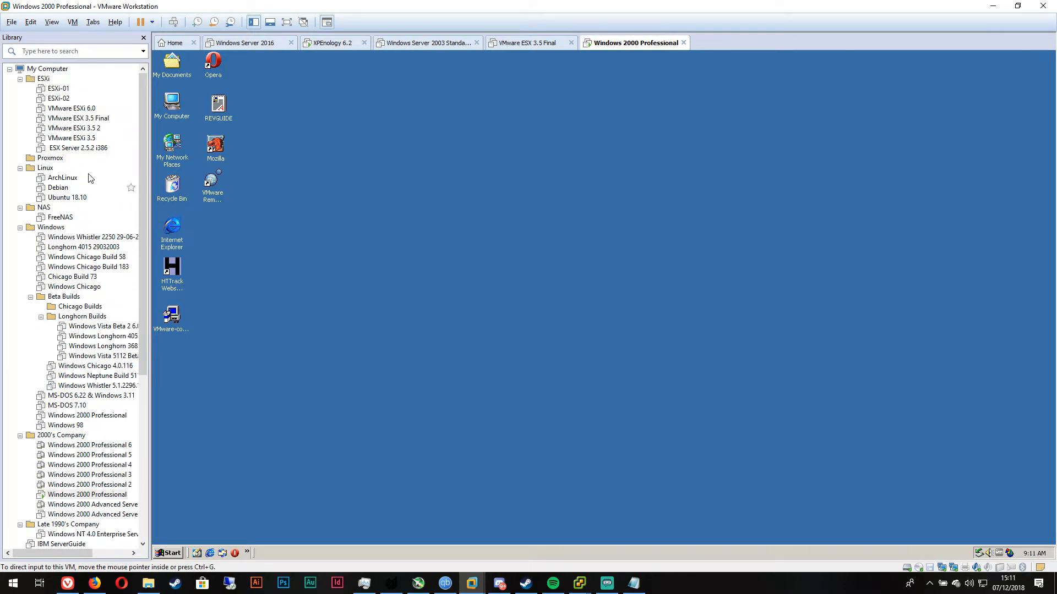
{"action": "left_click", "coordinate": [91, 149]}
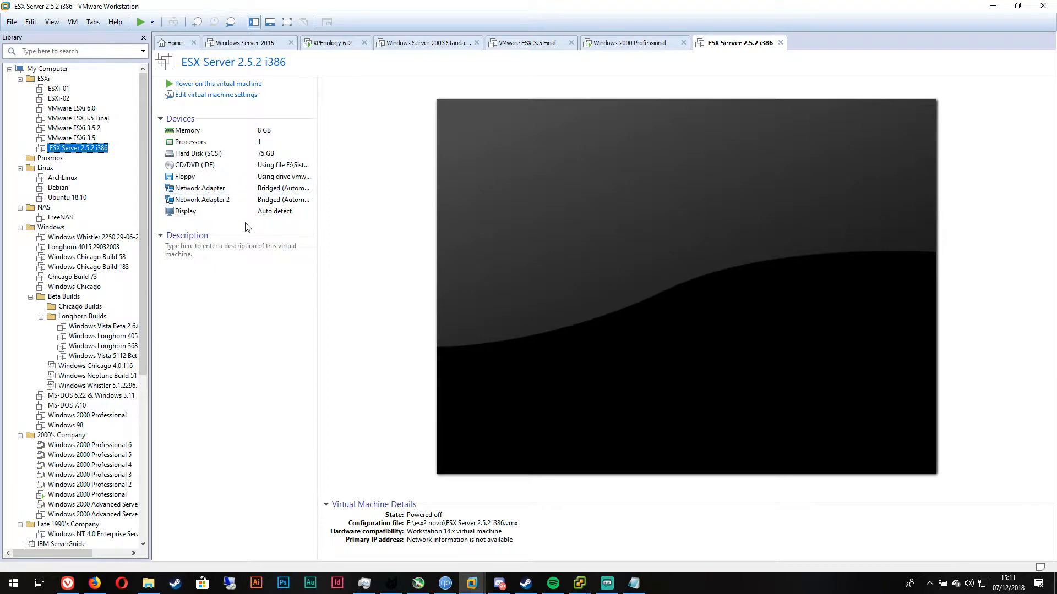
{"action": "left_click", "coordinate": [207, 98]}
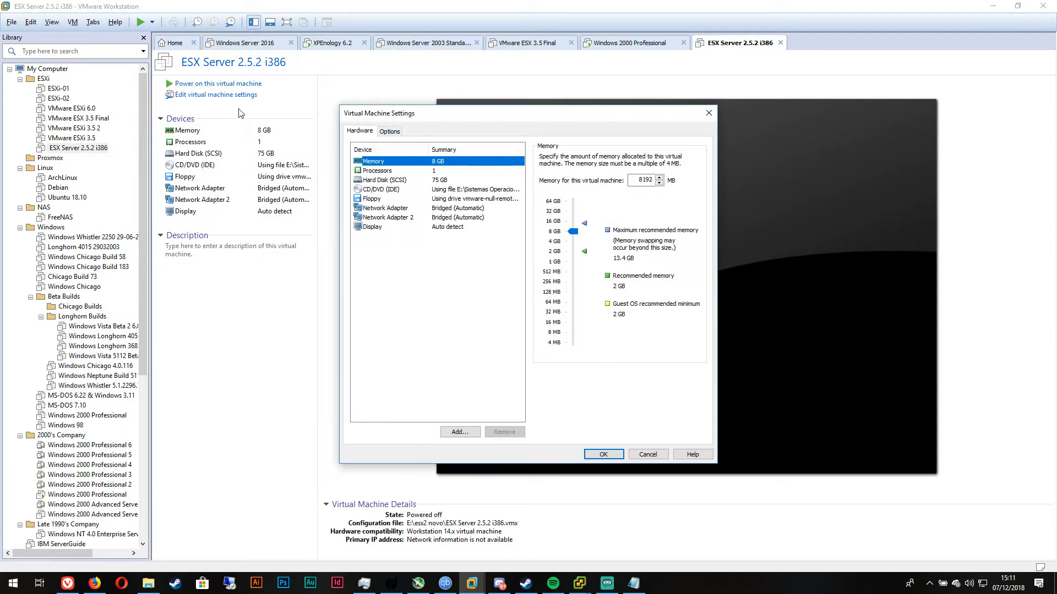
{"action": "left_click", "coordinate": [397, 131]}
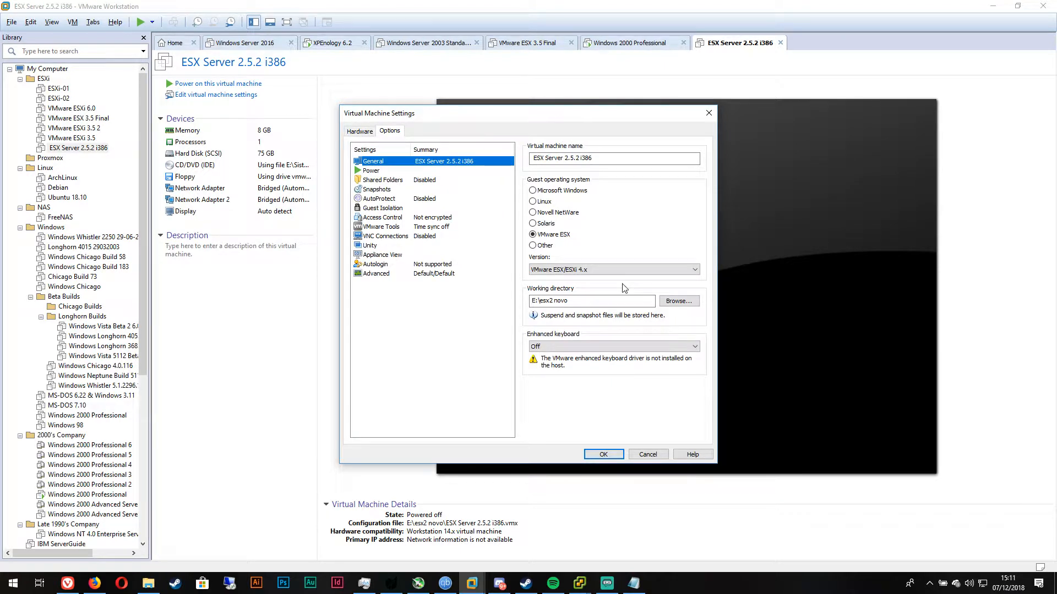
{"action": "left_click", "coordinate": [708, 113]}
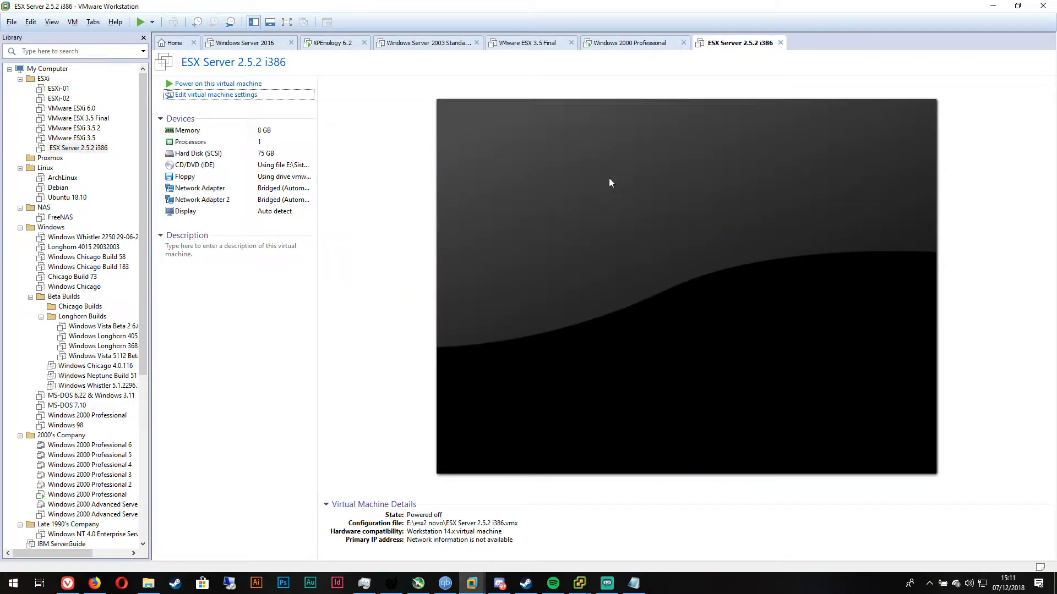
{"action": "left_click", "coordinate": [780, 44]}
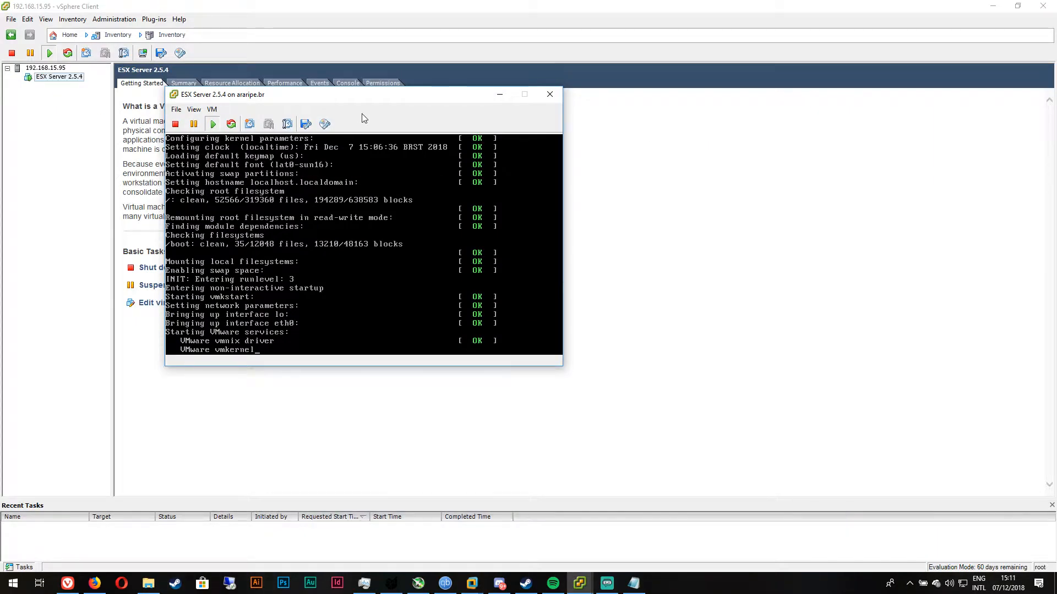
Step: Recheck the boot progress in the ESX Server 2.5.4 console and the IBM LUN's status in the Synology iSCSI Manager
{"action": "left_click_drag", "start_coordinate": [363, 94], "coordinate": [631, 26]}
{"action": "left_click", "coordinate": [635, 211]}
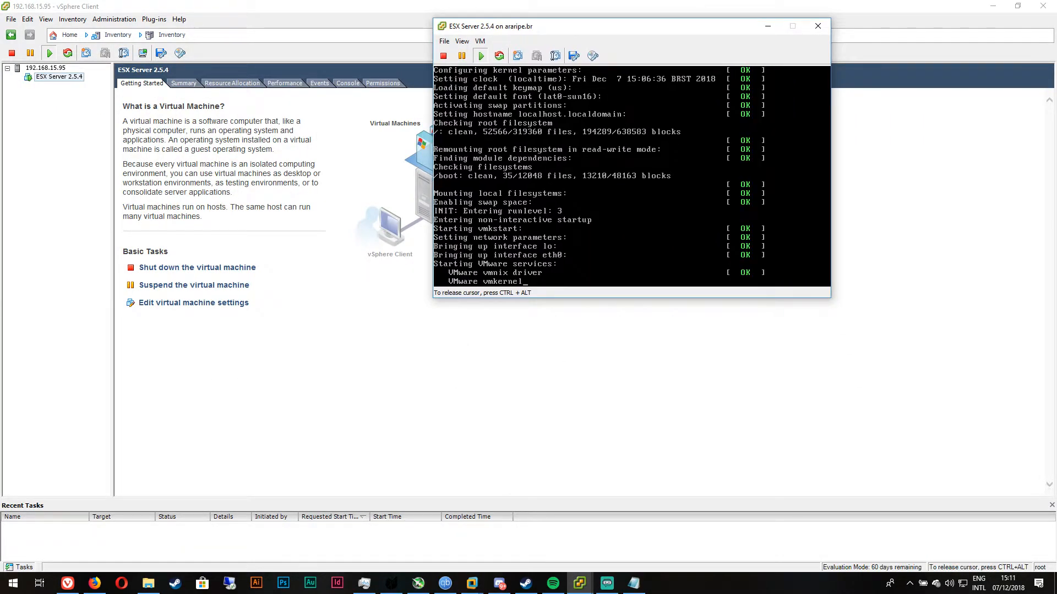
{"action": "key", "text": "ctrl+alt"}
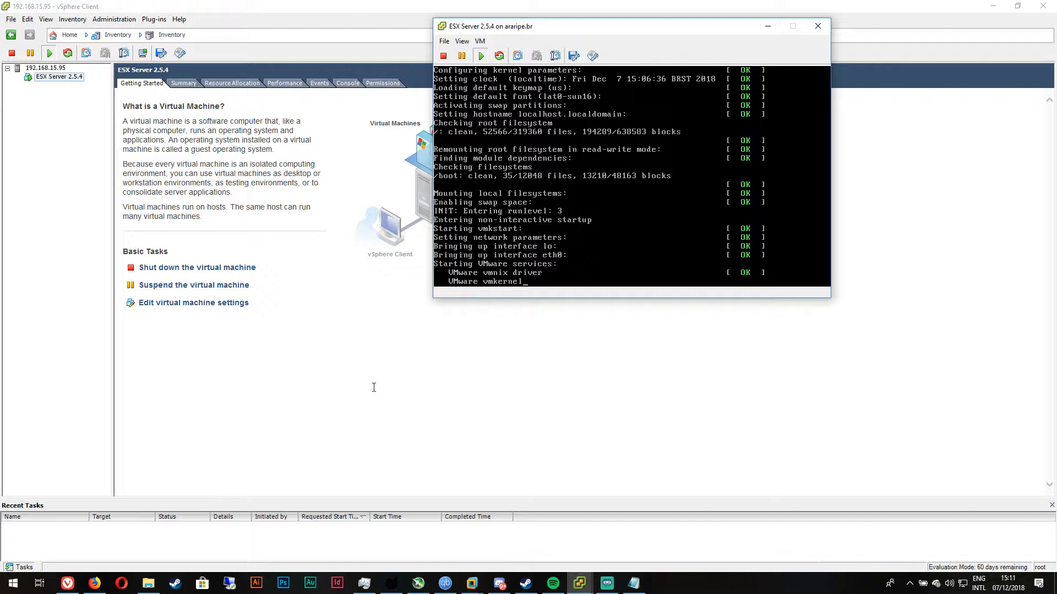
{"action": "left_click_drag", "start_coordinate": [577, 31], "coordinate": [535, 95]}
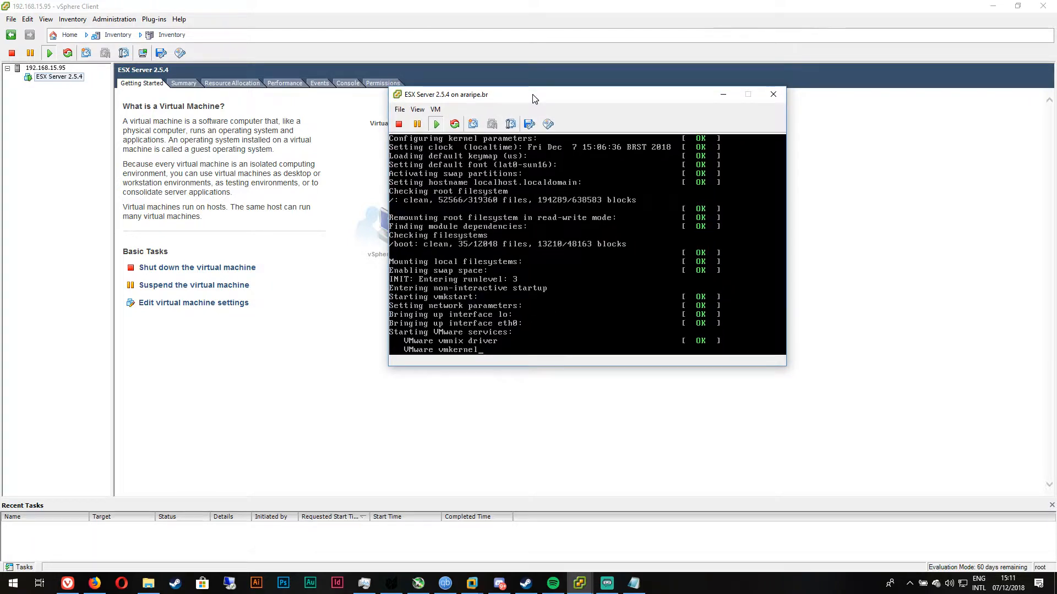
{"action": "left_click", "coordinate": [68, 583]}
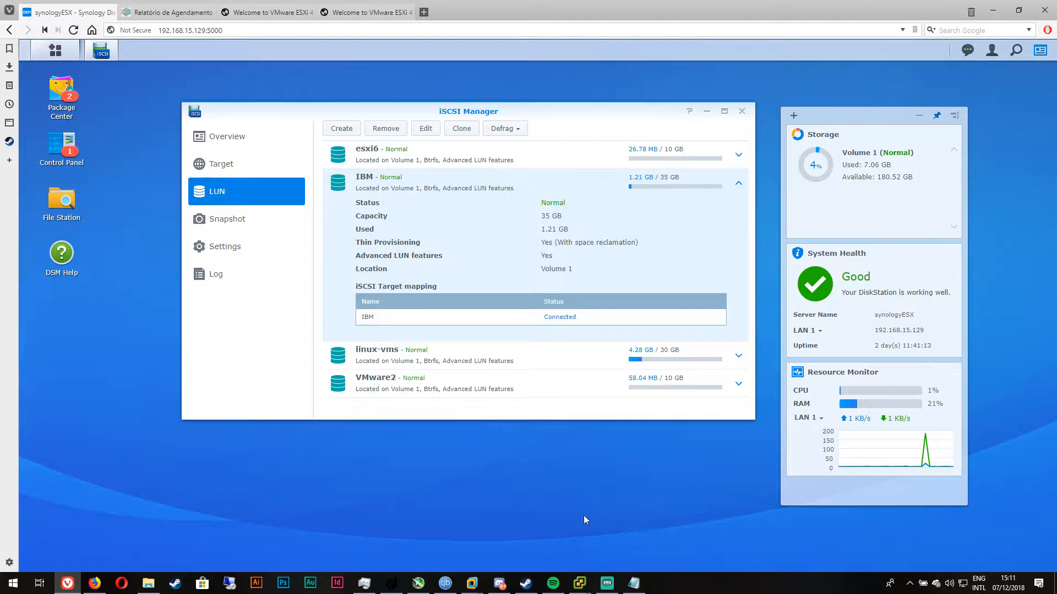
Step: Power off the ESX Server 2.5.4 VM from its console and check the power-off task in the vSphere Client
{"action": "left_click", "coordinate": [625, 534]}
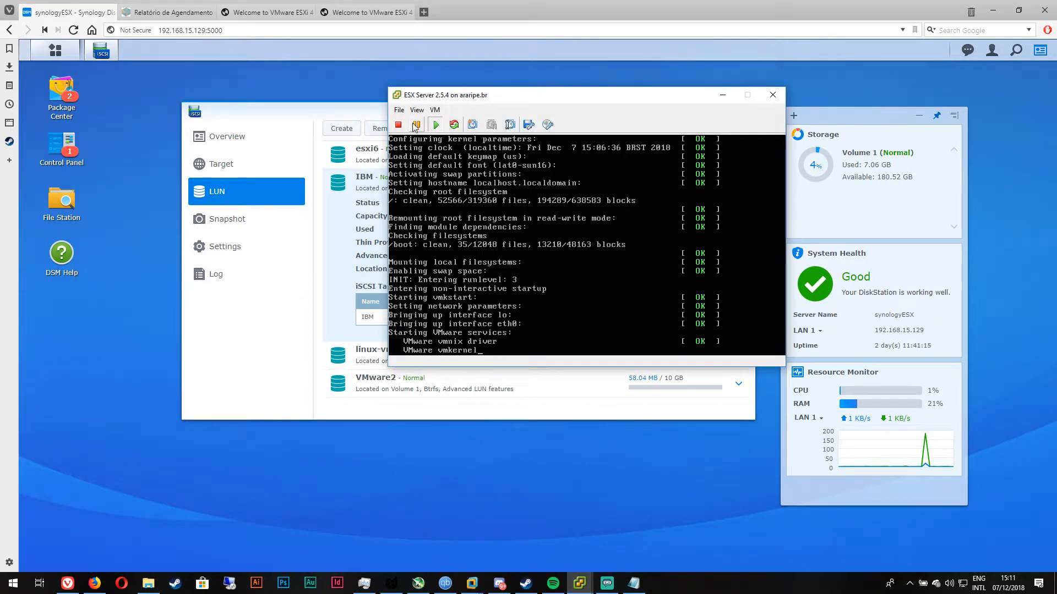
{"action": "left_click", "coordinate": [435, 109]}
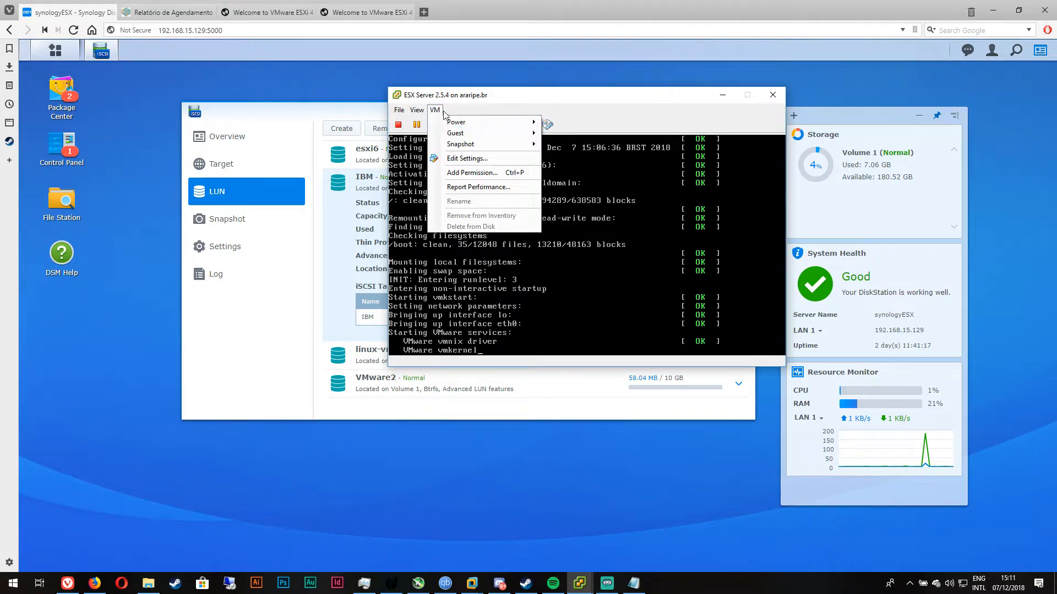
{"action": "mouse_move", "coordinate": [498, 122]}
{"action": "left_click", "coordinate": [565, 137]}
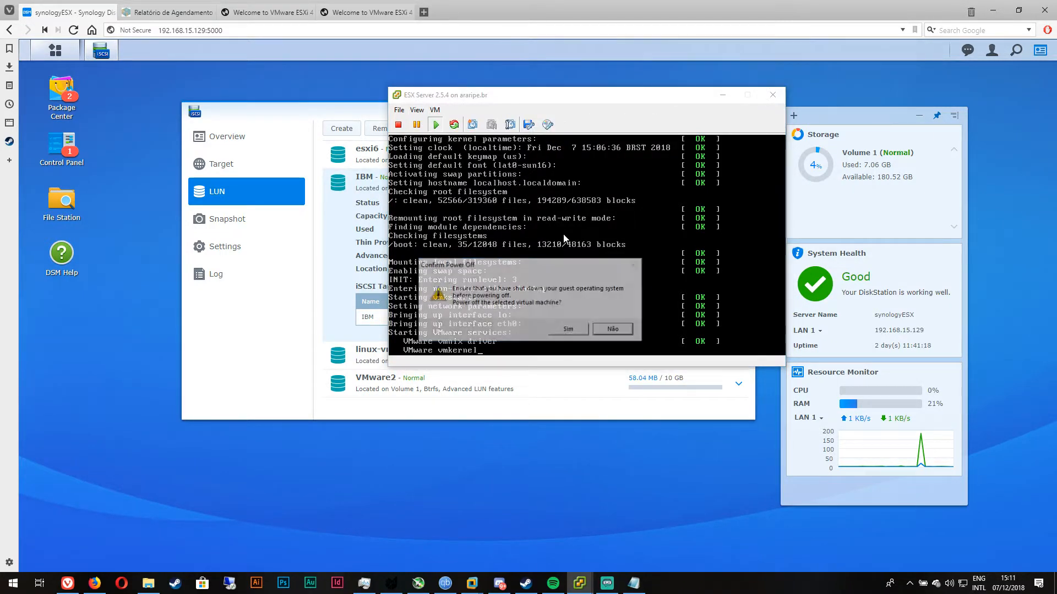
{"action": "left_click", "coordinate": [552, 330]}
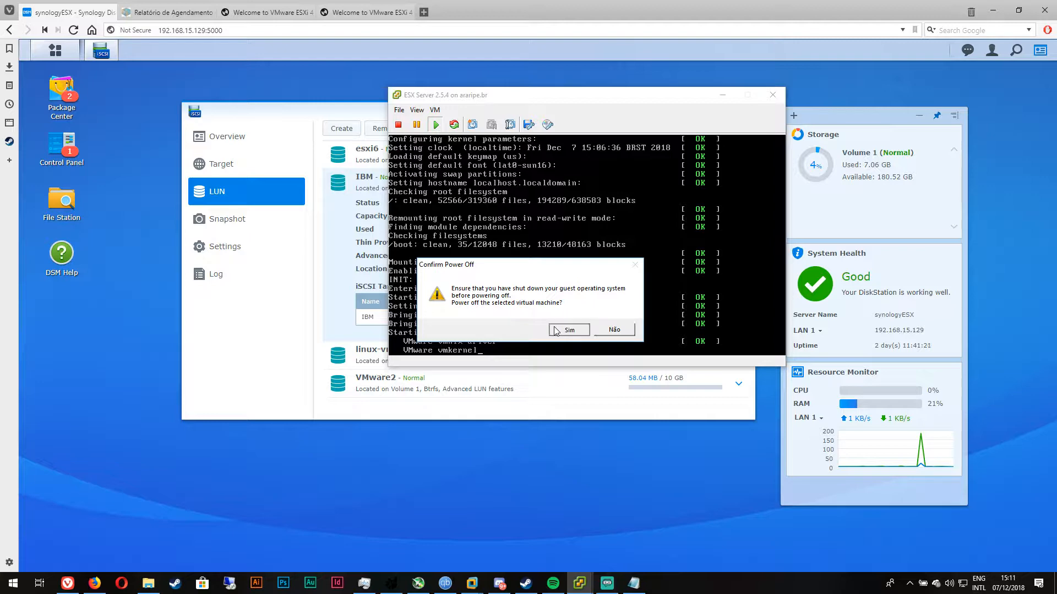
{"action": "left_click", "coordinate": [552, 535]}
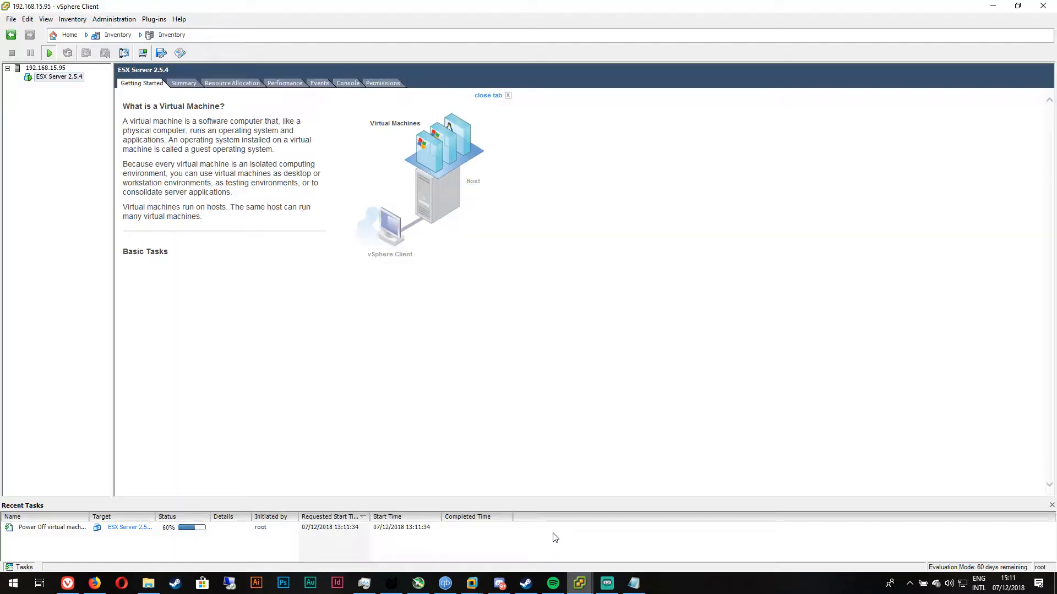
{"action": "left_click", "coordinate": [581, 582]}
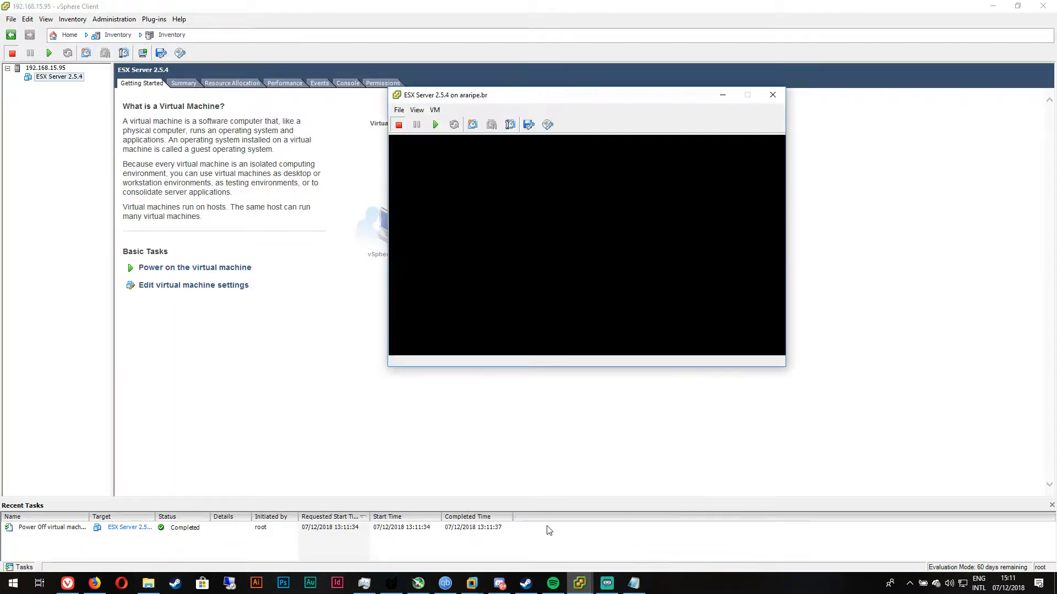
{"action": "left_click", "coordinate": [546, 531]}
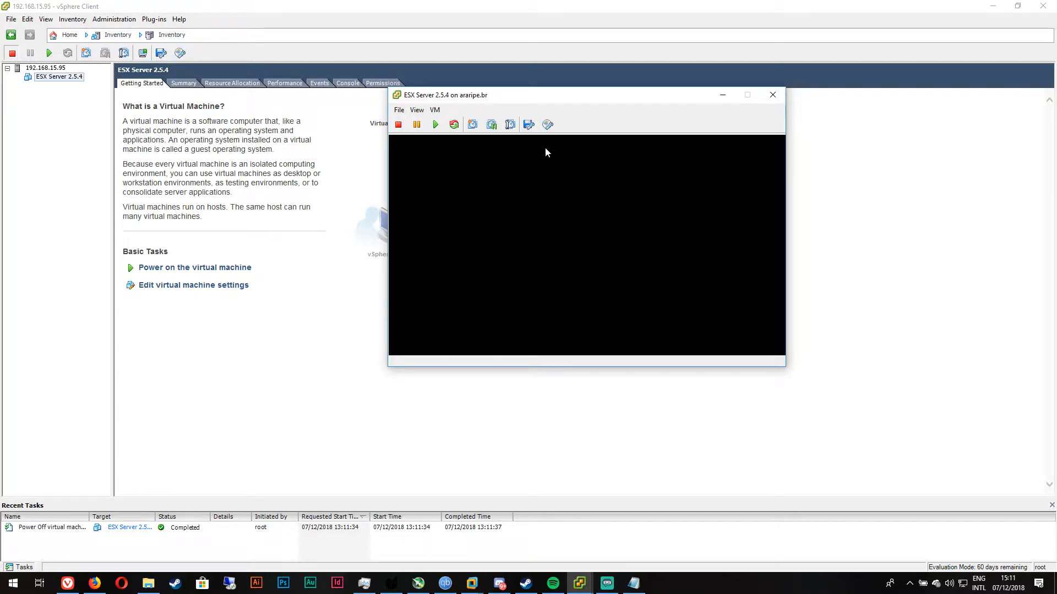
Step: Close the VM console and set the ESX Server 2.5.4 VM's guest operating system version to Other Linux (32-bit)
{"action": "left_click", "coordinate": [773, 94]}
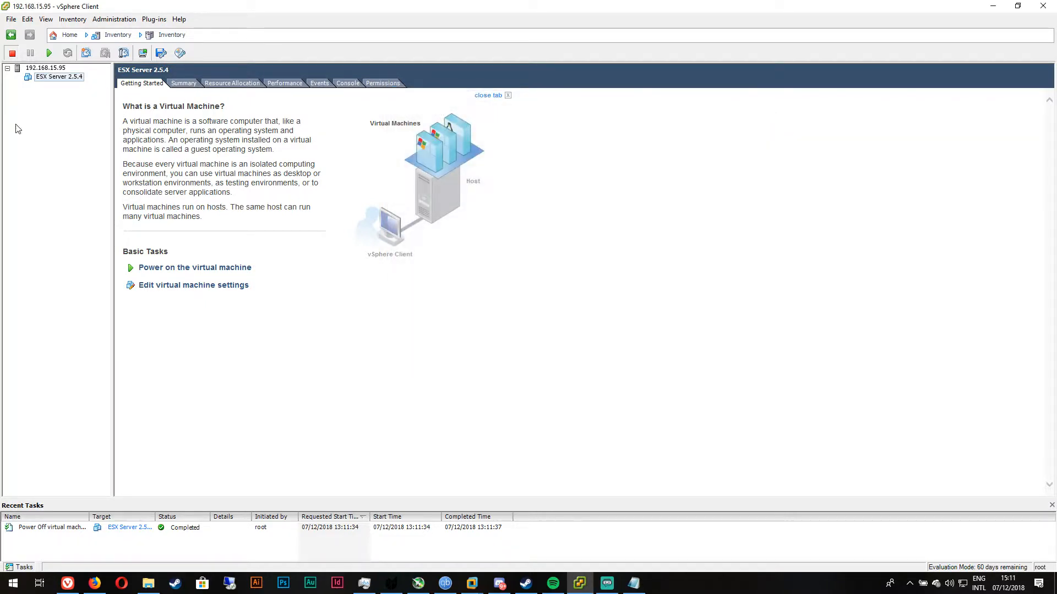
{"action": "right_click", "coordinate": [46, 78]}
{"action": "left_click", "coordinate": [116, 141]}
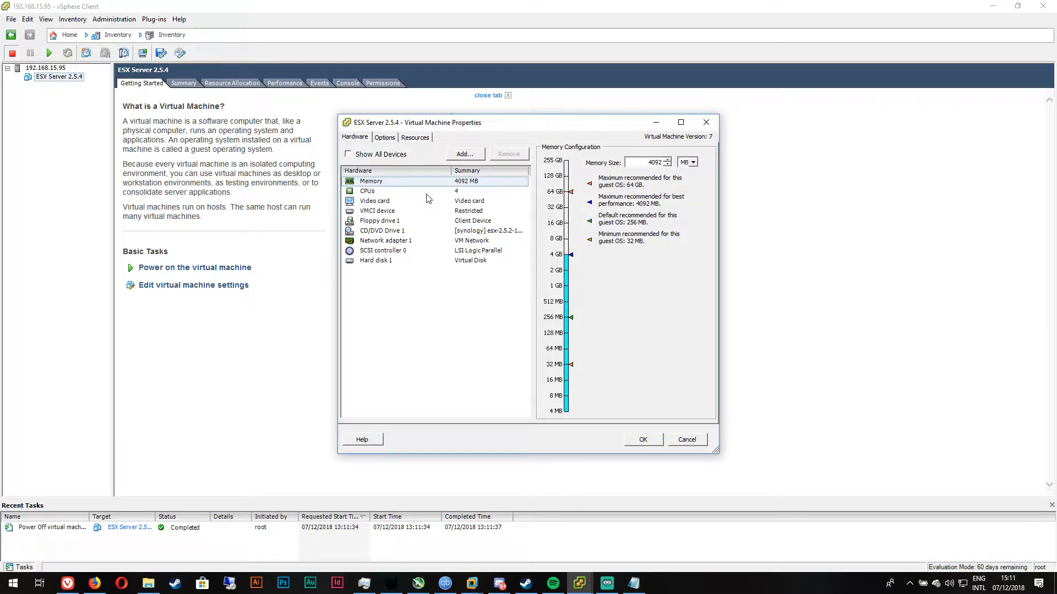
{"action": "left_click", "coordinate": [385, 138]}
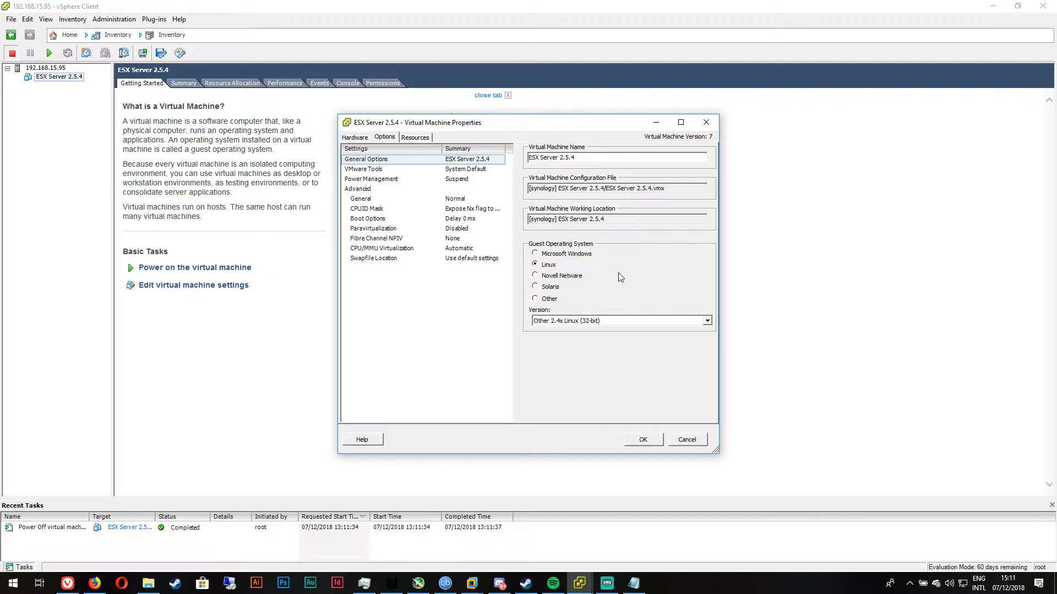
{"action": "left_click", "coordinate": [552, 298]}
{"action": "left_click", "coordinate": [596, 322]}
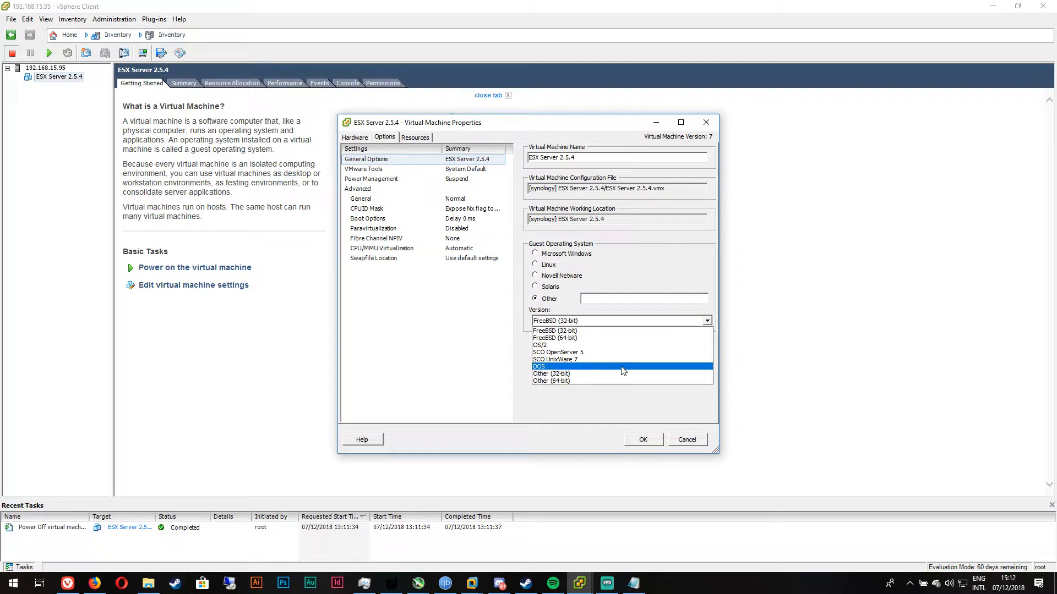
{"action": "left_click", "coordinate": [552, 264]}
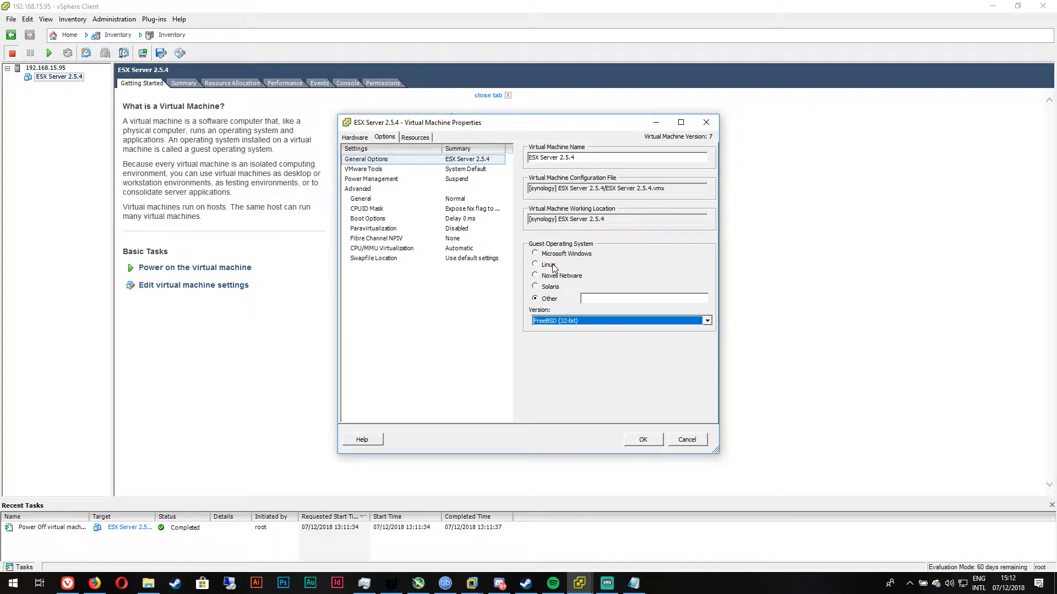
{"action": "left_click", "coordinate": [607, 322]}
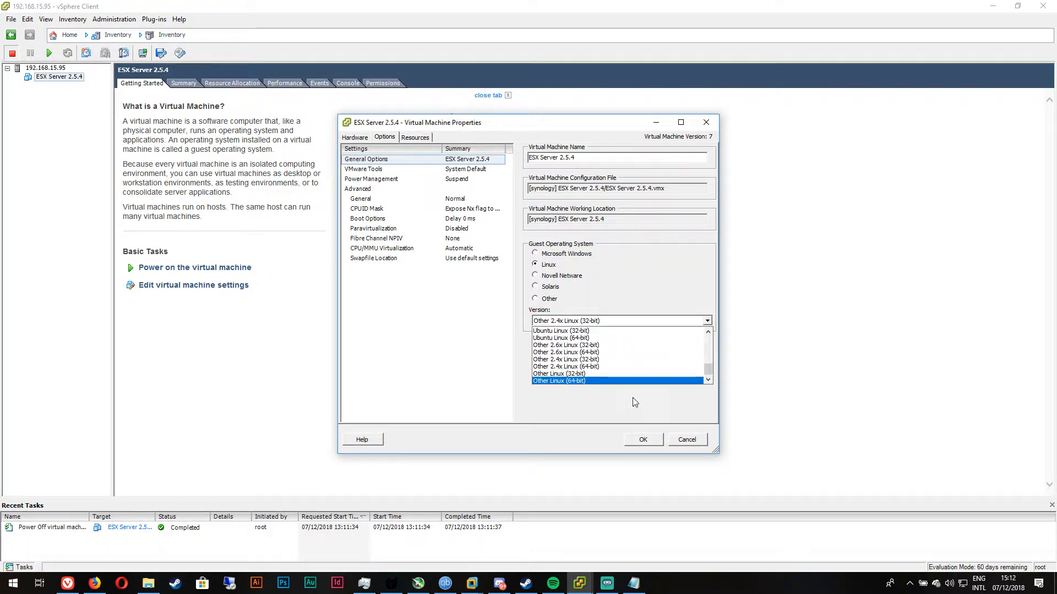
{"action": "left_click", "coordinate": [585, 373]}
{"action": "left_click", "coordinate": [567, 322]}
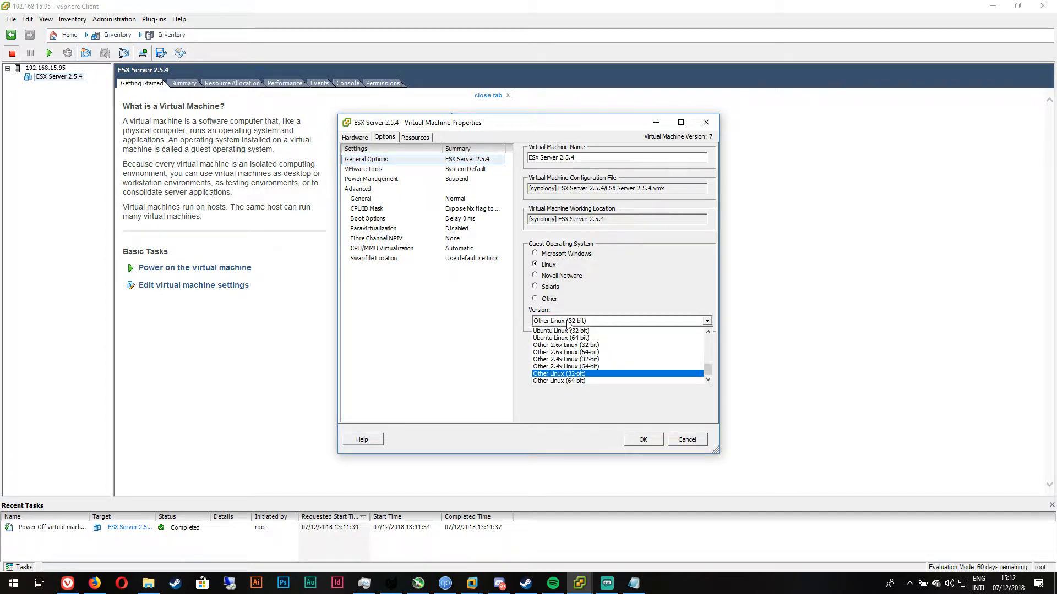
{"action": "left_click", "coordinate": [552, 374]}
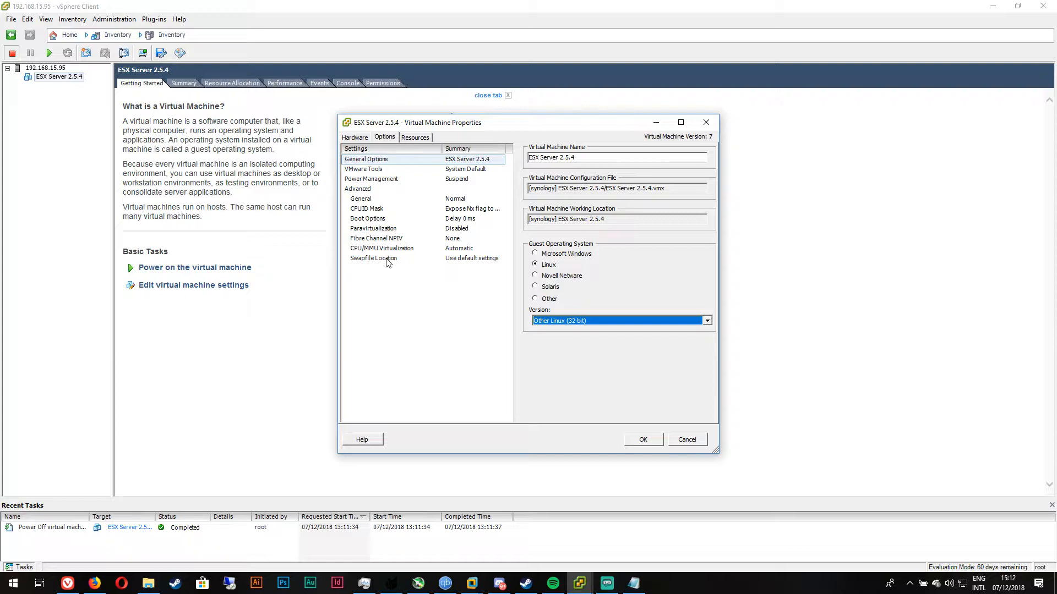
Step: Enable VMI paravirtualization support for the ESX Server 2.5.4 VM and apply the settings
{"action": "left_click", "coordinate": [415, 229]}
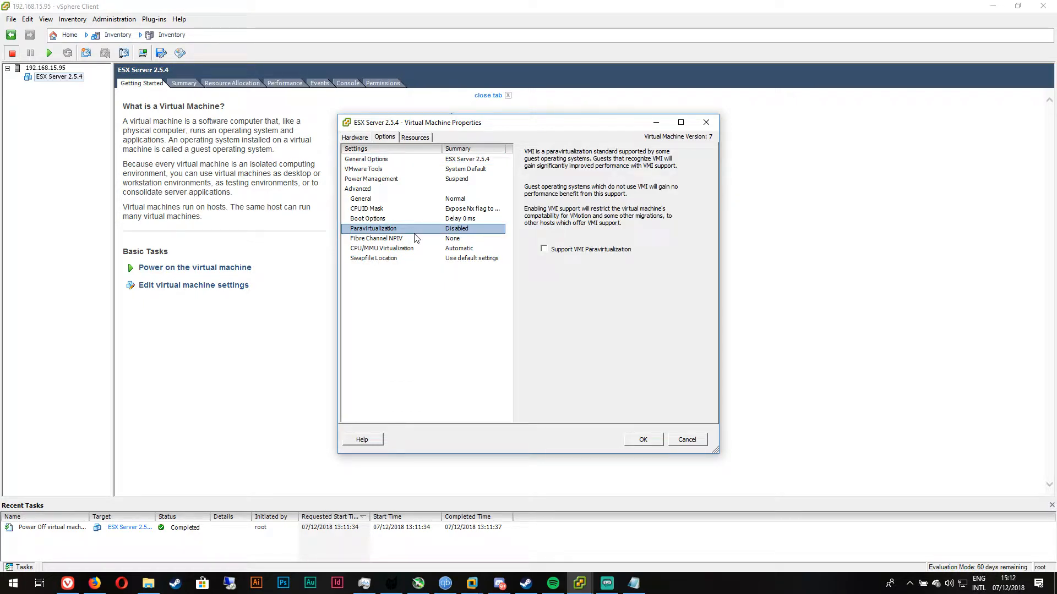
{"action": "left_click", "coordinate": [563, 249]}
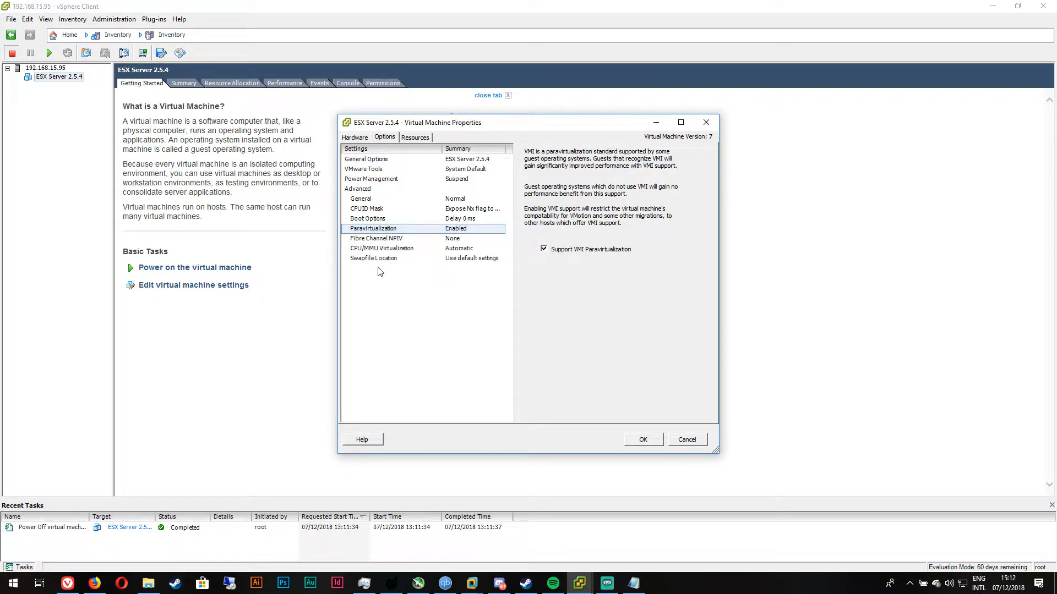
{"action": "left_click", "coordinate": [640, 439]}
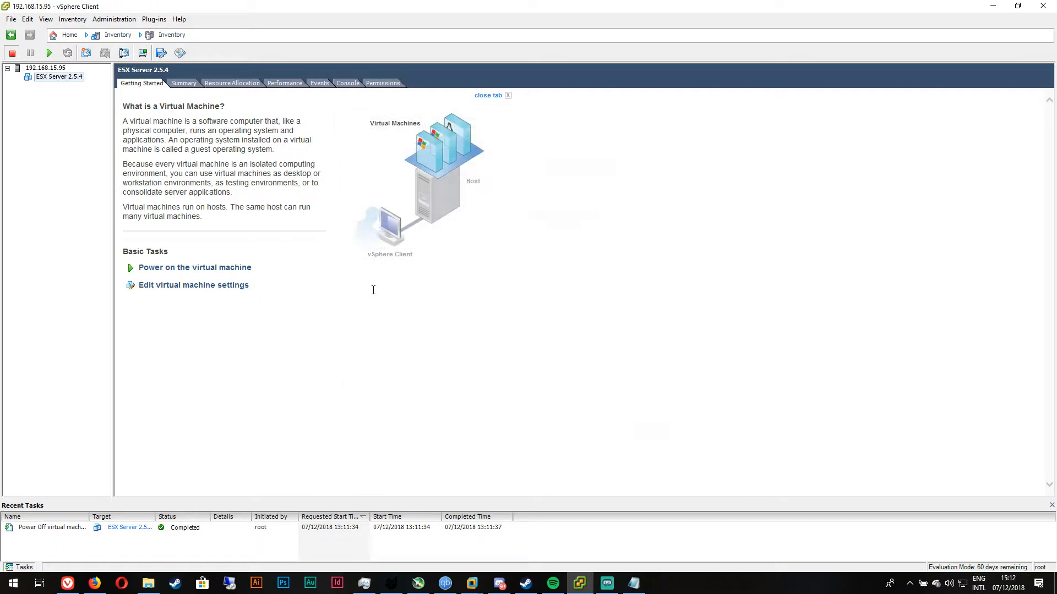
Step: Power on the ESX Server 2.5.4 VM from its console and start the default boot entry
{"action": "right_click", "coordinate": [60, 77]}
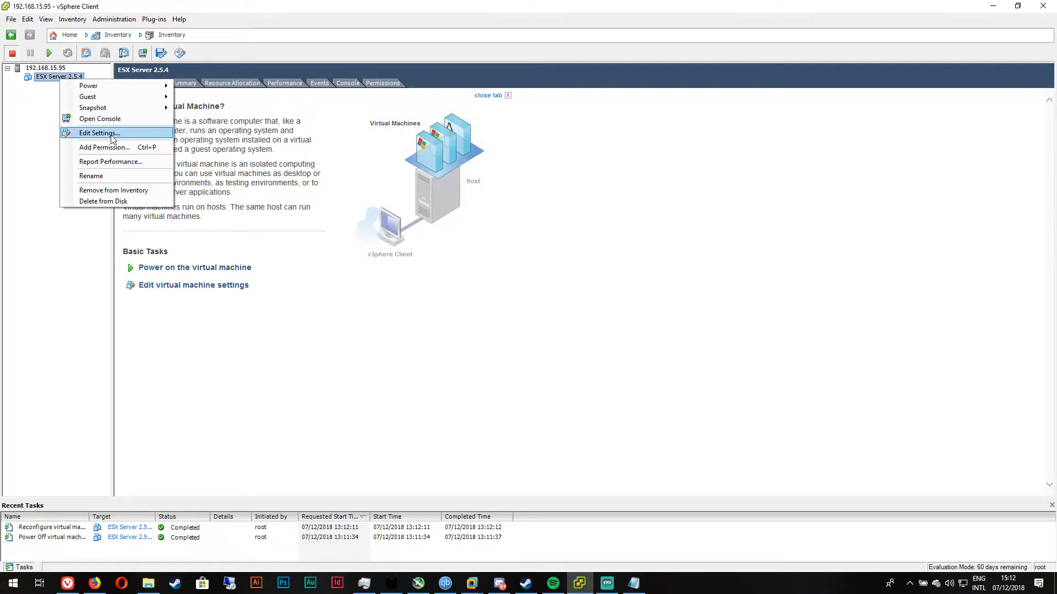
{"action": "left_click", "coordinate": [100, 119]}
{"action": "left_click_drag", "start_coordinate": [264, 122], "coordinate": [633, 195]}
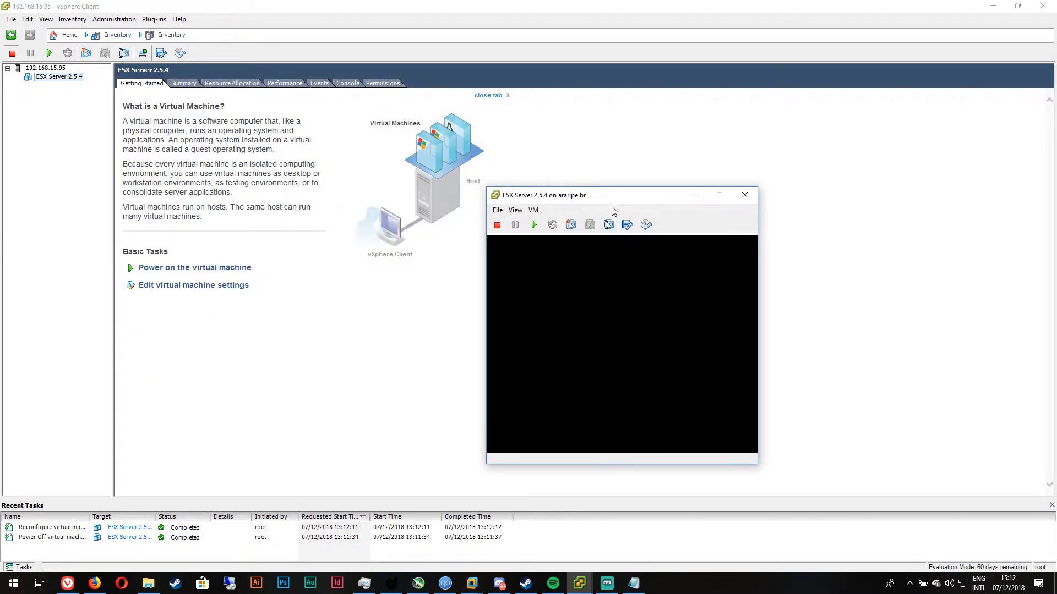
{"action": "left_click", "coordinate": [537, 223]}
{"action": "left_click_drag", "start_coordinate": [580, 195], "coordinate": [557, 161]}
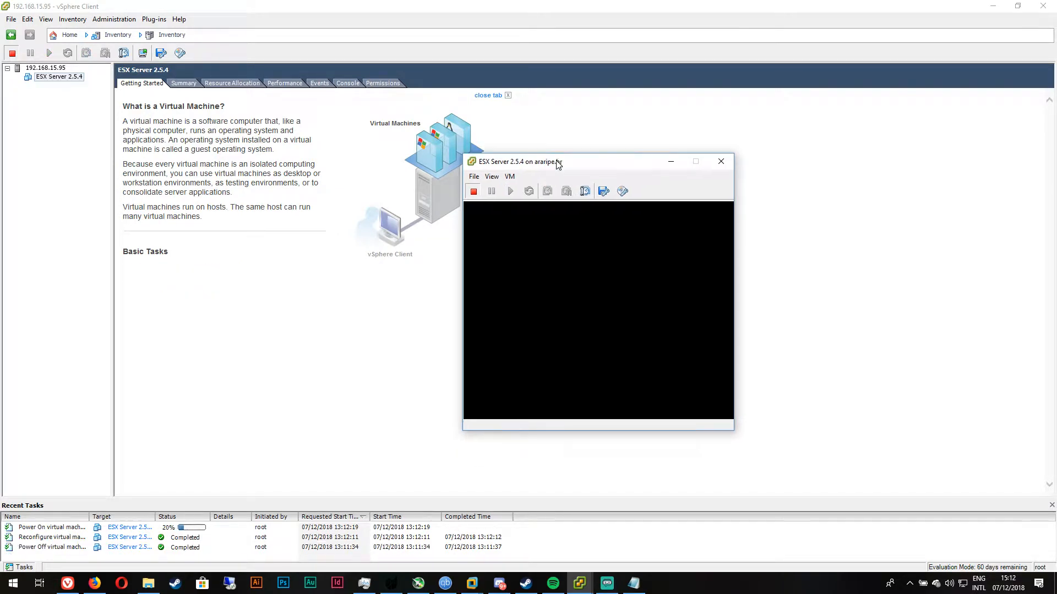
{"action": "left_click", "coordinate": [527, 275]}
{"action": "key", "text": "Return"}
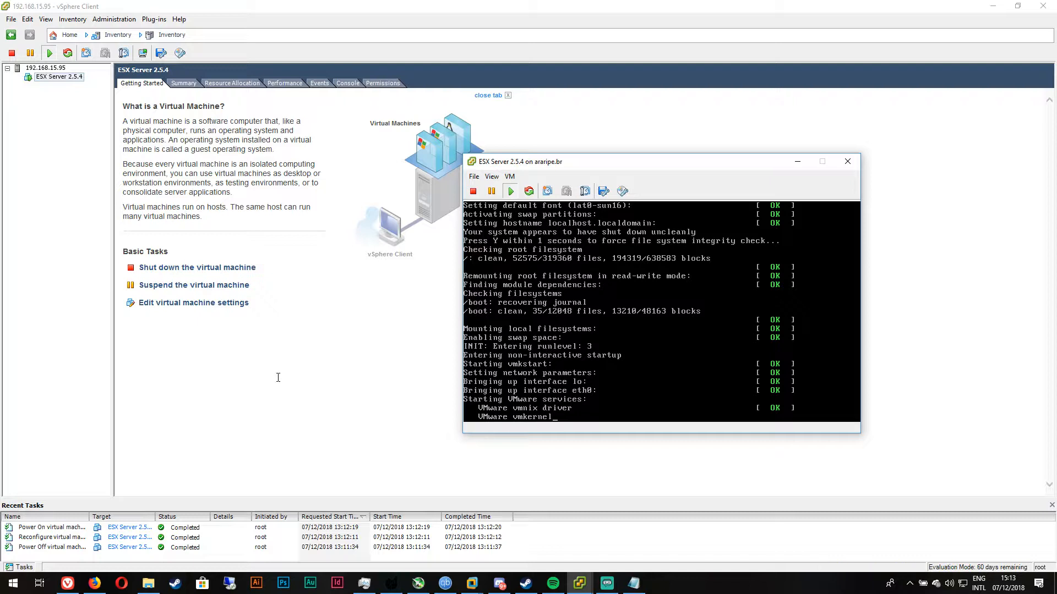
Step: Check the IBM LUN in the Synology iSCSI Manager, and bring the ESX Server 2.5.4 console over it to watch the vmkernel startup
{"action": "left_click", "coordinate": [67, 582]}
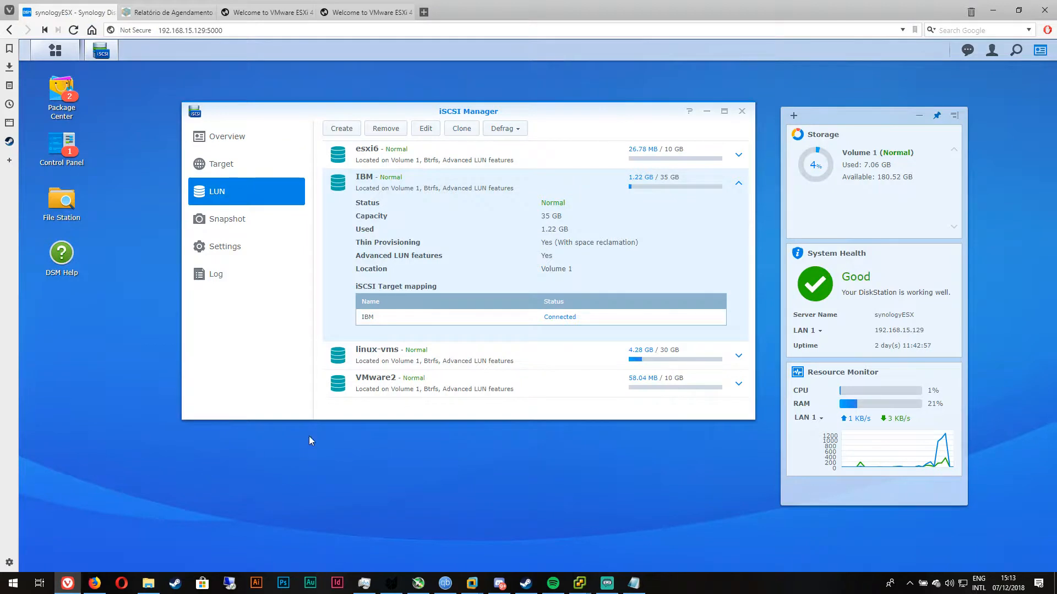
{"action": "left_click", "coordinate": [605, 539]}
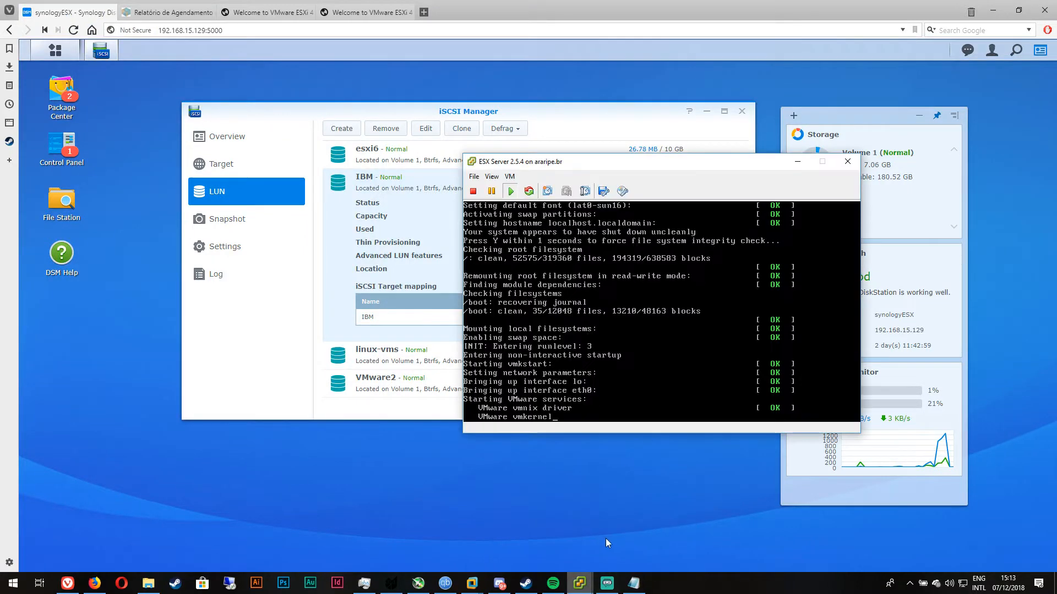
{"action": "left_click_drag", "start_coordinate": [641, 158], "coordinate": [518, 147]}
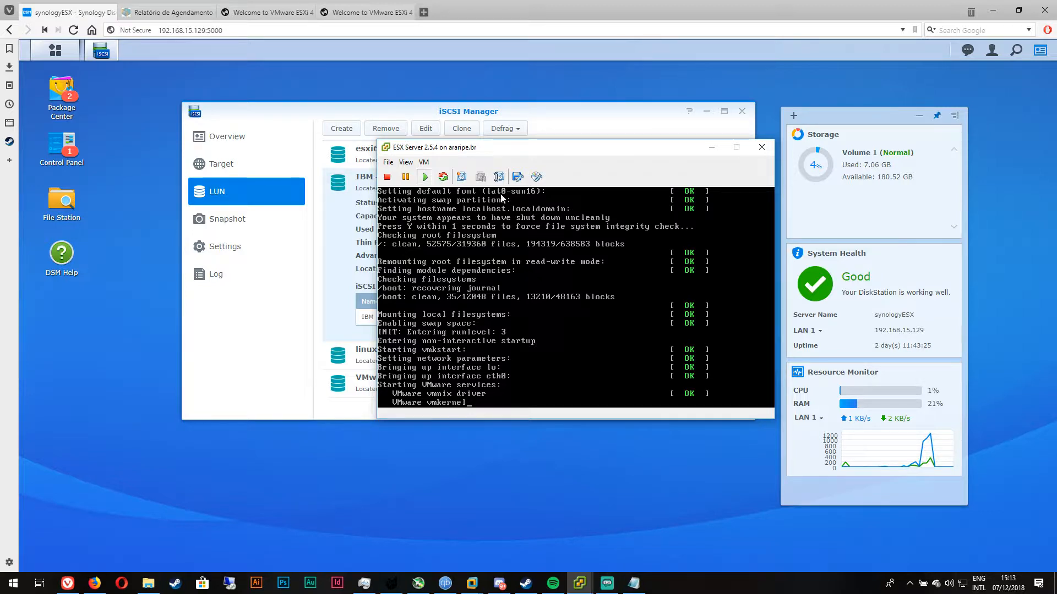
{"action": "left_click_drag", "start_coordinate": [531, 153], "coordinate": [526, 152]}
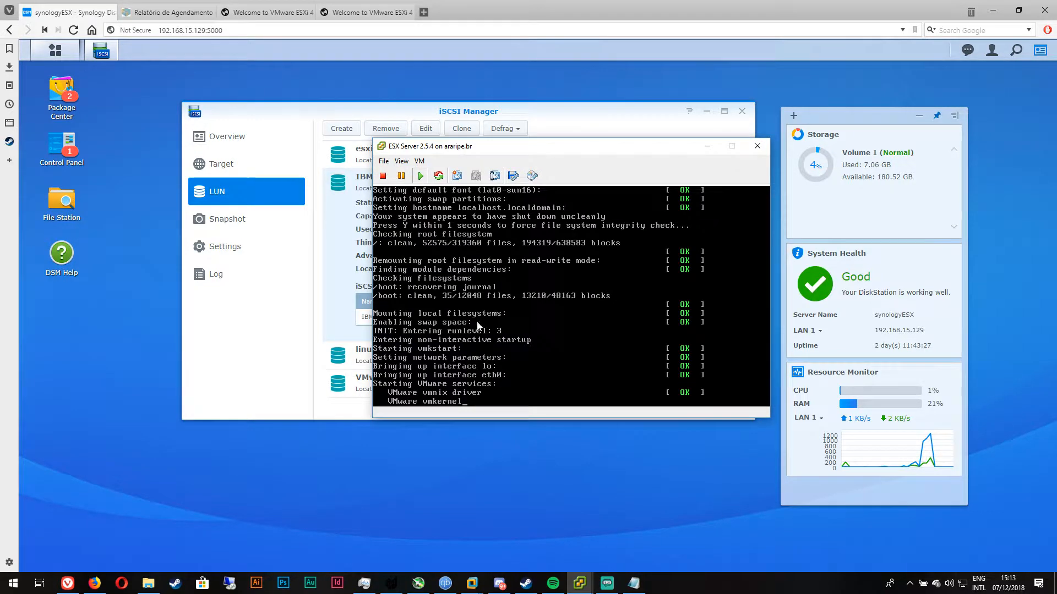
Step: Examine the running ESX Server 2.5.4 VM's boot, CPUID mask, paravirtualization, Fibre Channel NPIV, CPU/MMU virtualization and swapfile options
{"action": "left_click", "coordinate": [400, 162]}
{"action": "left_click", "coordinate": [400, 161]}
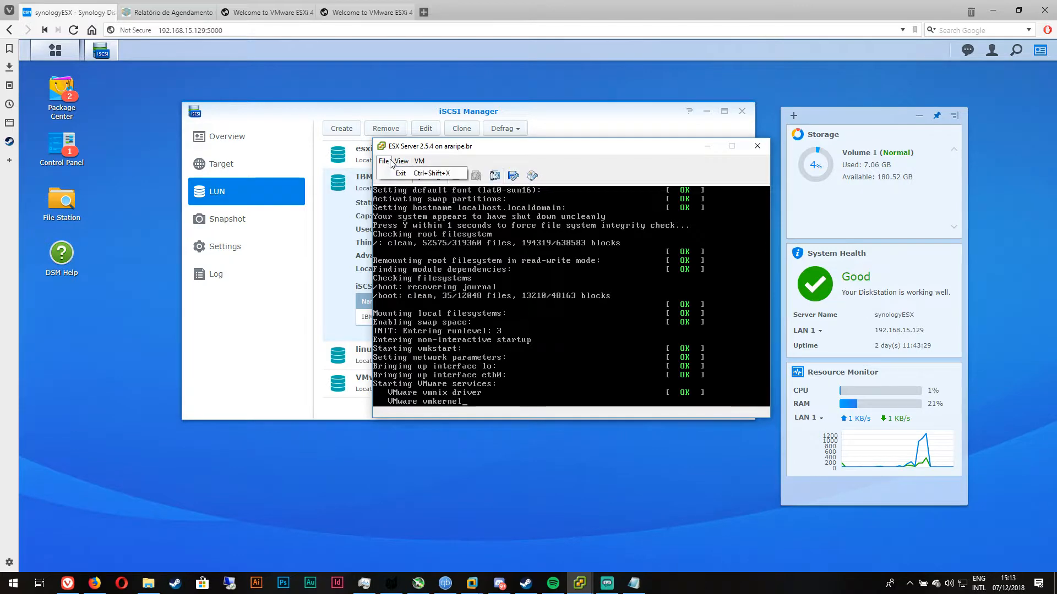
{"action": "left_click", "coordinate": [419, 161]}
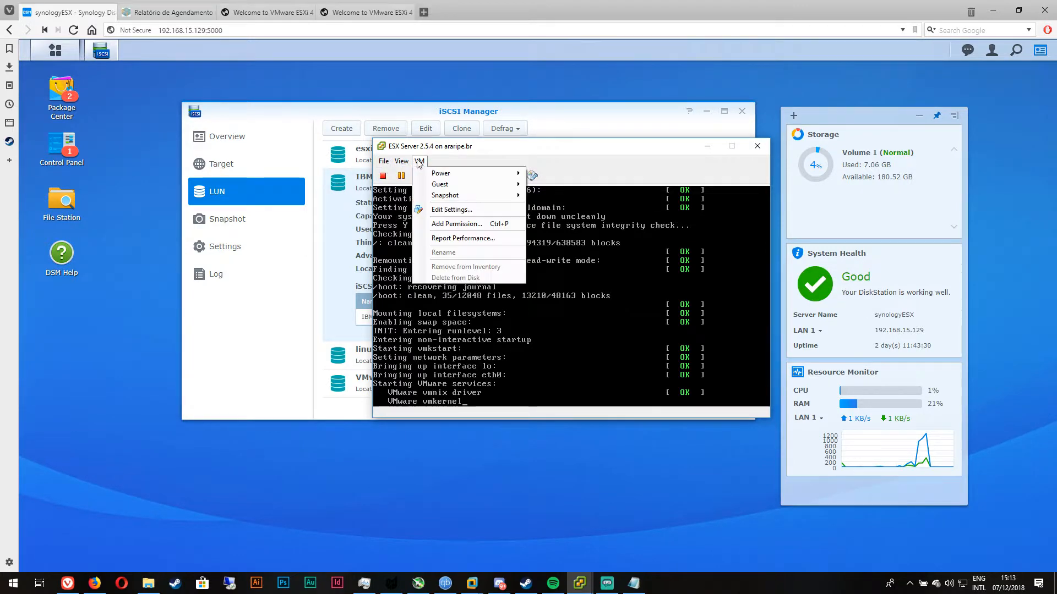
{"action": "left_click", "coordinate": [451, 209]}
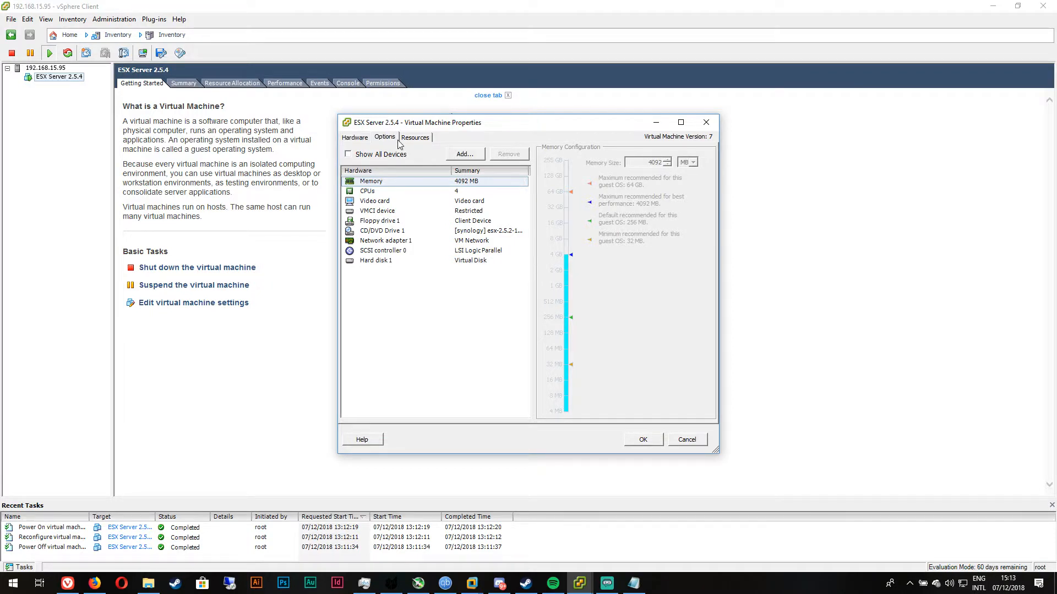
{"action": "left_click", "coordinate": [394, 141]}
{"action": "left_click", "coordinate": [459, 219]}
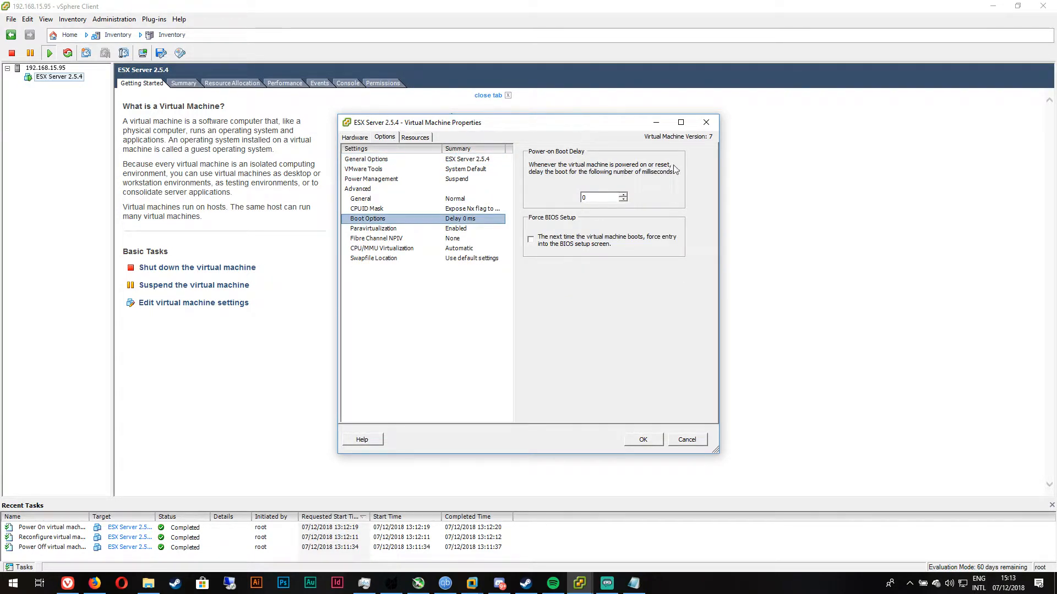
{"action": "key", "text": "Up"}
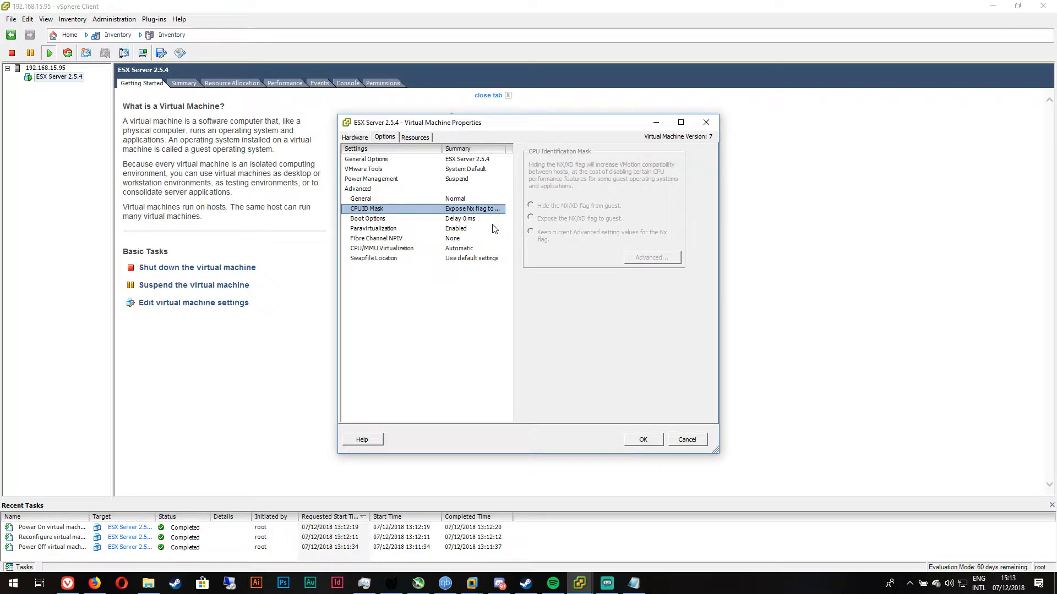
{"action": "left_click", "coordinate": [462, 229]}
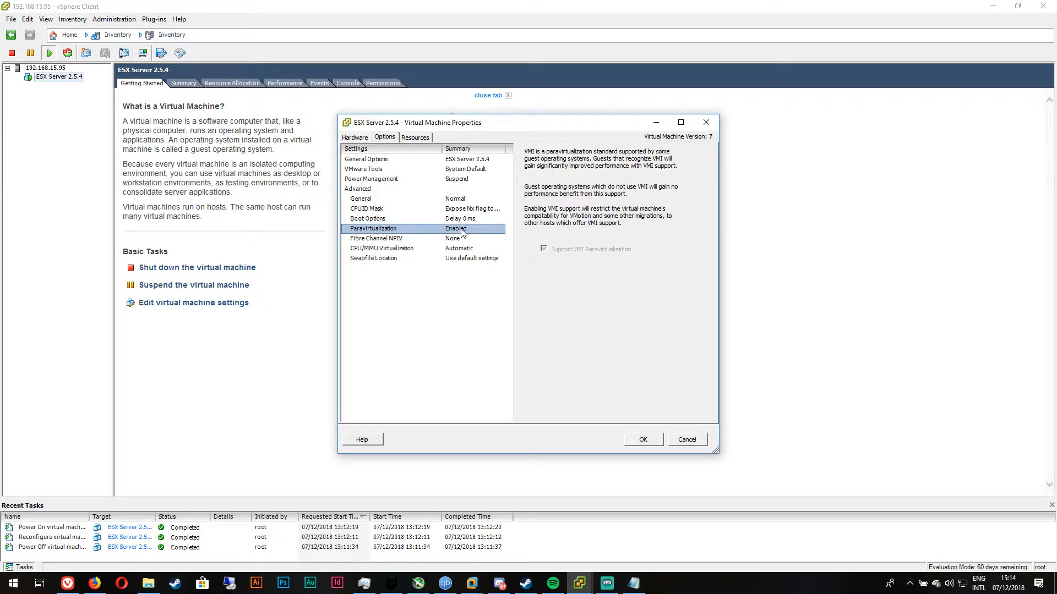
{"action": "left_click", "coordinate": [465, 239]}
{"action": "left_click", "coordinate": [468, 249]}
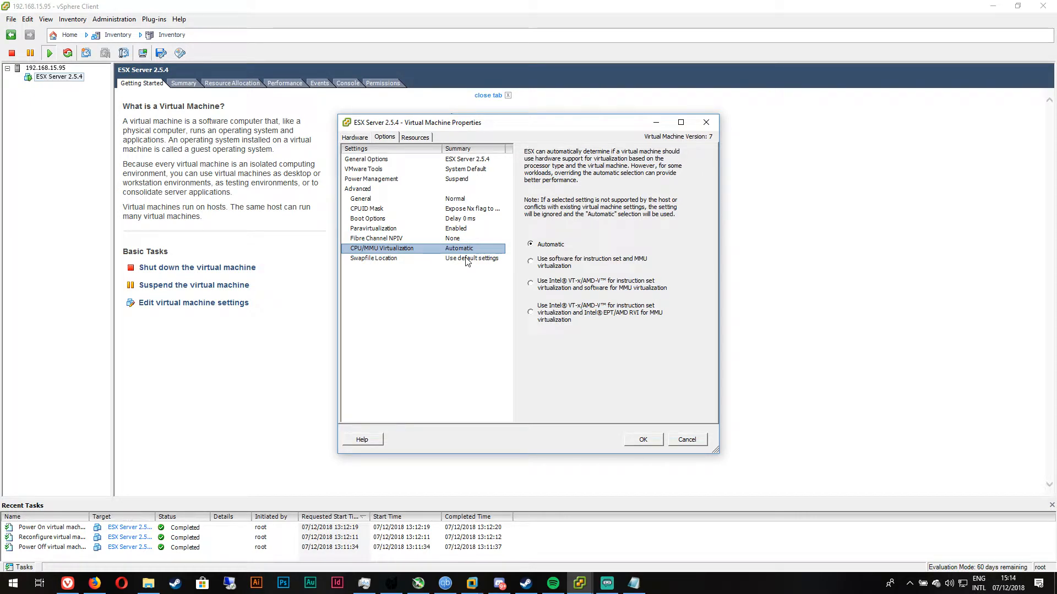
{"action": "left_click", "coordinate": [466, 258]}
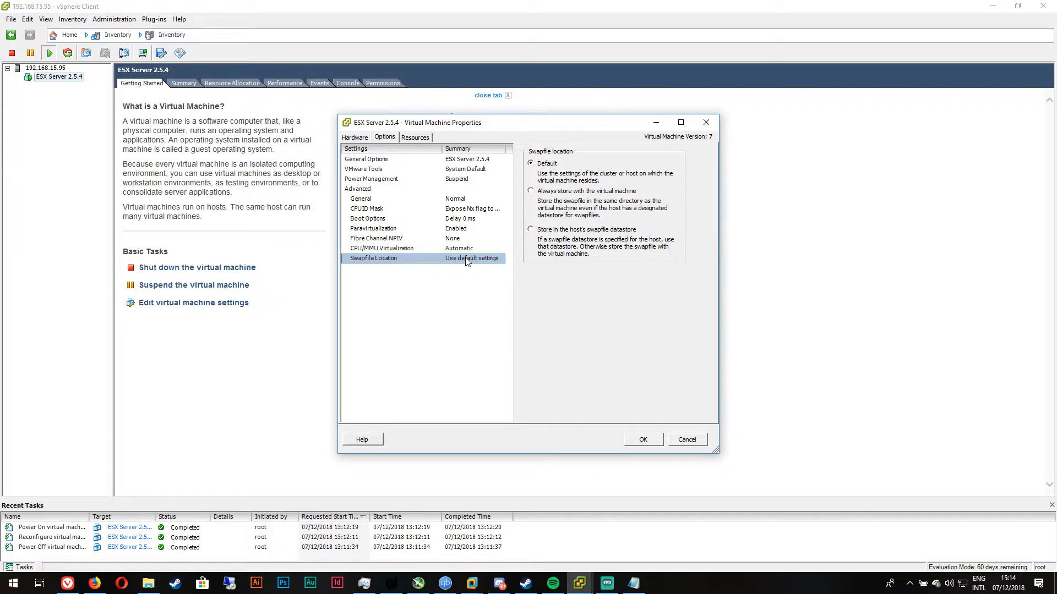
Step: Try the Internal and None hyperthreaded core sharing modes in the VM's advanced CPU resources, and return the mode to Any
{"action": "left_click", "coordinate": [416, 137]}
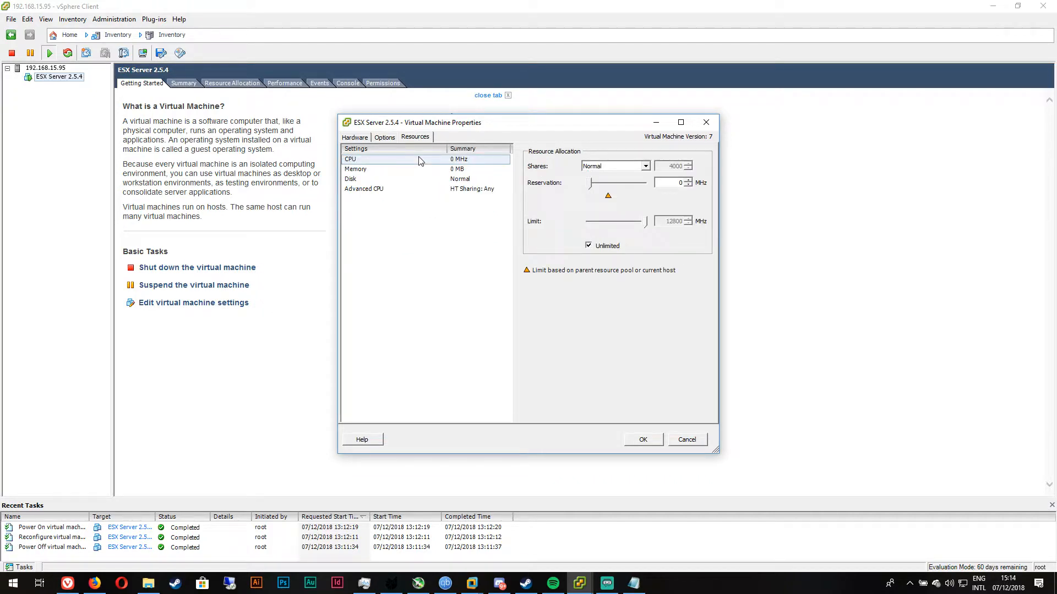
{"action": "left_click", "coordinate": [414, 179]}
{"action": "left_click", "coordinate": [419, 189]}
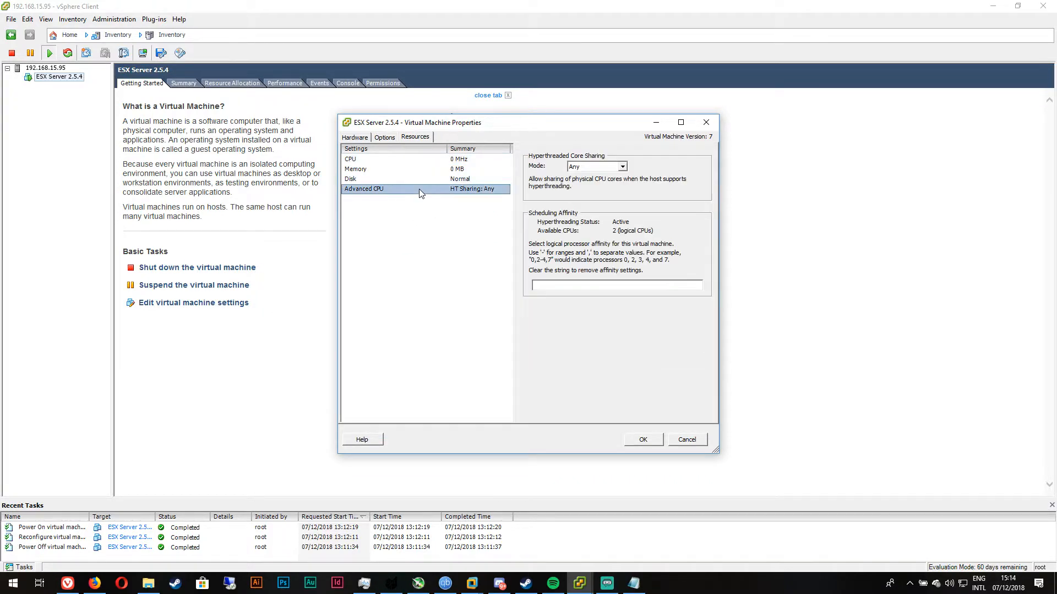
{"action": "left_click", "coordinate": [622, 167]}
{"action": "left_click", "coordinate": [641, 164]}
{"action": "left_click", "coordinate": [607, 166]}
{"action": "left_click", "coordinate": [541, 163]}
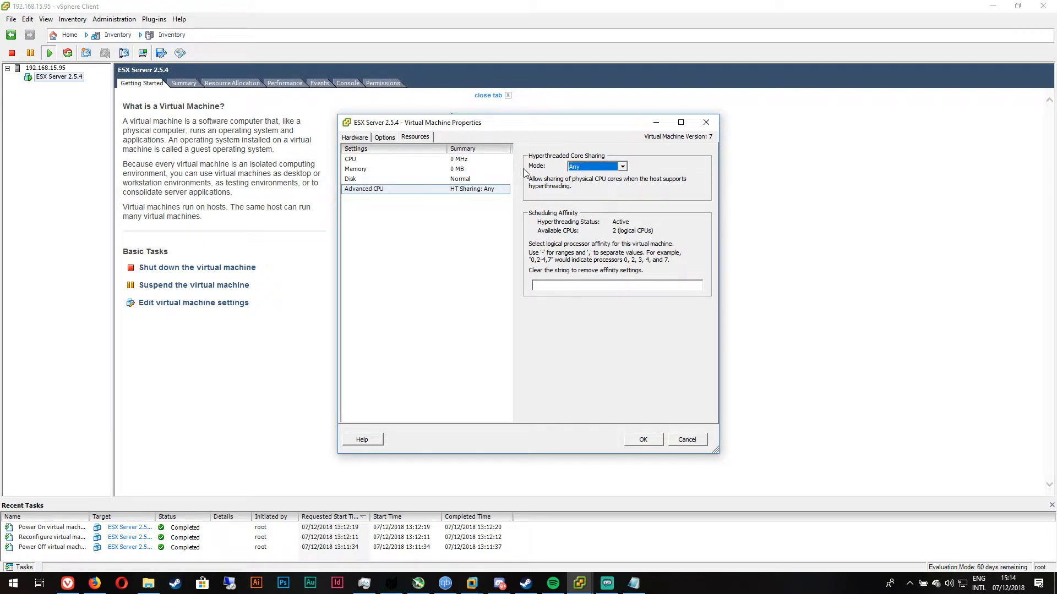
{"action": "left_click", "coordinate": [593, 167]}
{"action": "left_click", "coordinate": [594, 199]}
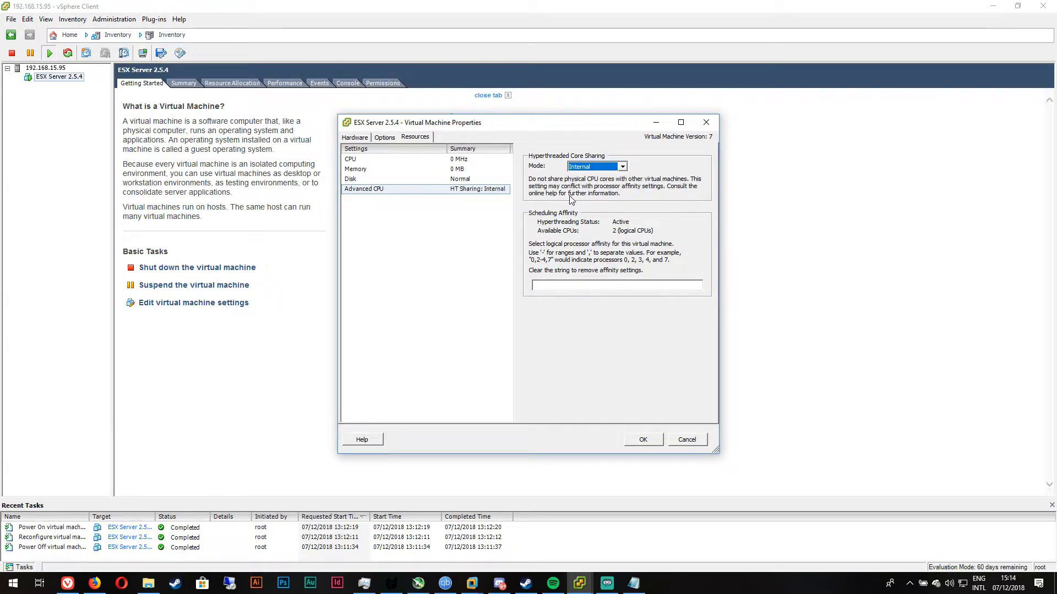
{"action": "left_click", "coordinate": [608, 169]}
{"action": "left_click", "coordinate": [596, 182]}
{"action": "left_click", "coordinate": [595, 168]}
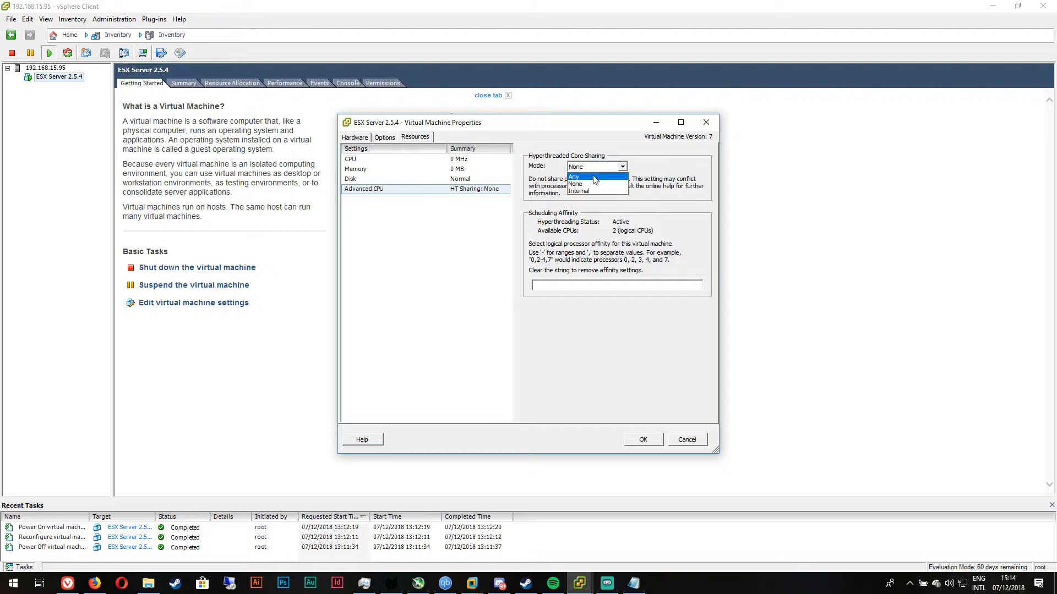
{"action": "left_click", "coordinate": [591, 176]}
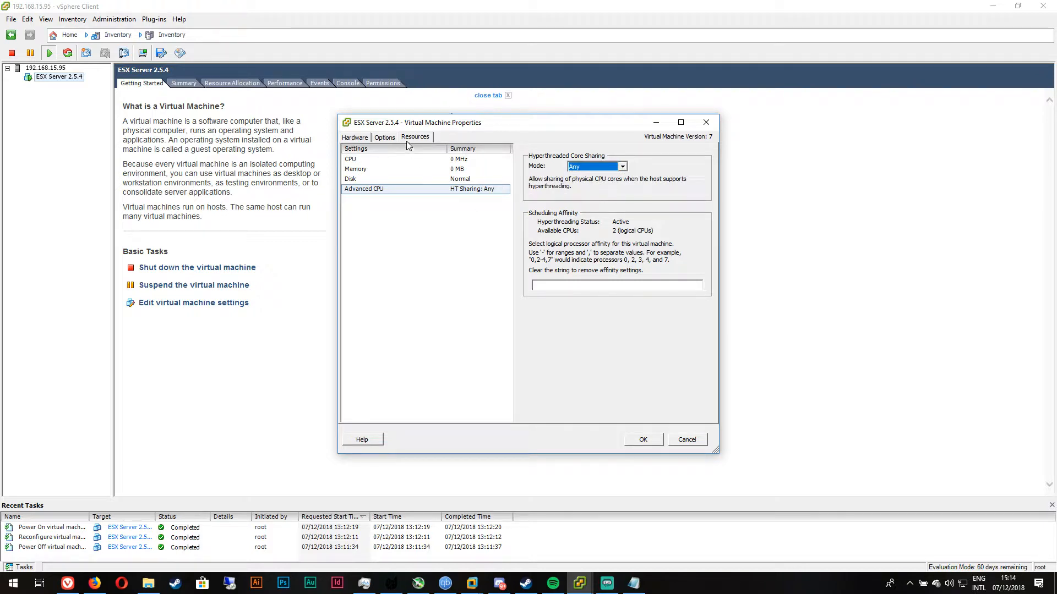
Step: Examine the running VM's general, VMware Tools, power management and advanced general options, and check its console for vmkernel startup progress
{"action": "left_click", "coordinate": [385, 137]}
{"action": "left_click", "coordinate": [456, 160]}
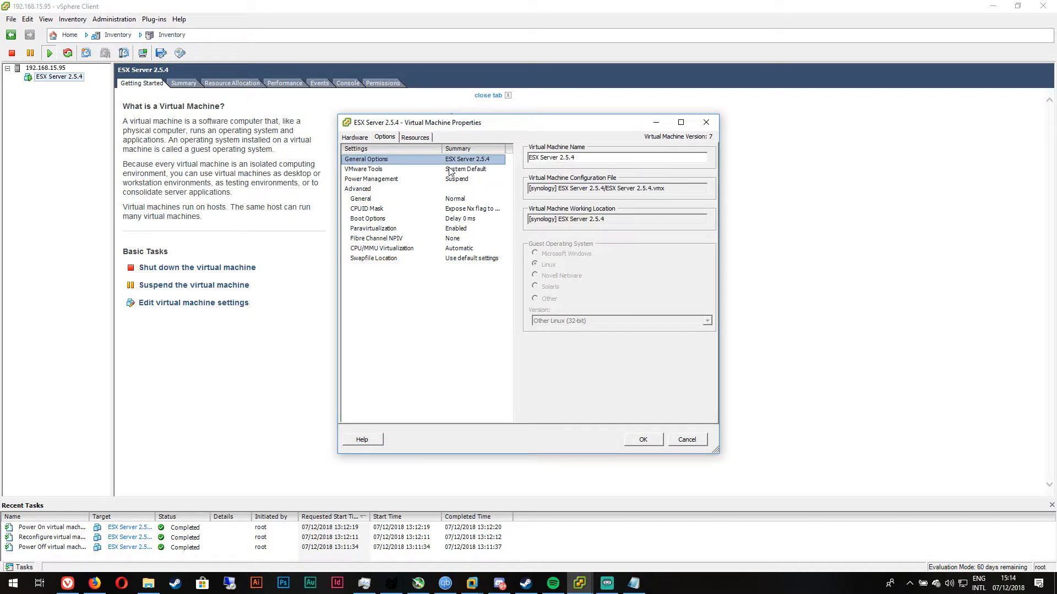
{"action": "left_click", "coordinate": [451, 169]}
{"action": "left_click", "coordinate": [447, 179]}
{"action": "left_click", "coordinate": [439, 189]}
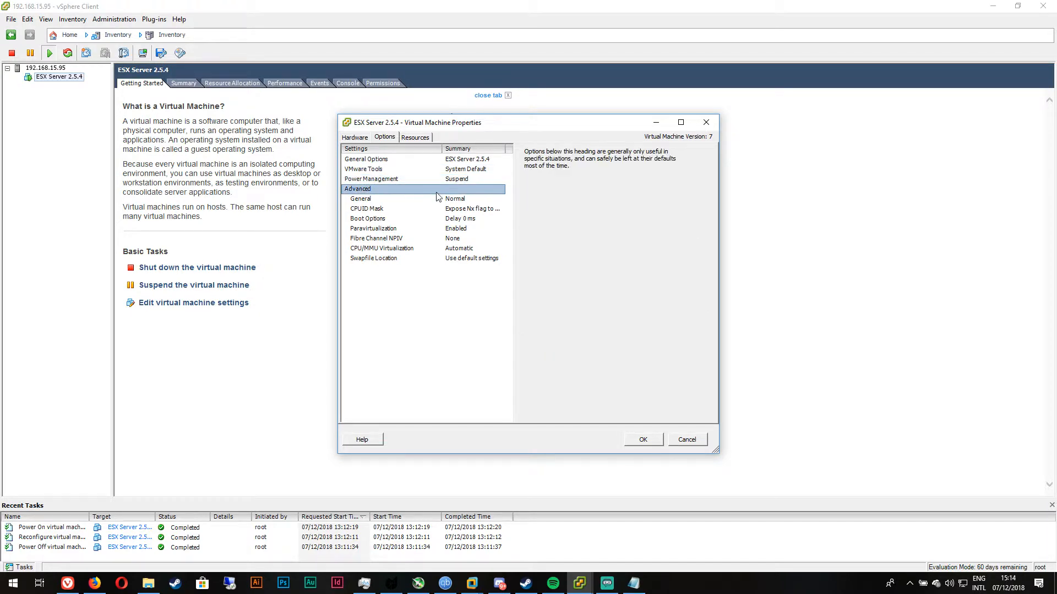
{"action": "left_click", "coordinate": [444, 199]}
{"action": "mouse_move", "coordinate": [607, 584]}
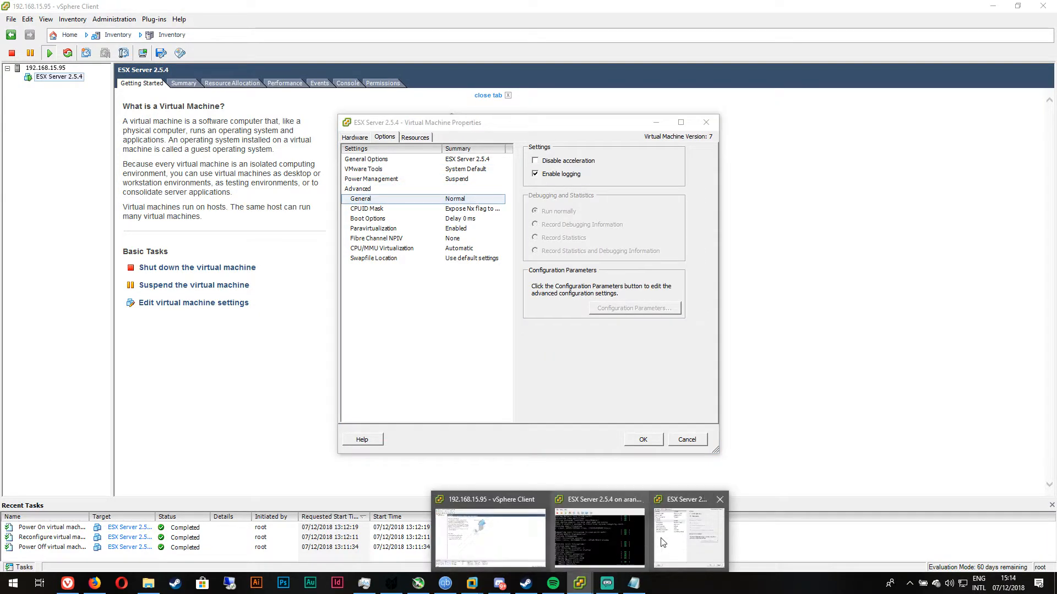
{"action": "left_click", "coordinate": [600, 540]}
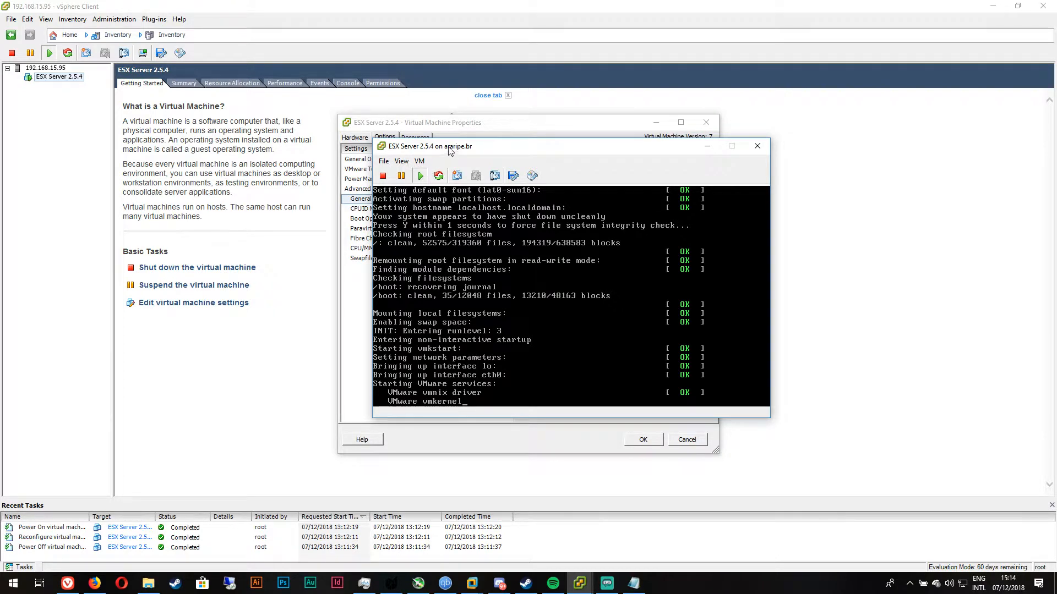
{"action": "left_click", "coordinate": [355, 413]}
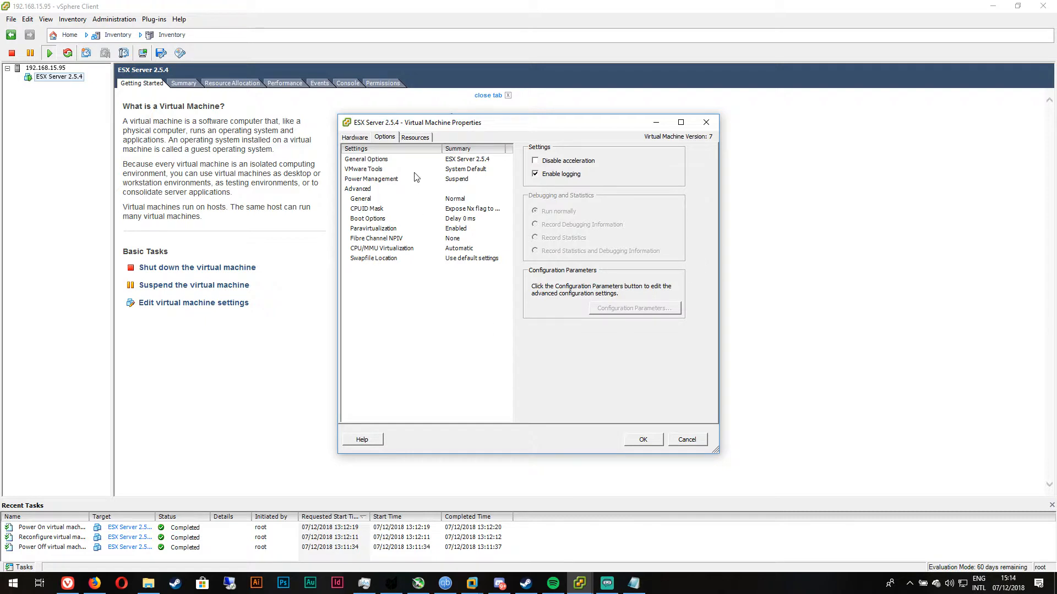
Step: Review the VM's hardware list and memory configuration, recheck the console, and accept the properties without edits
{"action": "left_click_drag", "start_coordinate": [405, 129], "coordinate": [495, 224]}
{"action": "left_click", "coordinate": [451, 231]}
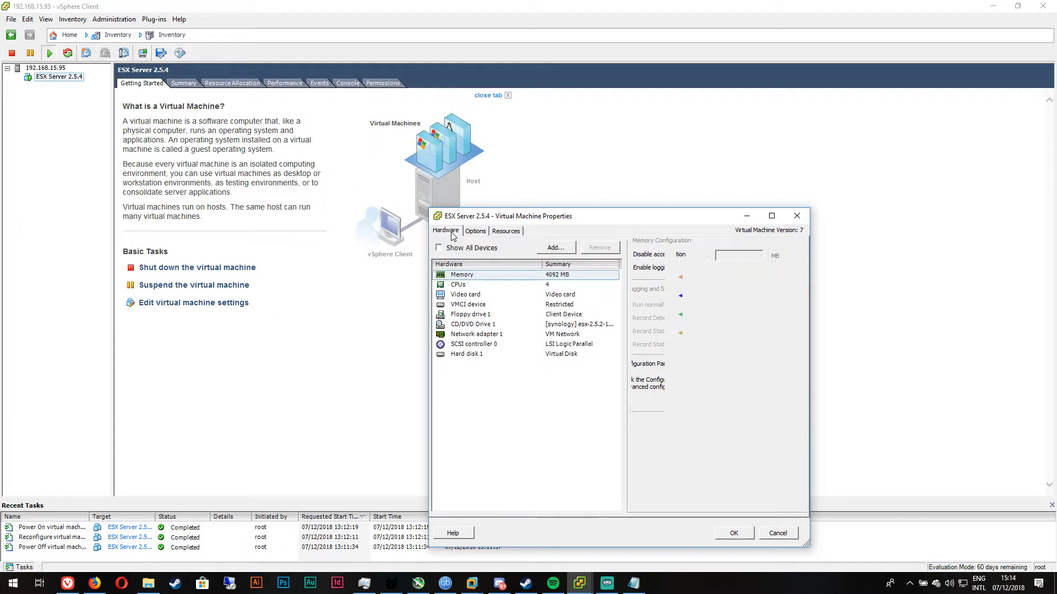
{"action": "left_click", "coordinate": [477, 231]}
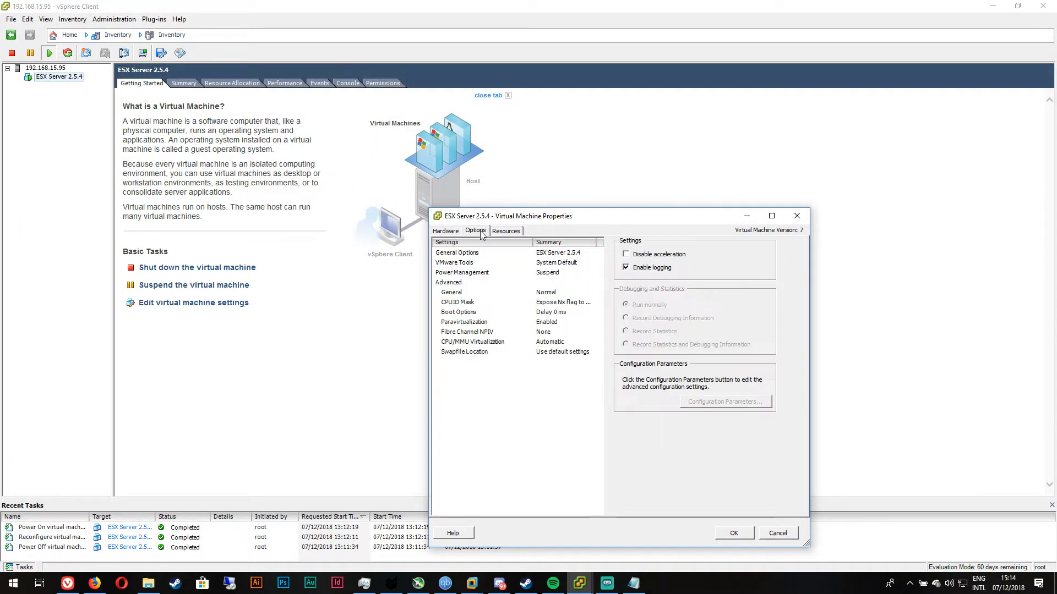
{"action": "left_click", "coordinate": [443, 231]}
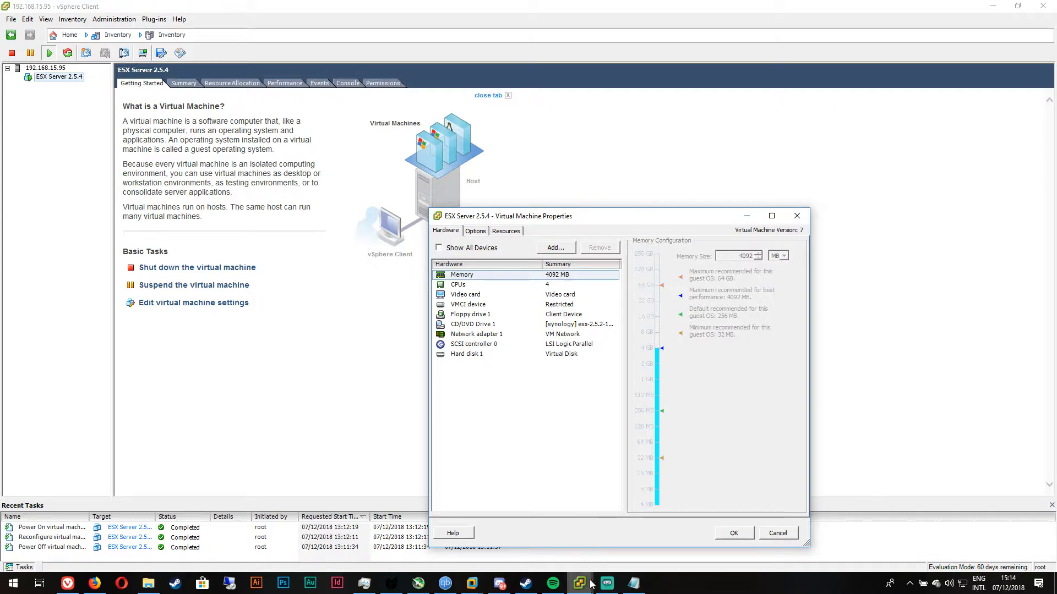
{"action": "mouse_move", "coordinate": [590, 583]}
{"action": "left_click", "coordinate": [616, 523]}
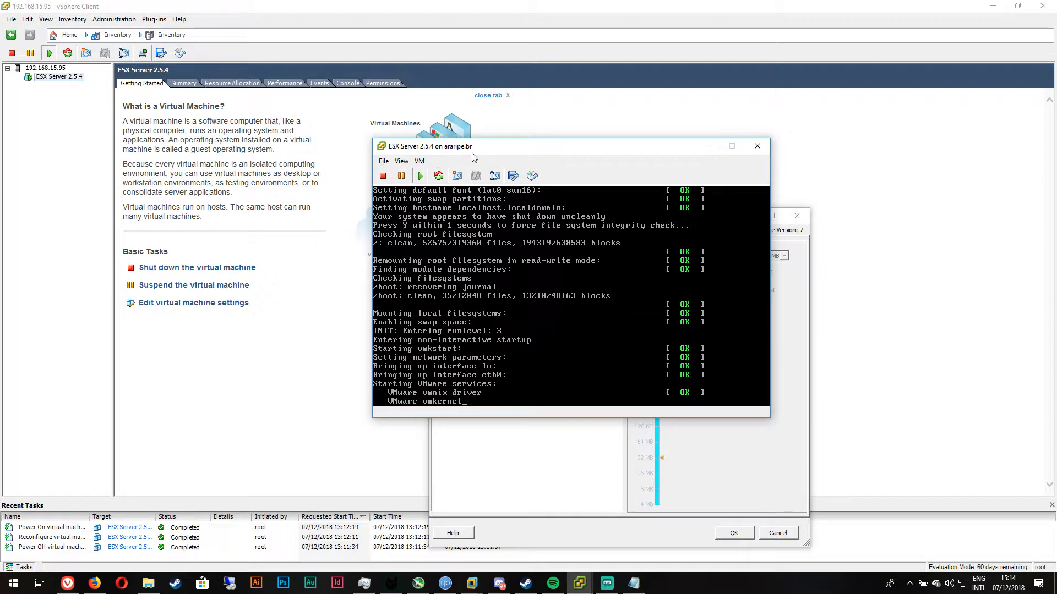
{"action": "left_click", "coordinate": [559, 455]}
{"action": "left_click", "coordinate": [726, 533]}
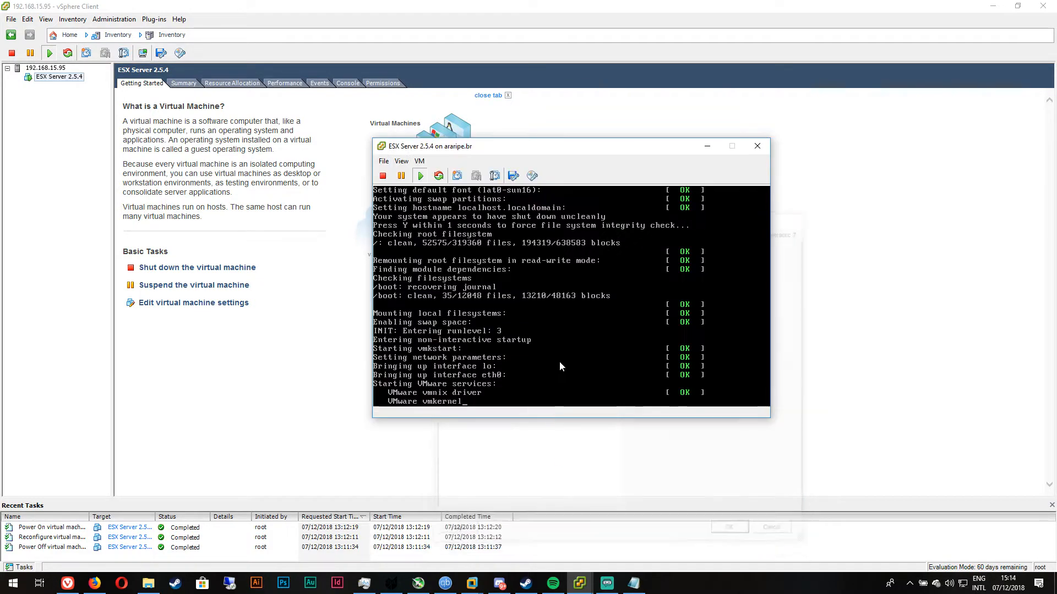
Step: Power off the ESX Server 2.5.4 VM from its console, confirm the shutdown, and close the console window
{"action": "left_click", "coordinate": [420, 160]}
{"action": "mouse_move", "coordinate": [461, 178]}
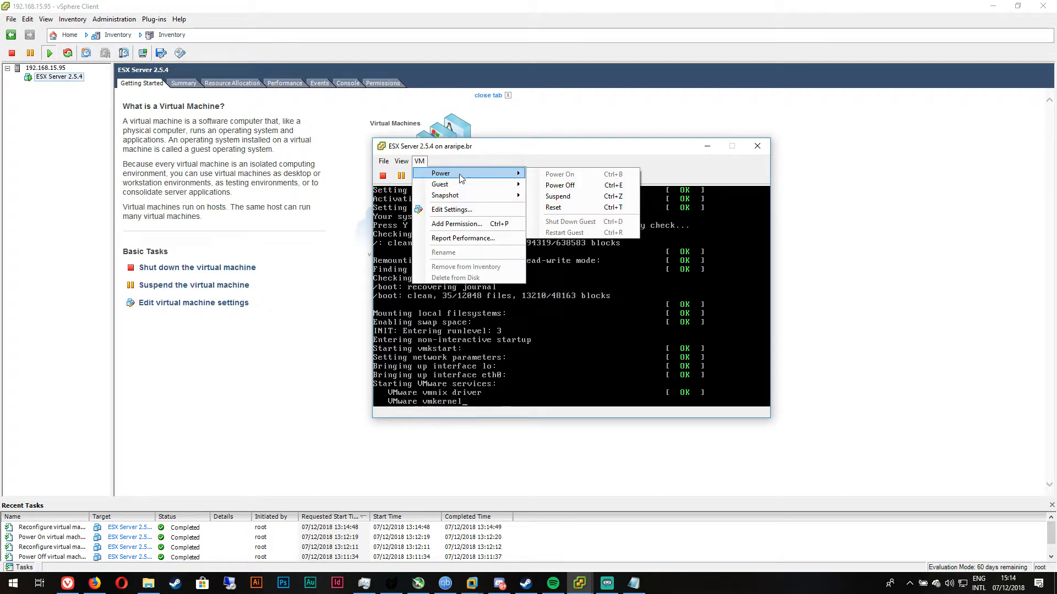
{"action": "left_click", "coordinate": [560, 185]}
{"action": "left_click", "coordinate": [565, 330]}
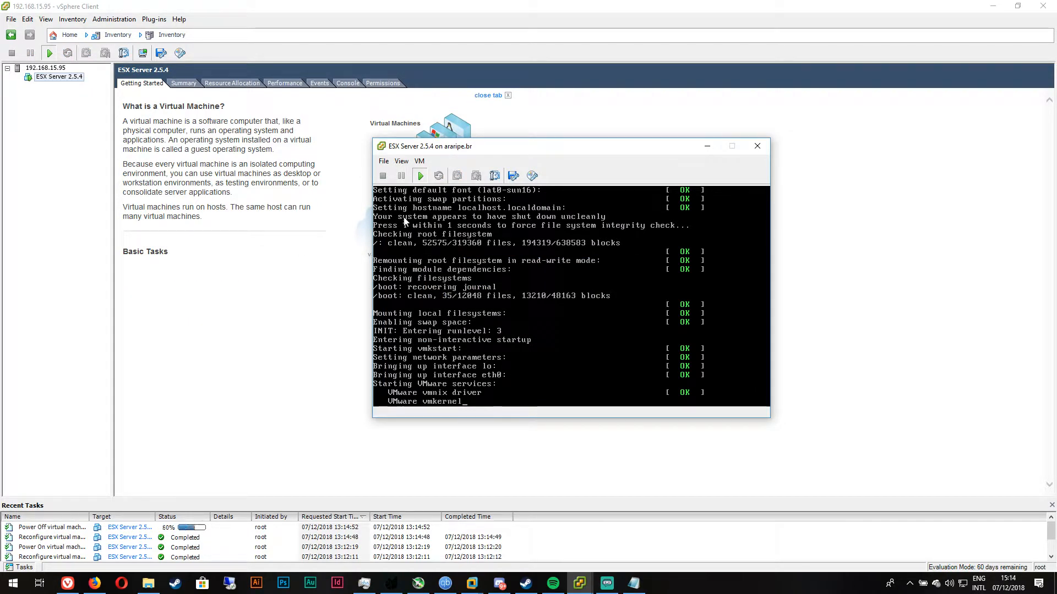
{"action": "left_click", "coordinate": [419, 161]}
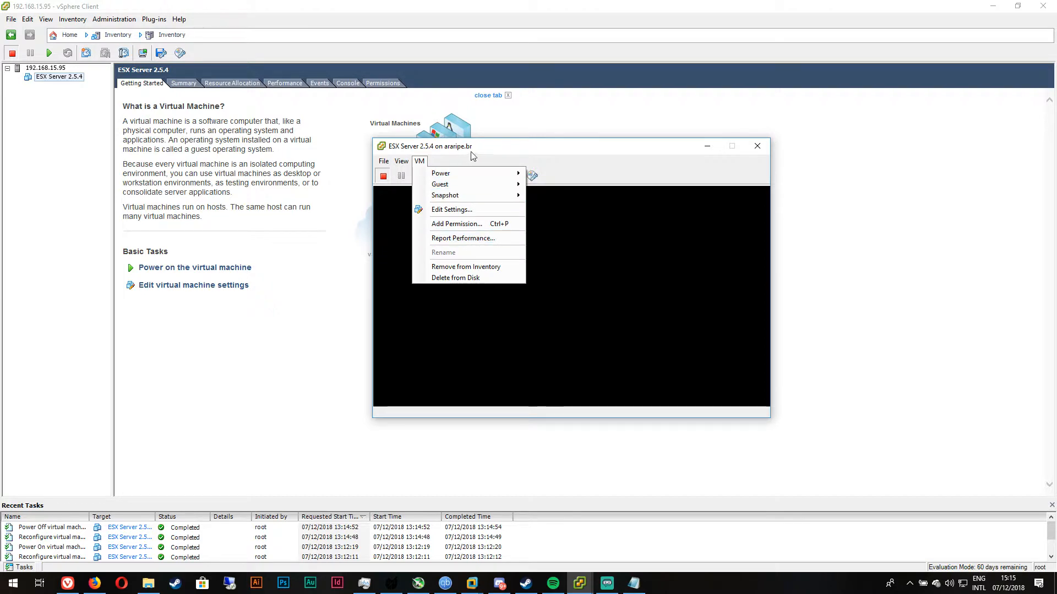
{"action": "left_click", "coordinate": [646, 153]}
{"action": "left_click_drag", "start_coordinate": [646, 153], "coordinate": [446, 204]}
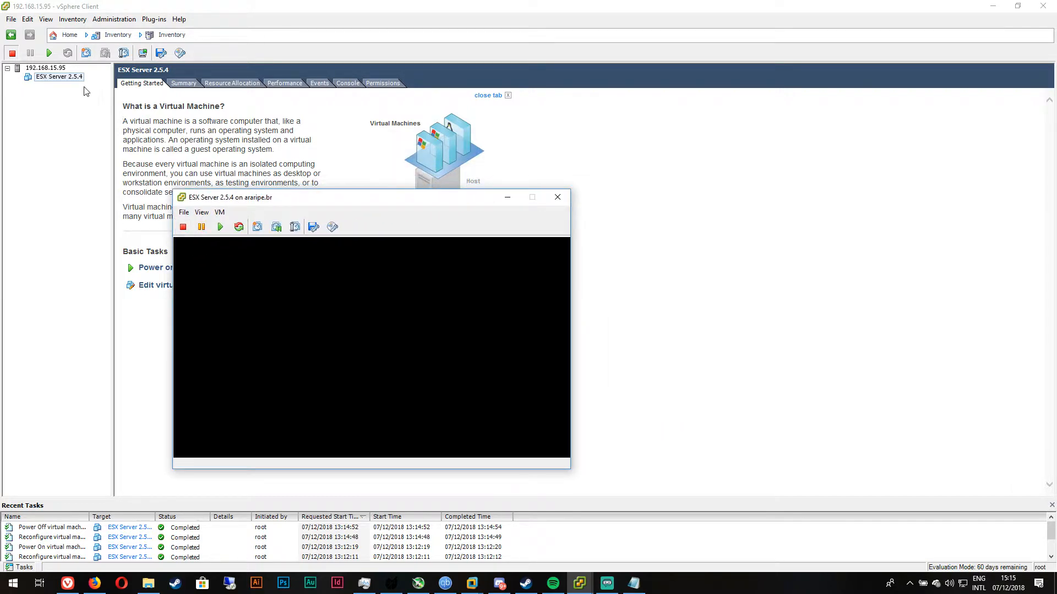
{"action": "left_click", "coordinate": [558, 198]}
Step: Set the ESX Server 2.5.4 VM's memory size to 3512 MB and save its settings
{"action": "right_click", "coordinate": [50, 79]}
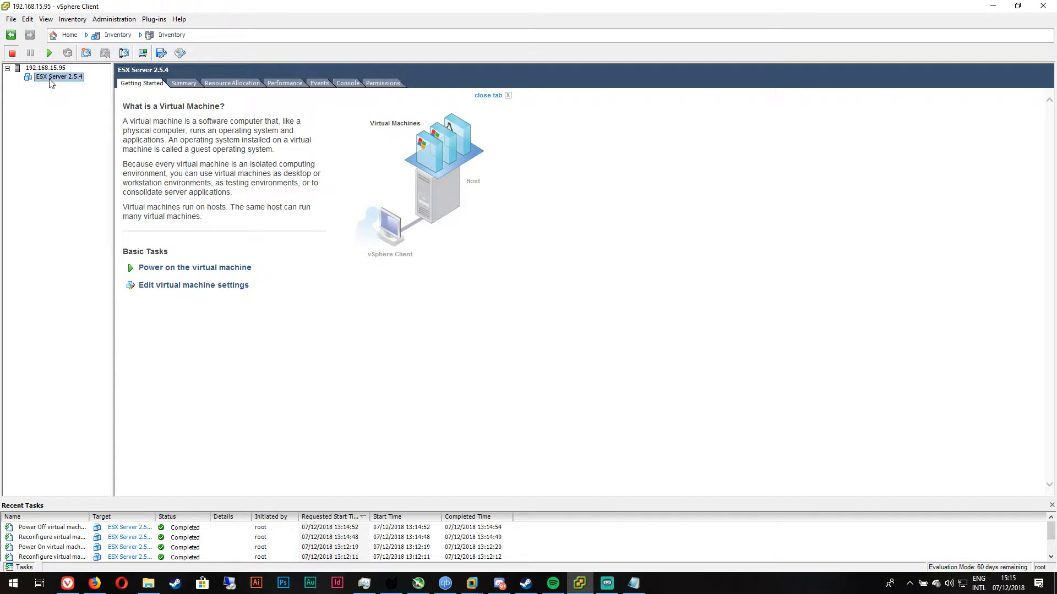
{"action": "left_click", "coordinate": [88, 133]}
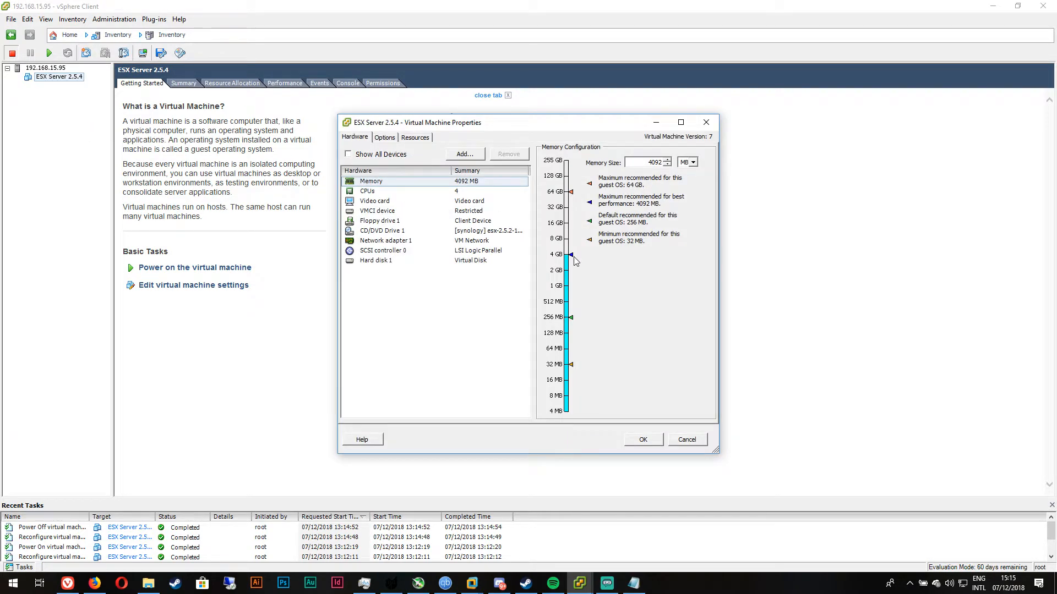
{"action": "left_click_drag", "start_coordinate": [567, 272], "coordinate": [569, 267]}
{"action": "double_click", "coordinate": [654, 164]}
{"action": "type", "text": "3500"}
{"action": "key", "text": "BackSpace"}
{"action": "key", "text": "BackSpace"}
{"action": "type", "text": "12"}
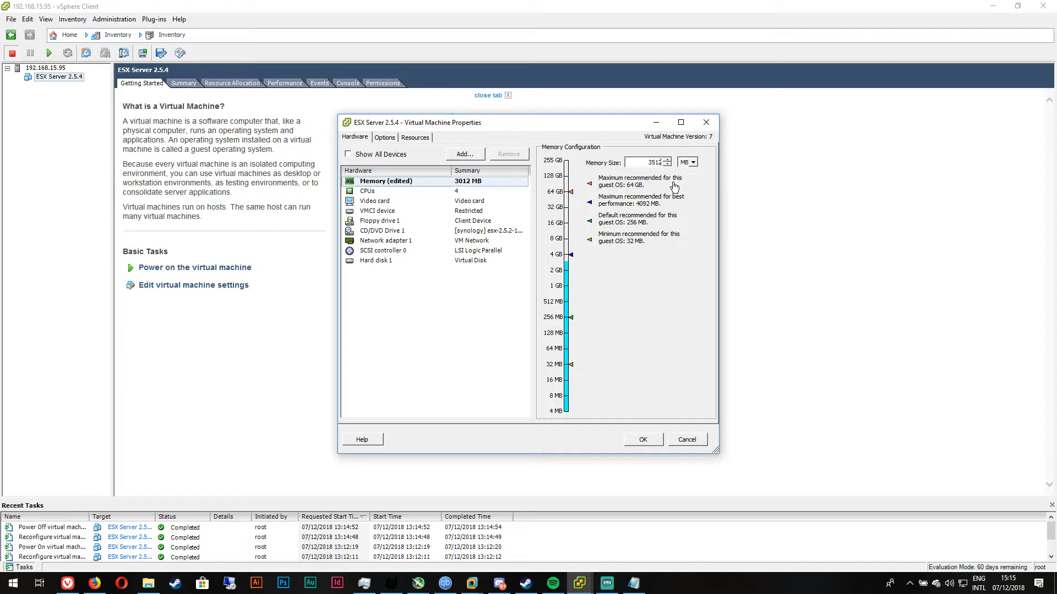
{"action": "left_click", "coordinate": [642, 440]}
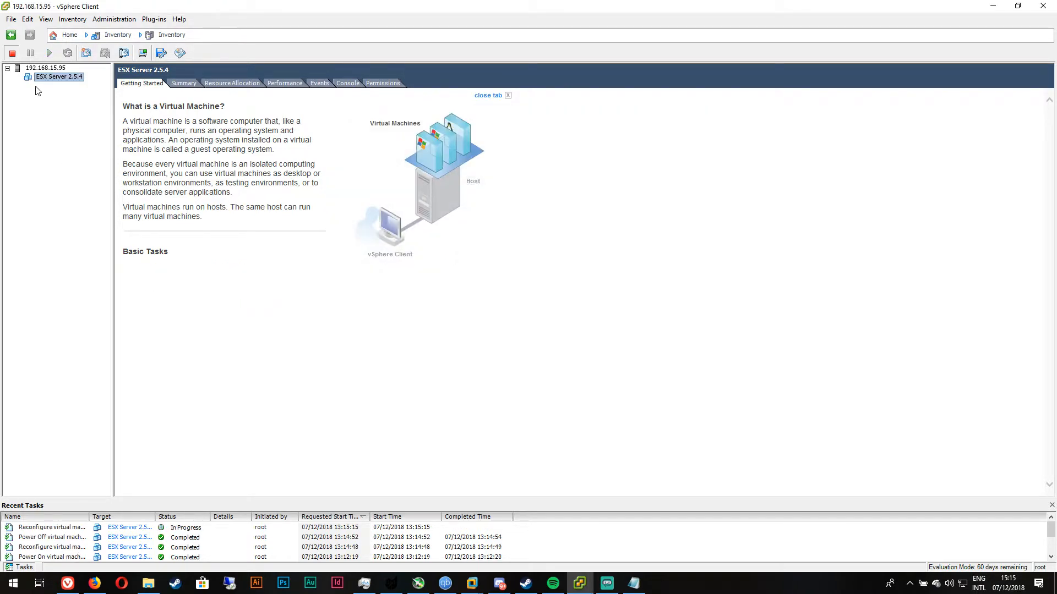
Step: Open a new console for the ESX Server 2.5.4 VM and power the machine on
{"action": "right_click", "coordinate": [52, 78]}
{"action": "mouse_move", "coordinate": [63, 87]}
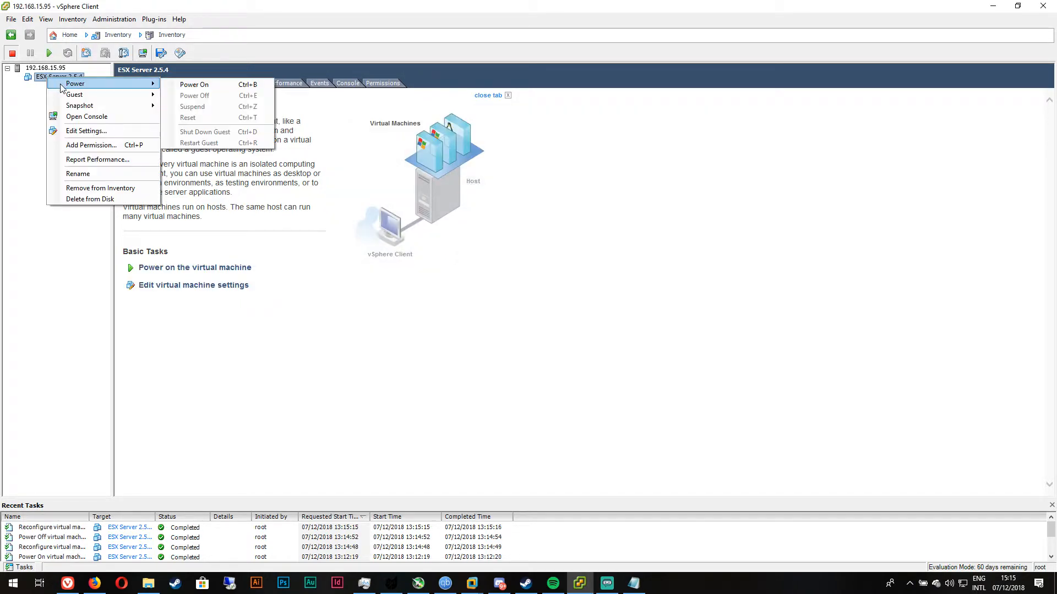
{"action": "left_click", "coordinate": [82, 116]}
{"action": "left_click_drag", "start_coordinate": [105, 55], "coordinate": [655, 176]}
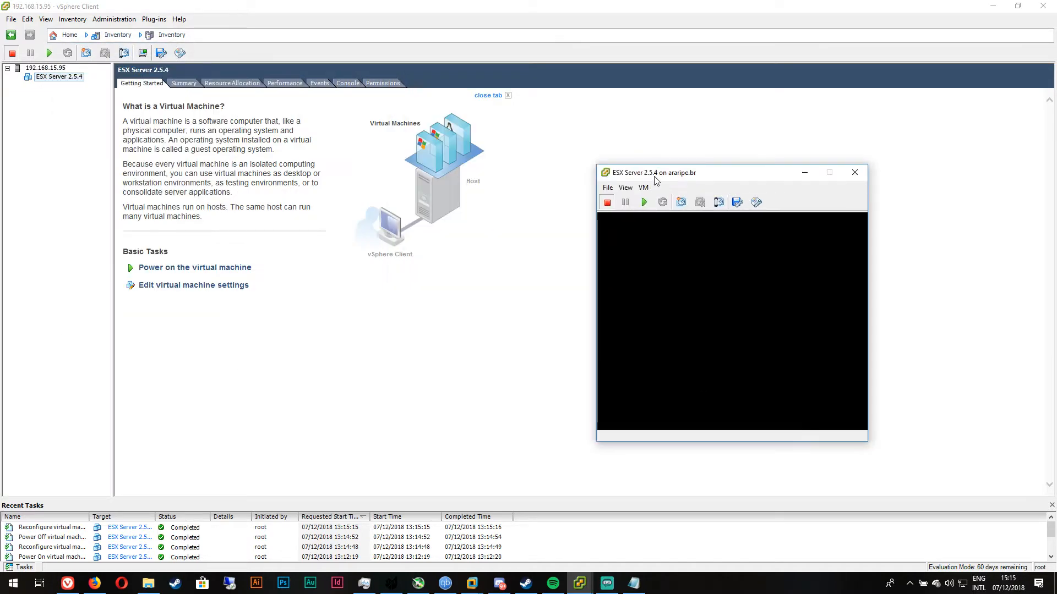
{"action": "left_click", "coordinate": [644, 203]}
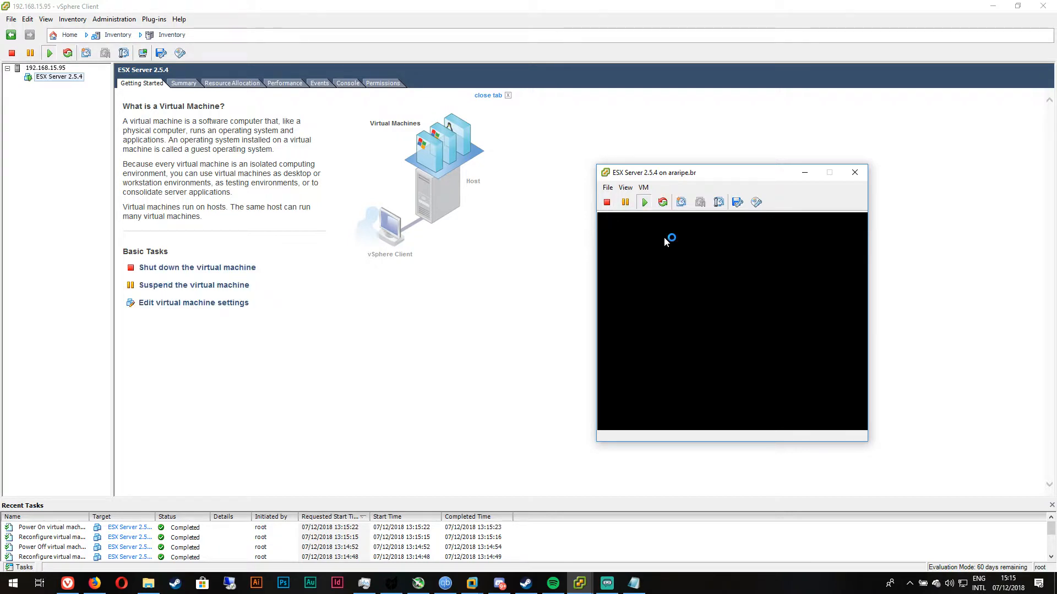
{"action": "left_click_drag", "start_coordinate": [676, 170], "coordinate": [492, 112]}
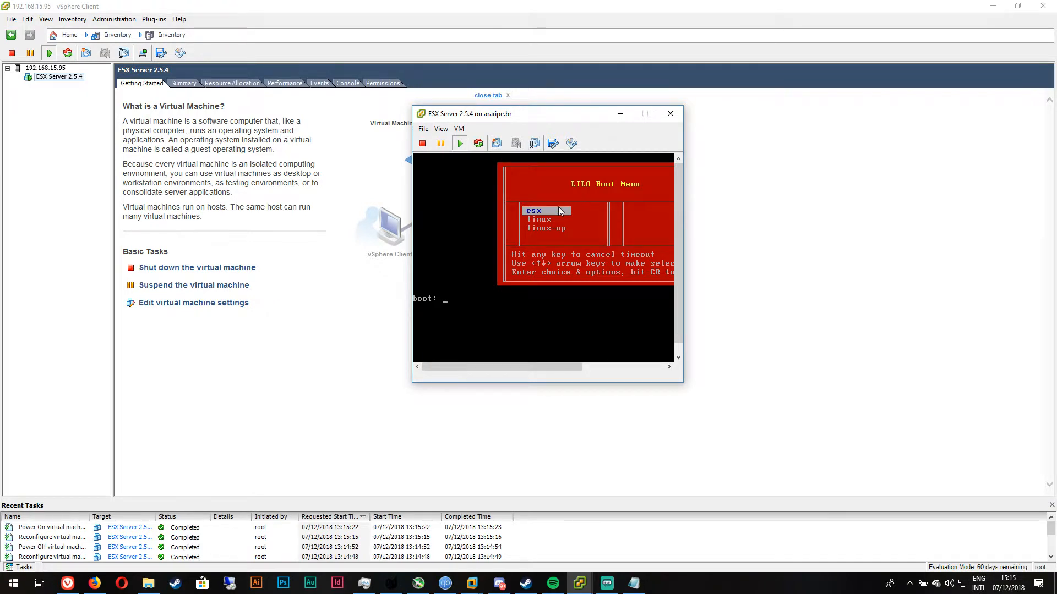
Step: Boot the esx entry from the LILO boot menu, release the cursor, and enlarge the console window to fit the guest screen
{"action": "left_click", "coordinate": [560, 211]}
{"action": "key", "text": "Return"}
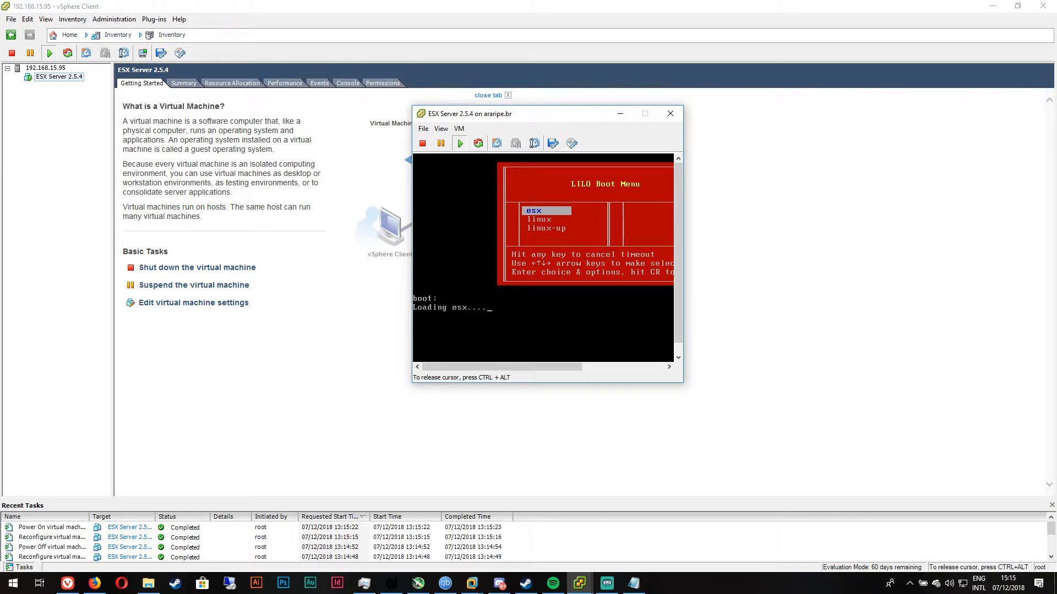
{"action": "key", "text": "ctrl+alt"}
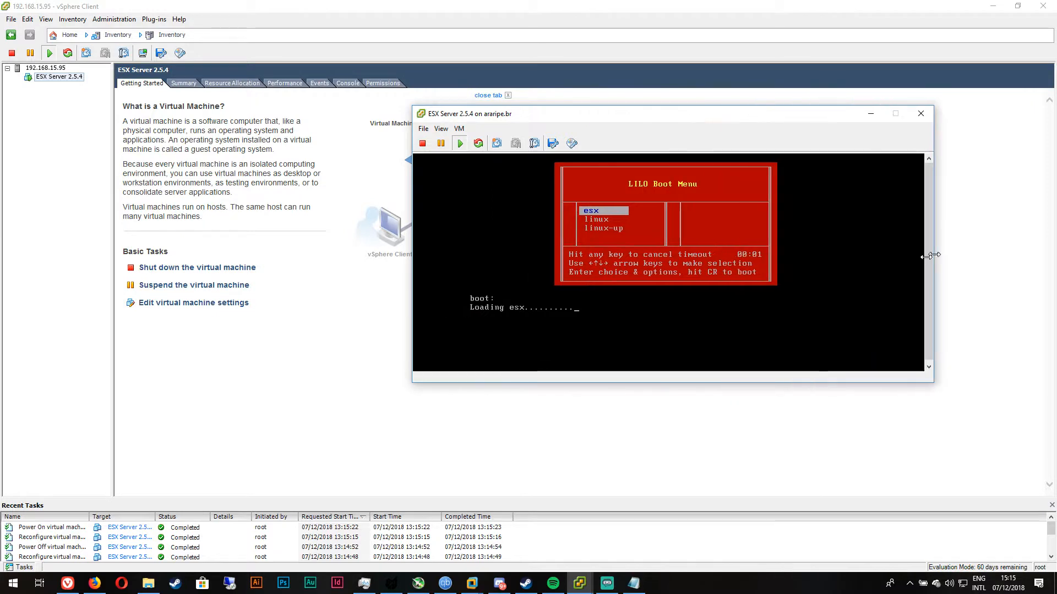
{"action": "left_click_drag", "start_coordinate": [648, 386], "coordinate": [612, 473]}
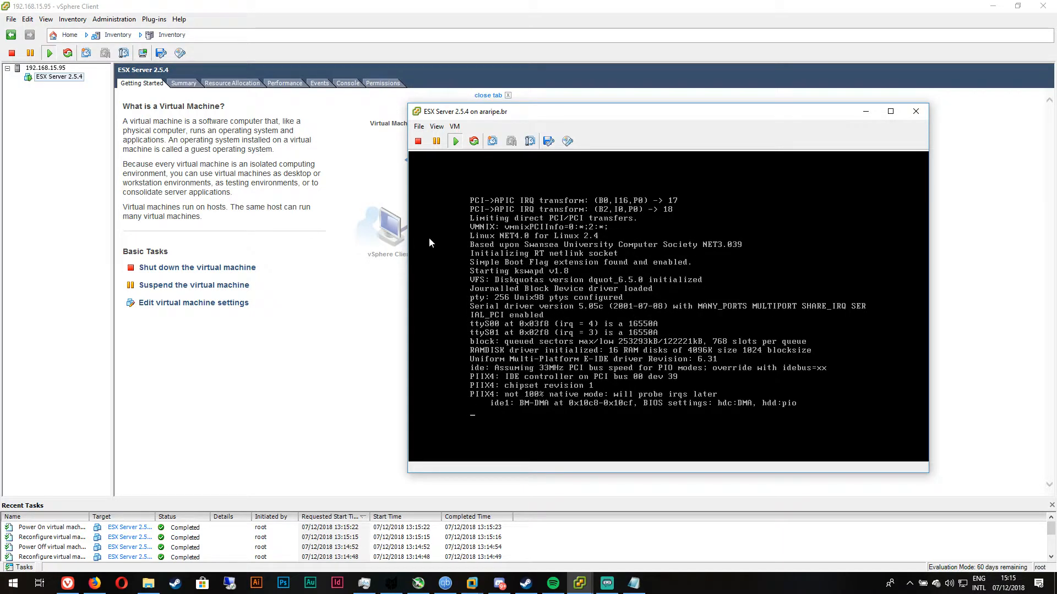
Step: Check the IBM LUN in the Synology iSCSI Manager, then place the VM console over it to follow the service startup
{"action": "left_click", "coordinate": [65, 579]}
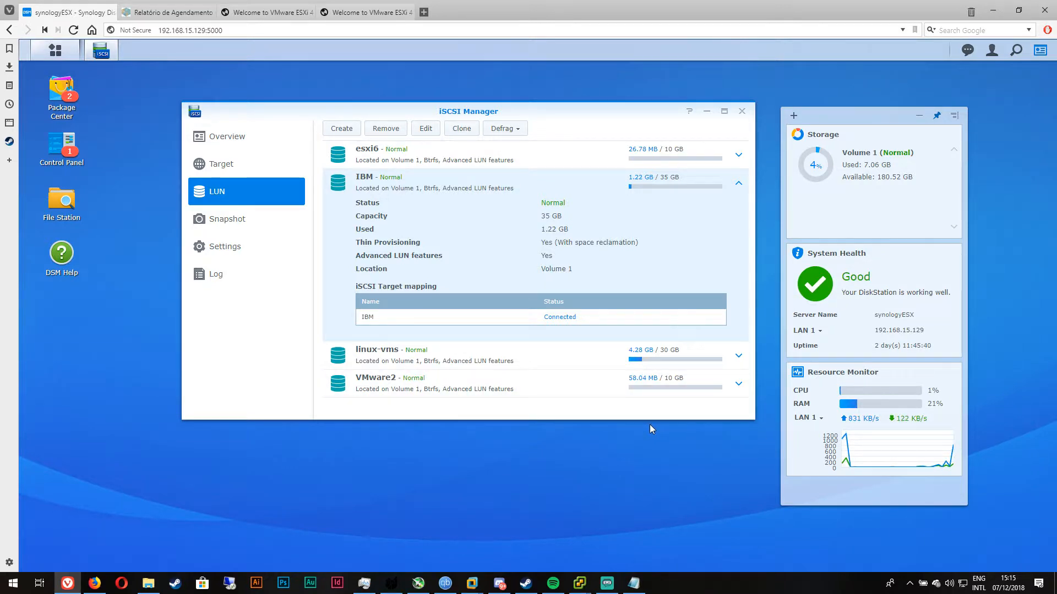
{"action": "mouse_move", "coordinate": [580, 583]}
{"action": "left_click", "coordinate": [651, 530]}
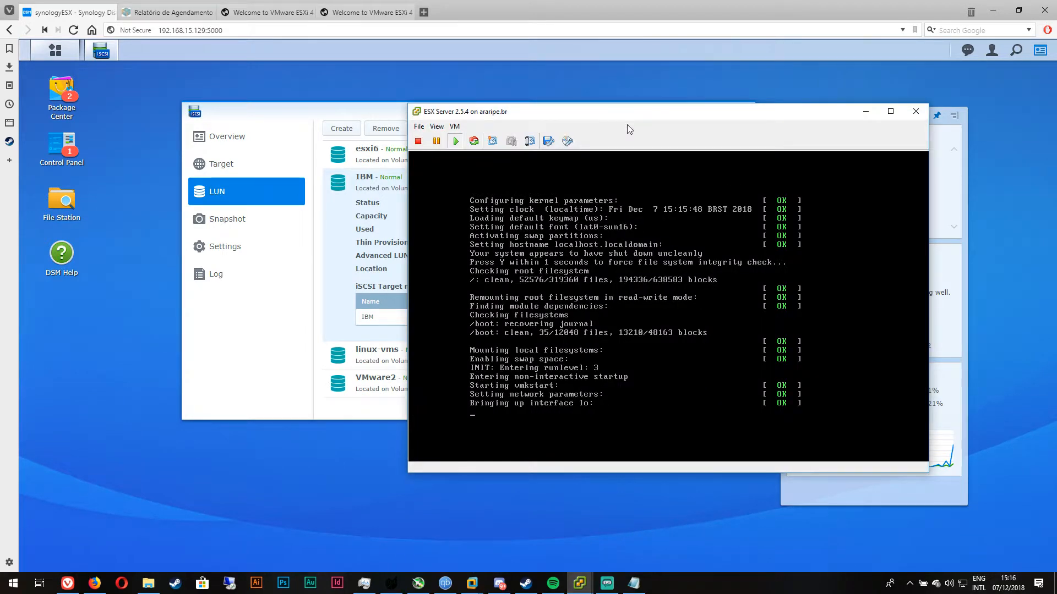
{"action": "left_click_drag", "start_coordinate": [627, 111], "coordinate": [439, 101]}
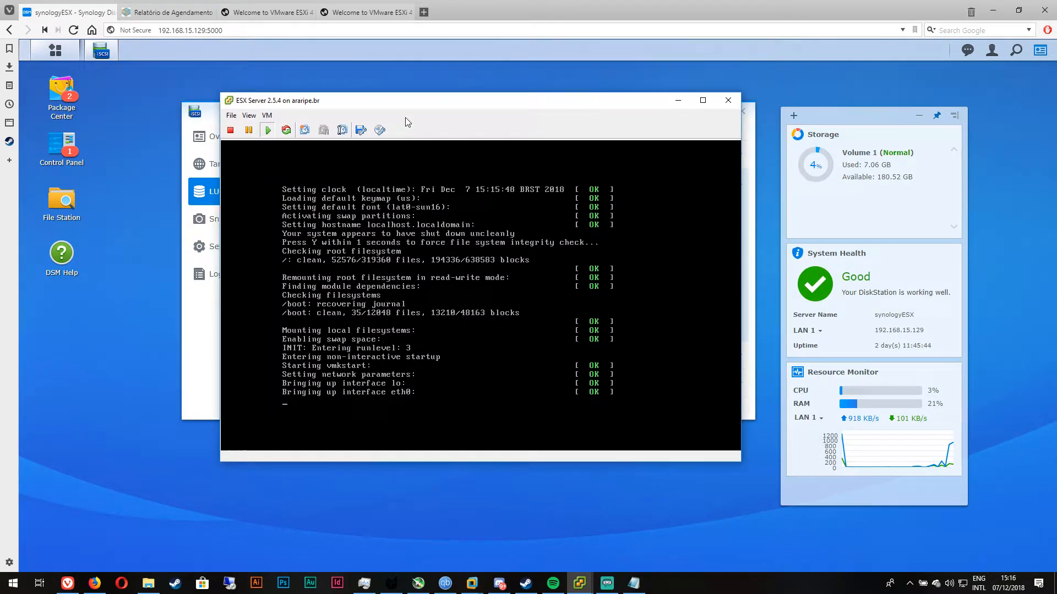
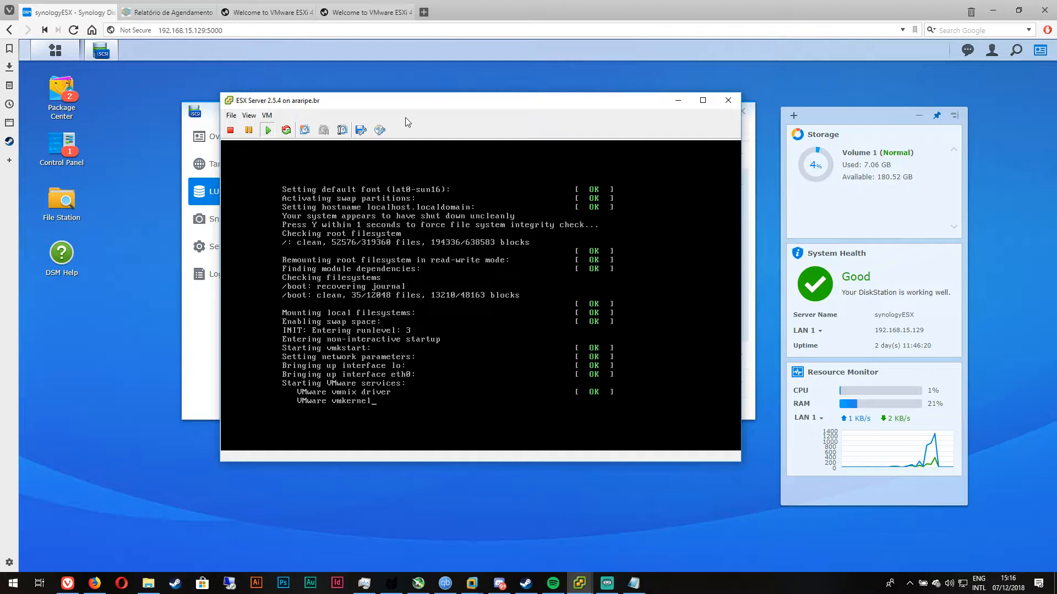
Step: Reposition the ESX Server 2.5.4 console over the iSCSI Manager and turn on automatic fitting of the console window
{"action": "left_click_drag", "start_coordinate": [370, 100], "coordinate": [538, 175]}
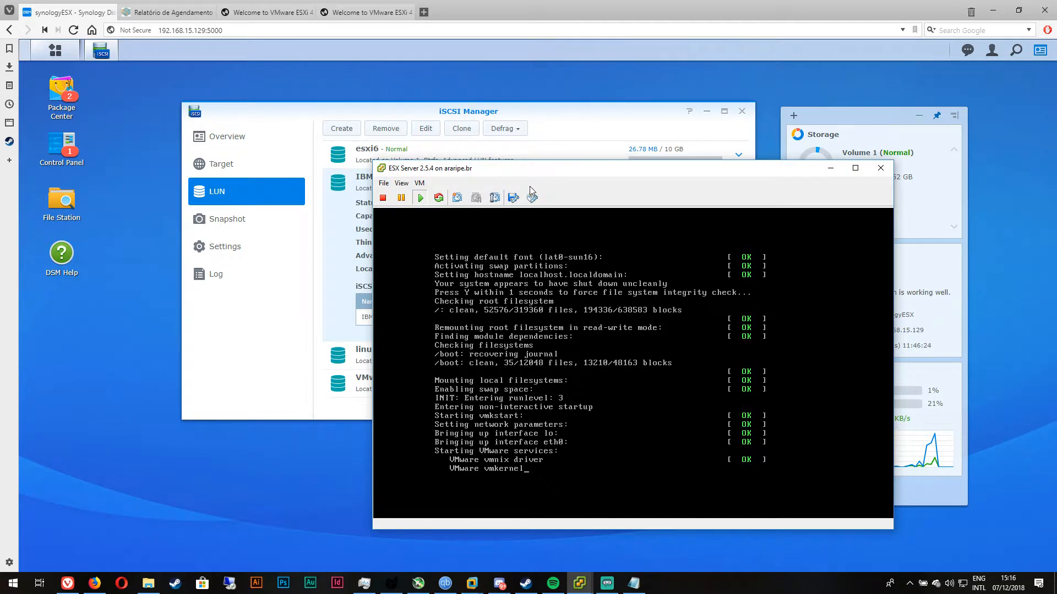
{"action": "left_click_drag", "start_coordinate": [602, 168], "coordinate": [518, 150]}
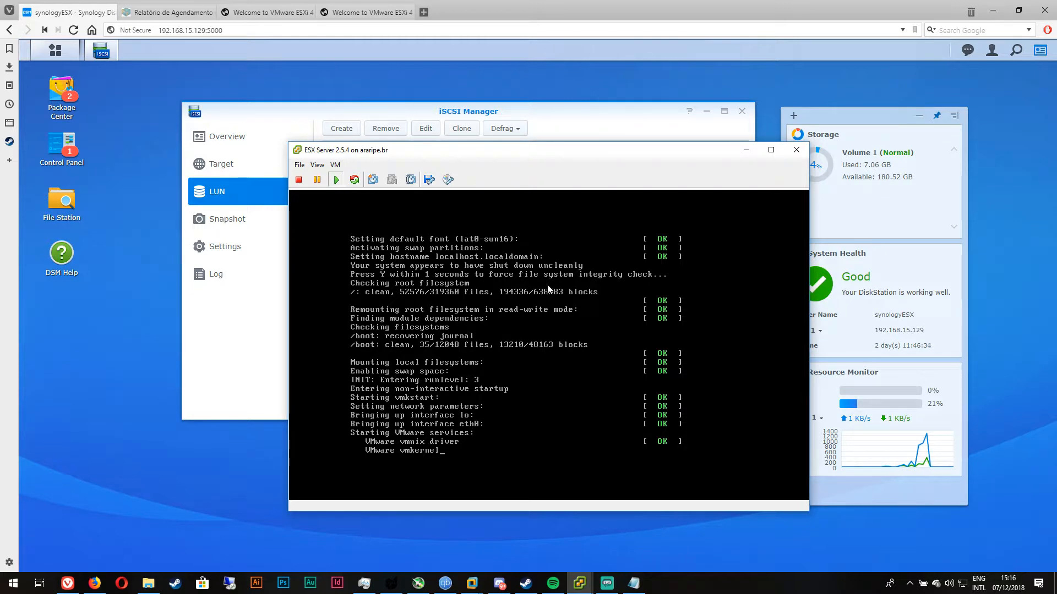
{"action": "left_click", "coordinate": [319, 166]}
{"action": "mouse_move", "coordinate": [303, 167]}
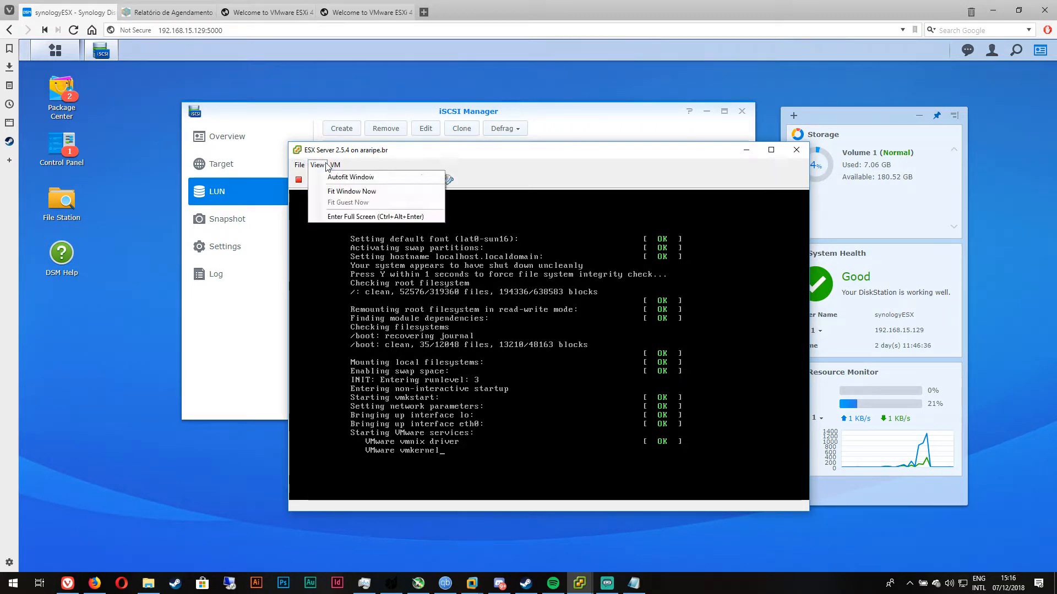
{"action": "mouse_move", "coordinate": [336, 166]}
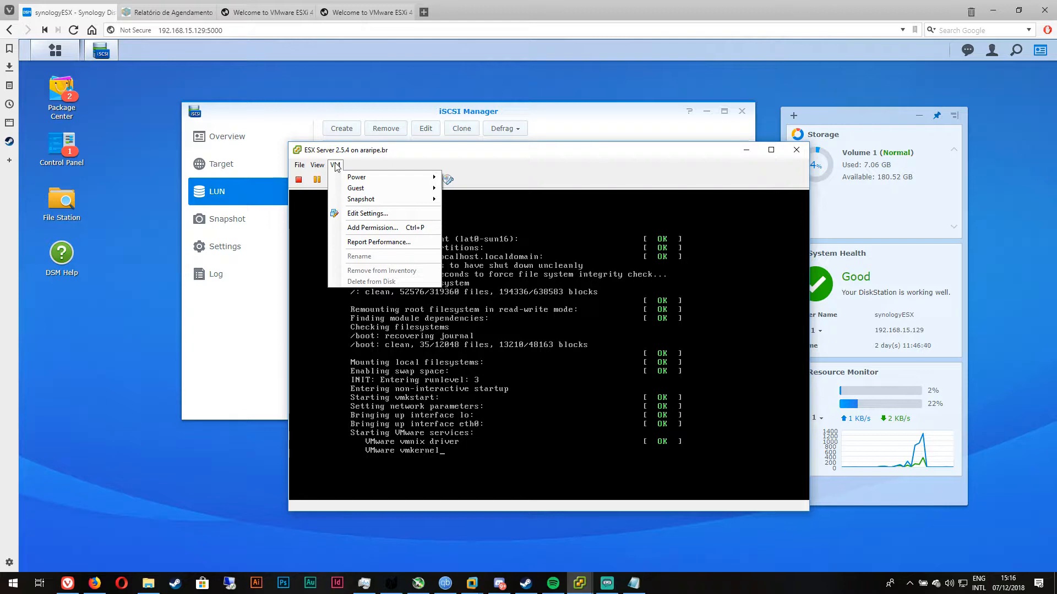
{"action": "left_click", "coordinate": [336, 166]}
{"action": "left_click", "coordinate": [312, 167]}
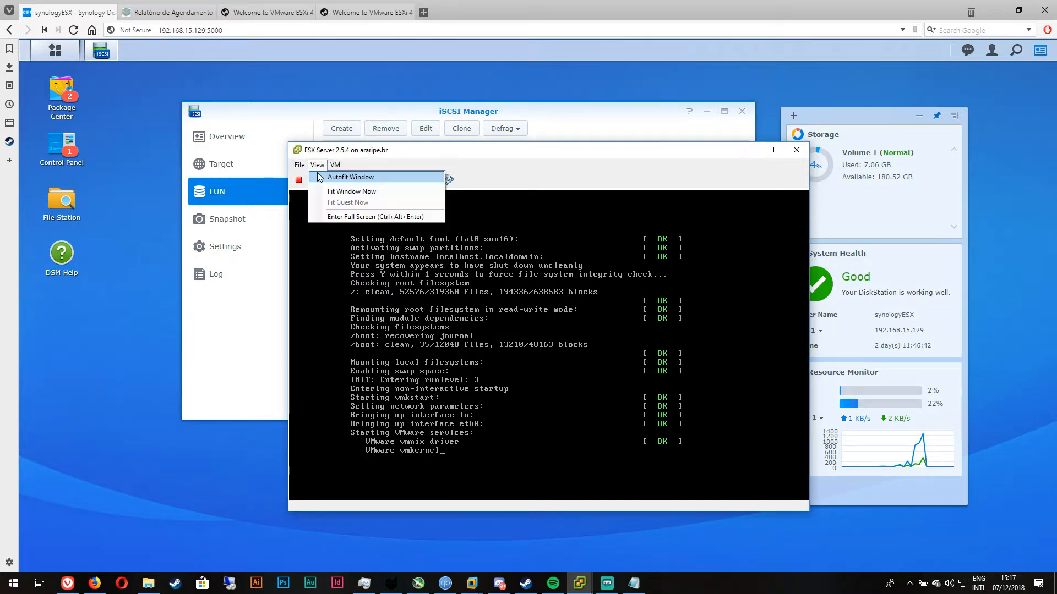
{"action": "left_click", "coordinate": [317, 177]}
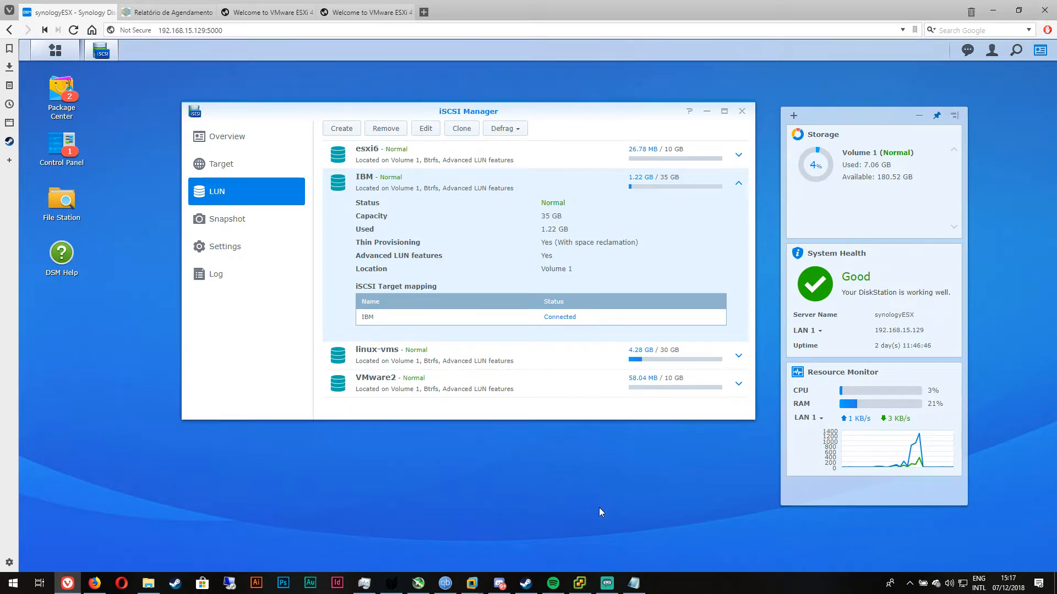
Step: Switch to the vSphere Client and power off the ESX Server 2.5.4 virtual machine
{"action": "key", "text": "alt+Tab"}
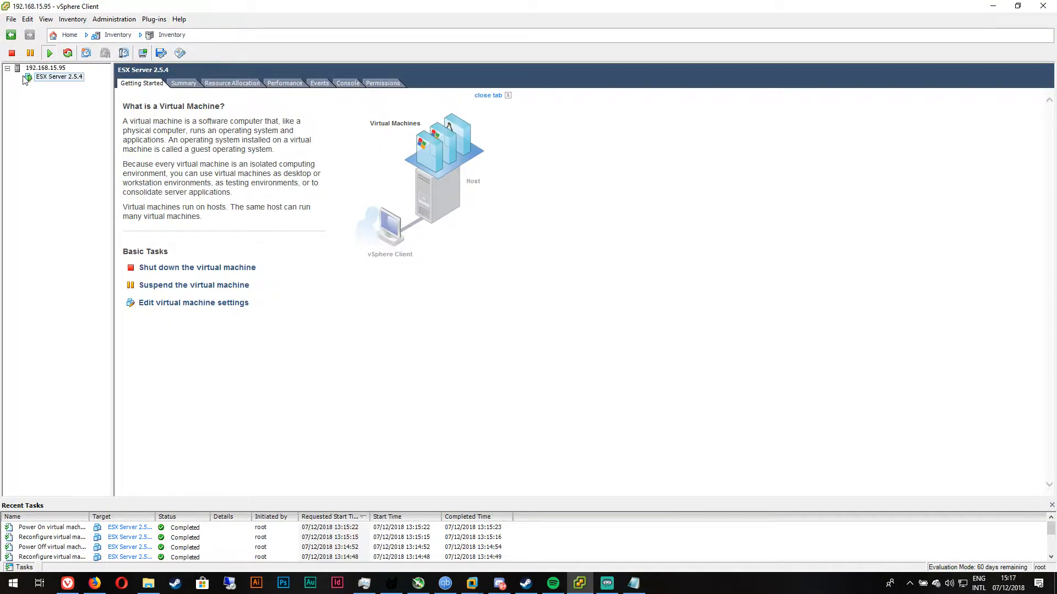
{"action": "left_click", "coordinate": [53, 78]}
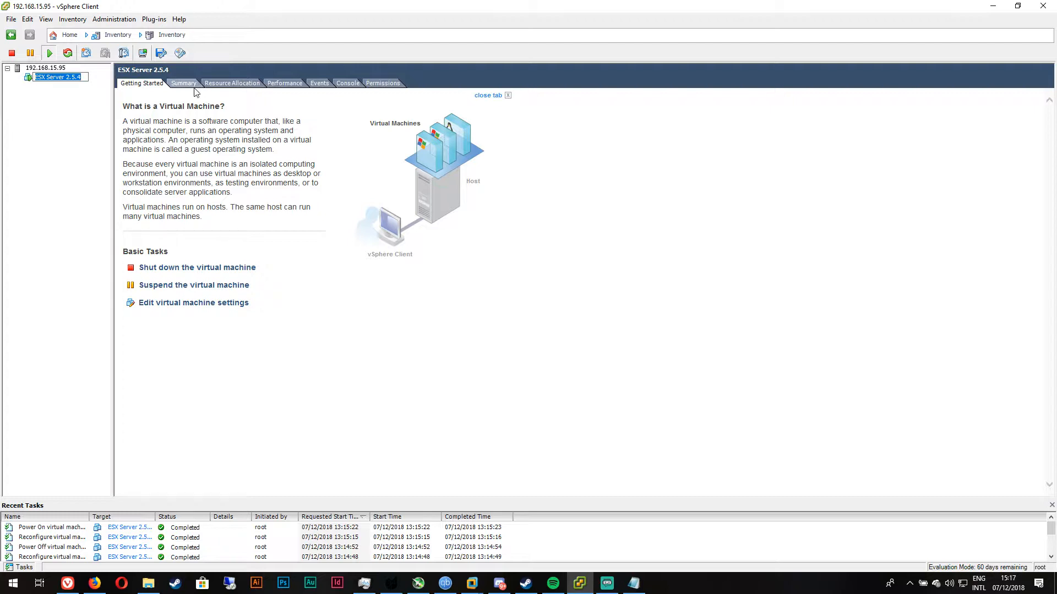
{"action": "right_click", "coordinate": [65, 79]}
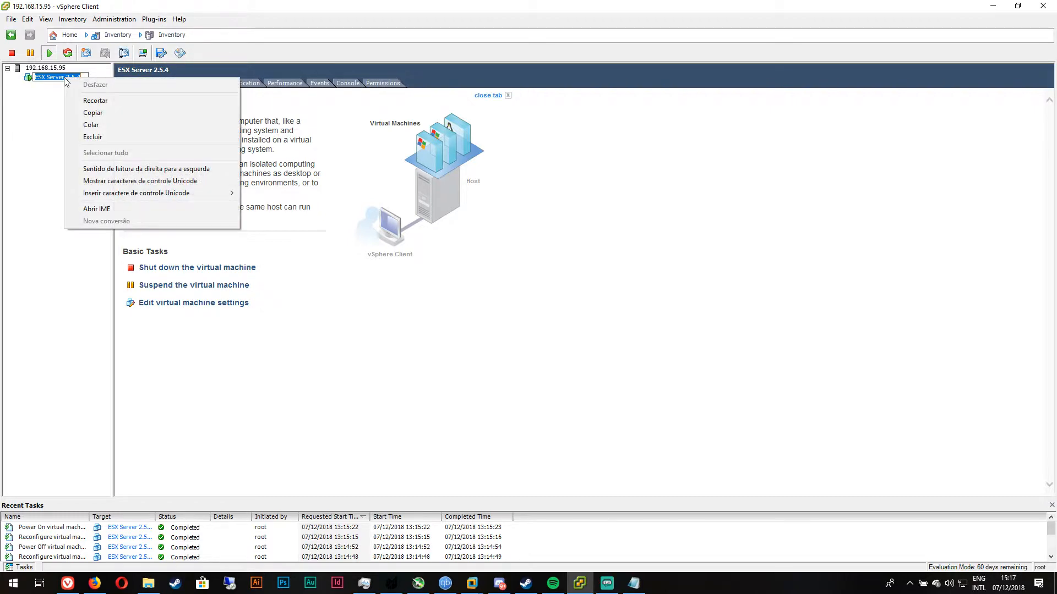
{"action": "left_click", "coordinate": [32, 105]}
{"action": "right_click", "coordinate": [39, 84]}
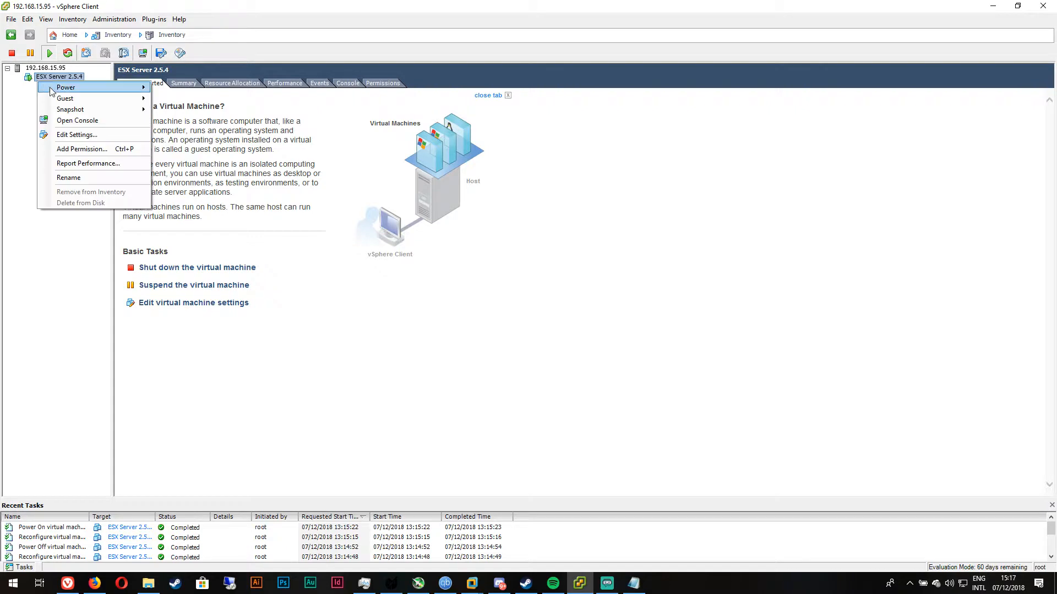
{"action": "mouse_move", "coordinate": [58, 89]}
{"action": "left_click", "coordinate": [168, 99]}
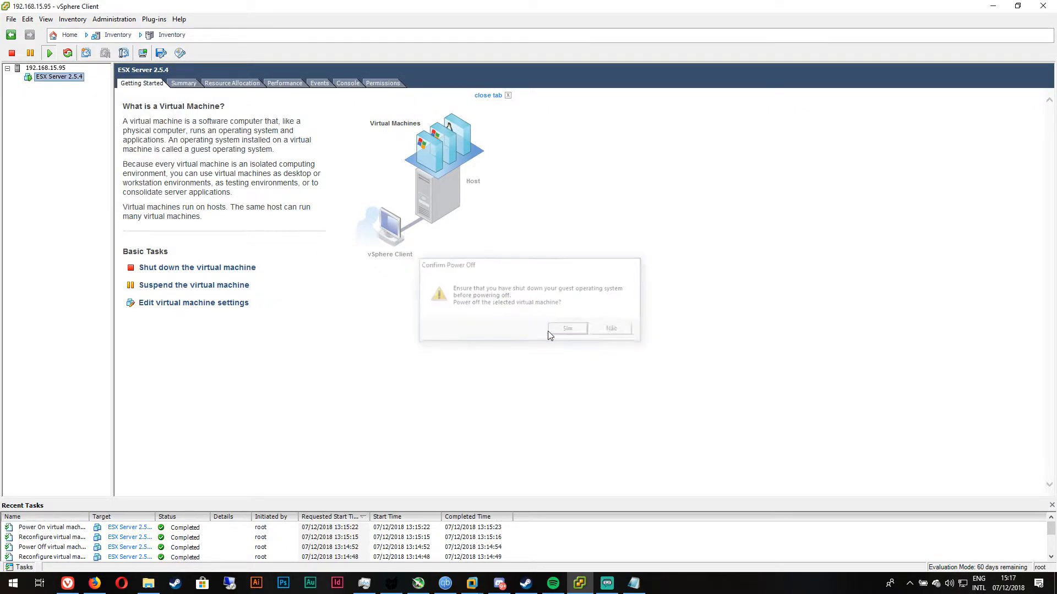
{"action": "left_click", "coordinate": [550, 330]}
Step: Set the ESX Server 2.5.4 VM's CPU/MMU virtualization to use software for instruction set and MMU virtualization, and save the settings
{"action": "right_click", "coordinate": [65, 82]}
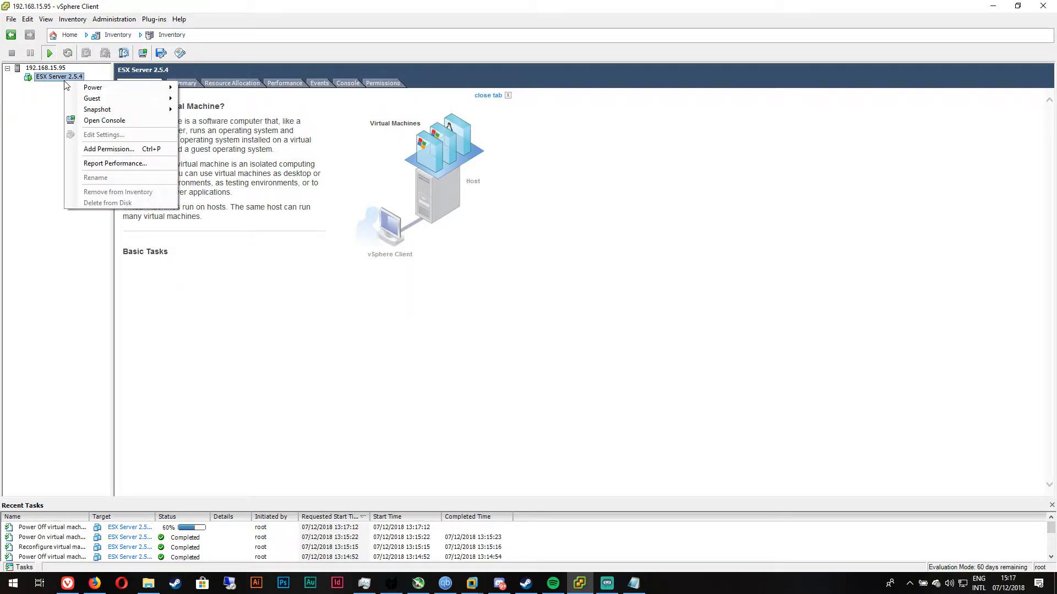
{"action": "left_click", "coordinate": [54, 84]}
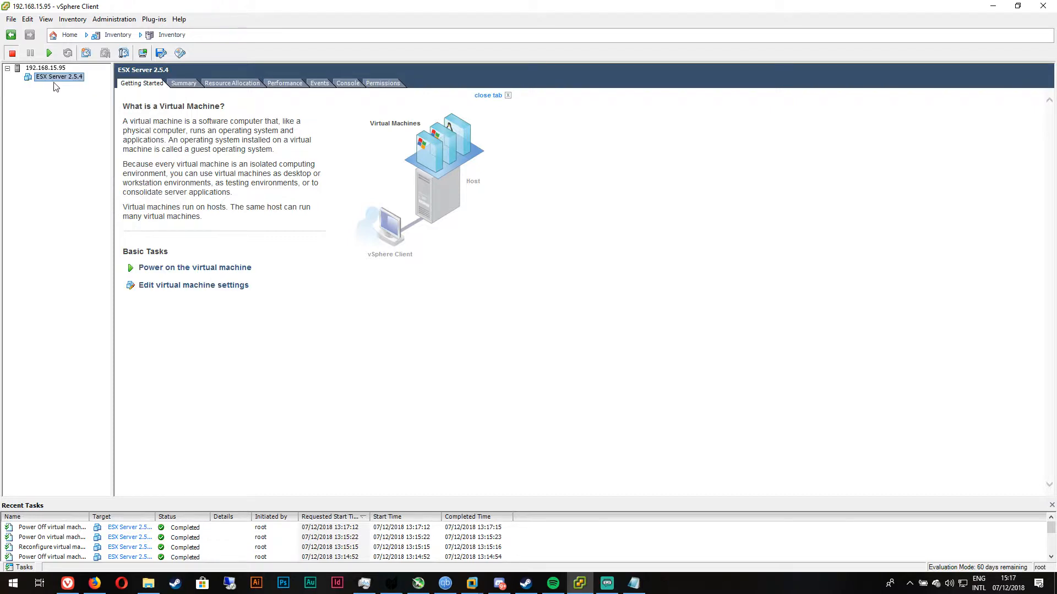
{"action": "right_click", "coordinate": [56, 86]}
{"action": "left_click", "coordinate": [75, 134]}
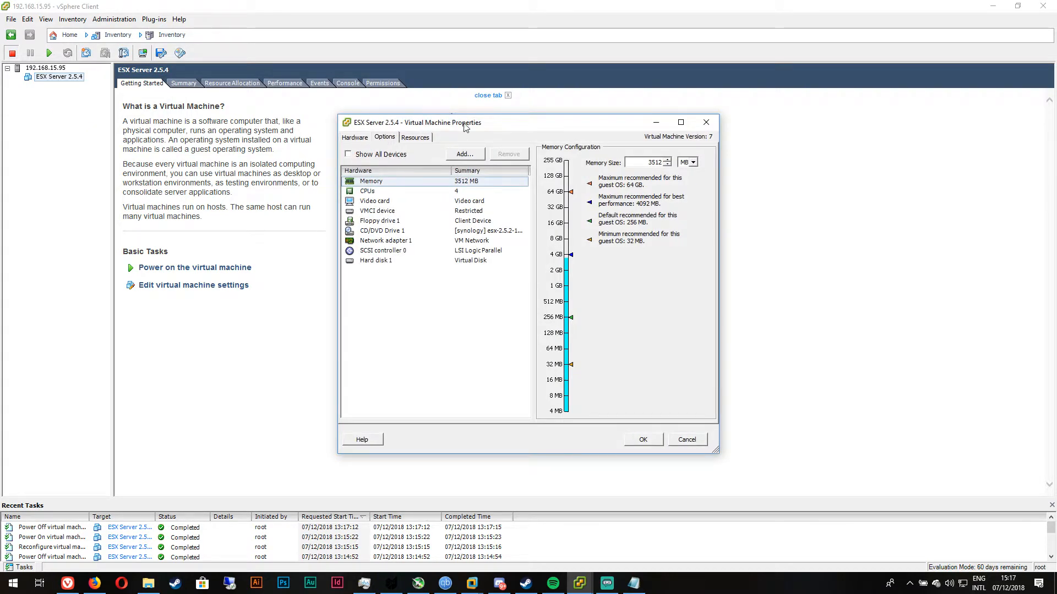
{"action": "left_click_drag", "start_coordinate": [465, 126], "coordinate": [514, 199]}
{"action": "left_click", "coordinate": [502, 272]}
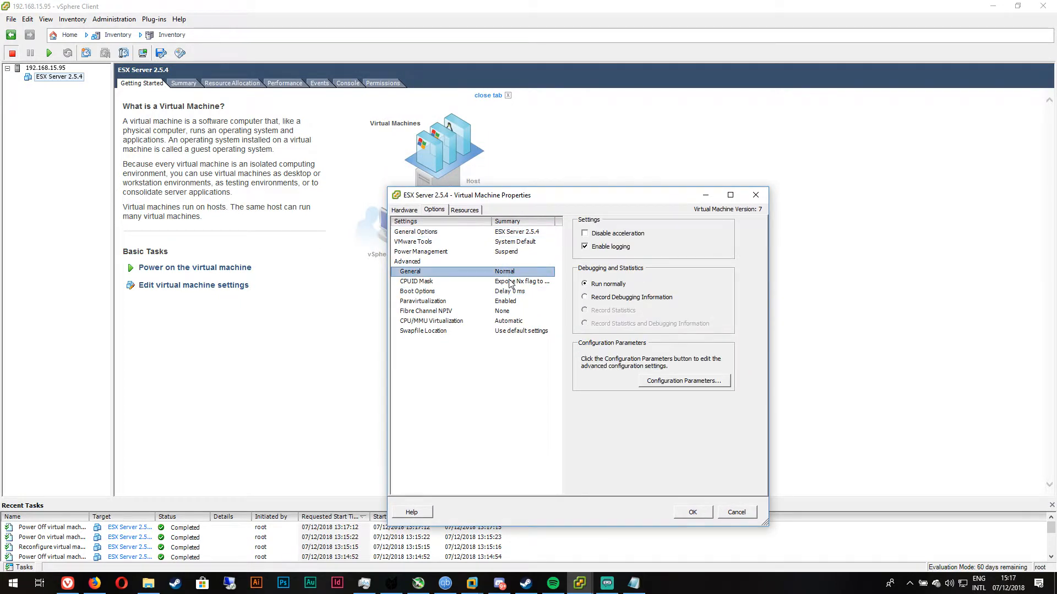
{"action": "key", "text": "Down"}
{"action": "key", "text": "Down"}
{"action": "key", "text": "Down"}
{"action": "key", "text": "Down"}
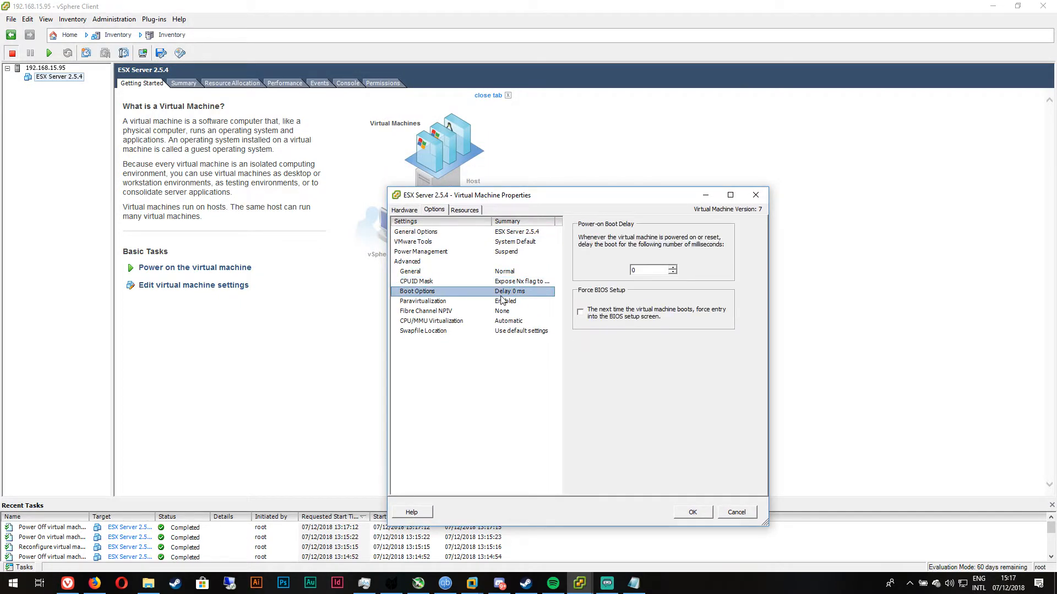
{"action": "key", "text": "Up"}
{"action": "key", "text": "Down"}
{"action": "key", "text": "Down"}
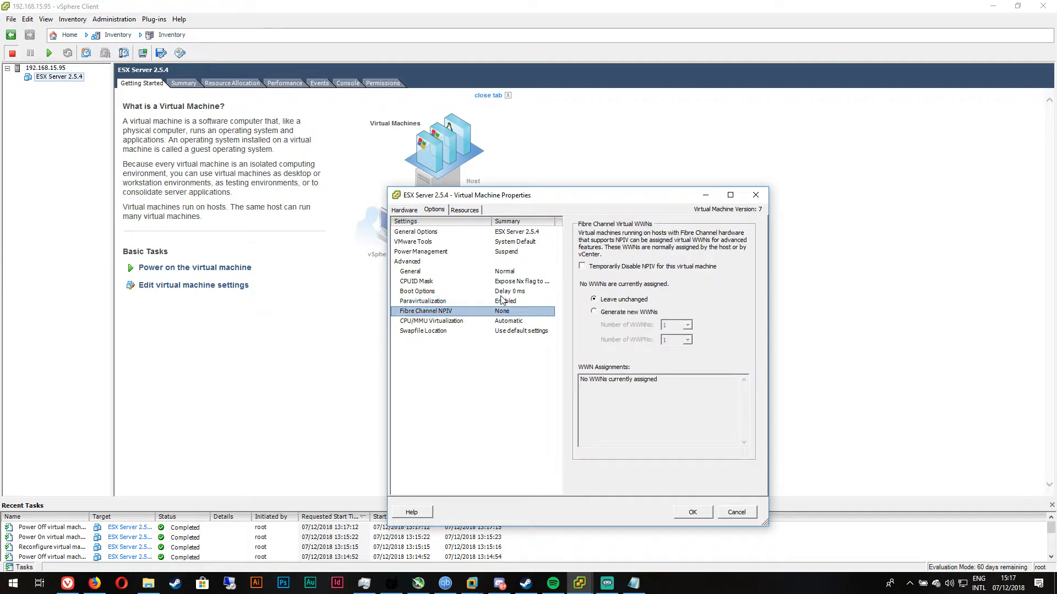
{"action": "left_click", "coordinate": [670, 334]}
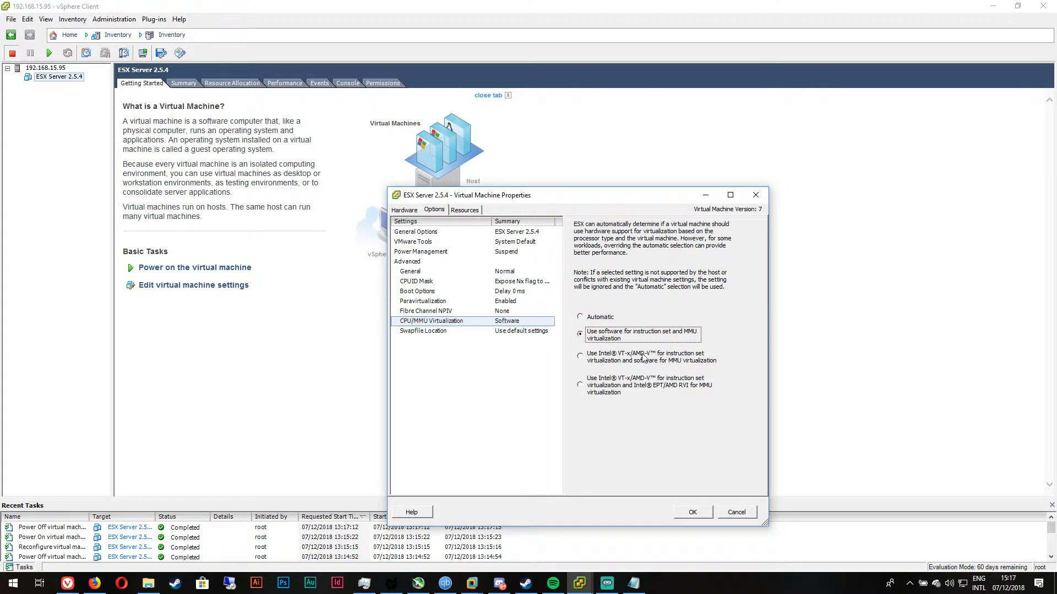
{"action": "left_click", "coordinate": [692, 513]}
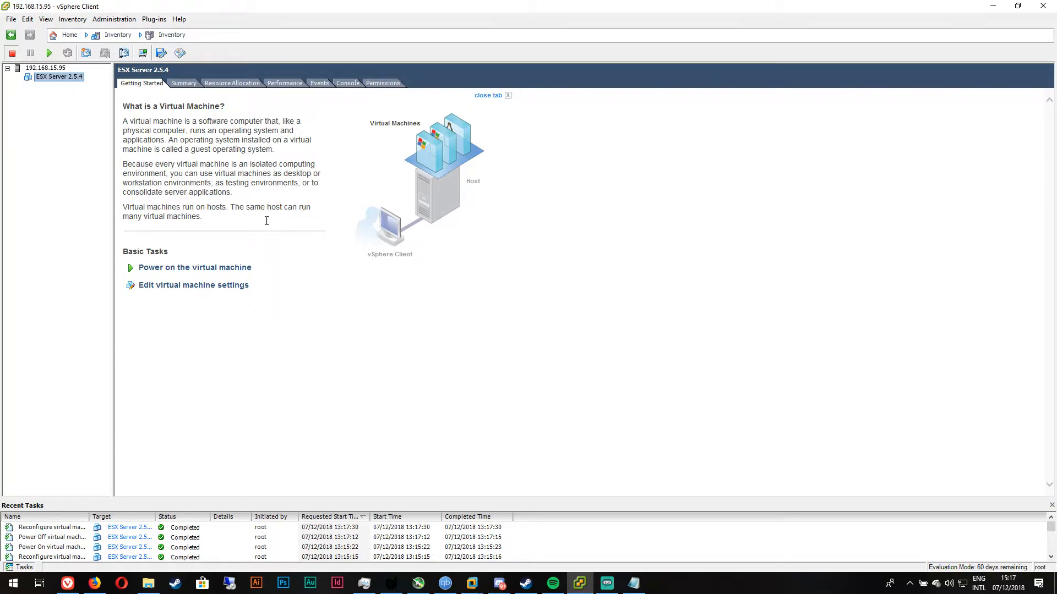
Step: Enable VMCI between VMs on the virtual machine's VMCI device and save the settings
{"action": "left_click", "coordinate": [207, 284]}
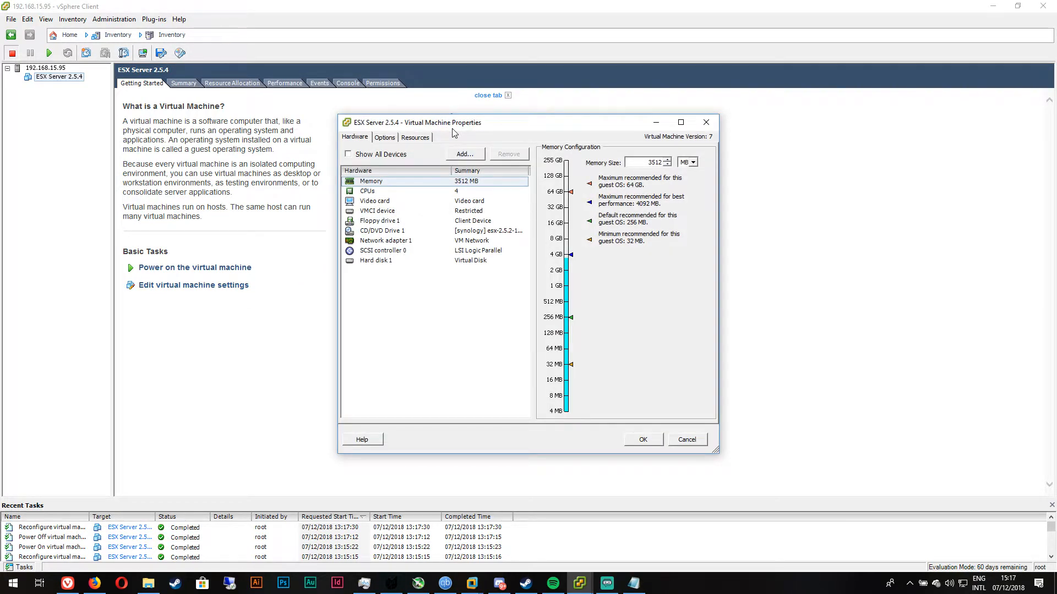
{"action": "left_click", "coordinate": [461, 203]}
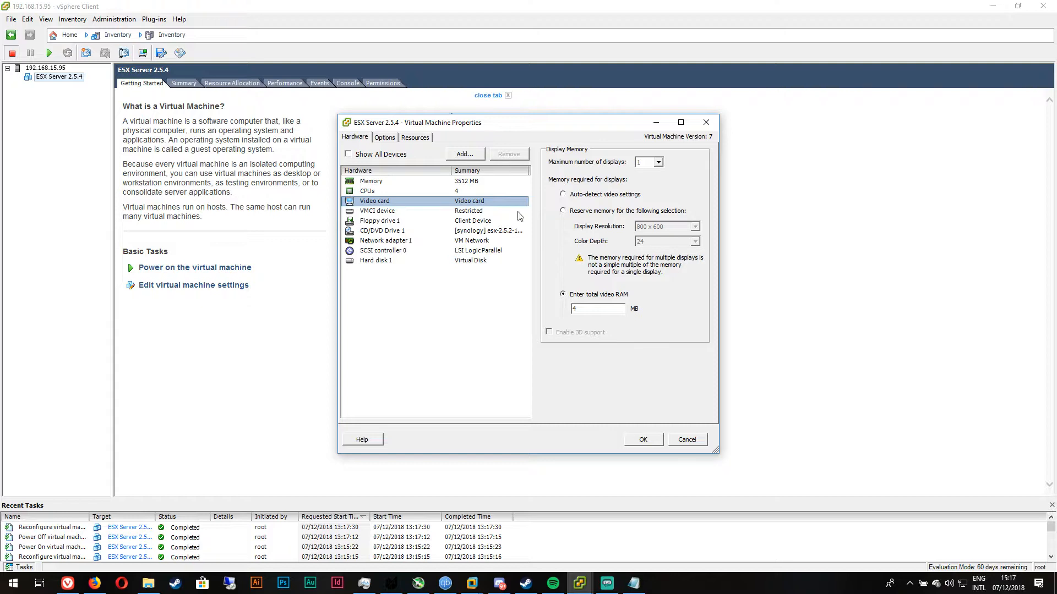
{"action": "left_click", "coordinate": [461, 214]}
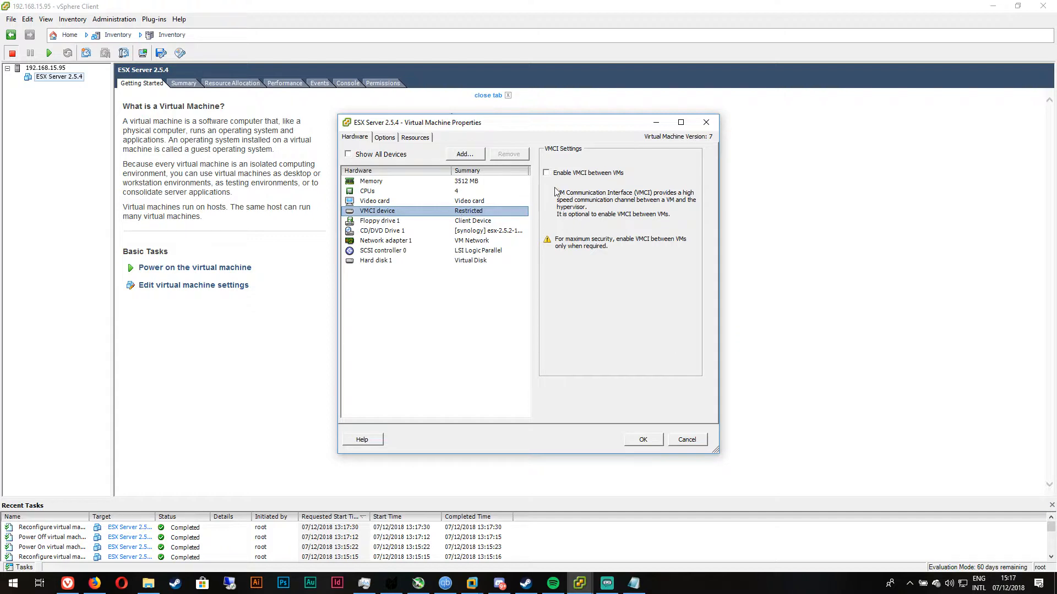
{"action": "left_click", "coordinate": [569, 174]}
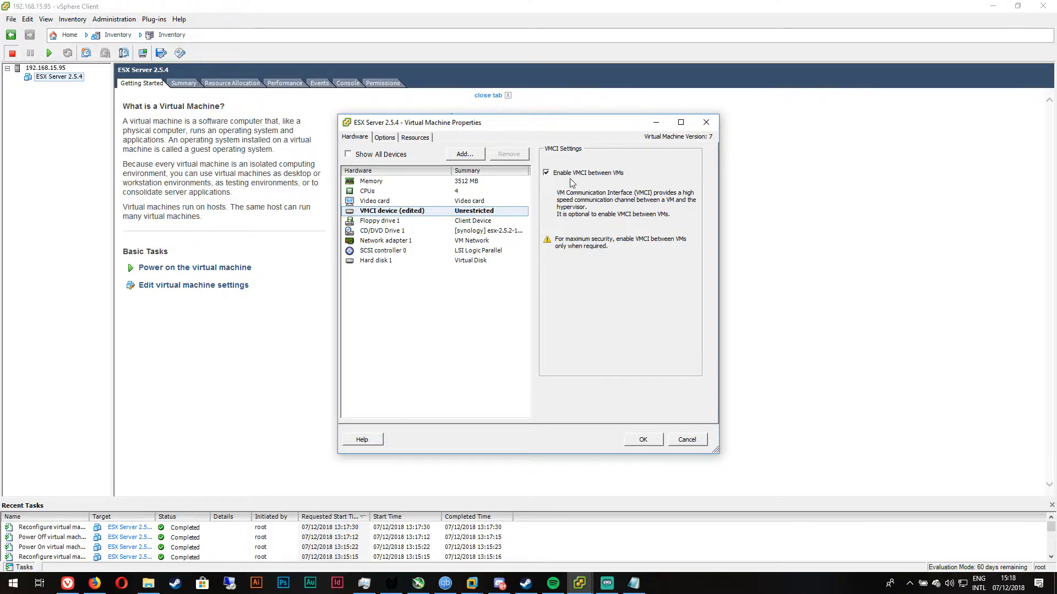
{"action": "left_click", "coordinate": [642, 439]}
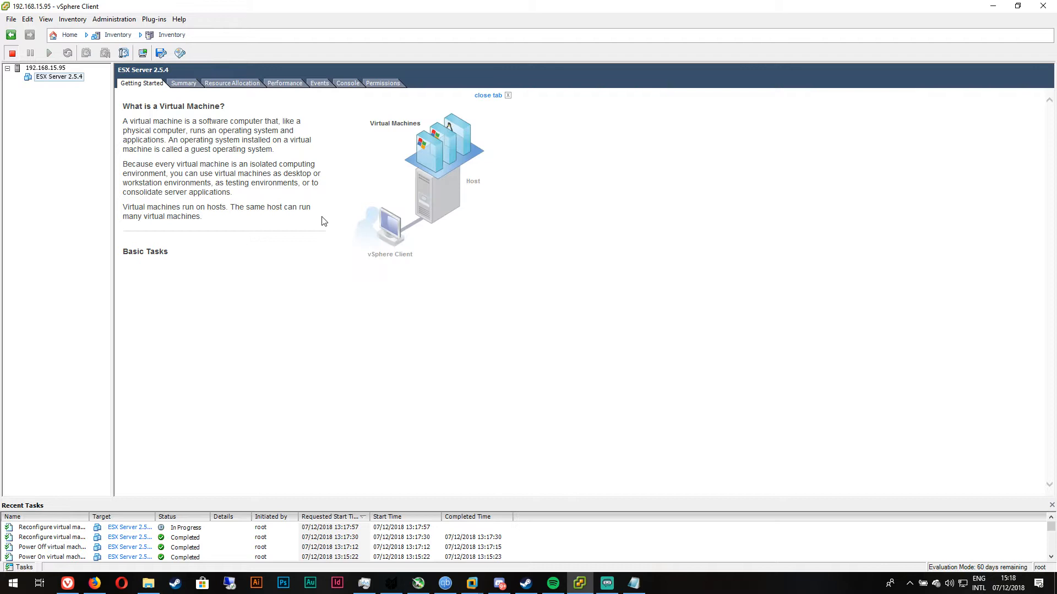
Step: Open a console for the reconfigured ESX Server 2.5.4 VM, power the machine on, and move the console clear of the task links
{"action": "right_click", "coordinate": [36, 78]}
{"action": "mouse_move", "coordinate": [66, 84]}
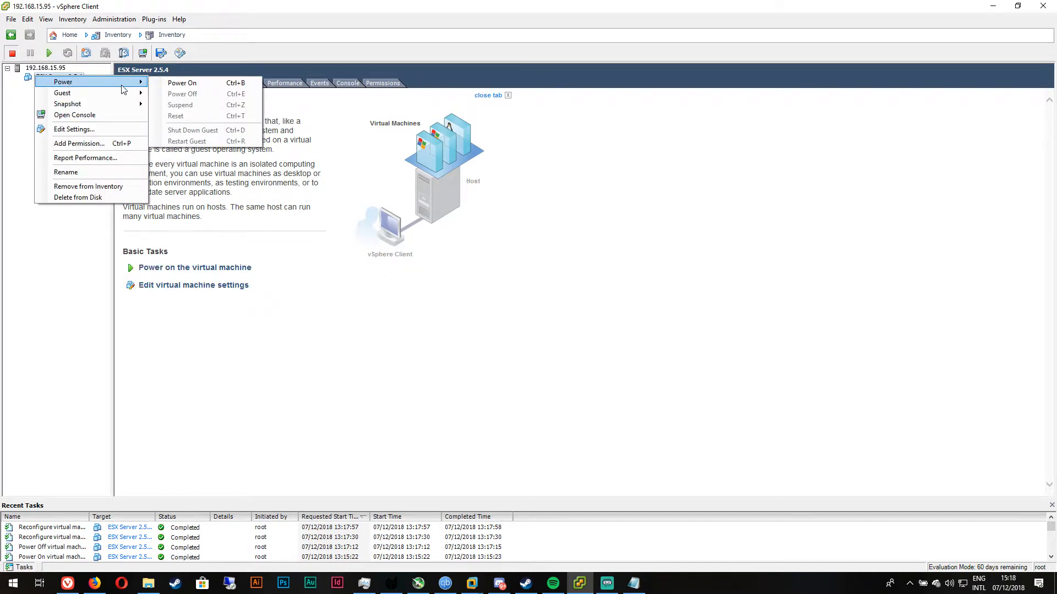
{"action": "left_click", "coordinate": [74, 114]}
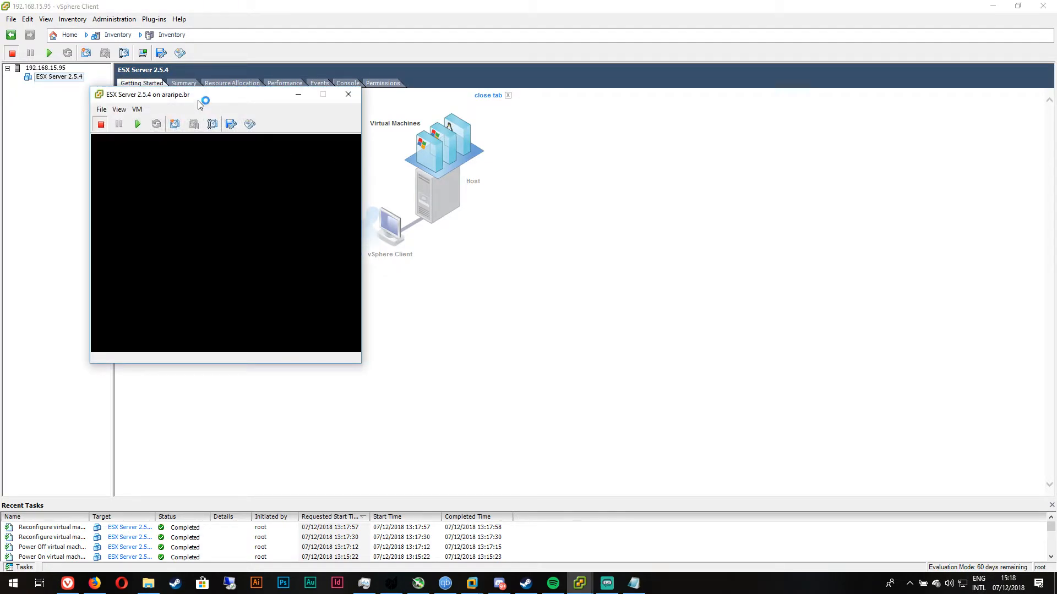
{"action": "left_click_drag", "start_coordinate": [198, 99], "coordinate": [672, 187]}
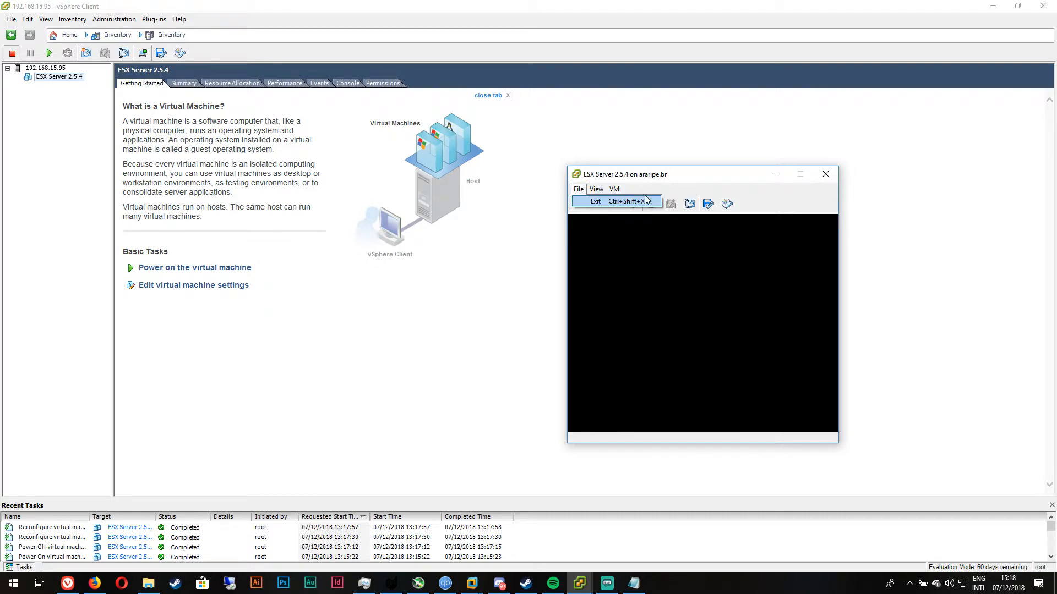
{"action": "left_click", "coordinate": [612, 206]}
{"action": "left_click_drag", "start_coordinate": [663, 181], "coordinate": [602, 162]}
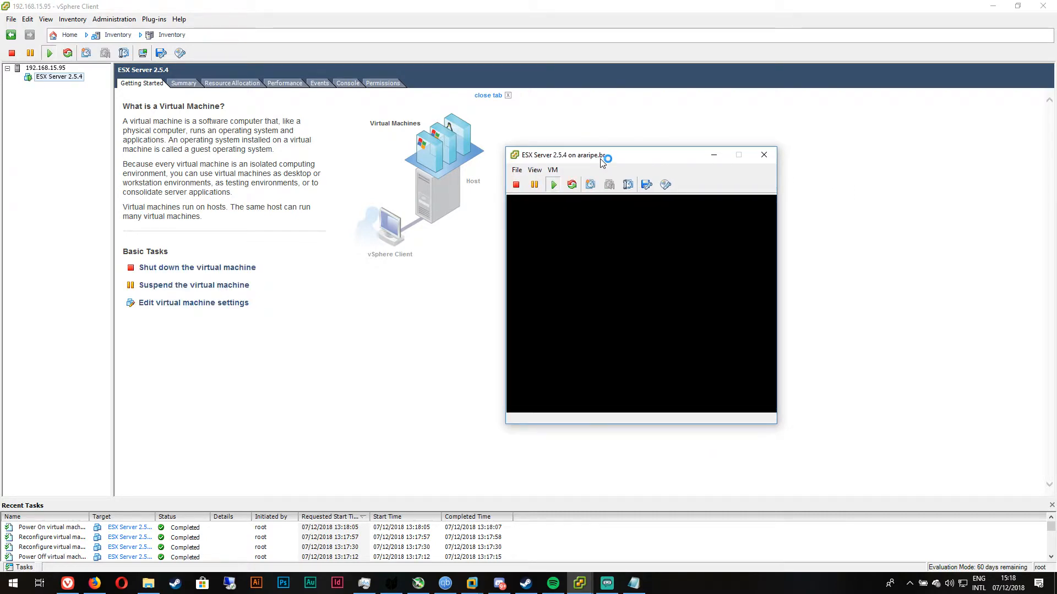
Step: Give the VM console input focus, boot the guest's default entry, and release the cursor
{"action": "left_click", "coordinate": [597, 272]}
{"action": "key", "text": "Return"}
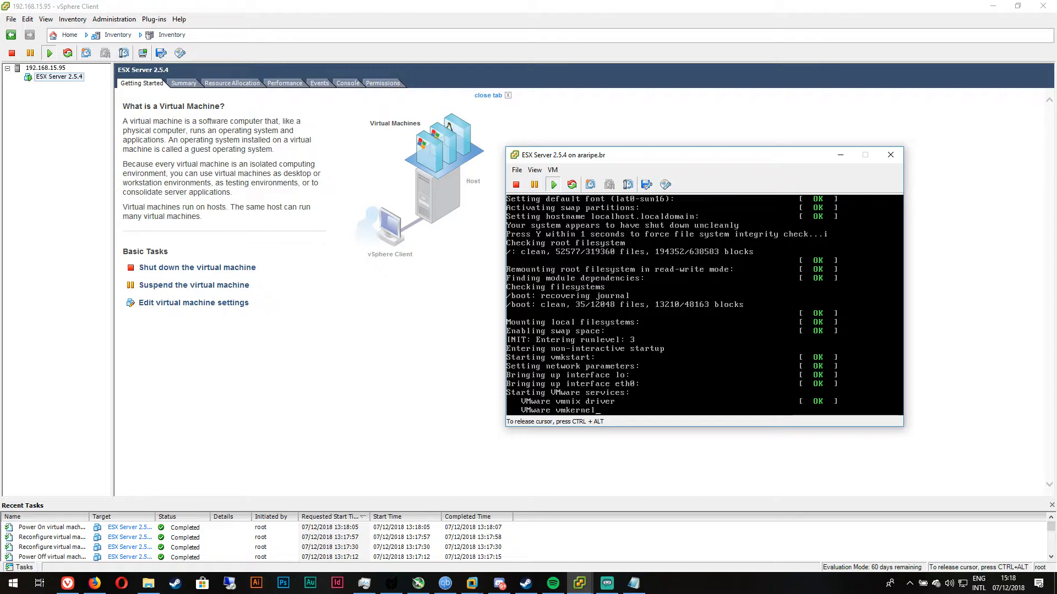
{"action": "key", "text": "ctrl+alt"}
Step: Check the IBM LUN in the Synology iSCSI Manager, then follow the vmkernel startup in the VM console placed over it
{"action": "left_click", "coordinate": [67, 583]}
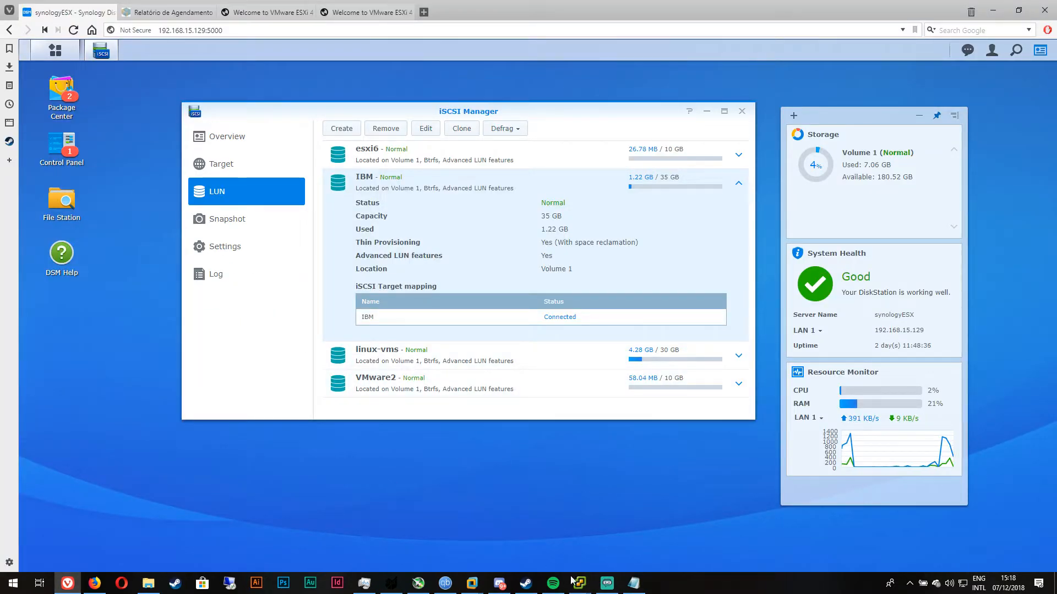
{"action": "mouse_move", "coordinate": [579, 583]}
{"action": "left_click", "coordinate": [629, 530]}
{"action": "left_click_drag", "start_coordinate": [684, 155], "coordinate": [481, 140]}
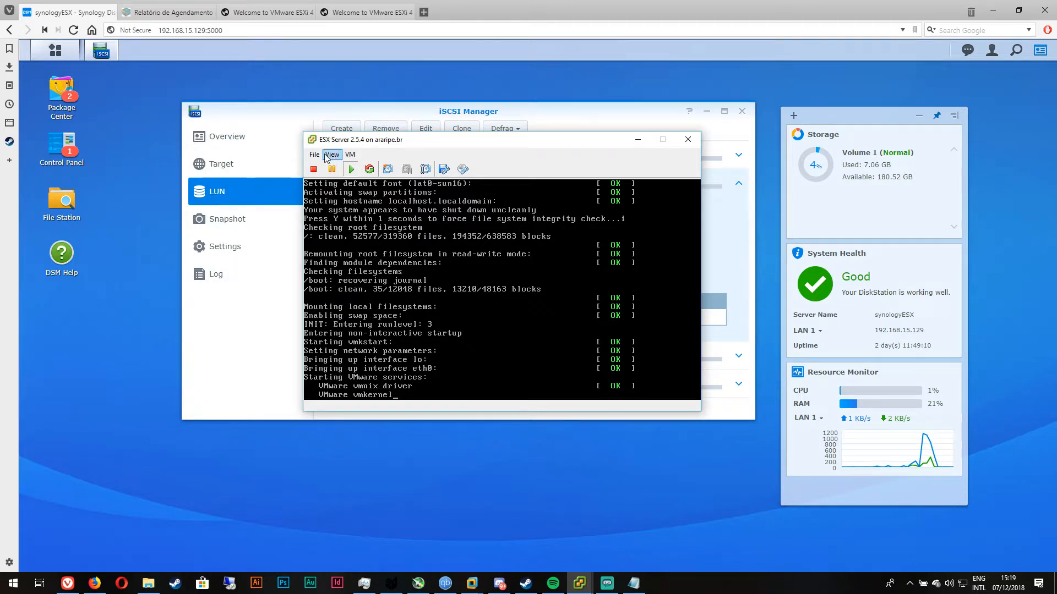
{"action": "left_click", "coordinate": [332, 154]}
{"action": "left_click", "coordinate": [336, 156]}
{"action": "left_click", "coordinate": [340, 157]}
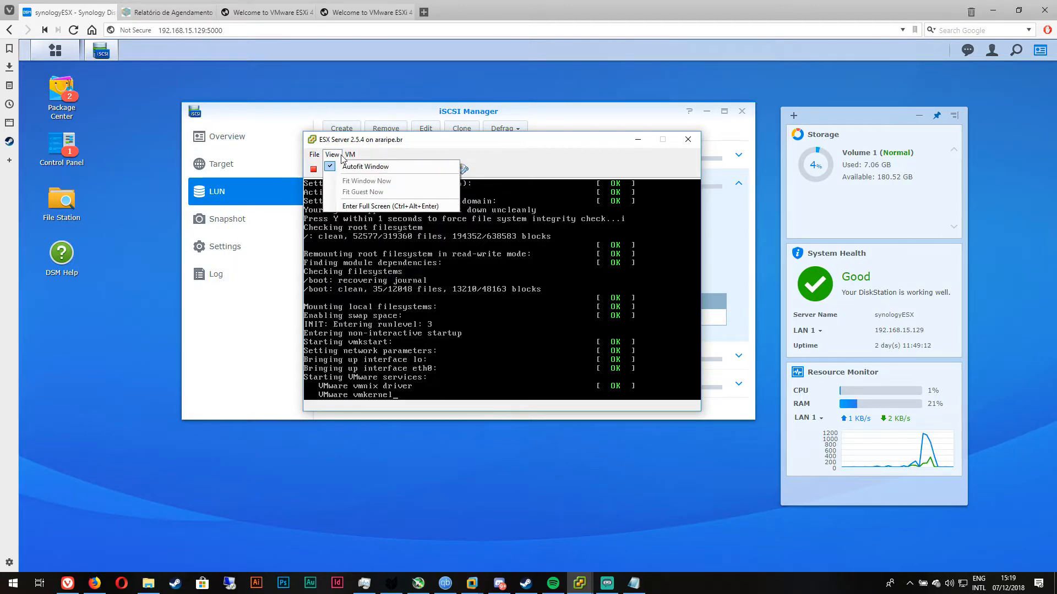
{"action": "left_click_drag", "start_coordinate": [409, 141], "coordinate": [417, 160]}
Step: Try to shut down the guest from the console, then power off the ESX Server 2.5.4 VM and confirm
{"action": "left_click", "coordinate": [322, 188]}
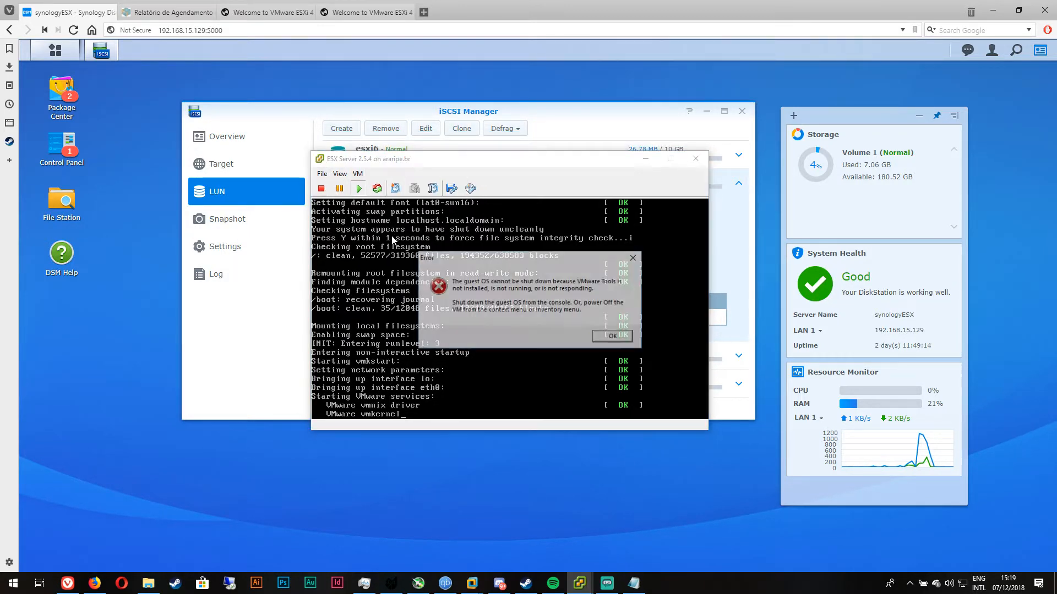
{"action": "left_click", "coordinate": [633, 258]}
{"action": "left_click", "coordinate": [360, 173]}
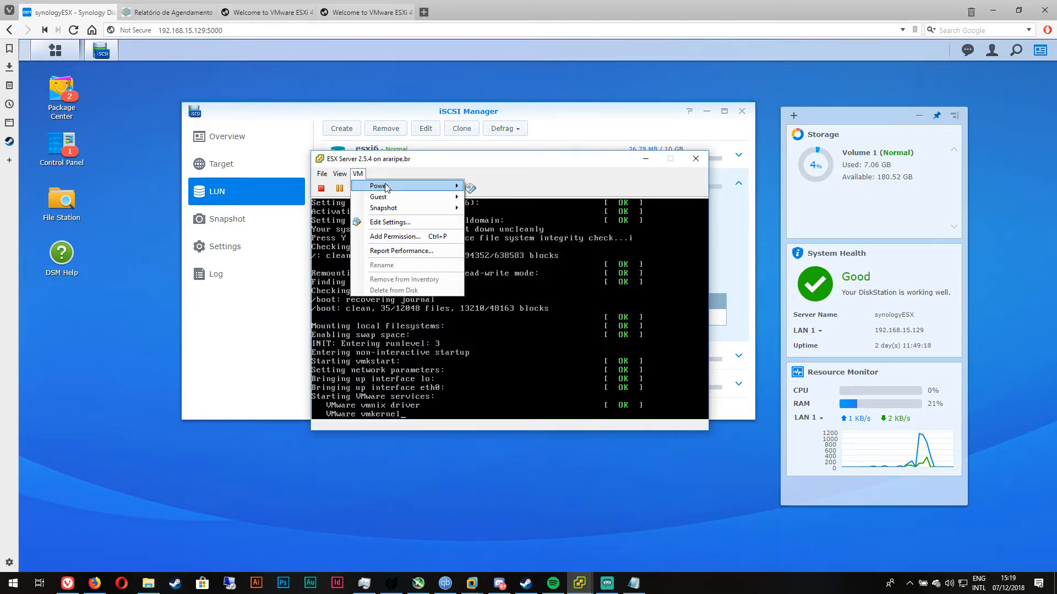
{"action": "mouse_move", "coordinate": [396, 187]}
{"action": "left_click", "coordinate": [492, 197]}
{"action": "left_click", "coordinate": [567, 328]}
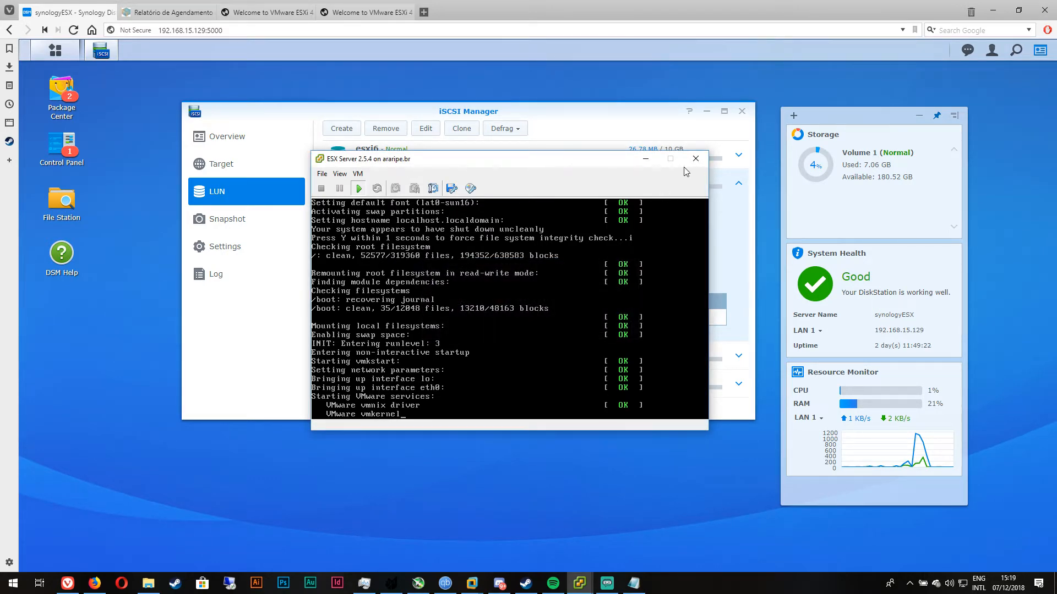
Step: Switch to the vSphere Client and examine the ESXi host's storage adapters and VMDirectPath passthrough configuration
{"action": "left_click", "coordinate": [586, 559]}
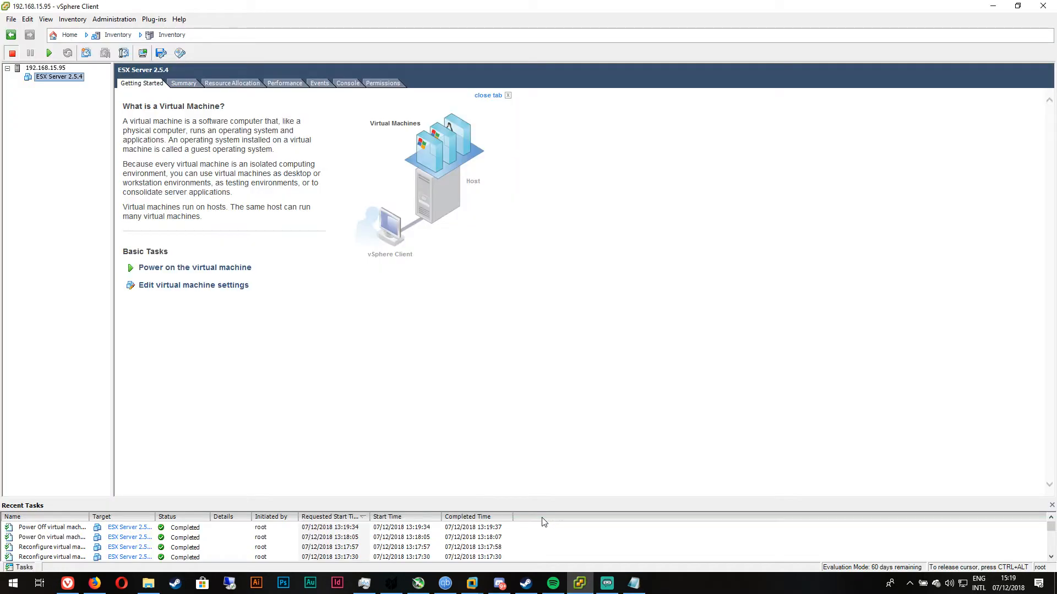
{"action": "right_click", "coordinate": [43, 80]}
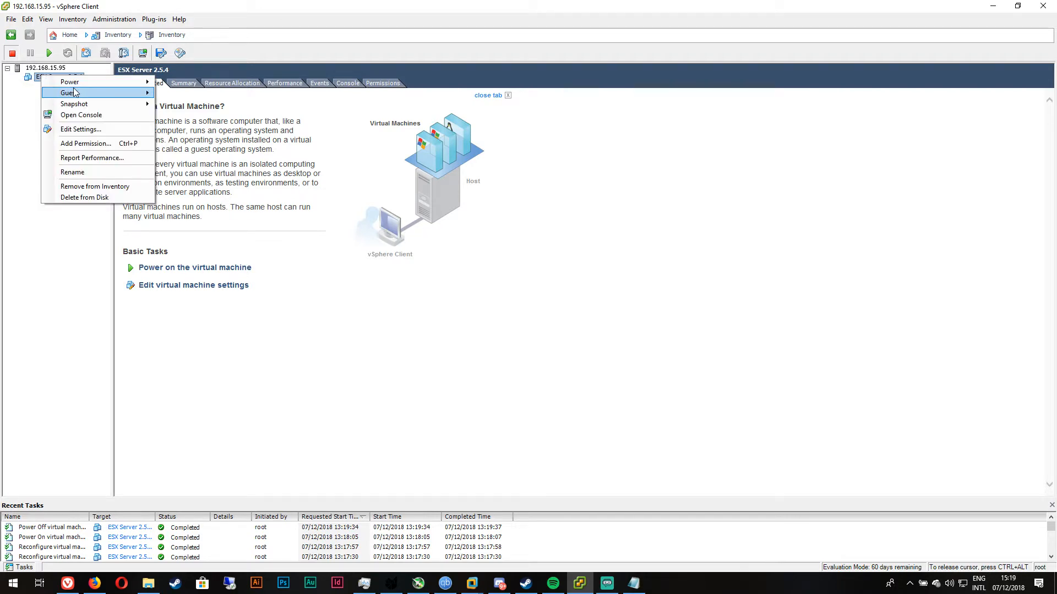
{"action": "mouse_move", "coordinate": [75, 92]}
{"action": "left_click", "coordinate": [345, 71]}
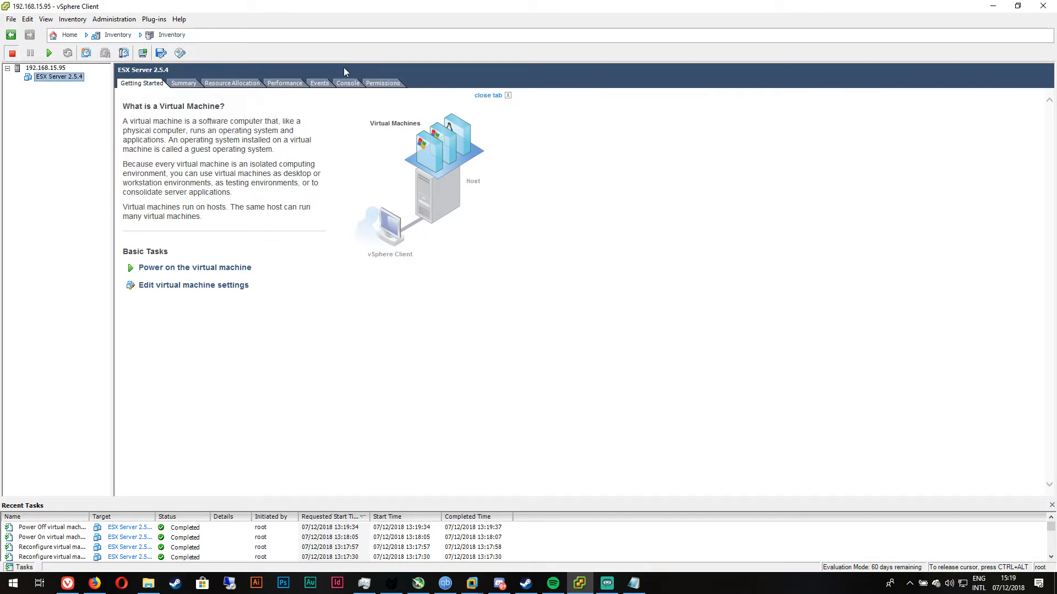
{"action": "left_click", "coordinate": [45, 68]}
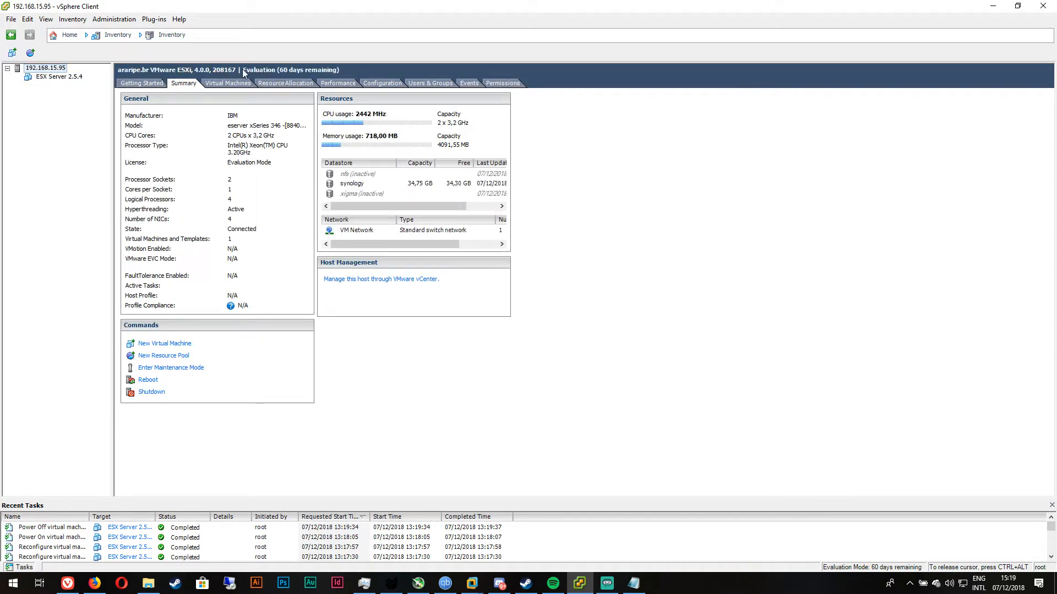
{"action": "left_click", "coordinate": [382, 83]}
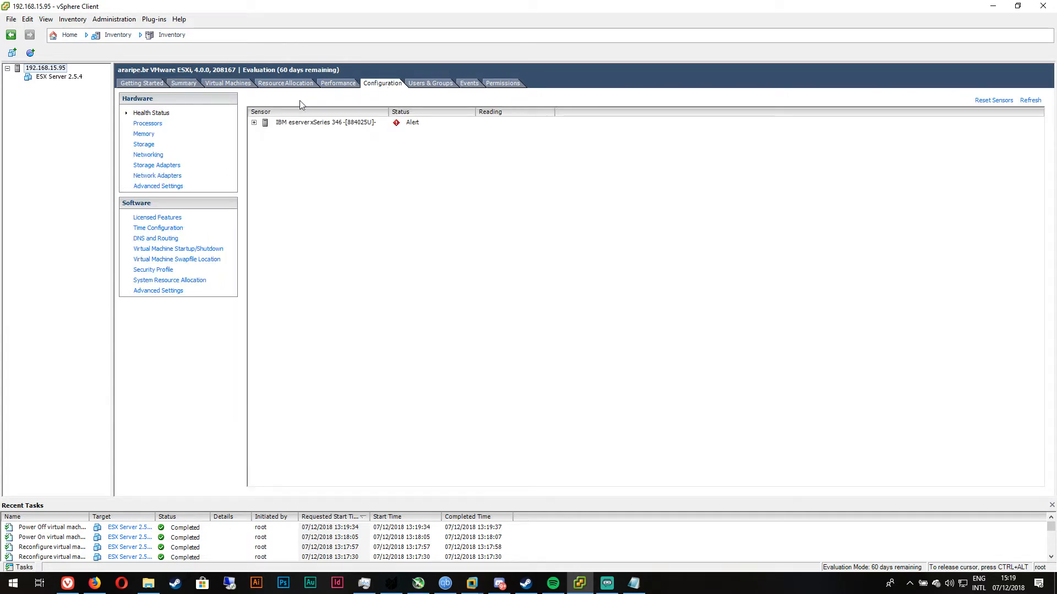
{"action": "left_click", "coordinate": [147, 166]}
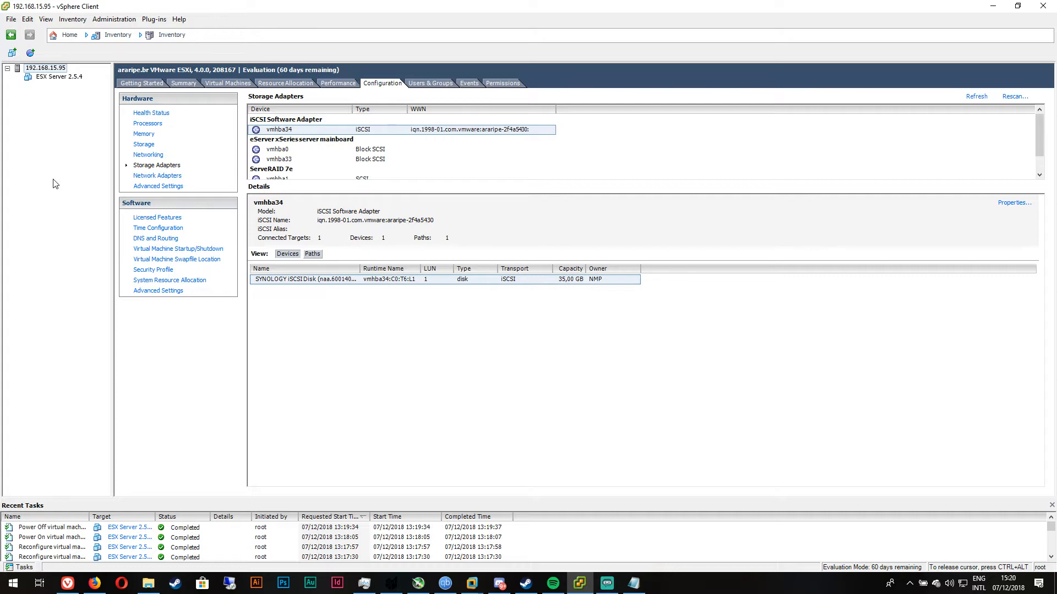
{"action": "left_click", "coordinate": [156, 188]}
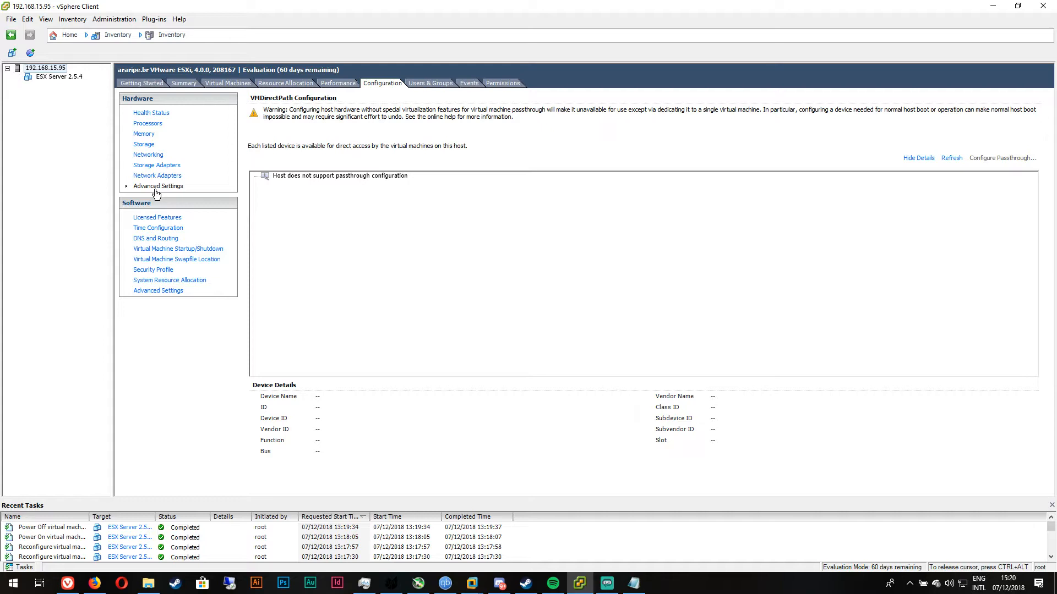
{"action": "left_click", "coordinate": [296, 177]}
{"action": "left_click", "coordinate": [171, 165]}
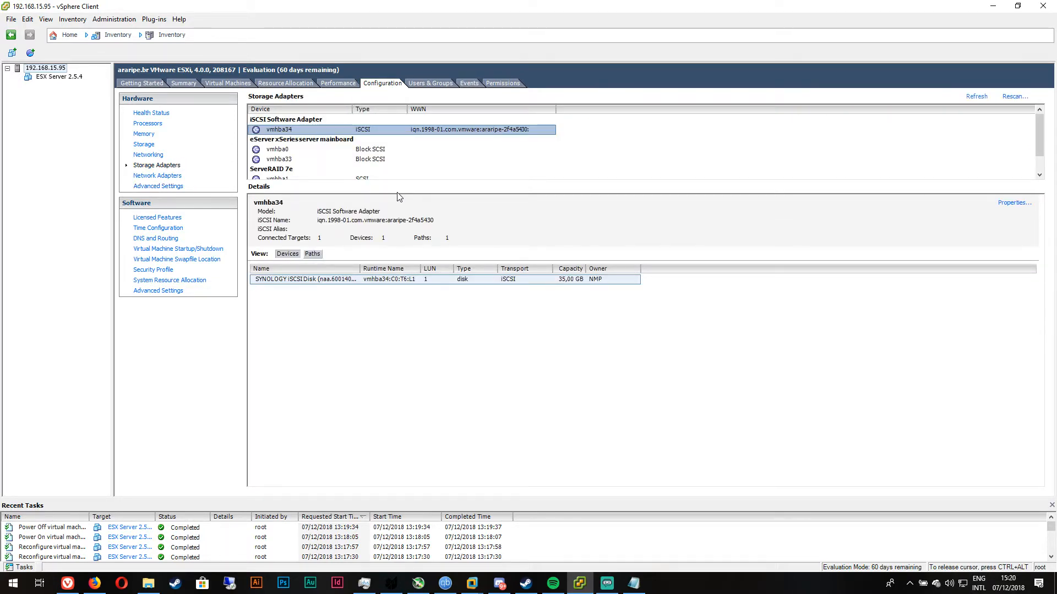
{"action": "left_click", "coordinate": [141, 83]}
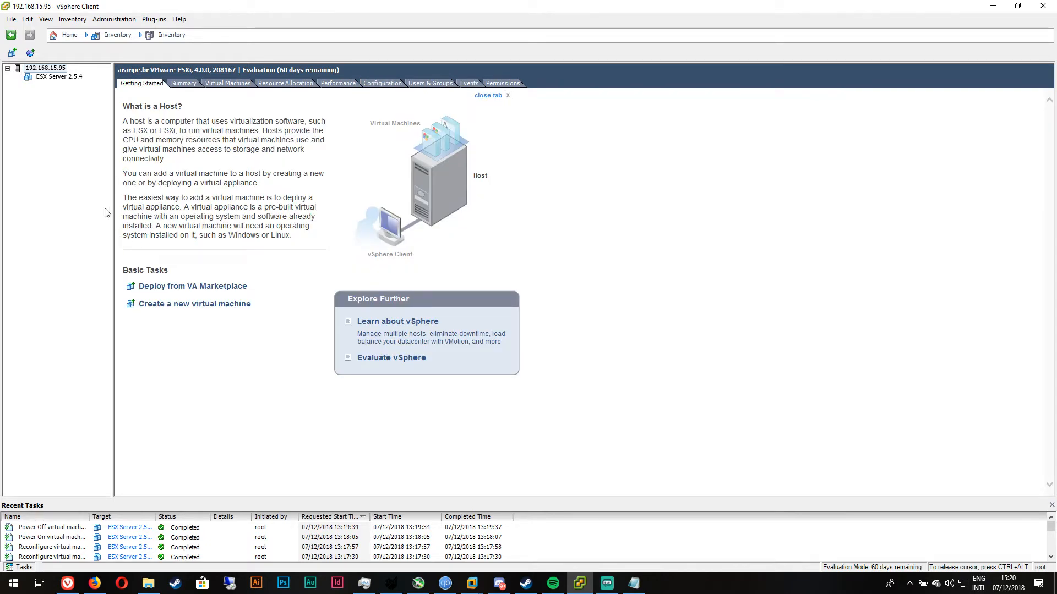
{"action": "left_click", "coordinate": [180, 287]}
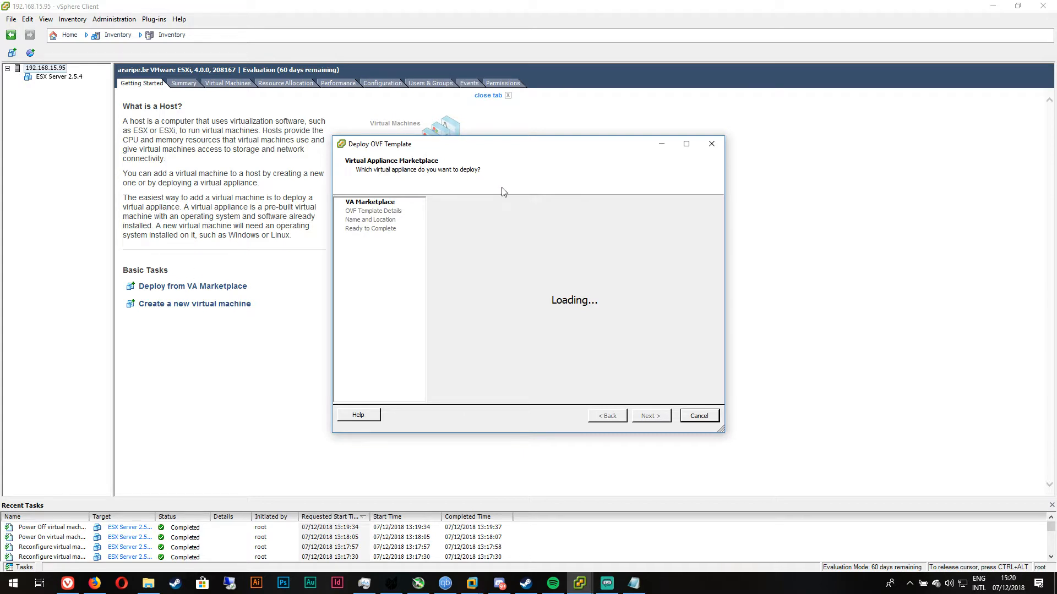
{"action": "left_click", "coordinate": [690, 415]}
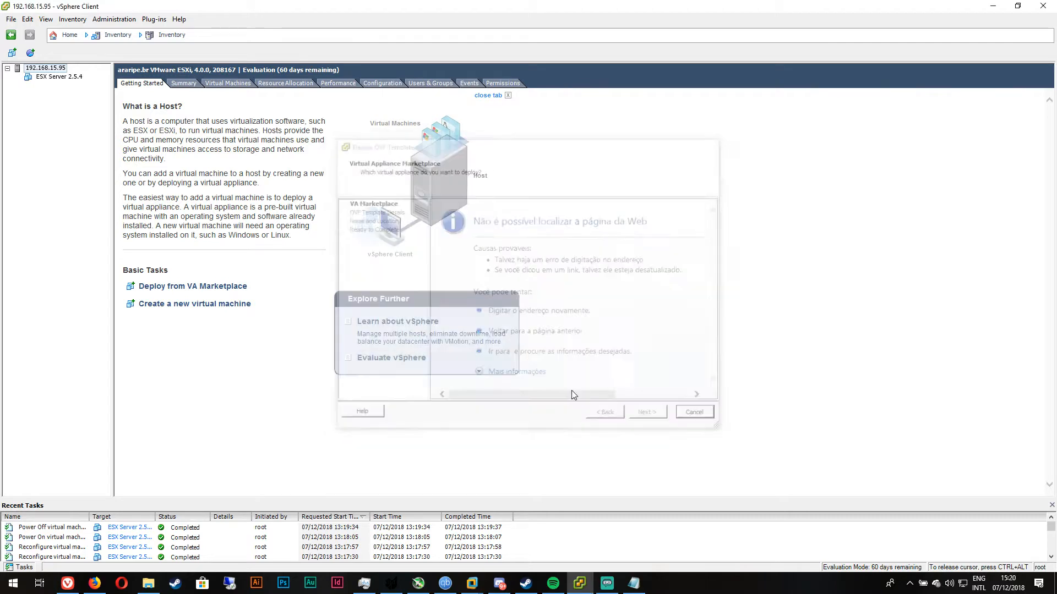
Step: Open the ESX Server 2.5.4 VM's settings and review its network adapter, SCSI controller and hard disk
{"action": "left_click", "coordinate": [54, 79]}
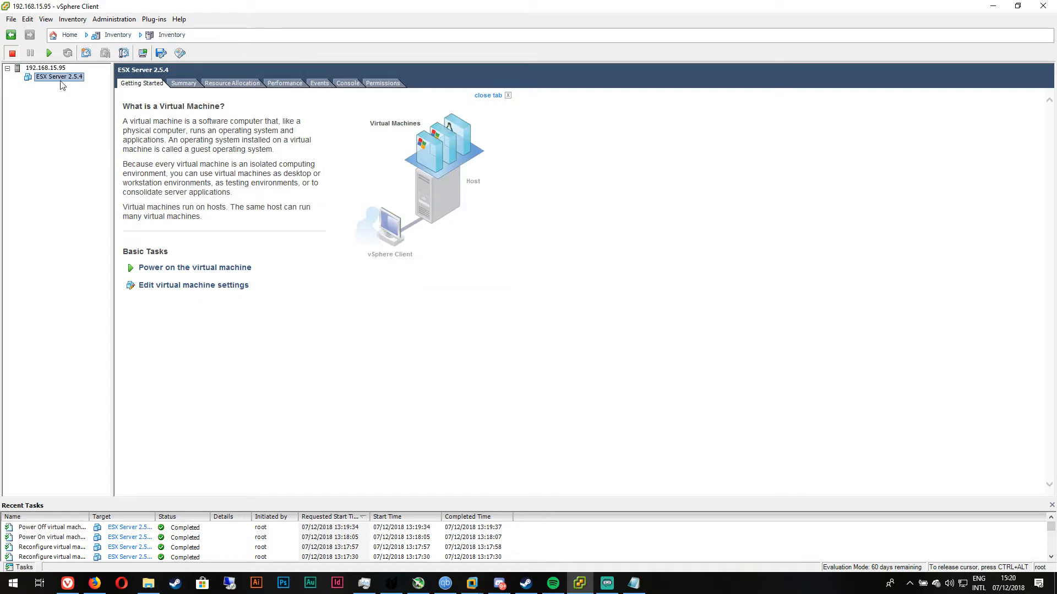
{"action": "right_click", "coordinate": [58, 78]}
{"action": "left_click", "coordinate": [91, 131]}
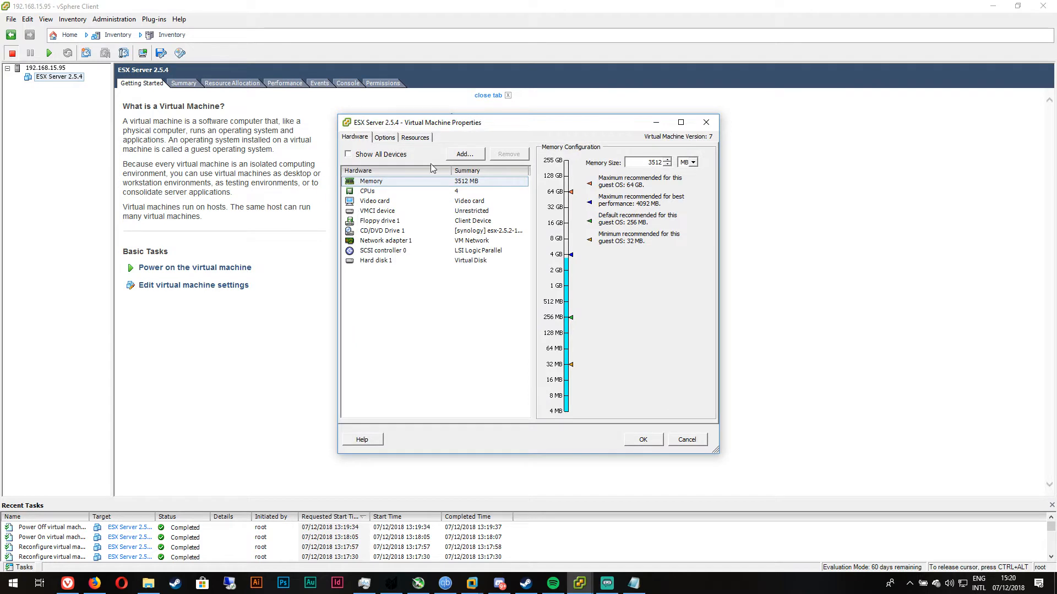
{"action": "left_click", "coordinate": [471, 242]}
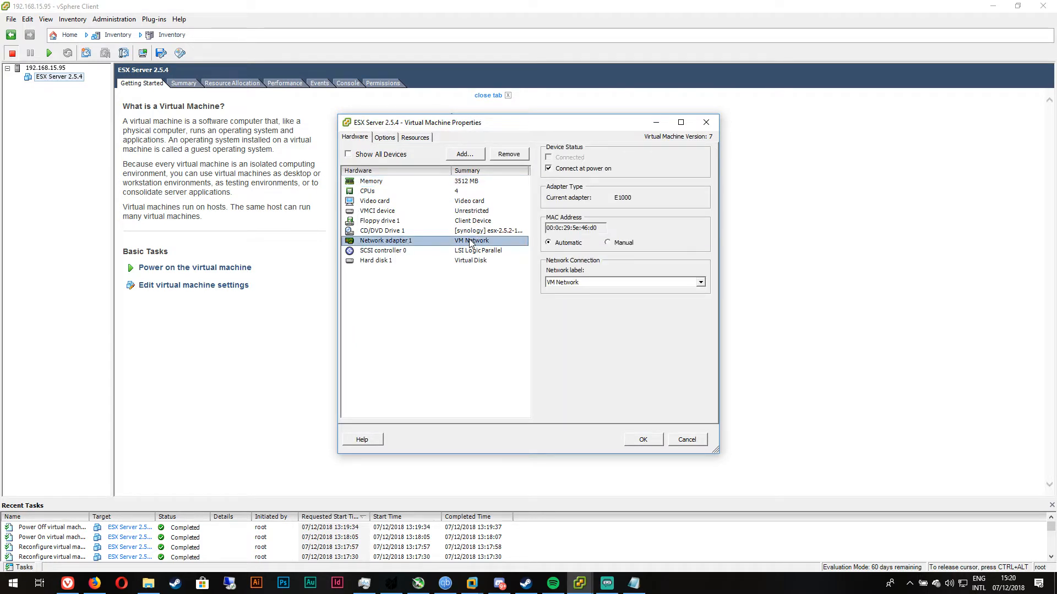
{"action": "left_click", "coordinate": [465, 253]}
{"action": "left_click", "coordinate": [460, 262]}
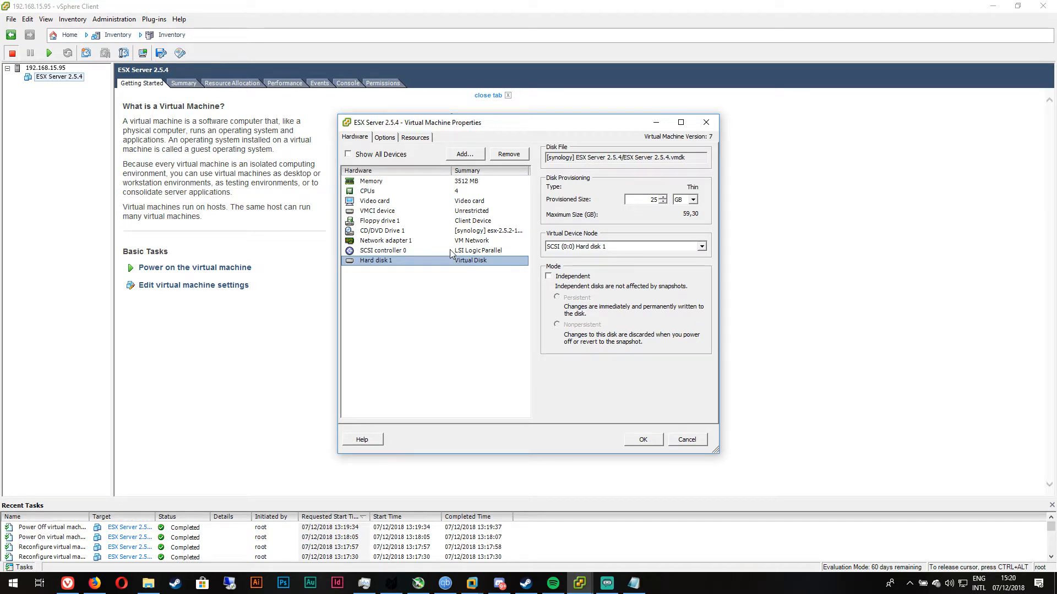
Step: Review the VM's Fibre Channel NPIV, VMware Tools and advanced General options
{"action": "left_click", "coordinate": [383, 137]}
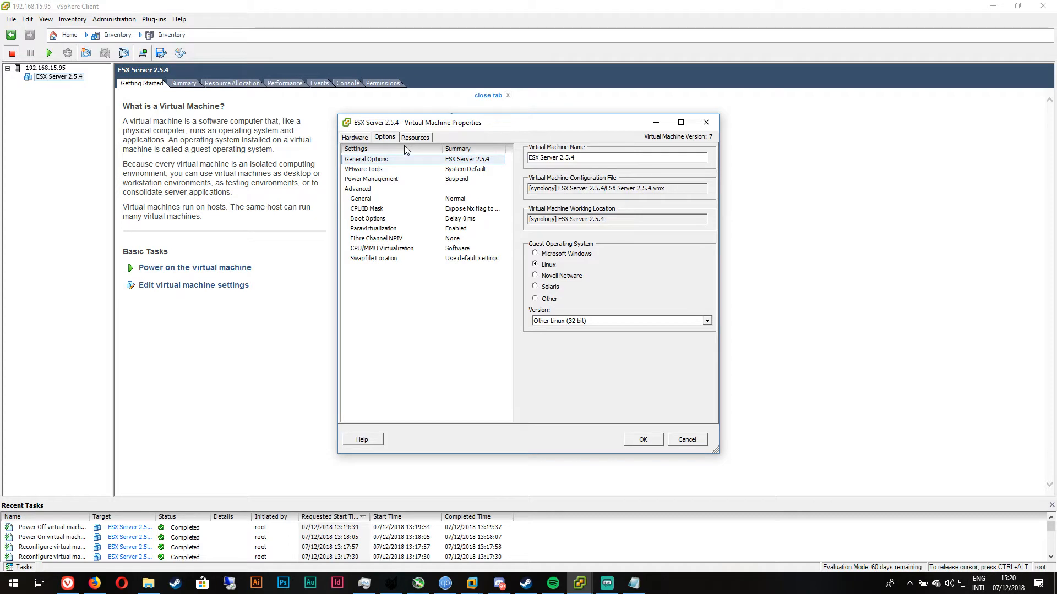
{"action": "left_click", "coordinate": [424, 247]}
{"action": "key", "text": "Up"}
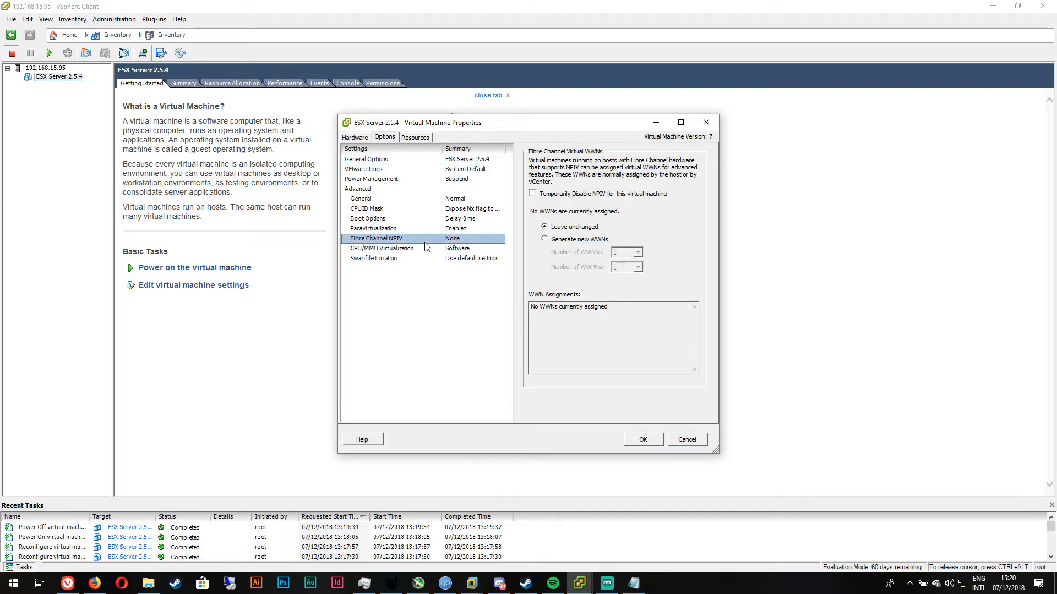
{"action": "left_click", "coordinate": [395, 168]}
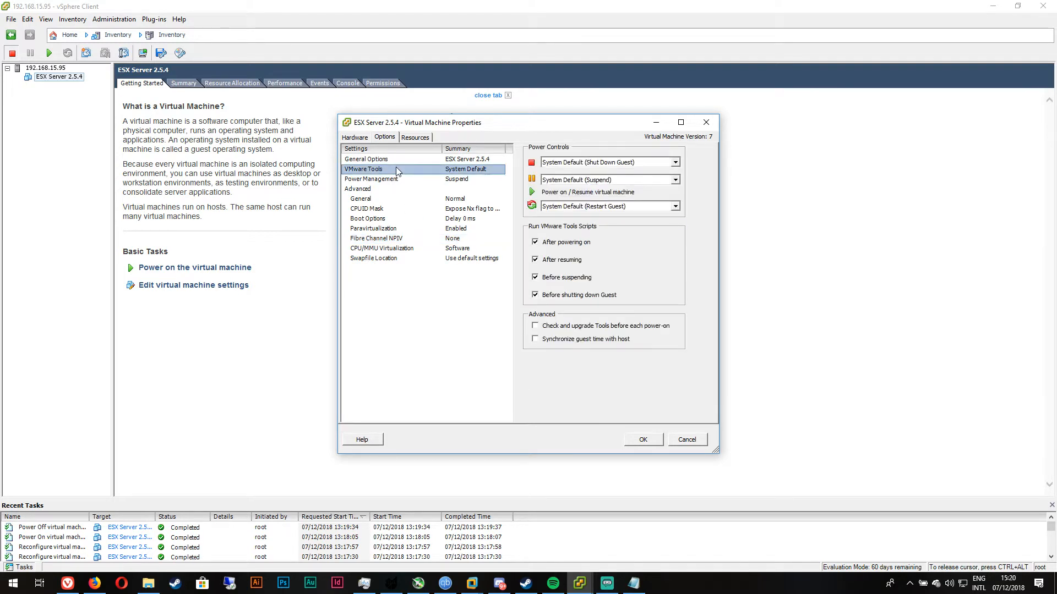
{"action": "left_click", "coordinate": [381, 198]}
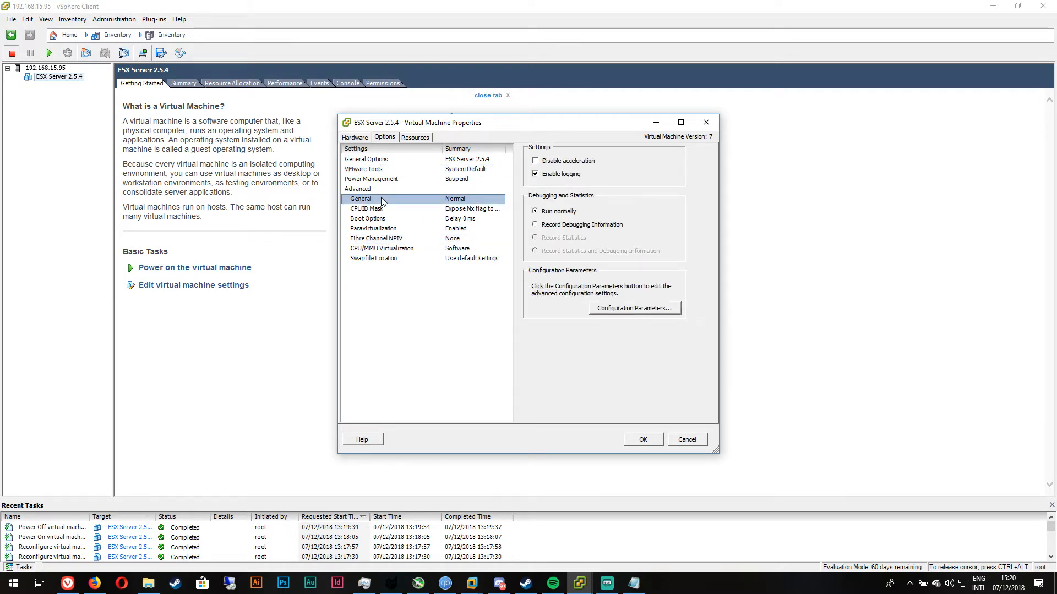
Step: Examine the VM's advanced configuration parameters with the Name column widened to show full names, then close the list
{"action": "left_click", "coordinate": [634, 308]}
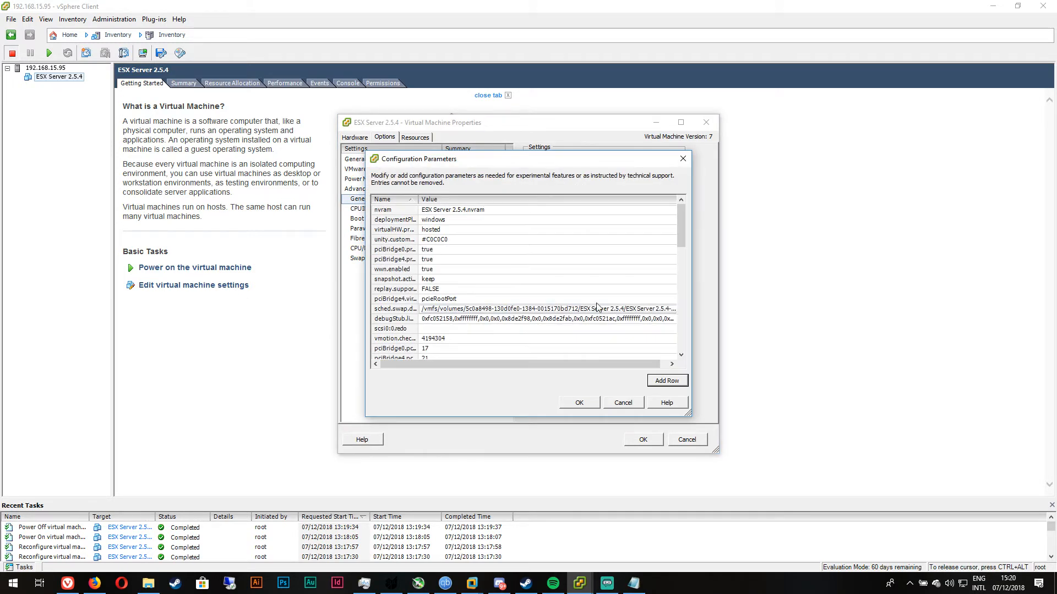
{"action": "mouse_move", "coordinate": [679, 229]}
{"action": "left_mouse_down"}
{"action": "mouse_move", "coordinate": [681, 310]}
{"action": "mouse_move", "coordinate": [677, 212]}
{"action": "mouse_move", "coordinate": [676, 350]}
{"action": "mouse_move", "coordinate": [664, 220]}
{"action": "left_mouse_up"}
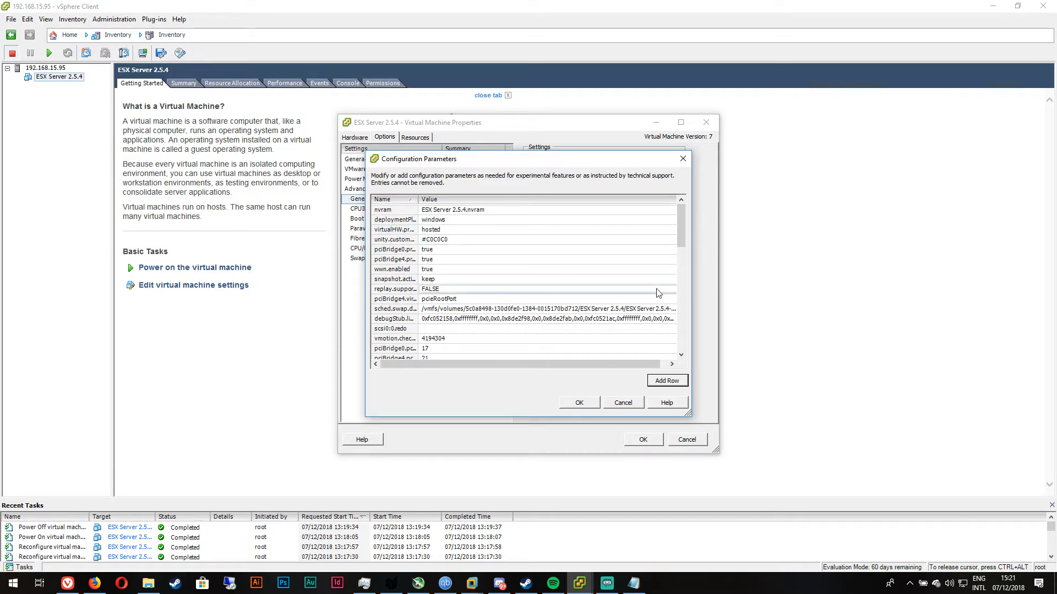
{"action": "scroll", "coordinate": [633, 283], "scroll_direction": "down", "scroll_amount": 10}
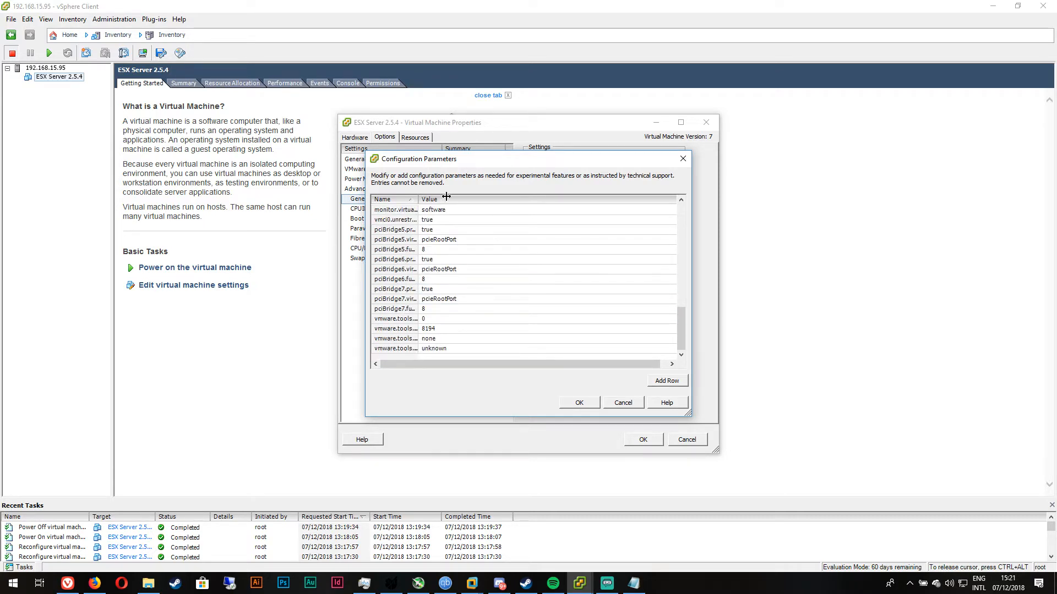
{"action": "left_click_drag", "start_coordinate": [418, 199], "coordinate": [621, 199]}
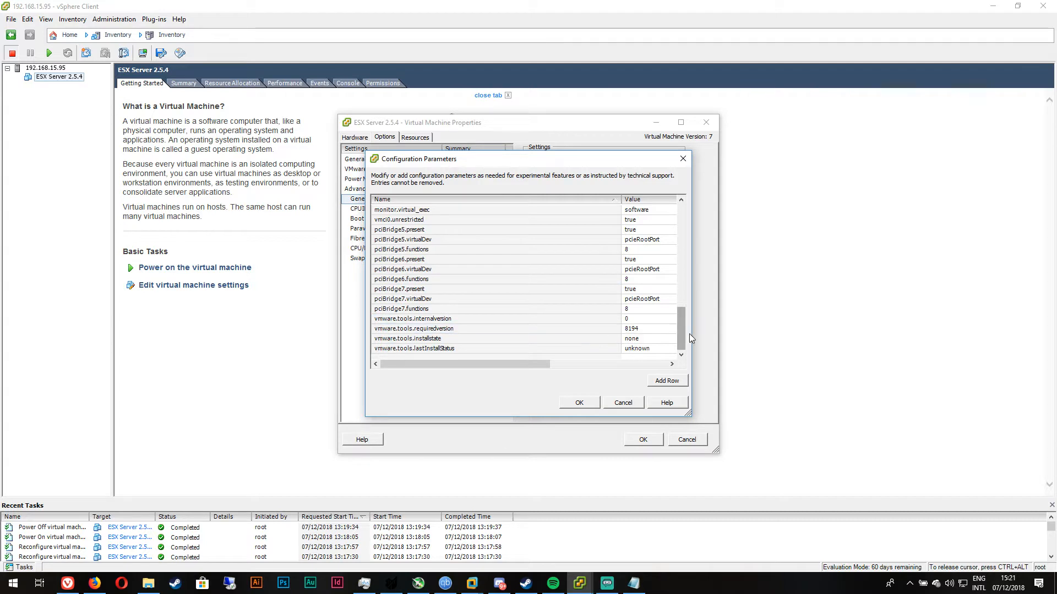
{"action": "left_click_drag", "start_coordinate": [682, 331], "coordinate": [689, 209]}
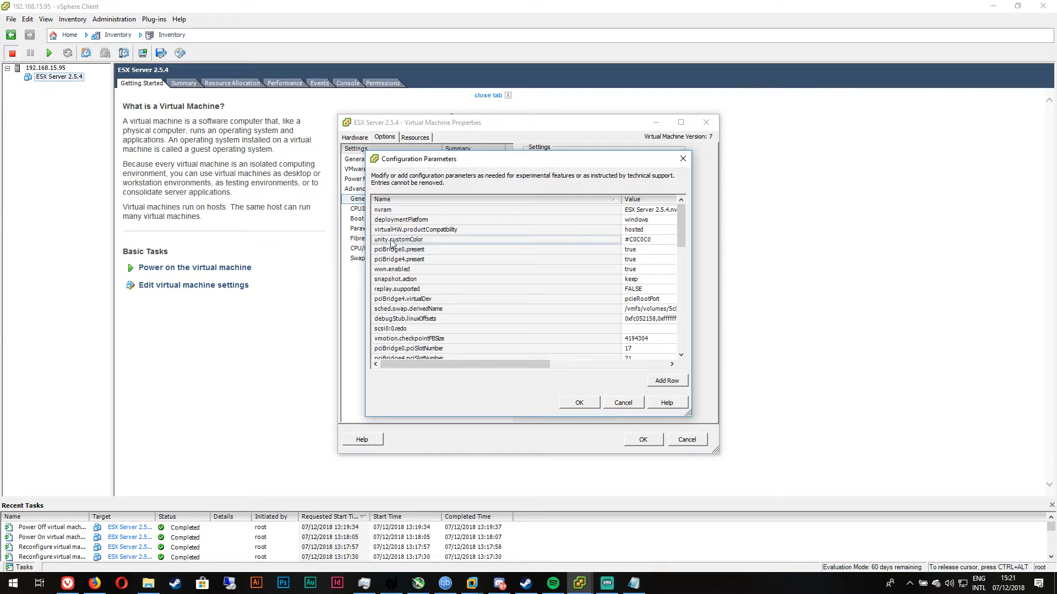
{"action": "left_click", "coordinate": [683, 159]}
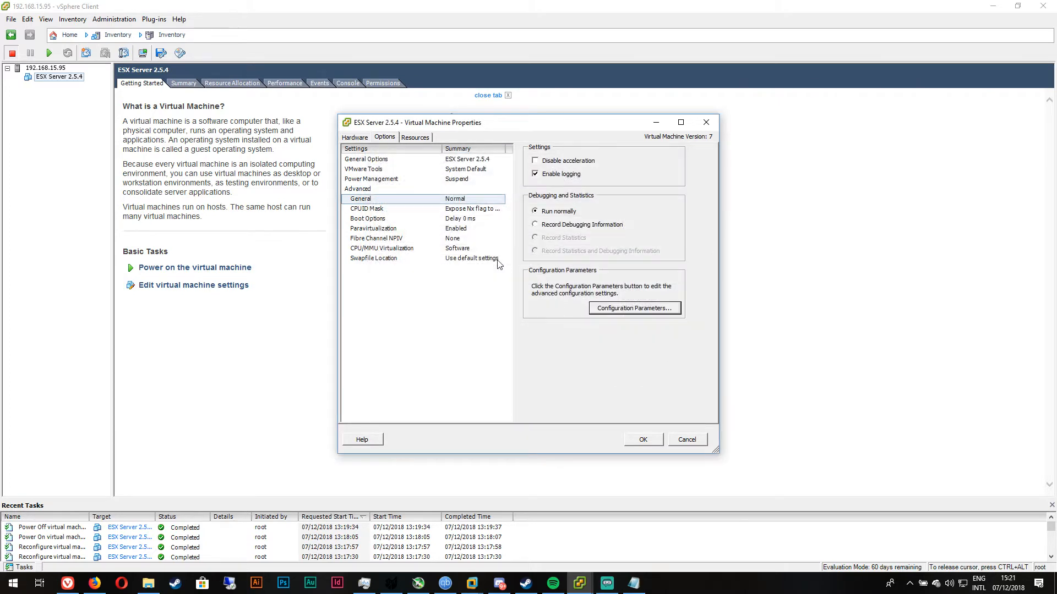
Step: Check the VM's resource allocation and hardware list, then close its properties without changes
{"action": "left_click", "coordinate": [416, 137]}
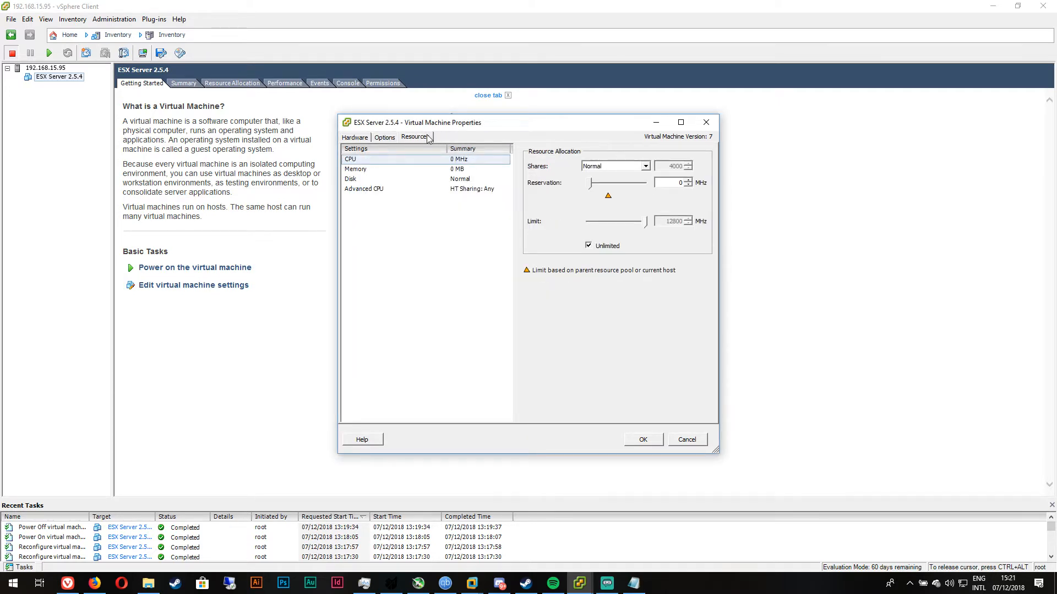
{"action": "left_click", "coordinate": [364, 139]}
{"action": "left_click", "coordinate": [415, 138]}
{"action": "left_click", "coordinate": [355, 137]}
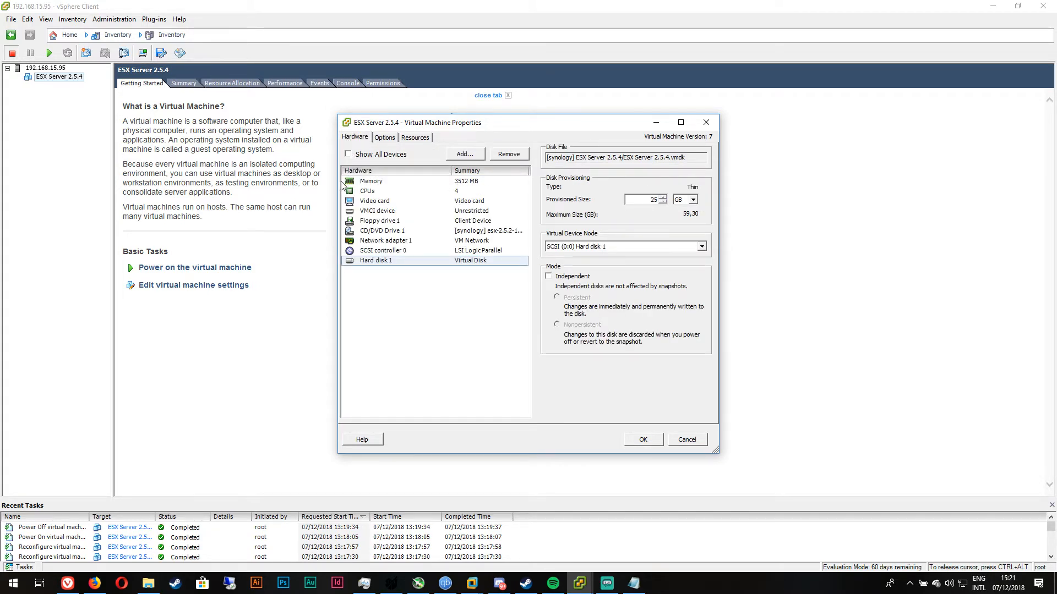
{"action": "left_click", "coordinate": [706, 122]}
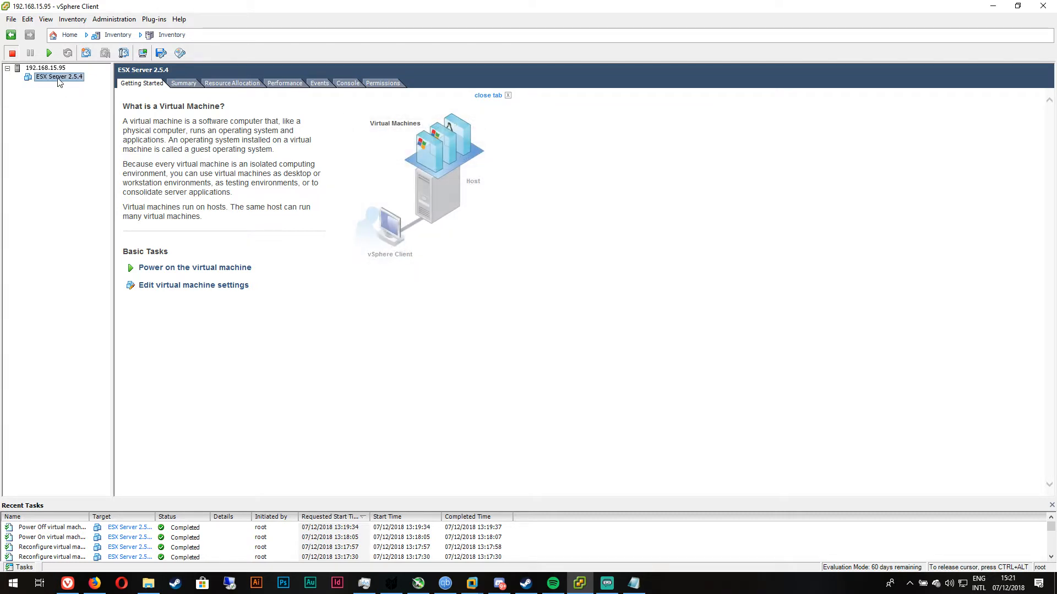
{"action": "right_click", "coordinate": [59, 78]}
{"action": "mouse_move", "coordinate": [106, 92]}
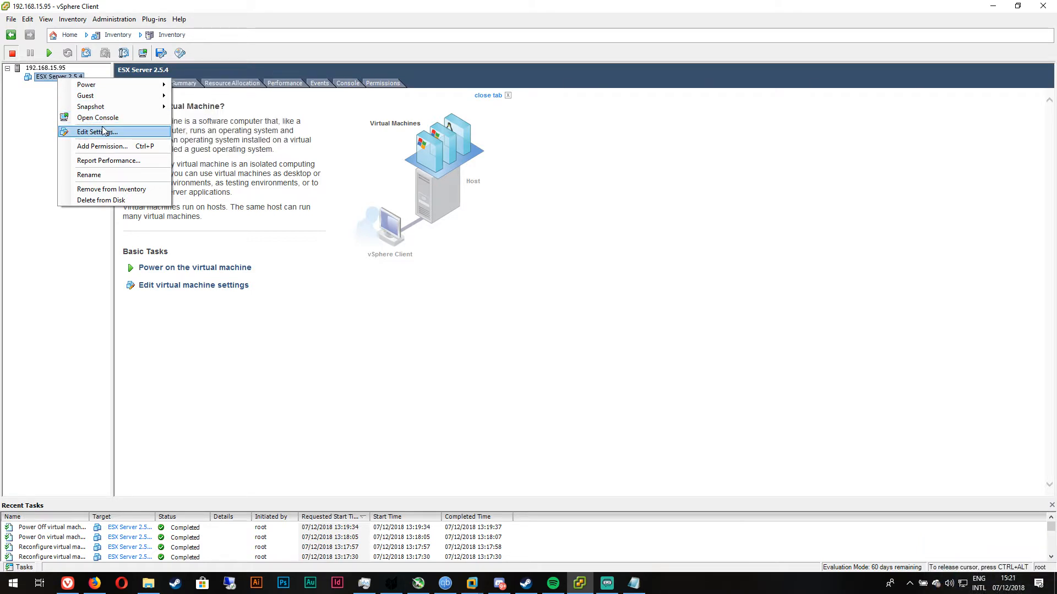
{"action": "left_click", "coordinate": [24, 171]}
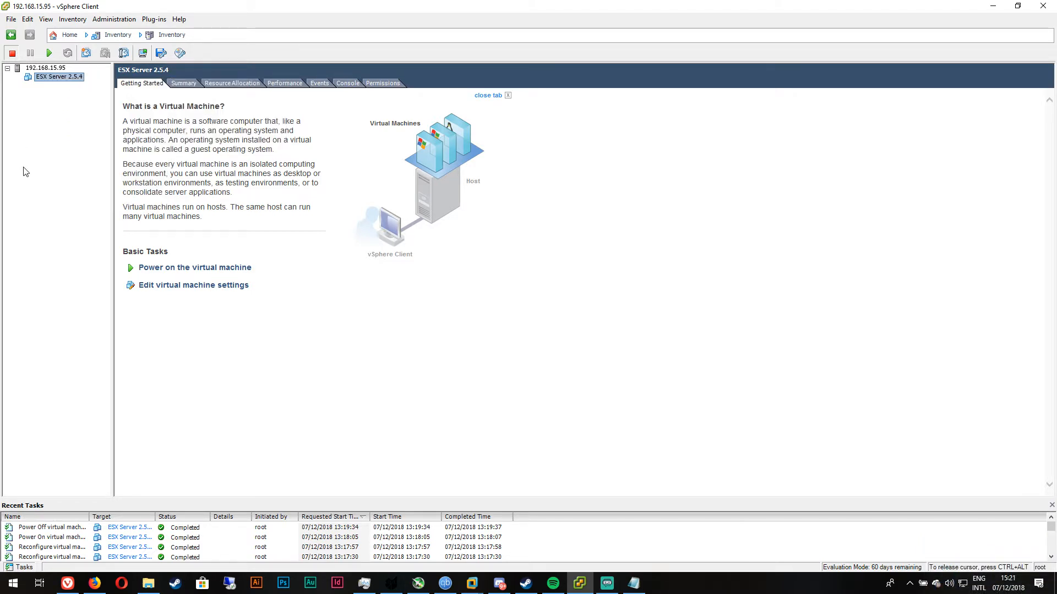
Step: Reopen the ESX Server 2.5.4 VM's settings and disable Connect at power on for CD/DVD Drive 1
{"action": "right_click", "coordinate": [65, 80]}
{"action": "left_click", "coordinate": [94, 134]}
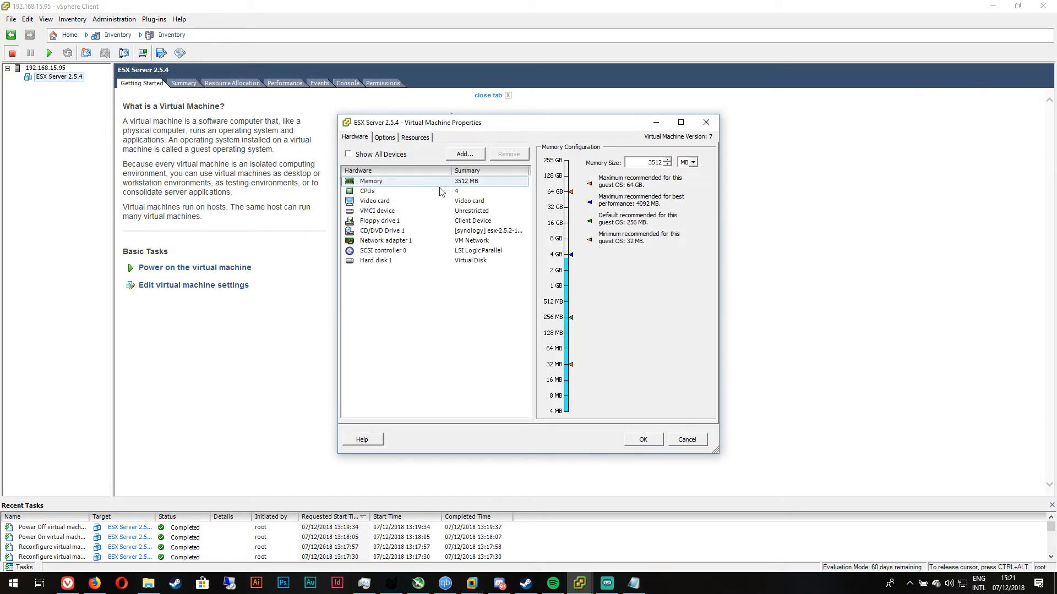
{"action": "left_click", "coordinate": [455, 230]}
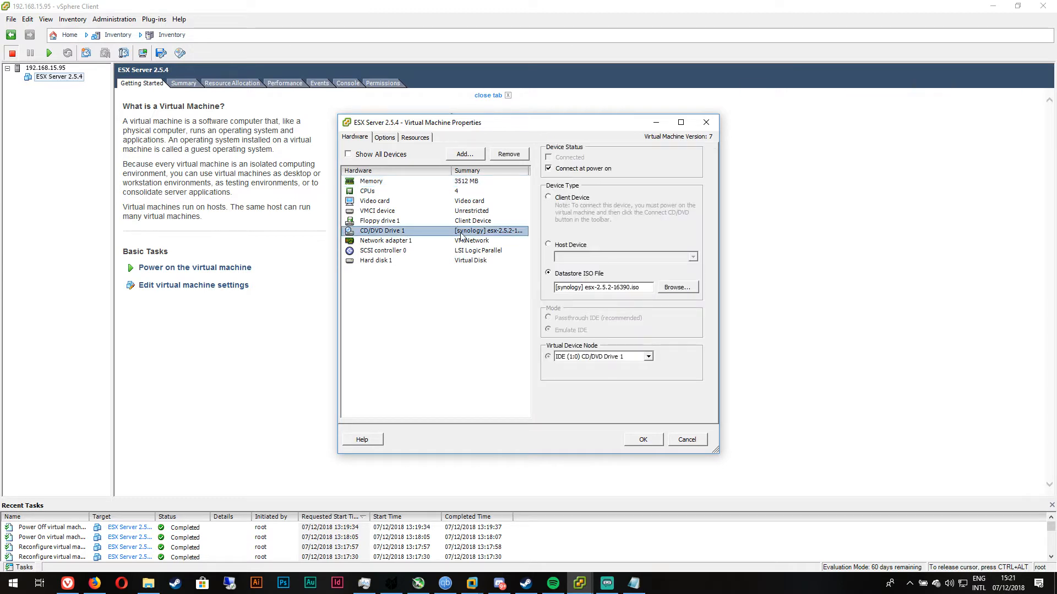
{"action": "left_click", "coordinate": [556, 169]}
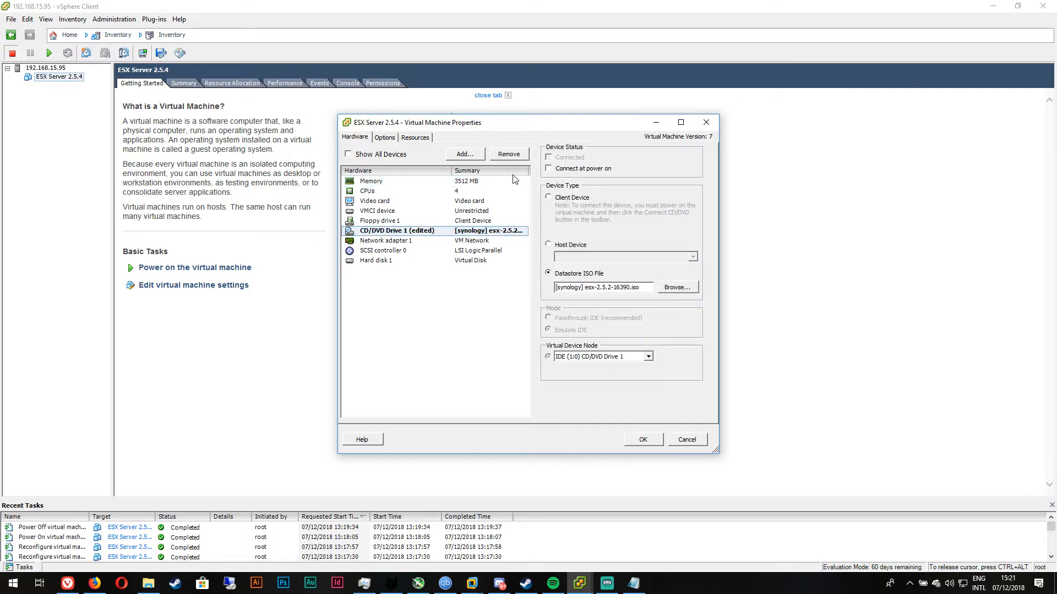
Step: Change the VM's guest operating system to Other, version Other (32-bit), and save the settings
{"action": "left_click", "coordinate": [377, 138]}
{"action": "left_click", "coordinate": [416, 139]}
{"action": "left_click", "coordinate": [392, 138]}
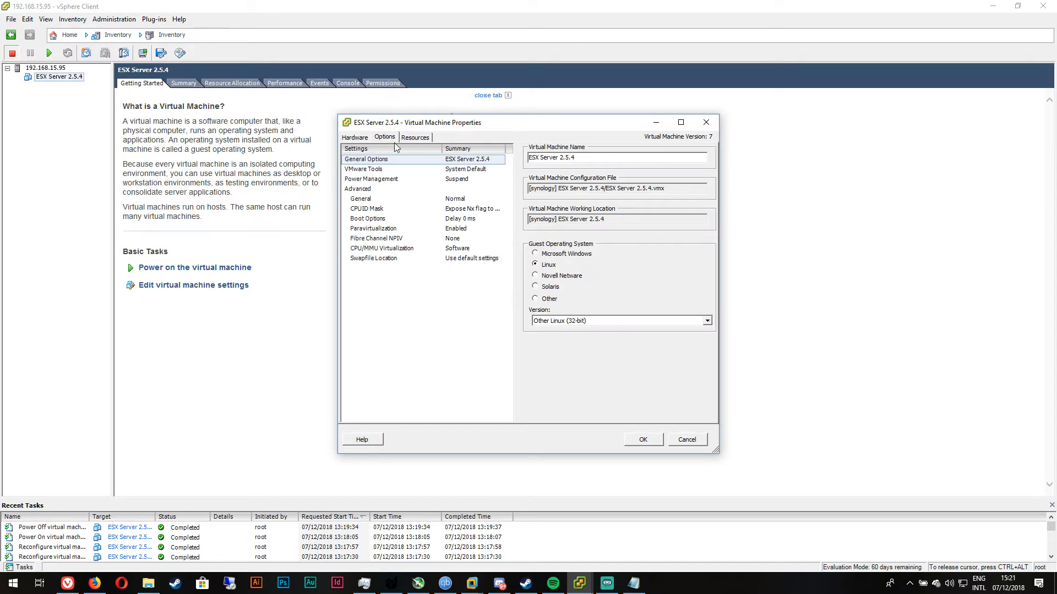
{"action": "left_click", "coordinate": [605, 321]}
{"action": "scroll", "coordinate": [632, 352], "scroll_direction": "up", "scroll_amount": 5}
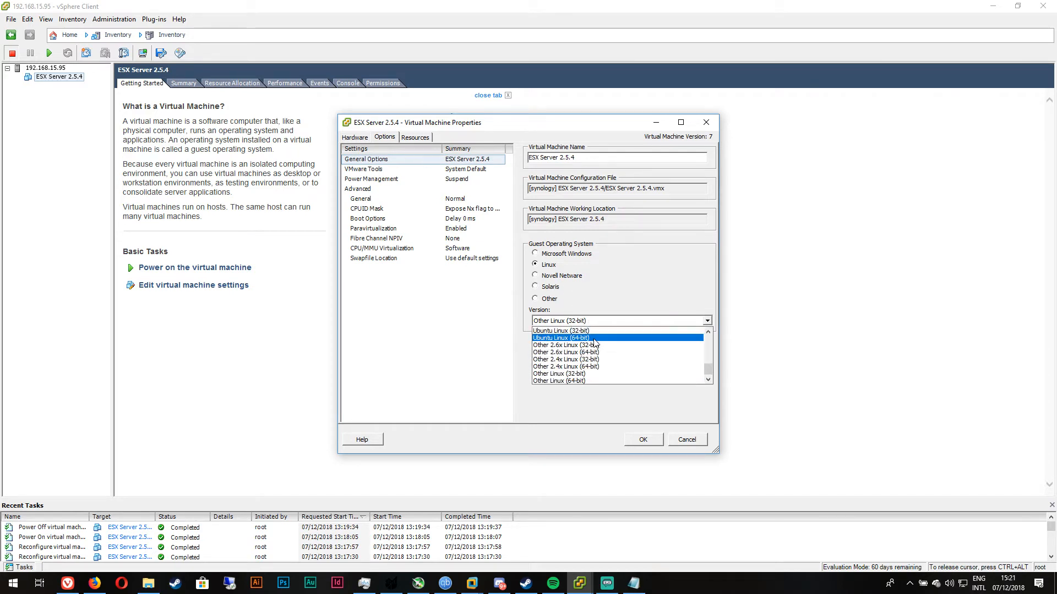
{"action": "scroll", "coordinate": [643, 344], "scroll_direction": "down", "scroll_amount": 8}
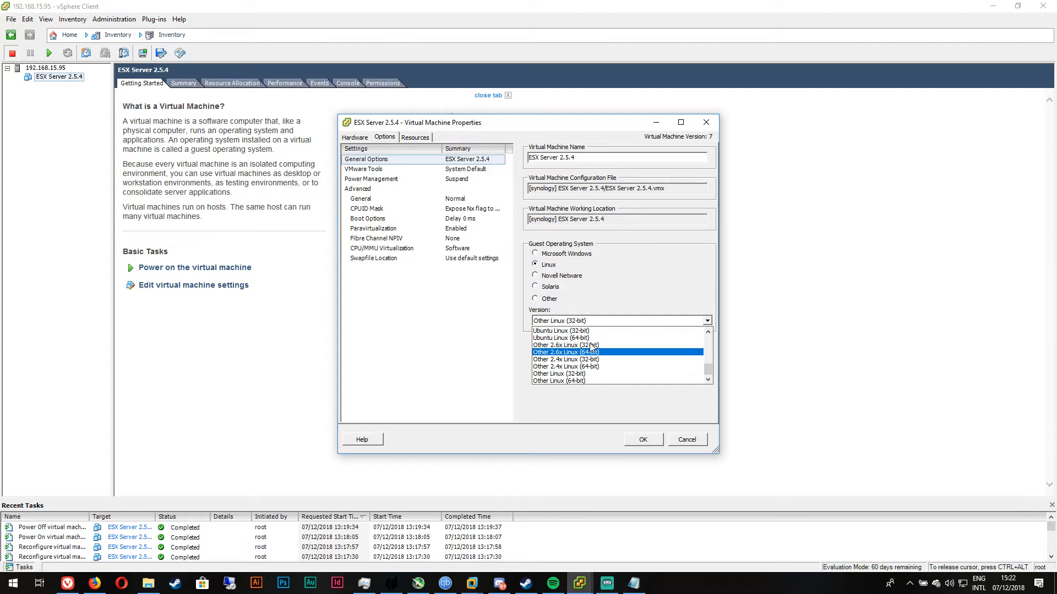
{"action": "left_click", "coordinate": [553, 300]}
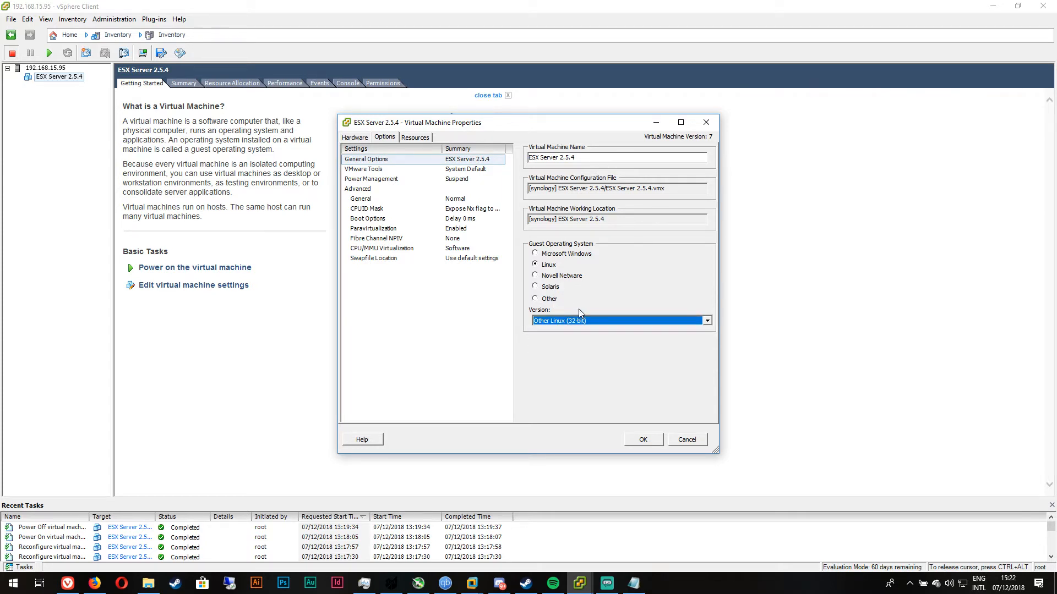
{"action": "left_click", "coordinate": [554, 300]}
{"action": "left_click", "coordinate": [581, 322]}
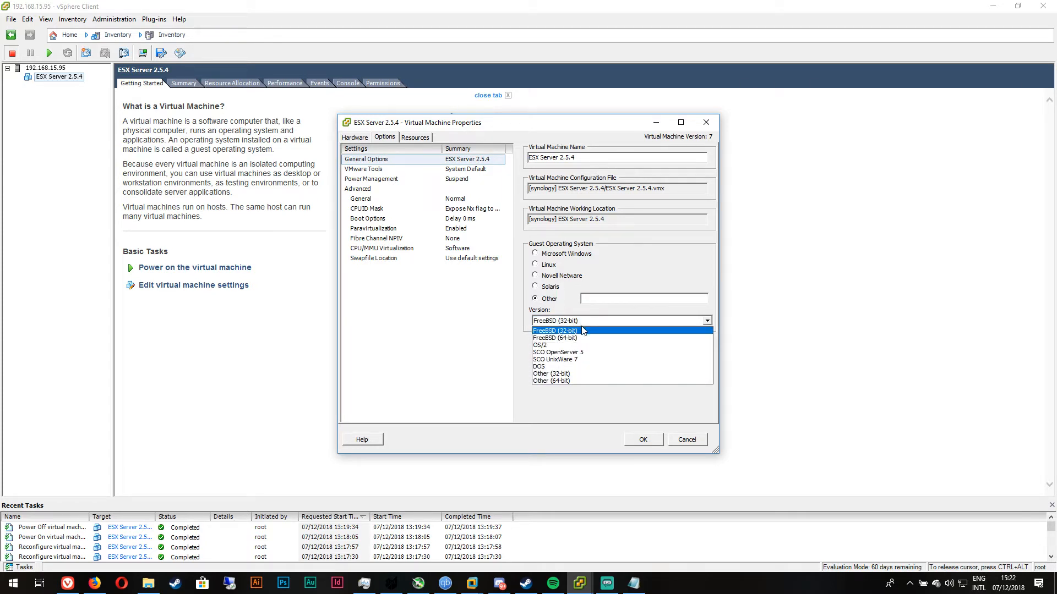
{"action": "left_click", "coordinate": [572, 373]}
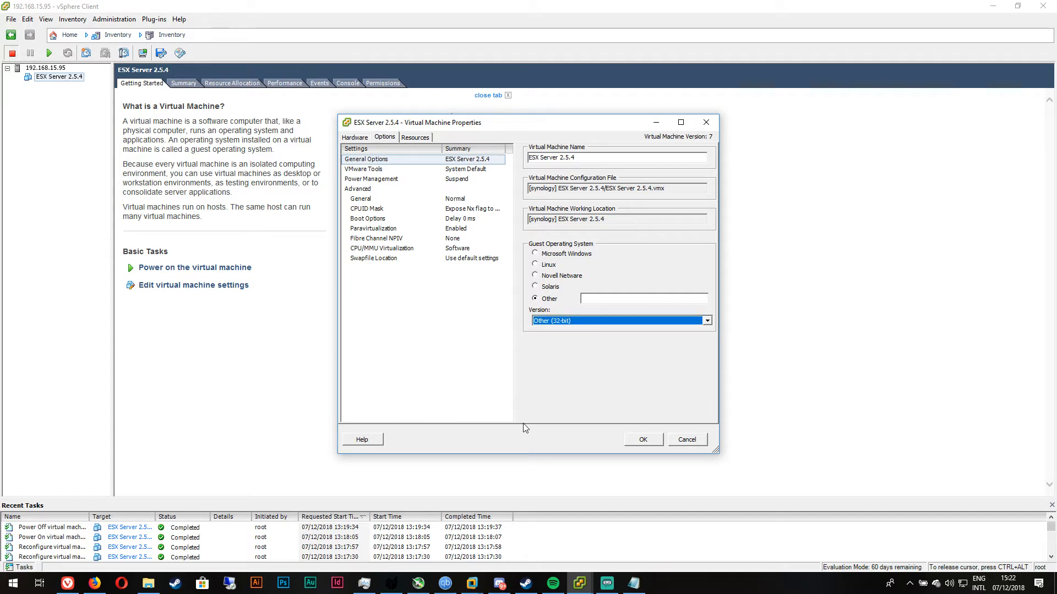
{"action": "left_click", "coordinate": [643, 440]}
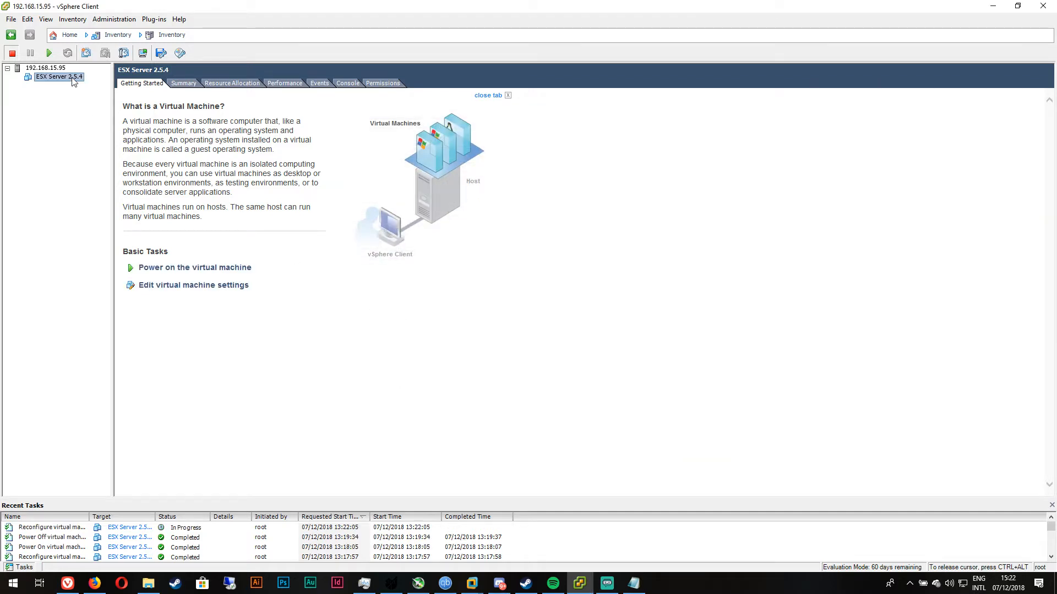
Step: Power on the ESX Server 2.5.4 virtual machine and open its console
{"action": "right_click", "coordinate": [69, 77]}
{"action": "mouse_move", "coordinate": [88, 87]}
{"action": "left_click", "coordinate": [220, 86]}
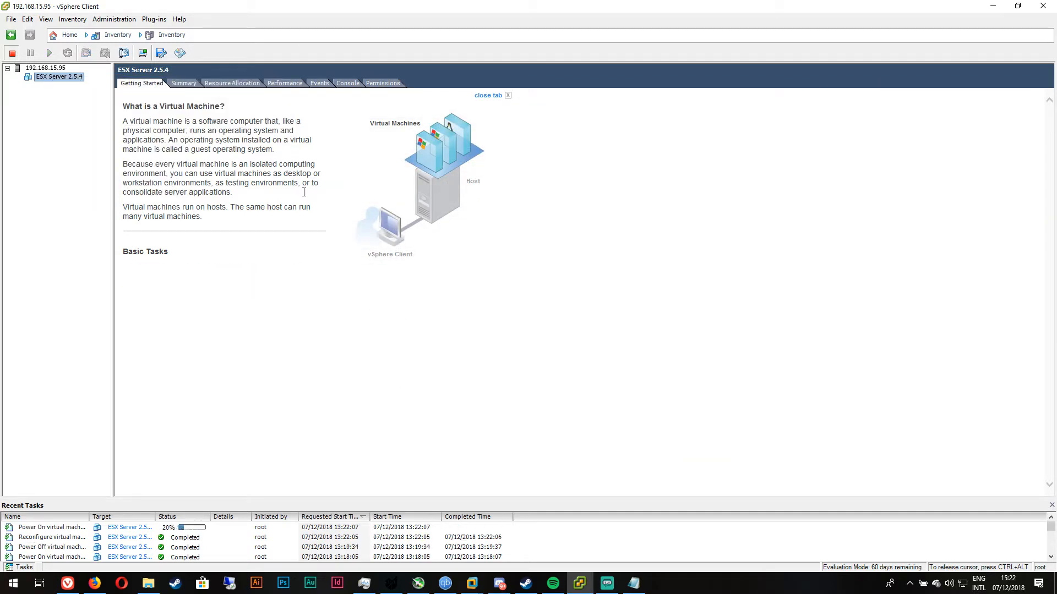
{"action": "right_click", "coordinate": [59, 77]}
{"action": "left_click", "coordinate": [99, 117]}
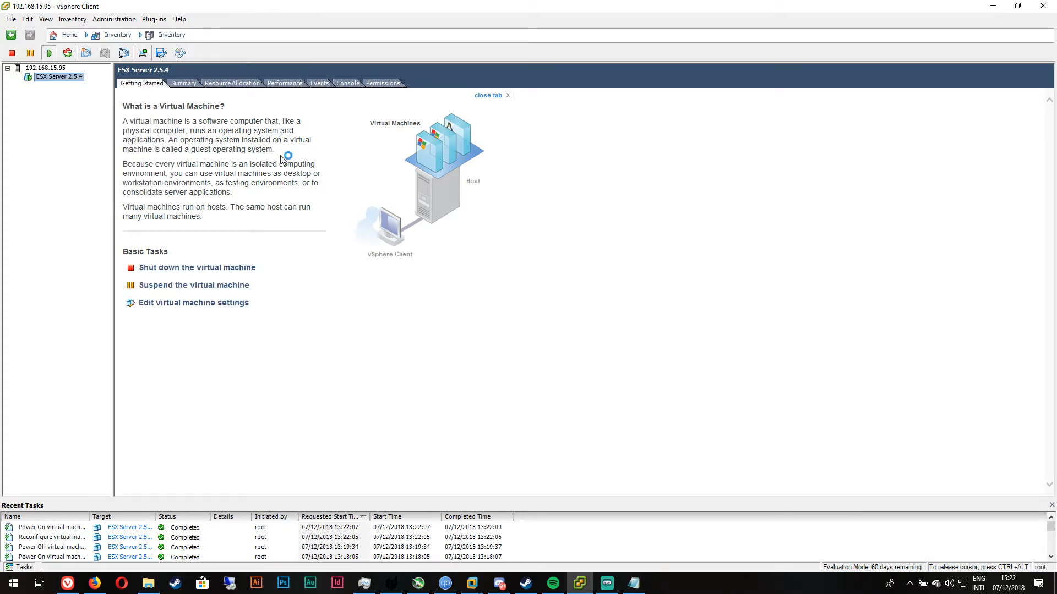
Step: Move the console window clear of the inventory and boot the esx entry from the LILO boot menu
{"action": "left_click_drag", "start_coordinate": [175, 45], "coordinate": [671, 167]}
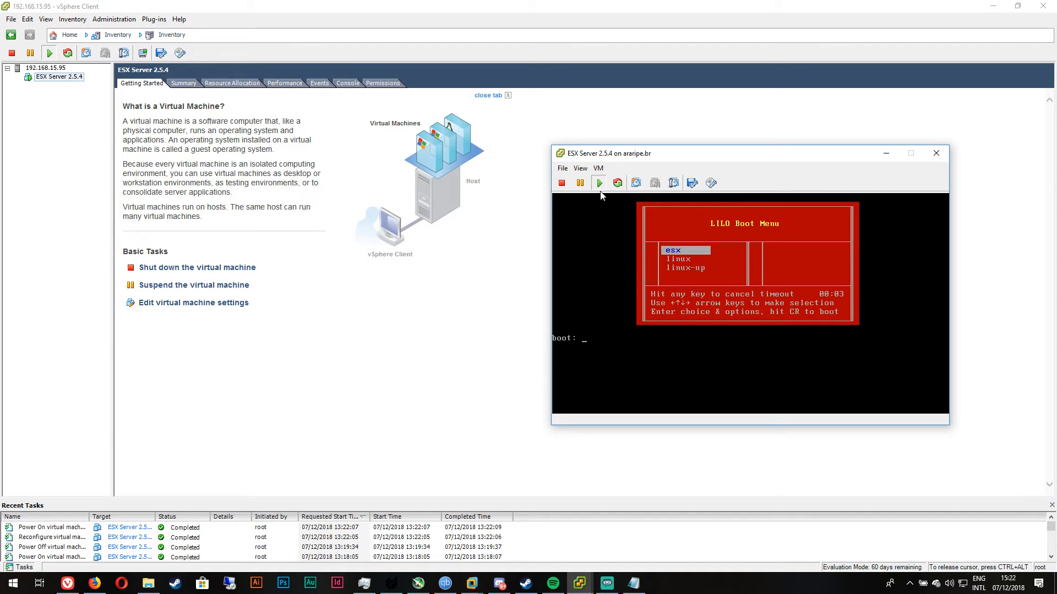
{"action": "left_click", "coordinate": [601, 195]}
{"action": "key", "text": "Return"}
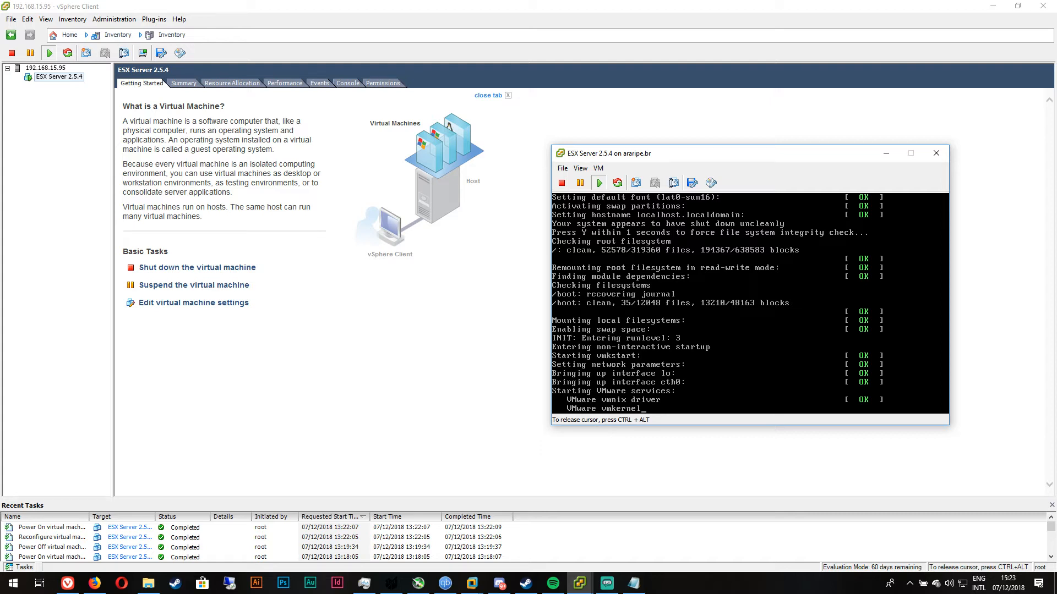
{"action": "key", "text": "ctrl+alt"}
{"action": "left_click", "coordinate": [692, 144]}
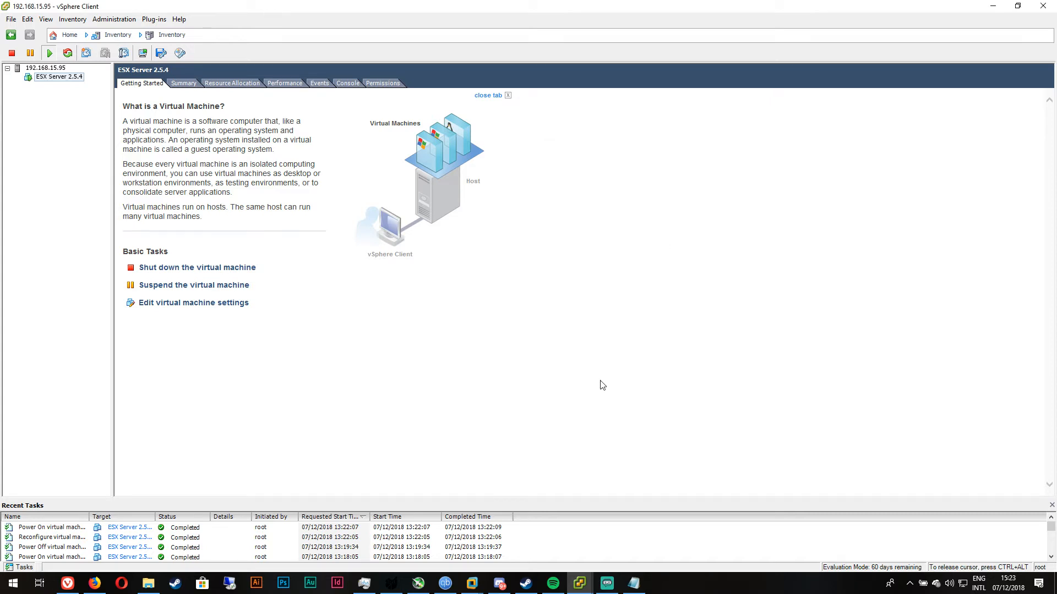
{"action": "left_click", "coordinate": [630, 543]}
{"action": "left_click_drag", "start_coordinate": [696, 156], "coordinate": [571, 73]}
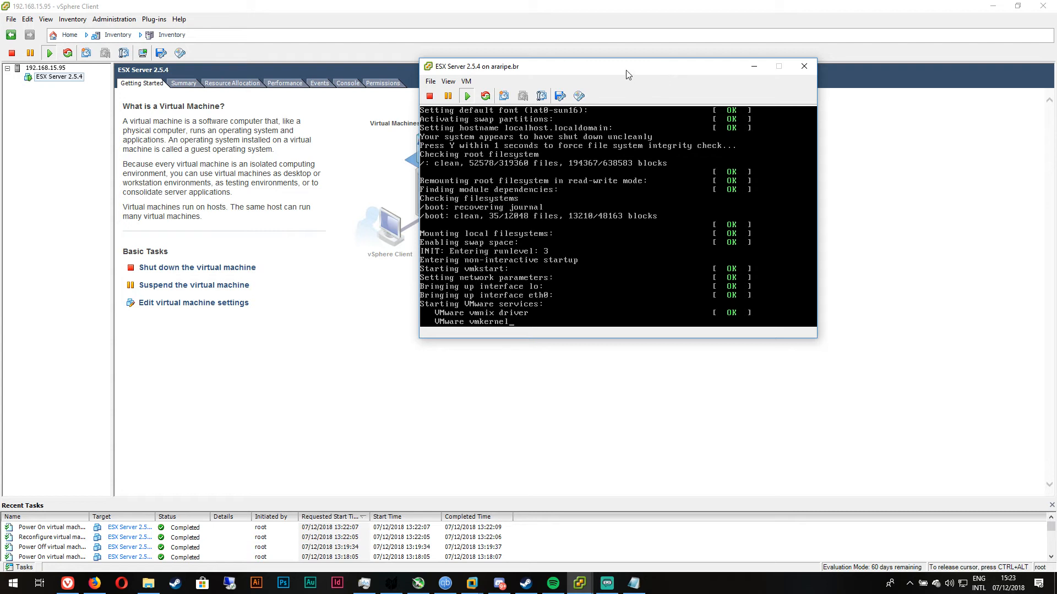
{"action": "left_click_drag", "start_coordinate": [626, 71], "coordinate": [639, 135]}
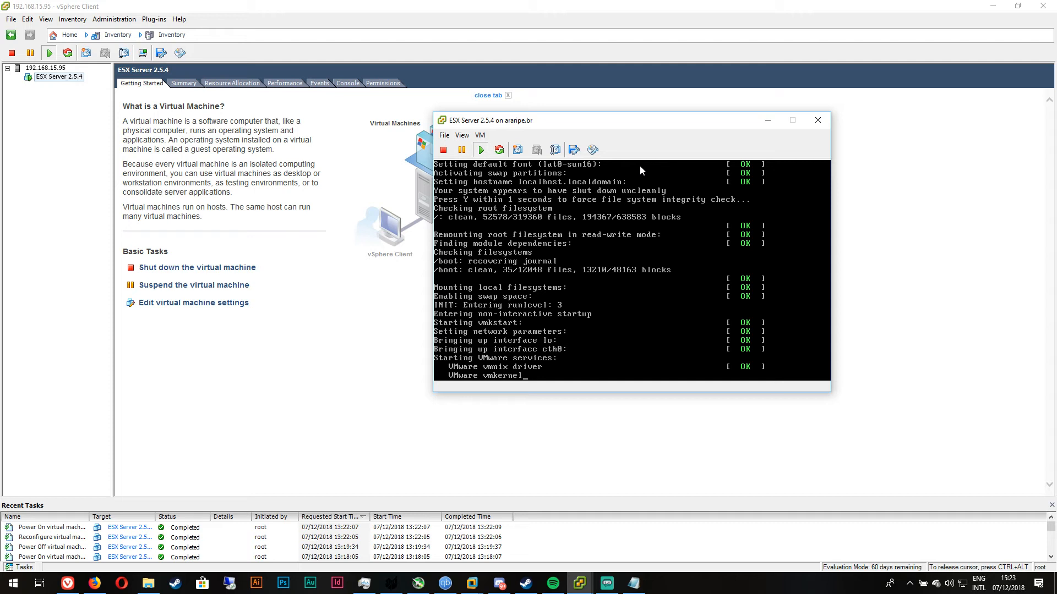
{"action": "left_click_drag", "start_coordinate": [570, 121], "coordinate": [625, 120]}
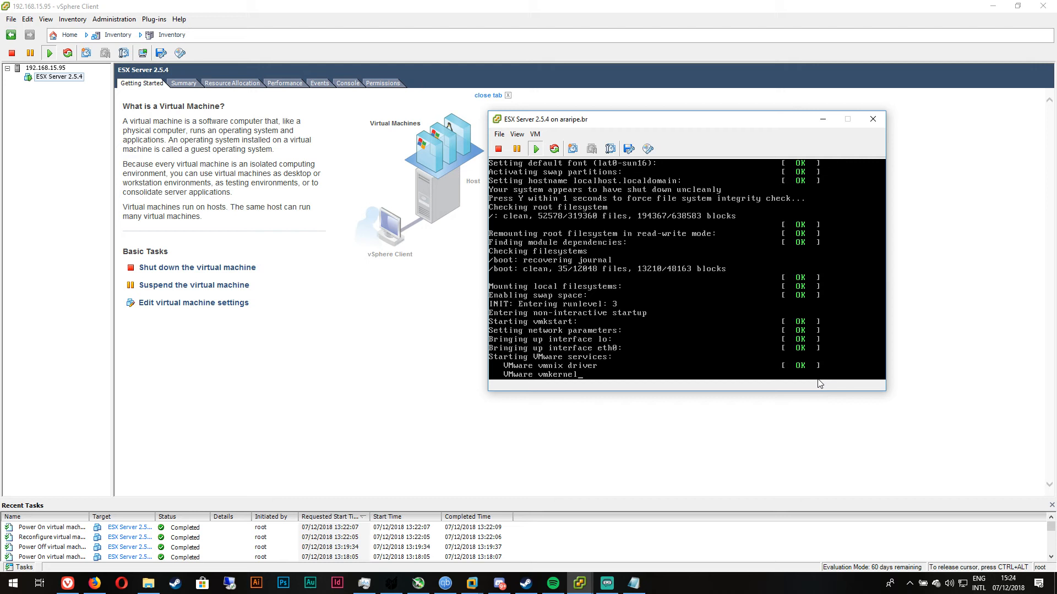
{"action": "left_click_drag", "start_coordinate": [652, 122], "coordinate": [741, 146]}
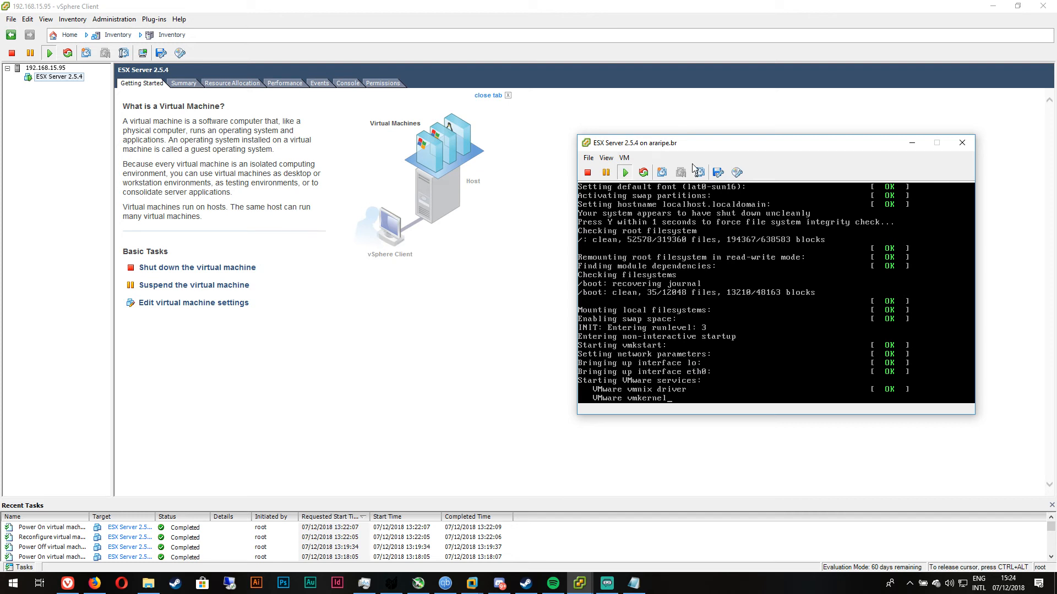
{"action": "left_click_drag", "start_coordinate": [709, 147], "coordinate": [615, 138]}
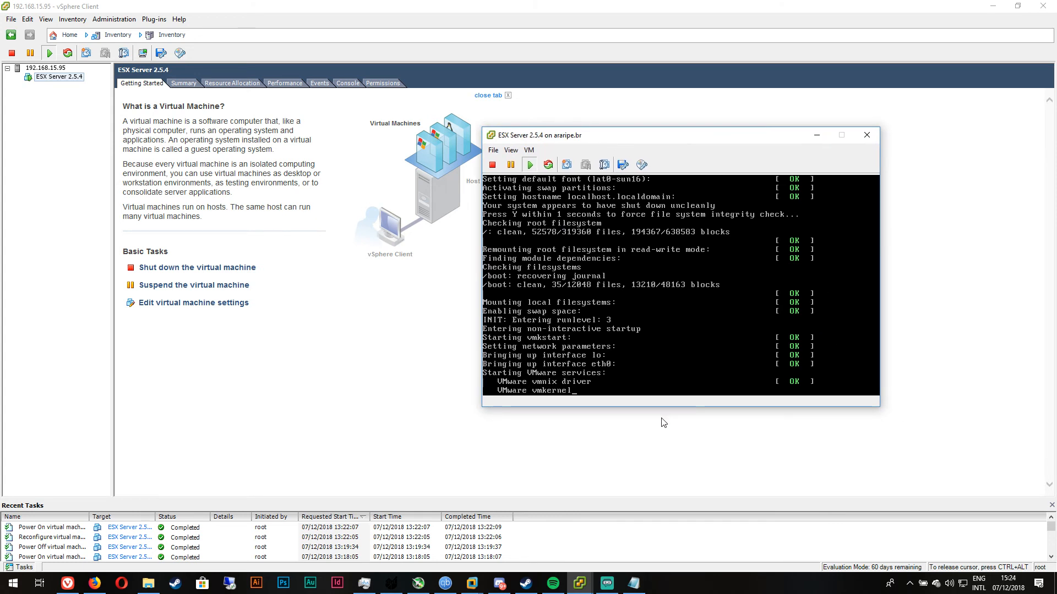